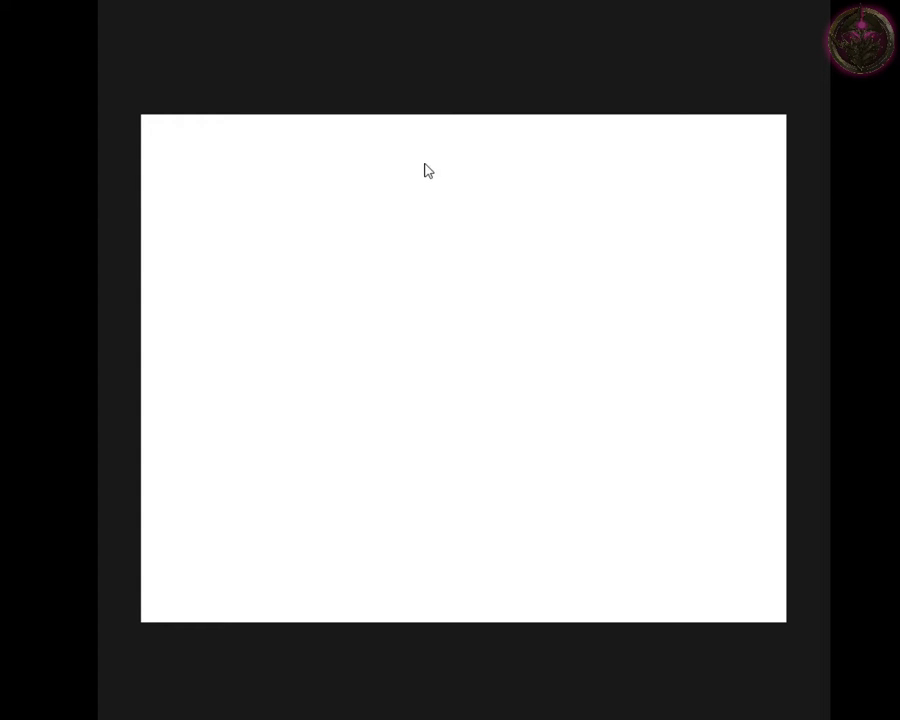
# Step: Flood the white canvas with a flat mid-grey fill using the Paint Bucket
pyautogui.click(482, 294)
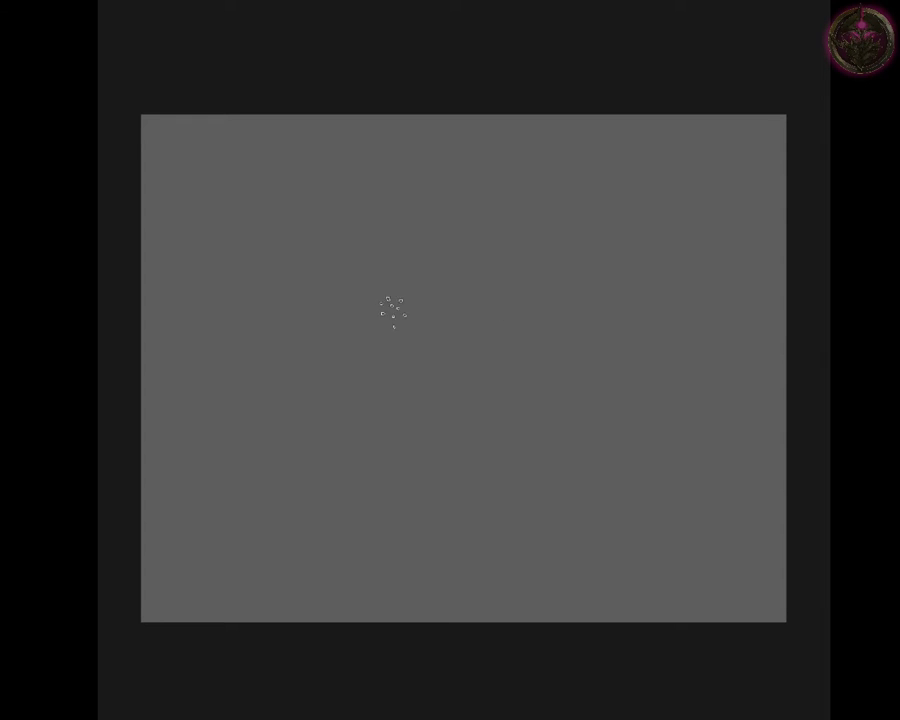
# Step: Try two dark test strokes on the canvas and undo both
pyautogui.moveTo(300, 344); pyautogui.dragTo(422, 270)
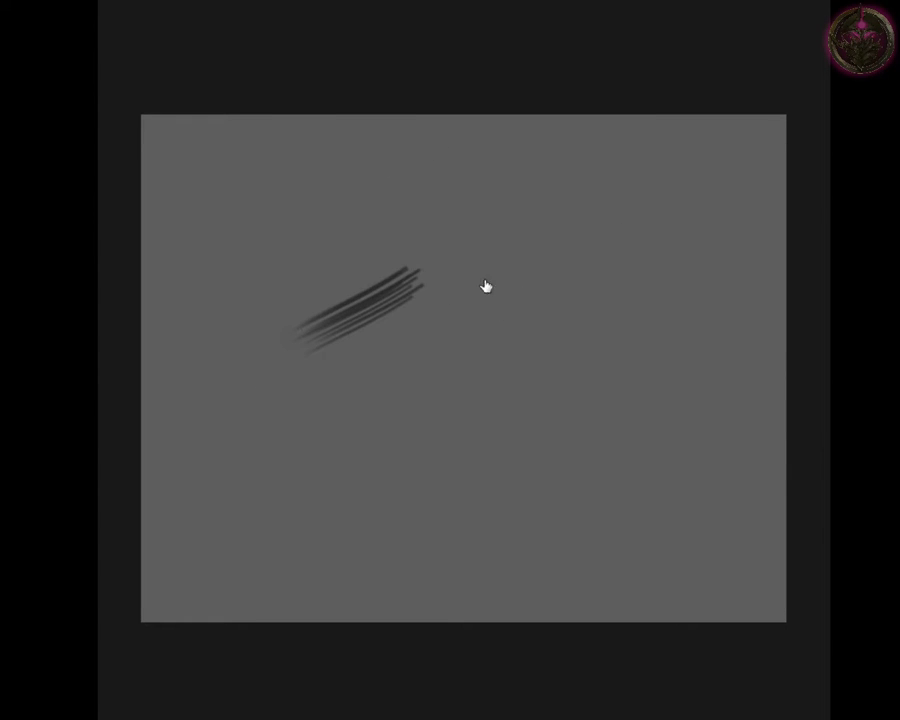
pyautogui.hotkey('ctrl', 'z')
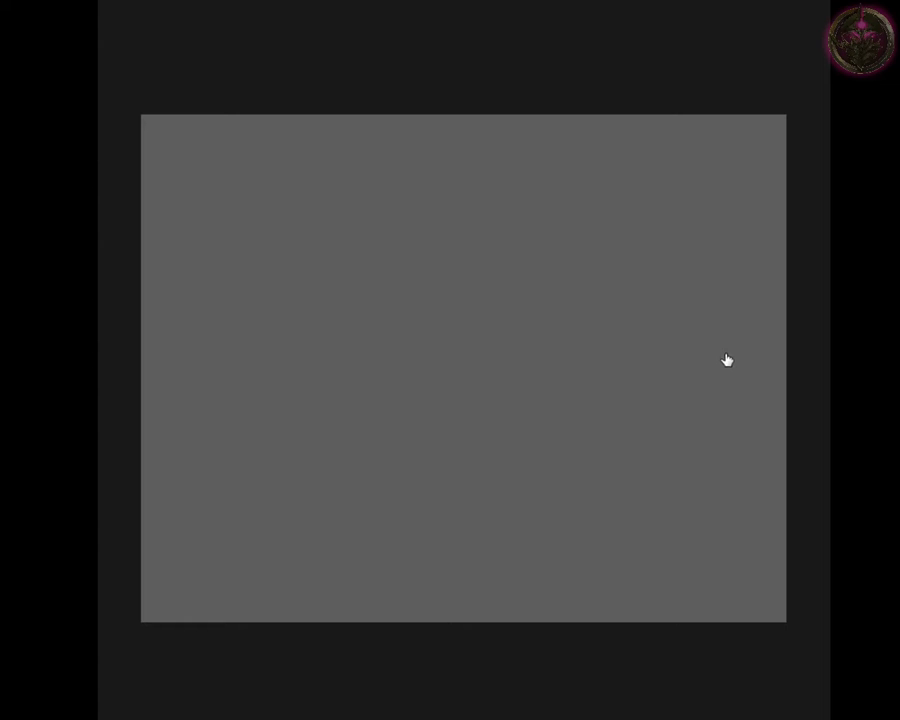
pyautogui.moveTo(376, 354); pyautogui.dragTo(220, 430)
pyautogui.hotkey('ctrl', 'z')
# Step: Paint a red-brown horizontal band across the lower middle of the canvas
pyautogui.moveTo(387, 450)
pyautogui.mouseDown()
pyautogui.moveTo(559, 446)
pyautogui.moveTo(363, 444)
pyautogui.moveTo(277, 482)
pyautogui.moveTo(370, 452)
pyautogui.moveTo(470, 492)
pyautogui.mouseUp()
pyautogui.moveTo(555, 443)
pyautogui.mouseDown()
pyautogui.moveTo(653, 458)
pyautogui.moveTo(494, 454)
pyautogui.mouseUp()
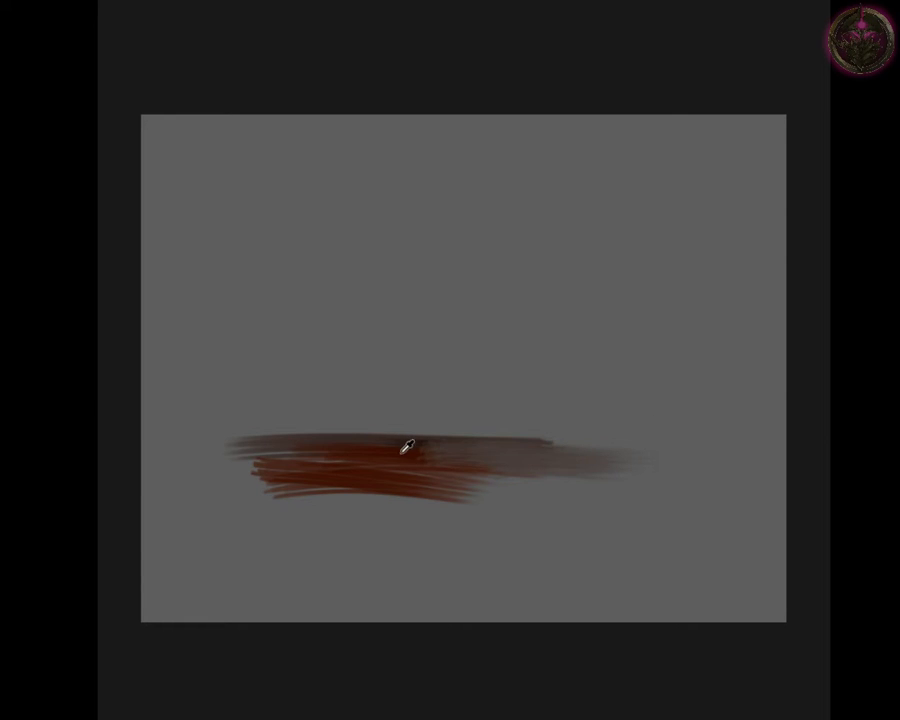
pyautogui.moveTo(472, 460)
pyautogui.mouseDown()
pyautogui.moveTo(474, 472)
pyautogui.moveTo(628, 462)
pyautogui.mouseUp()
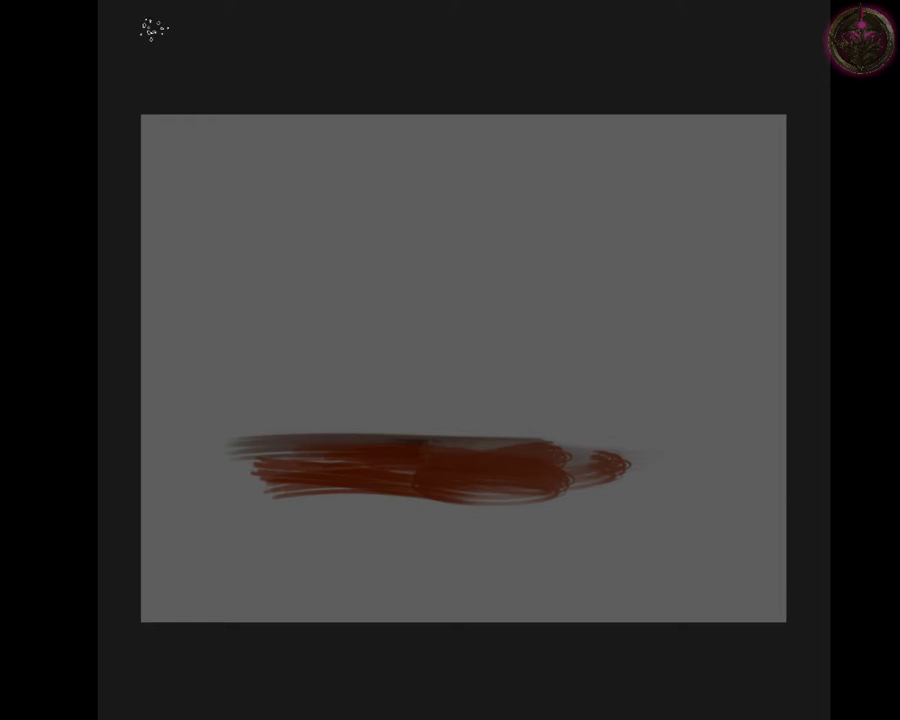
pyautogui.moveTo(594, 472)
pyautogui.mouseDown()
pyautogui.moveTo(542, 454)
pyautogui.moveTo(560, 450)
pyautogui.moveTo(240, 436)
pyautogui.moveTo(311, 440)
pyautogui.moveTo(317, 462)
pyautogui.moveTo(613, 492)
pyautogui.moveTo(508, 498)
pyautogui.moveTo(690, 478)
pyautogui.mouseUp()
pyautogui.click(549, 473)
# Step: Add lighter sampled-brown haze and streaks on the band, with dark grey strokes above
pyautogui.click(572, 466)
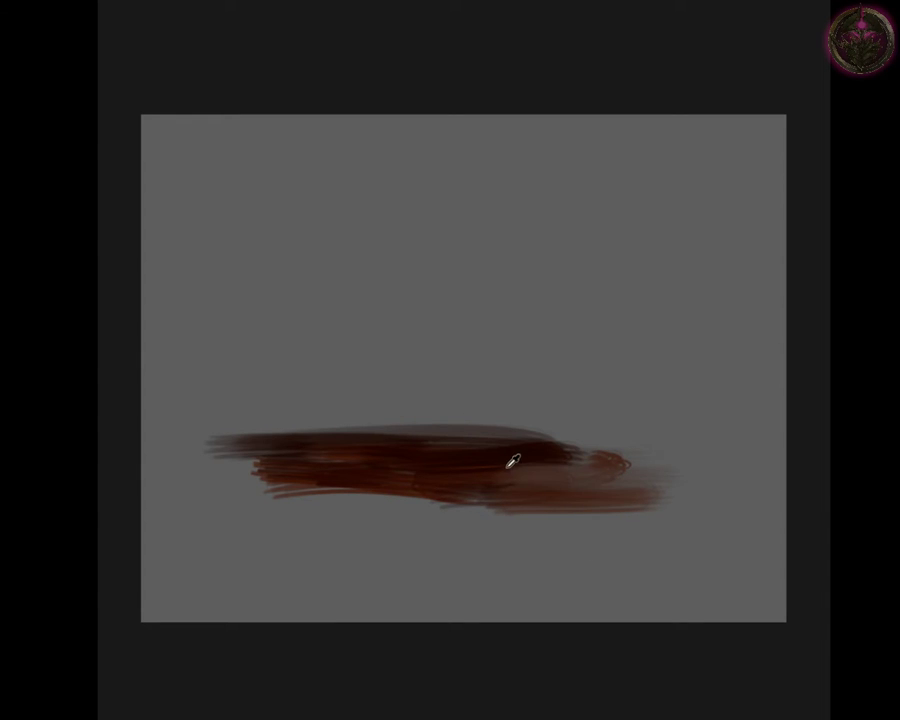
pyautogui.moveTo(510, 460); pyautogui.dragTo(593, 483)
pyautogui.click(470, 483)
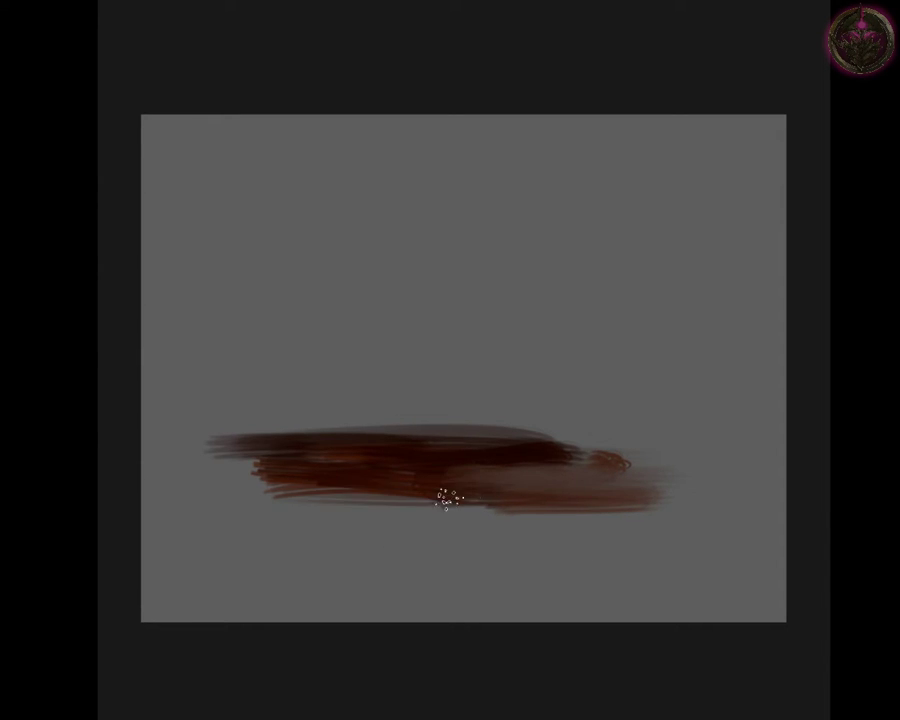
pyautogui.moveTo(444, 492); pyautogui.dragTo(240, 490)
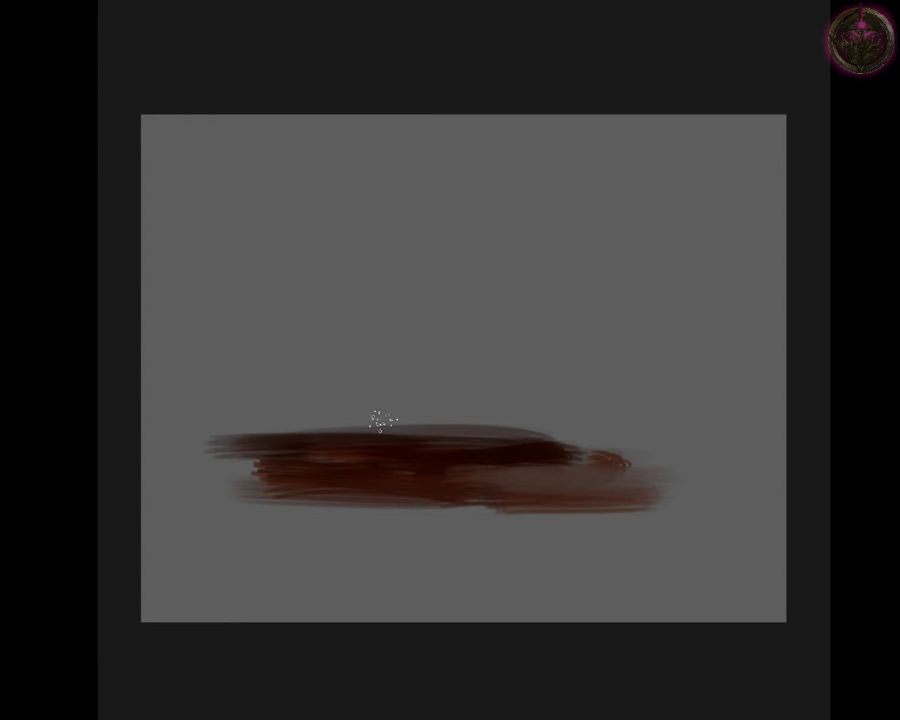
pyautogui.moveTo(381, 420); pyautogui.dragTo(492, 408)
pyautogui.click(458, 442)
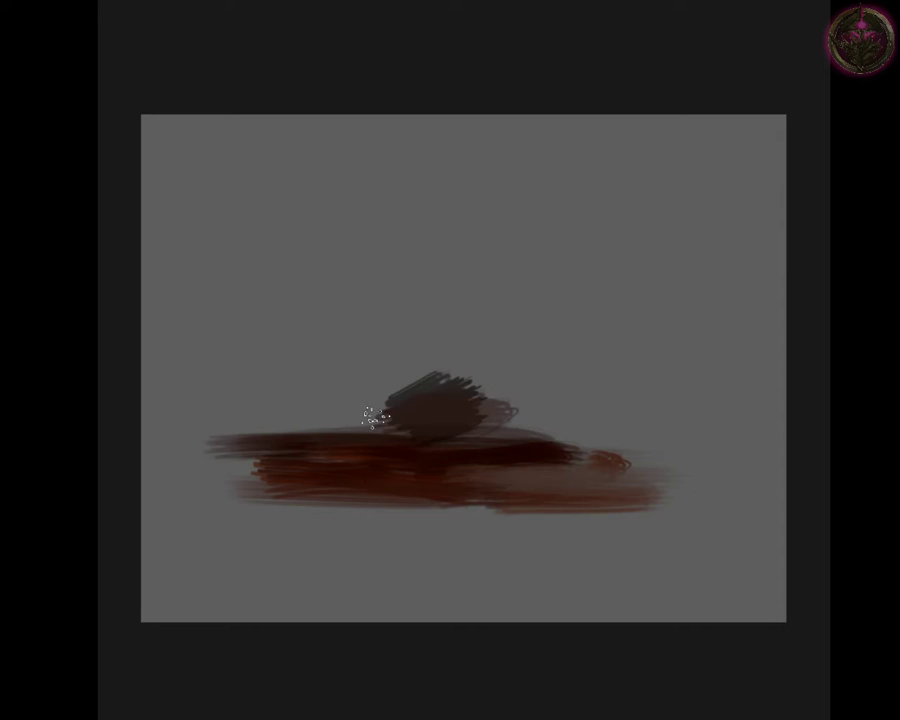
# Step: Spread dark strokes leftward above the band, undo a stray diagonal, and shrink the brush
pyautogui.moveTo(374, 418)
pyautogui.mouseDown()
pyautogui.moveTo(366, 426)
pyautogui.moveTo(286, 416)
pyautogui.moveTo(406, 408)
pyautogui.moveTo(257, 414)
pyautogui.moveTo(237, 390)
pyautogui.moveTo(185, 408)
pyautogui.mouseUp()
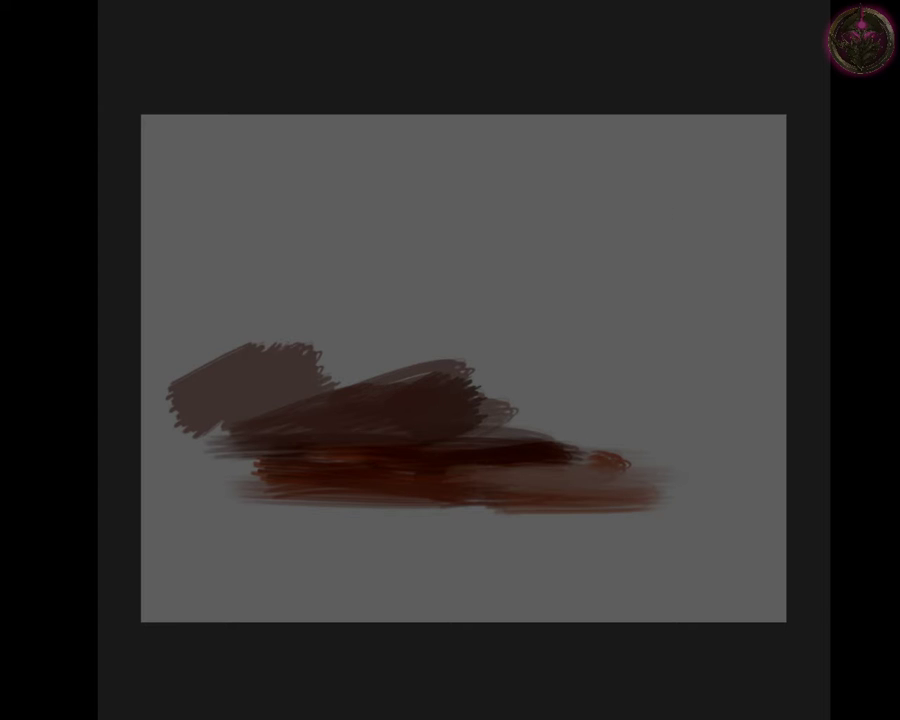
pyautogui.moveTo(330, 378); pyautogui.dragTo(405, 327)
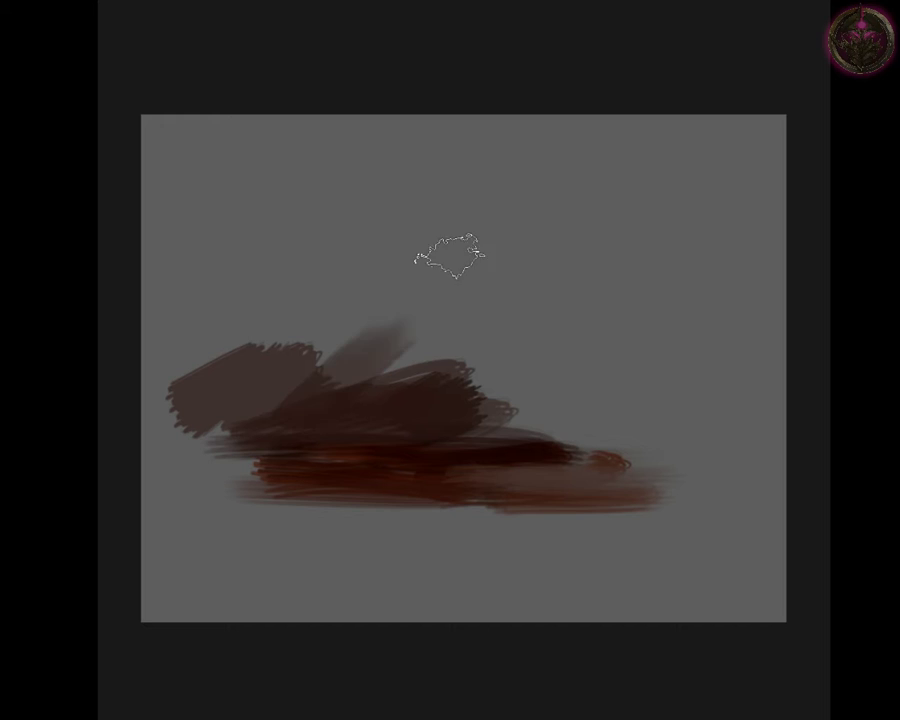
pyautogui.hotkey('ctrl', 'z')
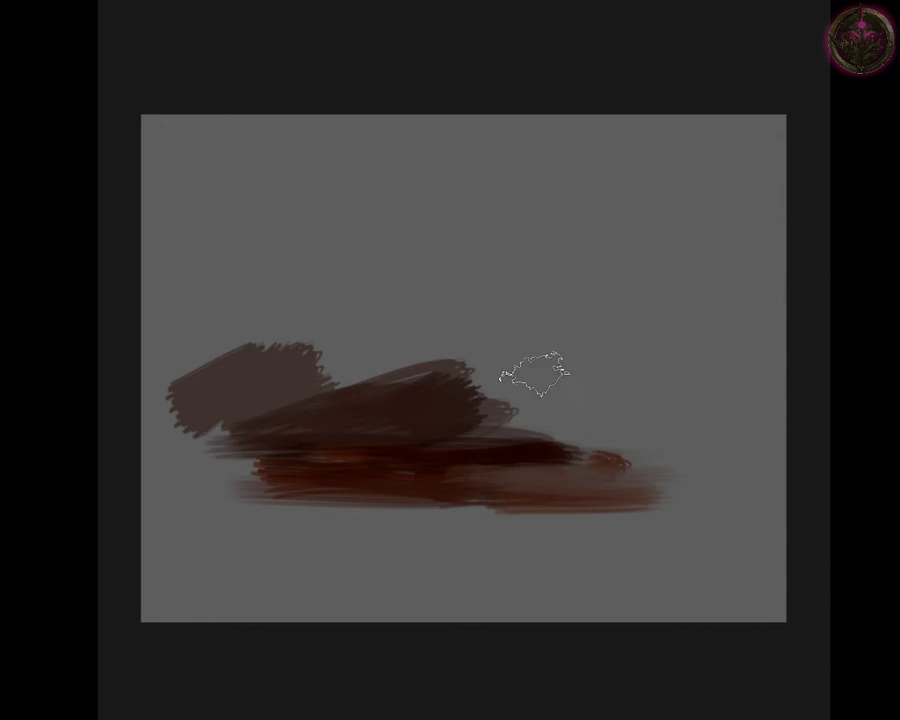
pyautogui.press('[')
pyautogui.press('[')
pyautogui.press('[')
pyautogui.press('[')
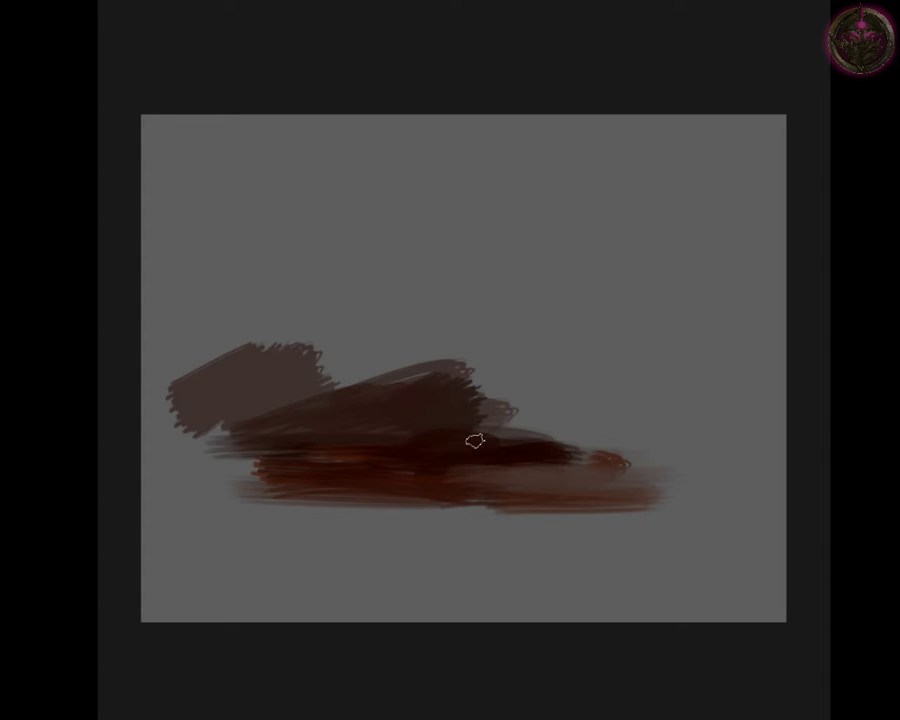
# Step: Darken the light gaps around the mound and extend the bottom band leftward
pyautogui.moveTo(474, 440)
pyautogui.mouseDown()
pyautogui.moveTo(589, 420)
pyautogui.moveTo(678, 424)
pyautogui.moveTo(538, 426)
pyautogui.moveTo(617, 422)
pyautogui.moveTo(683, 404)
pyautogui.mouseUp()
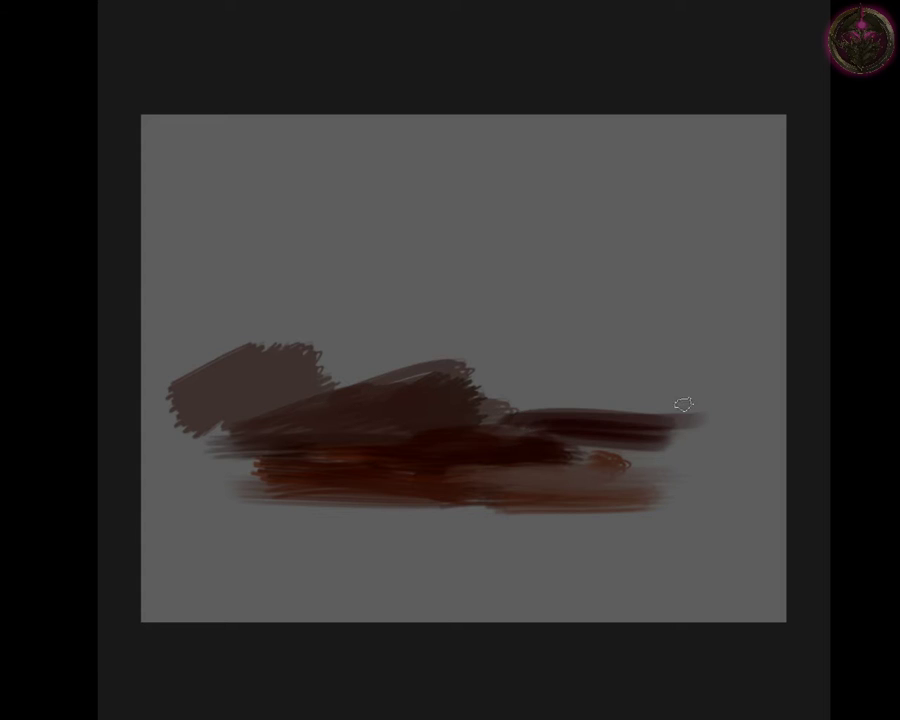
pyautogui.moveTo(585, 438); pyautogui.dragTo(655, 392)
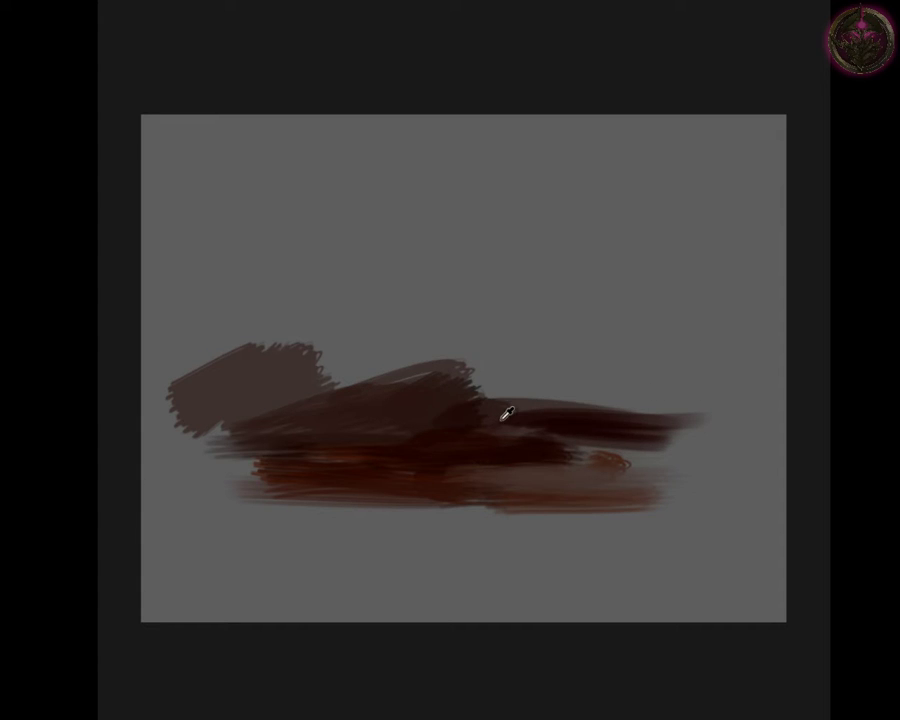
pyautogui.moveTo(478, 442)
pyautogui.mouseDown()
pyautogui.moveTo(693, 438)
pyautogui.moveTo(539, 468)
pyautogui.moveTo(577, 506)
pyautogui.moveTo(561, 523)
pyautogui.moveTo(446, 532)
pyautogui.moveTo(627, 488)
pyautogui.mouseUp()
pyautogui.moveTo(478, 523); pyautogui.dragTo(190, 527)
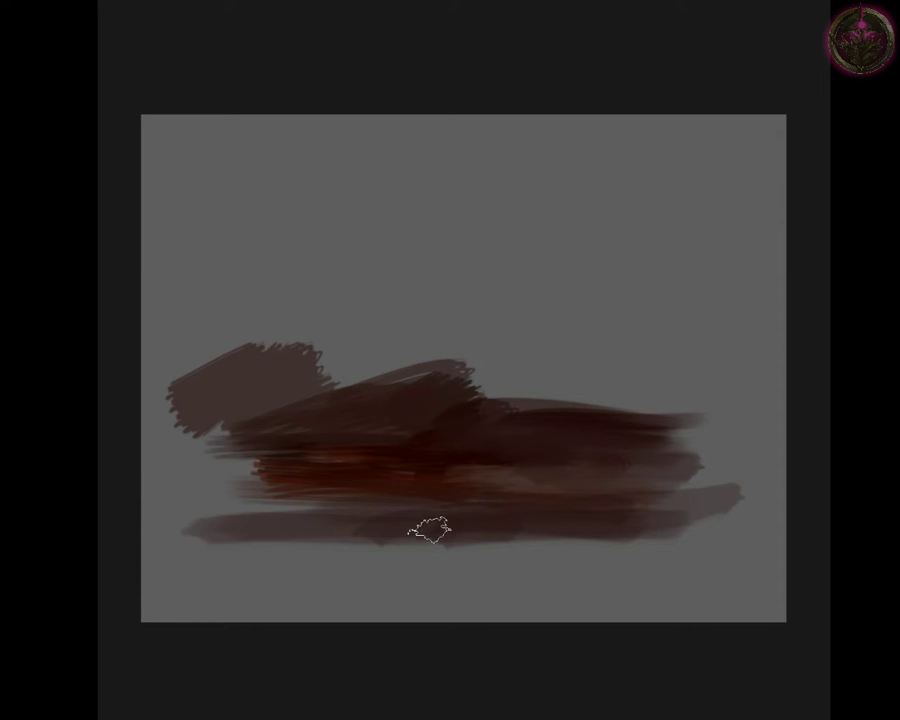
pyautogui.moveTo(410, 510)
pyautogui.mouseDown()
pyautogui.moveTo(181, 488)
pyautogui.moveTo(374, 494)
pyautogui.mouseUp()
# Step: Paint a reddish-brown stroke across the band and dark grey diagonals rising above it
pyautogui.moveTo(459, 497)
pyautogui.mouseDown()
pyautogui.moveTo(271, 478)
pyautogui.moveTo(476, 481)
pyautogui.moveTo(271, 478)
pyautogui.moveTo(440, 438)
pyautogui.moveTo(217, 464)
pyautogui.moveTo(422, 446)
pyautogui.moveTo(215, 434)
pyautogui.moveTo(237, 458)
pyautogui.moveTo(155, 427)
pyautogui.moveTo(292, 378)
pyautogui.mouseUp()
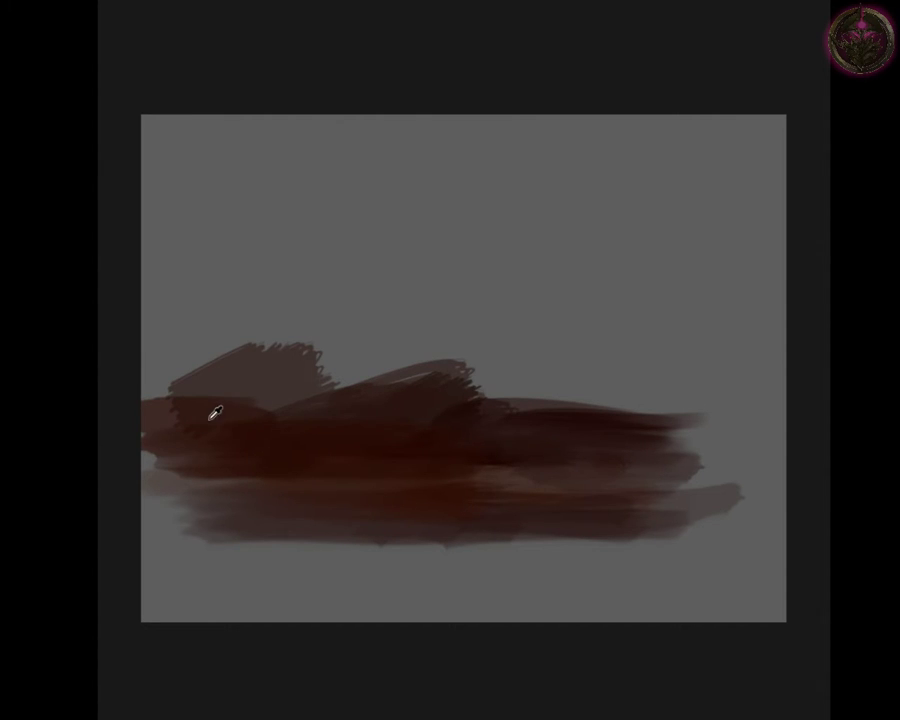
pyautogui.moveTo(215, 413)
pyautogui.mouseDown()
pyautogui.moveTo(185, 432)
pyautogui.moveTo(203, 450)
pyautogui.moveTo(281, 402)
pyautogui.moveTo(187, 388)
pyautogui.moveTo(305, 384)
pyautogui.moveTo(275, 392)
pyautogui.moveTo(330, 340)
pyautogui.mouseUp()
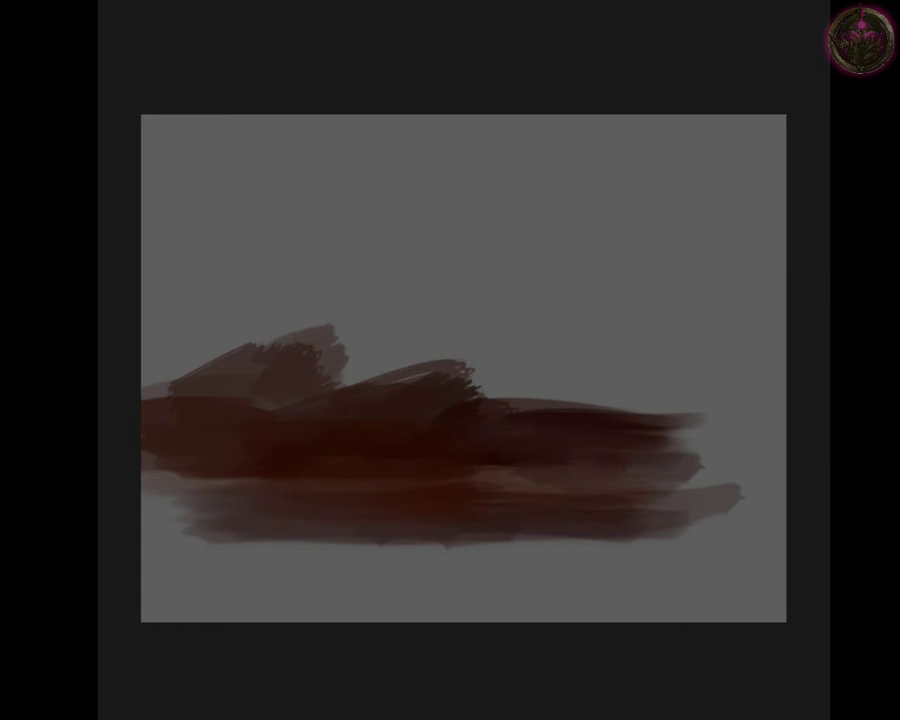
pyautogui.moveTo(443, 278)
pyautogui.mouseDown()
pyautogui.moveTo(472, 290)
pyautogui.moveTo(452, 345)
pyautogui.moveTo(422, 382)
pyautogui.moveTo(492, 408)
pyautogui.moveTo(435, 403)
pyautogui.moveTo(362, 374)
pyautogui.moveTo(420, 352)
pyautogui.moveTo(345, 378)
pyautogui.moveTo(376, 360)
pyautogui.moveTo(287, 401)
pyautogui.mouseUp()
# Step: Build the dark lump upward and leftward with sampled browns and a raised peak
pyautogui.keyDown('alt'); pyautogui.click(455, 368); pyautogui.keyUp('alt')
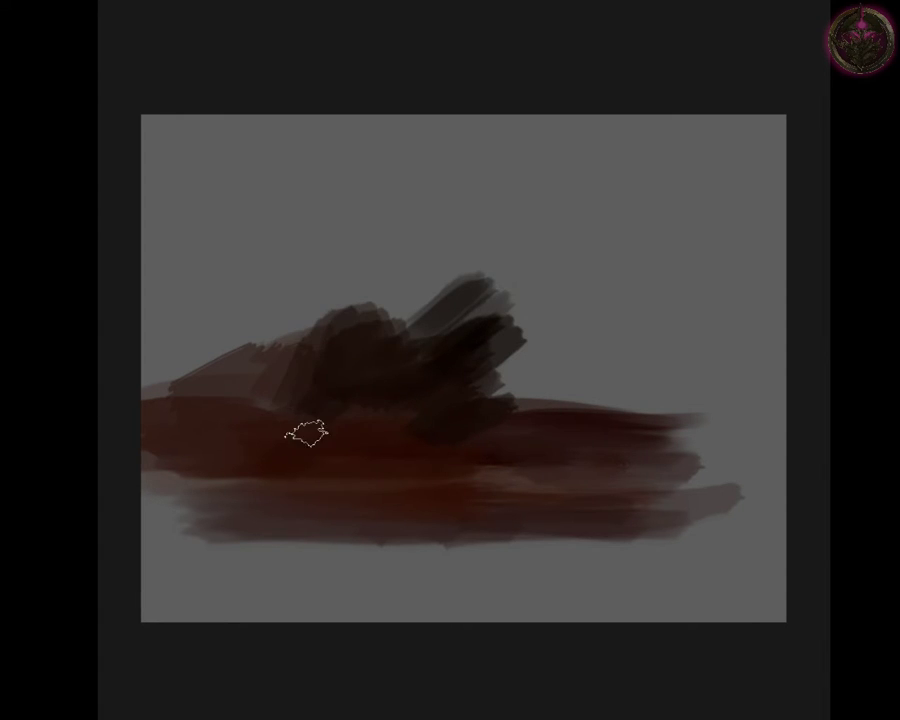
pyautogui.moveTo(298, 349)
pyautogui.mouseDown()
pyautogui.moveTo(261, 325)
pyautogui.moveTo(297, 357)
pyautogui.moveTo(225, 335)
pyautogui.mouseUp()
pyautogui.click(317, 367)
pyautogui.moveTo(277, 305)
pyautogui.mouseDown()
pyautogui.moveTo(240, 292)
pyautogui.moveTo(176, 372)
pyautogui.moveTo(173, 305)
pyautogui.moveTo(148, 365)
pyautogui.mouseUp()
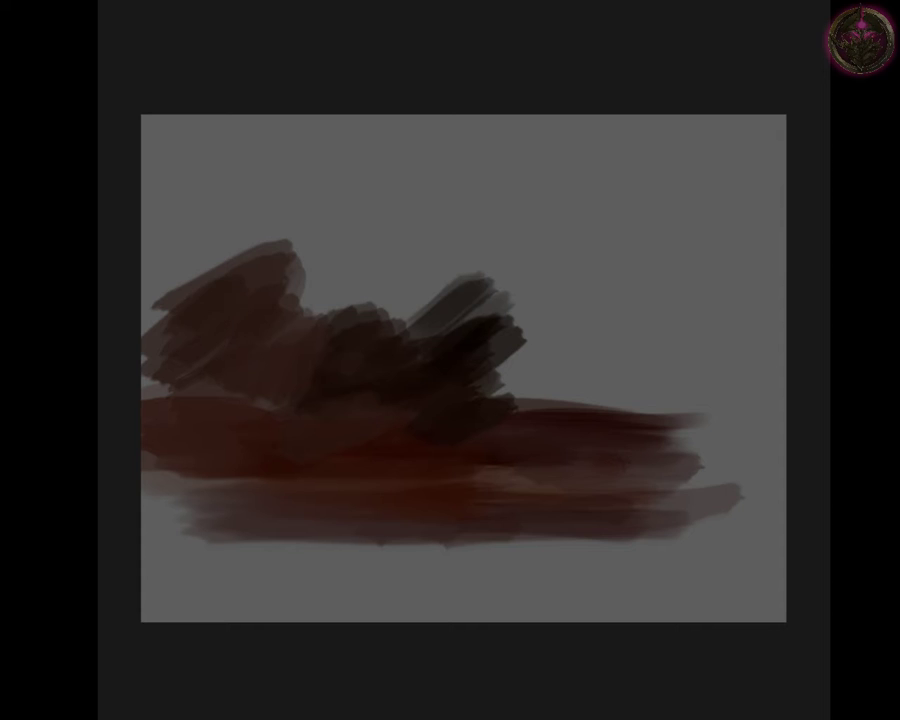
# Step: Add an orange highlight on the lump's top and a grey stroke running right
pyautogui.moveTo(296, 250)
pyautogui.mouseDown()
pyautogui.moveTo(420, 286)
pyautogui.moveTo(406, 300)
pyautogui.moveTo(388, 301)
pyautogui.moveTo(392, 291)
pyautogui.moveTo(307, 295)
pyautogui.moveTo(370, 310)
pyautogui.moveTo(396, 284)
pyautogui.moveTo(325, 304)
pyautogui.moveTo(342, 307)
pyautogui.mouseUp()
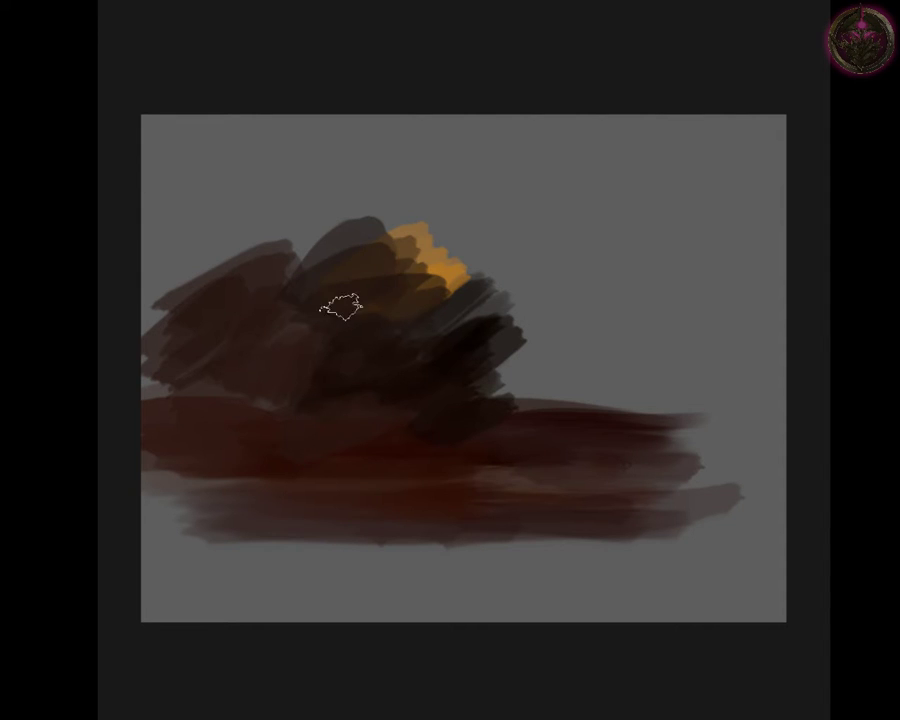
pyautogui.moveTo(392, 288)
pyautogui.mouseDown()
pyautogui.moveTo(430, 255)
pyautogui.moveTo(536, 199)
pyautogui.moveTo(566, 241)
pyautogui.moveTo(430, 300)
pyautogui.mouseUp()
pyautogui.moveTo(635, 362)
pyautogui.mouseDown()
pyautogui.moveTo(460, 318)
pyautogui.moveTo(522, 367)
pyautogui.moveTo(456, 361)
pyautogui.moveTo(608, 440)
pyautogui.moveTo(658, 402)
pyautogui.moveTo(679, 422)
pyautogui.moveTo(669, 432)
pyautogui.mouseUp()
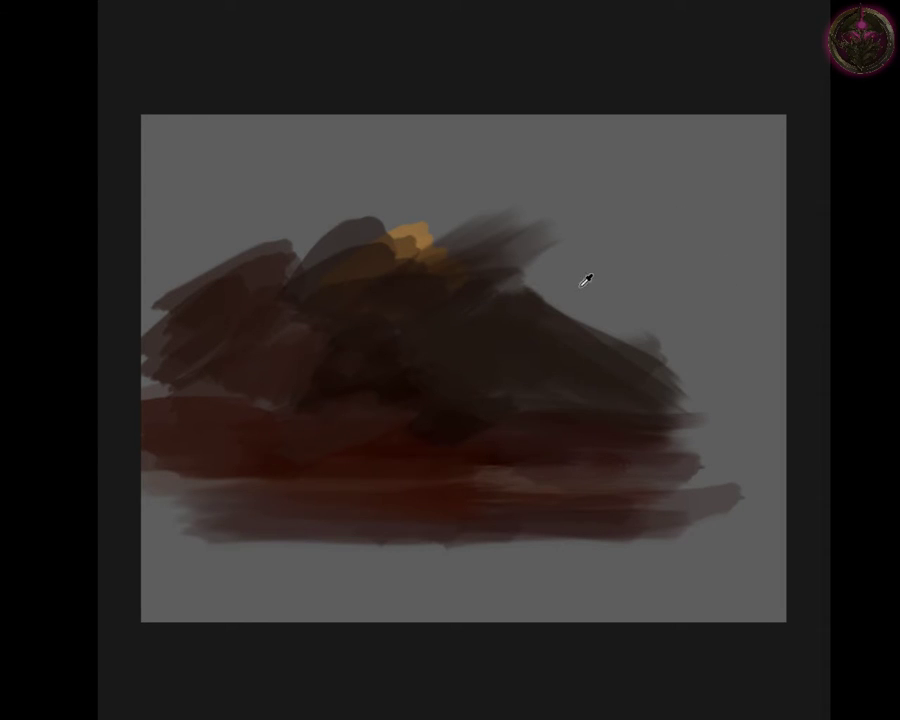
# Step: Add grey strokes toward the upper right and along the mass's top, darkening its right side
pyautogui.keyDown('alt'); pyautogui.click(518, 352); pyautogui.keyUp('alt')
pyautogui.moveTo(520, 345); pyautogui.dragTo(699, 315)
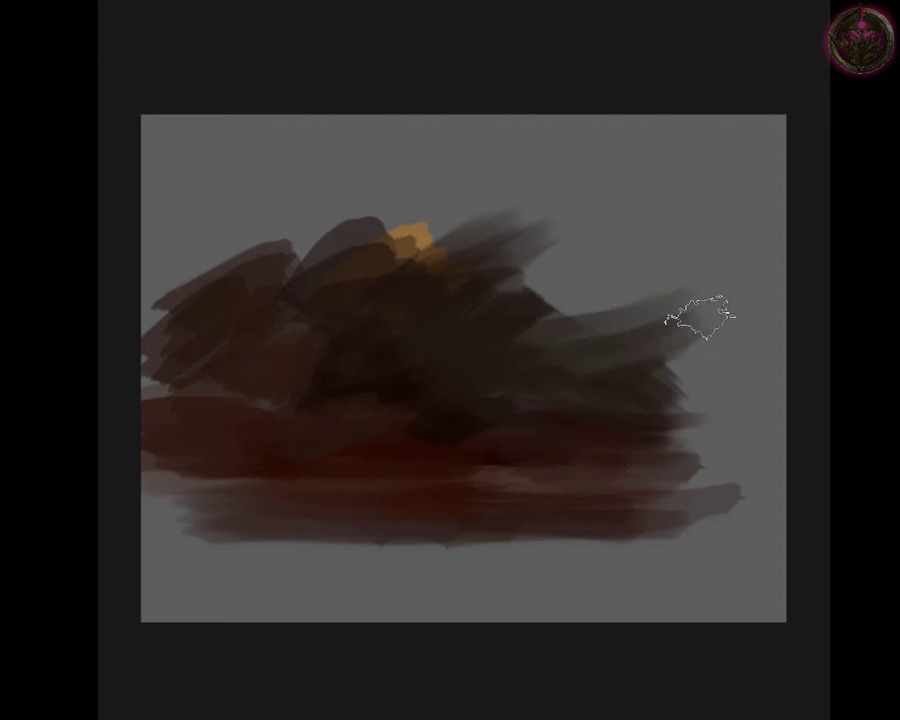
pyautogui.moveTo(490, 200); pyautogui.dragTo(381, 200)
pyautogui.moveTo(620, 380)
pyautogui.mouseDown()
pyautogui.moveTo(669, 415)
pyautogui.moveTo(618, 477)
pyautogui.moveTo(665, 496)
pyautogui.moveTo(484, 476)
pyautogui.moveTo(502, 448)
pyautogui.moveTo(566, 524)
pyautogui.mouseUp()
# Step: Darken the middle and carry dark brown across the lower canvas to both edges
pyautogui.moveTo(430, 575); pyautogui.dragTo(518, 595)
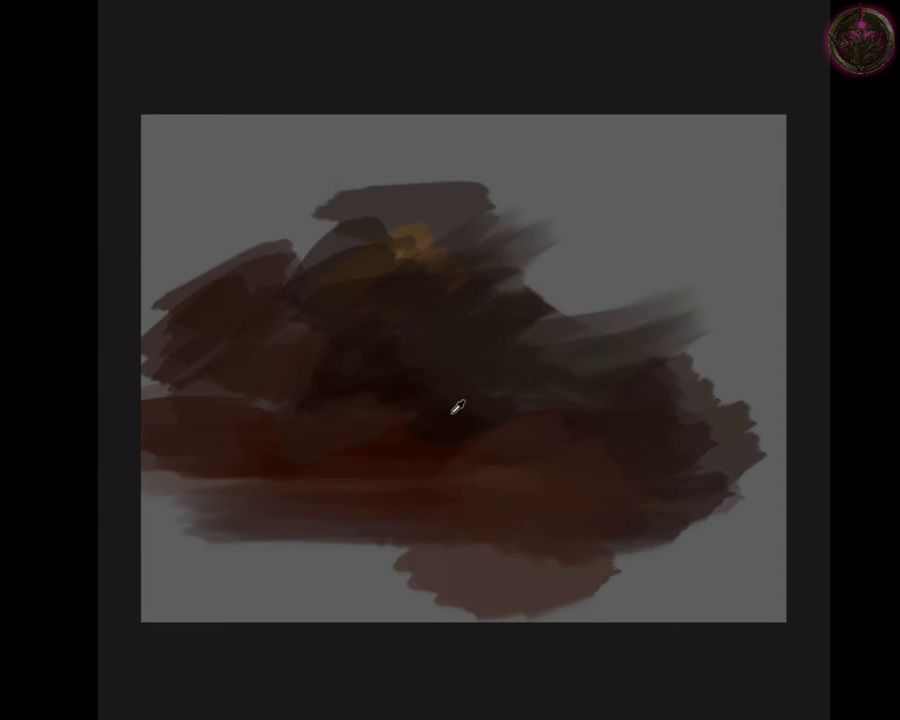
pyautogui.moveTo(438, 402)
pyautogui.mouseDown()
pyautogui.moveTo(538, 422)
pyautogui.moveTo(592, 483)
pyautogui.mouseUp()
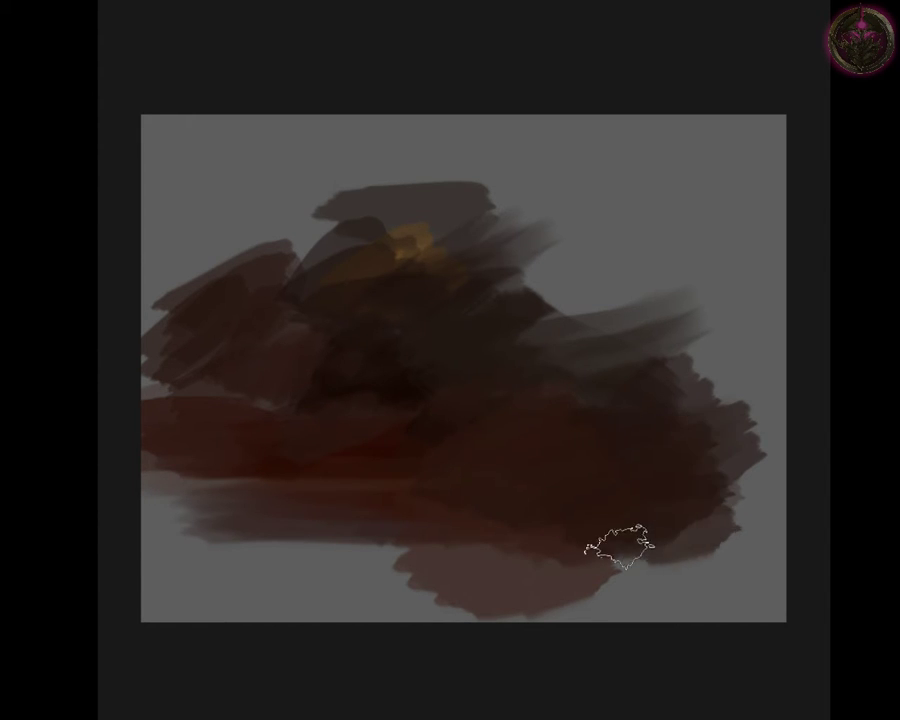
pyautogui.moveTo(618, 540)
pyautogui.mouseDown()
pyautogui.moveTo(670, 550)
pyautogui.moveTo(580, 576)
pyautogui.moveTo(670, 516)
pyautogui.mouseUp()
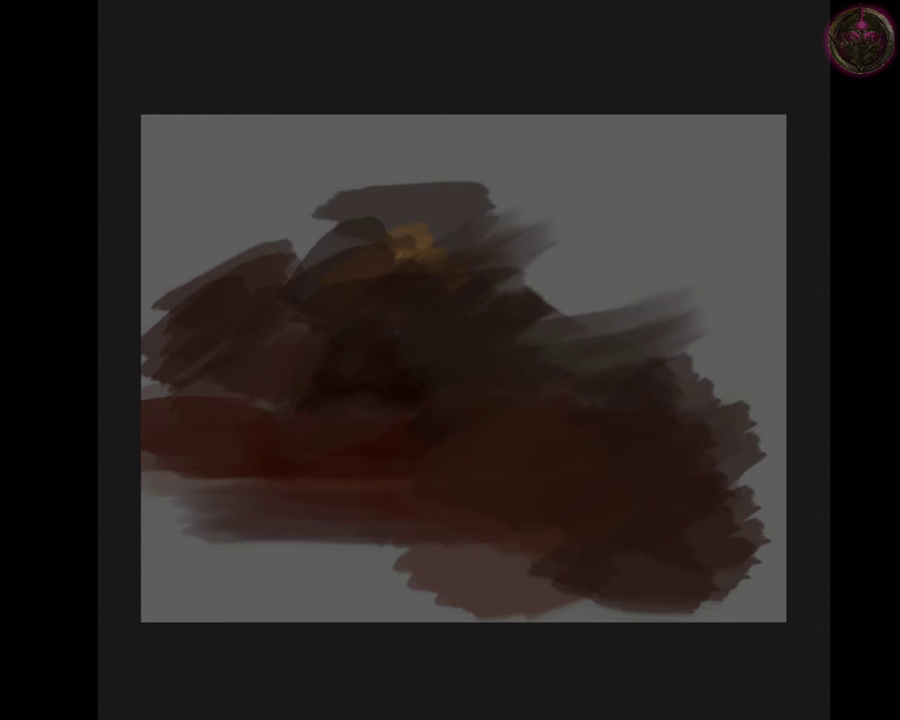
pyautogui.moveTo(620, 540); pyautogui.dragTo(784, 487)
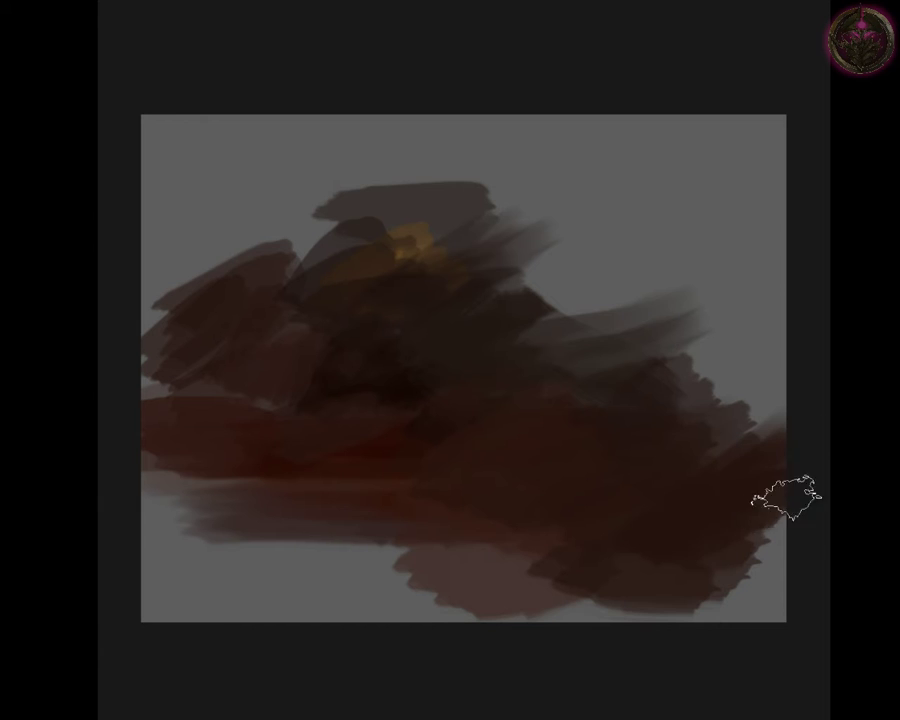
pyautogui.moveTo(648, 577)
pyautogui.mouseDown()
pyautogui.moveTo(458, 592)
pyautogui.moveTo(362, 522)
pyautogui.moveTo(297, 562)
pyautogui.moveTo(222, 570)
pyautogui.mouseUp()
# Step: Fill the lower-middle and lower-left grey gaps with sampled reddish-brown
pyautogui.keyDown('ctrl'); pyautogui.click(381, 512); pyautogui.keyUp('ctrl')
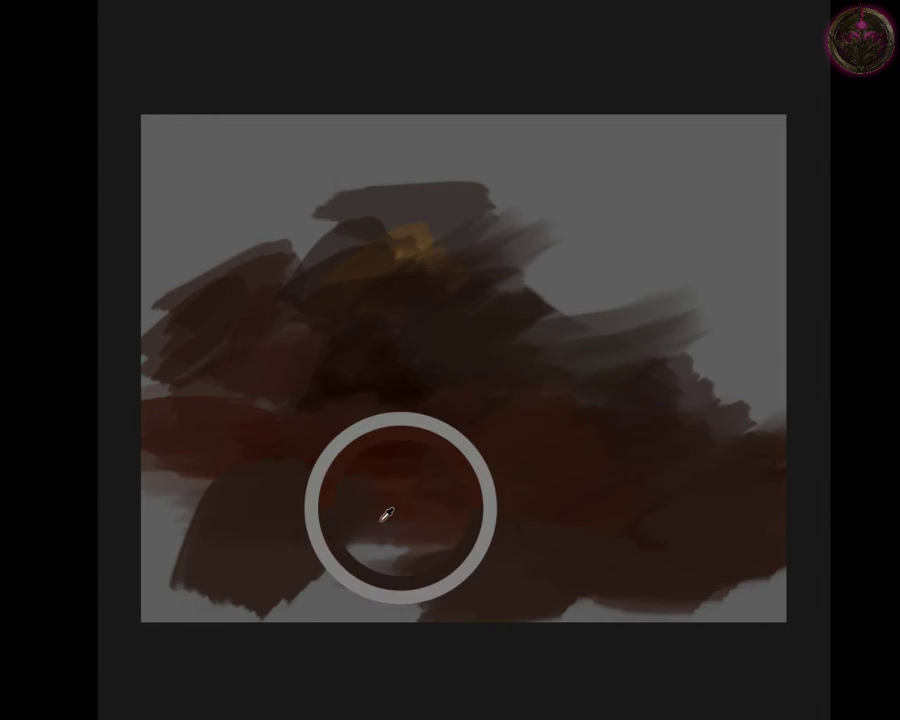
pyautogui.moveTo(381, 512); pyautogui.dragTo(397, 546)
pyautogui.moveTo(317, 513)
pyautogui.mouseDown()
pyautogui.moveTo(432, 573)
pyautogui.moveTo(201, 607)
pyautogui.moveTo(148, 505)
pyautogui.mouseUp()
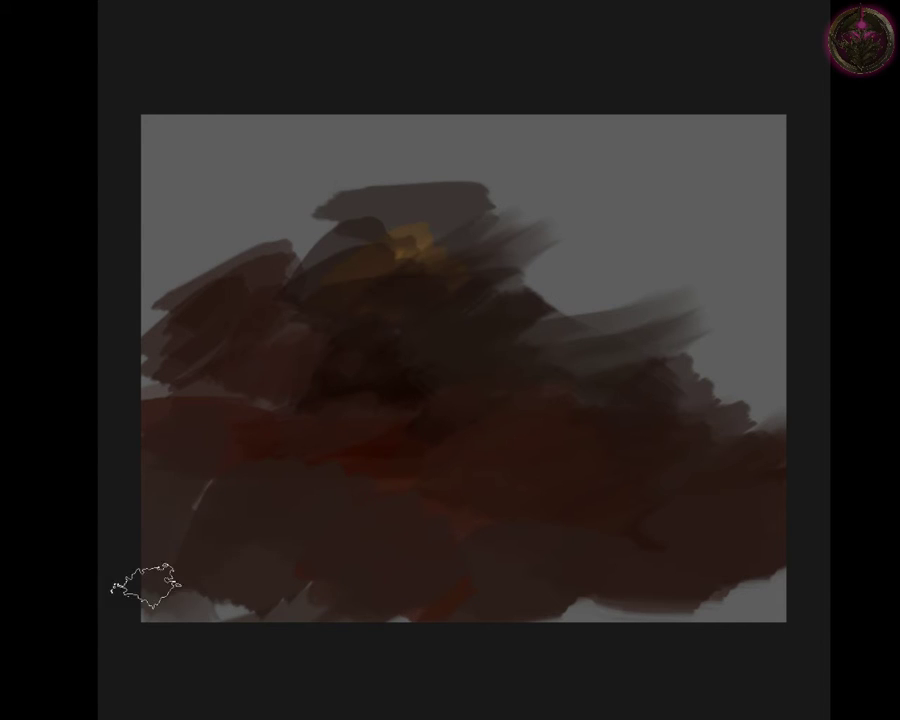
pyautogui.moveTo(346, 615); pyautogui.dragTo(183, 530)
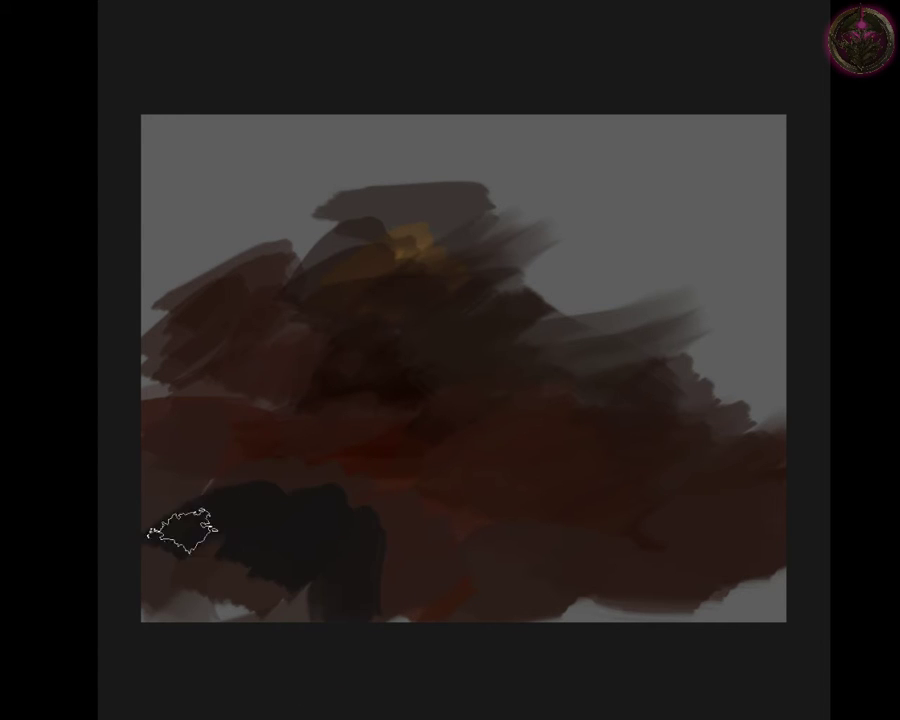
pyautogui.keyDown('ctrl'); pyautogui.click(405, 537); pyautogui.keyUp('ctrl')
pyautogui.moveTo(405, 537)
pyautogui.mouseDown()
pyautogui.moveTo(316, 536)
pyautogui.moveTo(440, 490)
pyautogui.moveTo(228, 527)
pyautogui.mouseUp()
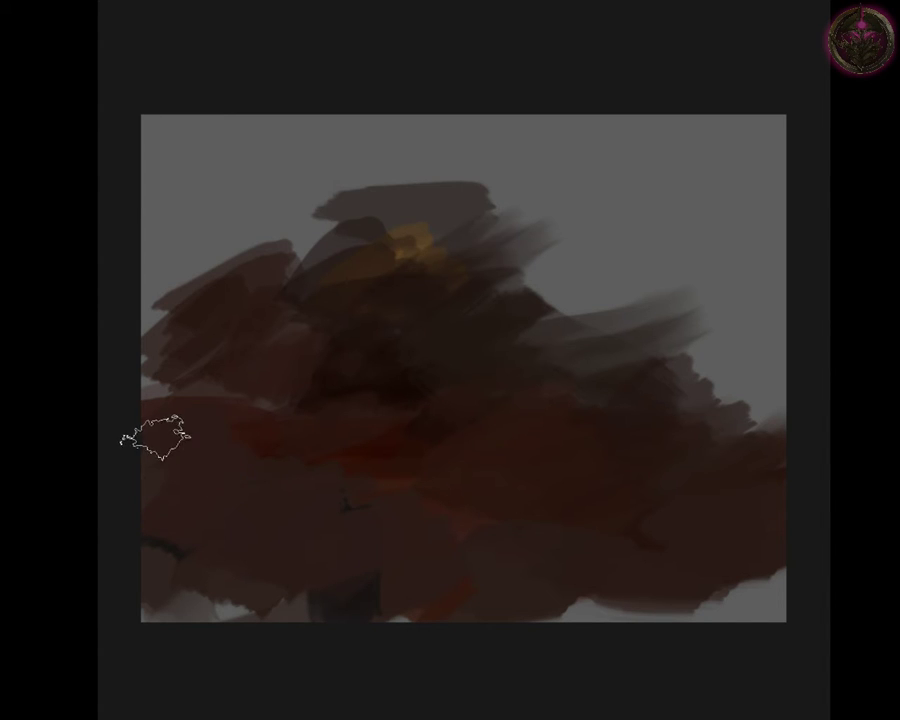
# Step: Cover the upper right with dark brown strokes and sweep golden-tan across the upper middle
pyautogui.moveTo(540, 284); pyautogui.dragTo(765, 266)
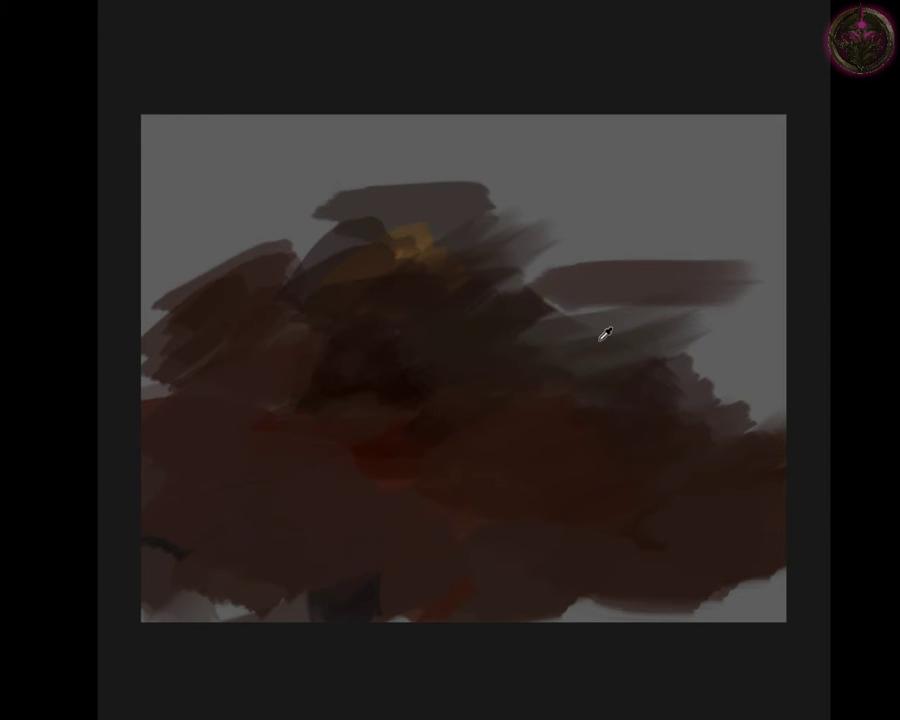
pyautogui.moveTo(562, 261)
pyautogui.mouseDown()
pyautogui.moveTo(699, 241)
pyautogui.moveTo(685, 320)
pyautogui.mouseUp()
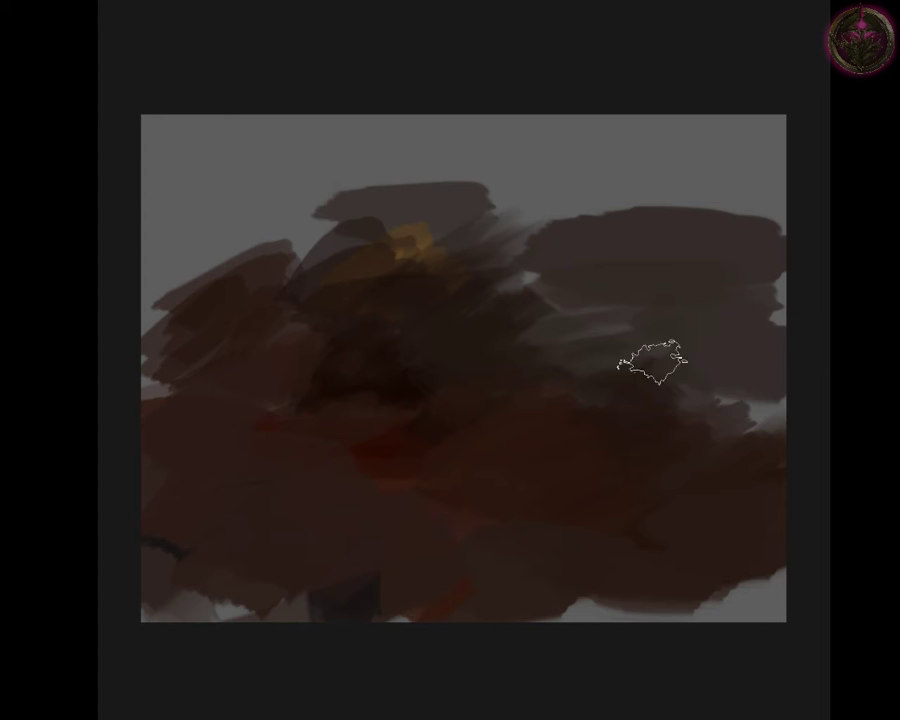
pyautogui.moveTo(640, 360); pyautogui.dragTo(784, 380)
pyautogui.moveTo(780, 205)
pyautogui.mouseDown()
pyautogui.moveTo(673, 100)
pyautogui.moveTo(796, 211)
pyautogui.moveTo(645, 120)
pyautogui.mouseUp()
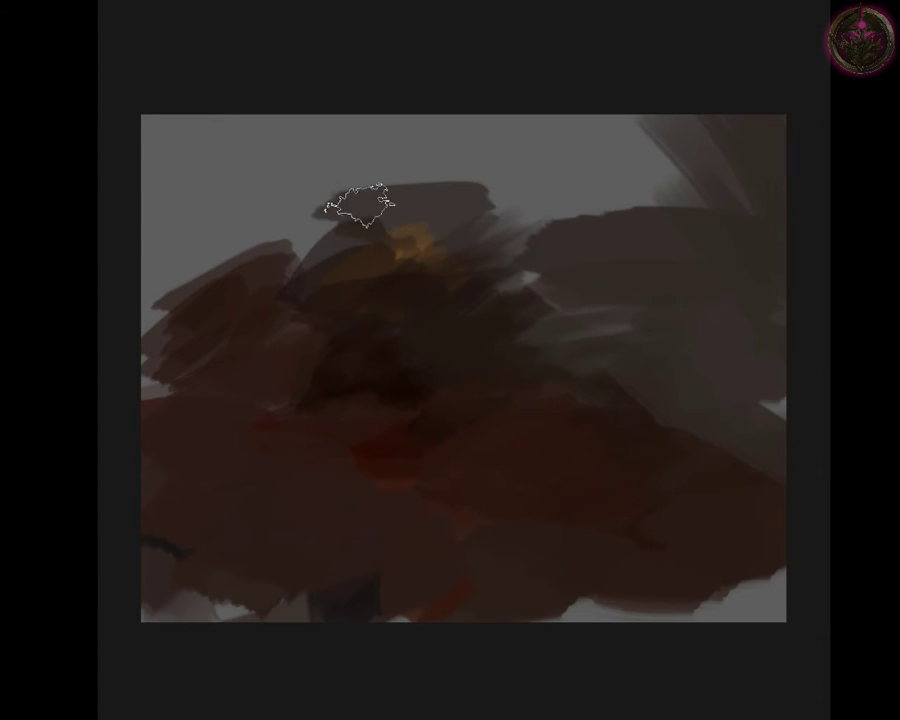
pyautogui.moveTo(358, 205)
pyautogui.mouseDown()
pyautogui.moveTo(587, 261)
pyautogui.moveTo(490, 205)
pyautogui.moveTo(551, 110)
pyautogui.mouseUp()
pyautogui.keyDown('alt'); pyautogui.click(455, 212); pyautogui.keyUp('alt')
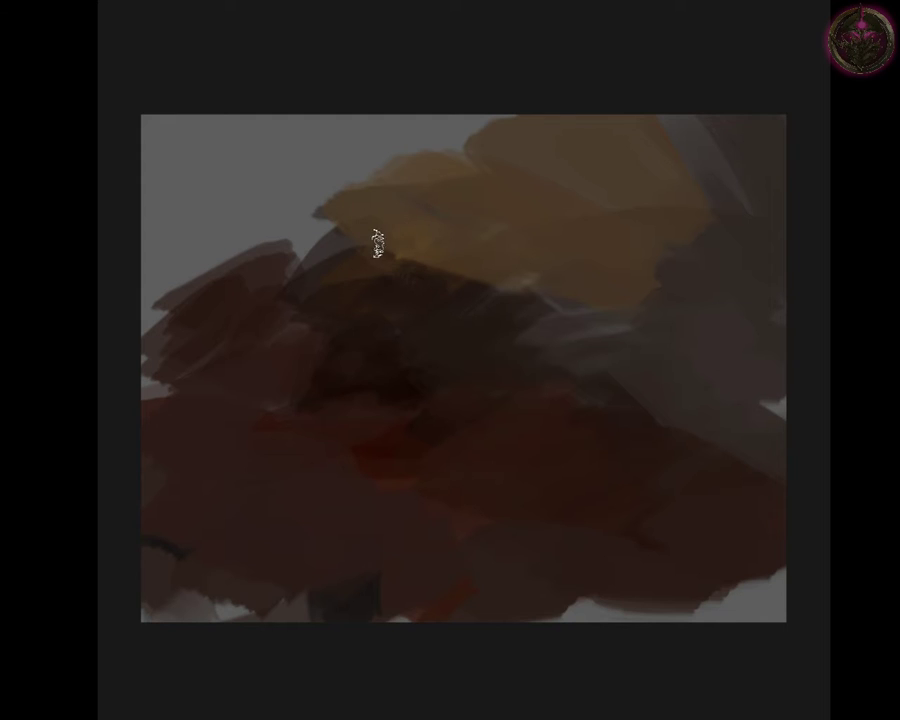
# Step: Lay textured brown strokes over the upper-left sky, undoing a dark hatching stroke
pyautogui.moveTo(185, 291)
pyautogui.mouseDown()
pyautogui.moveTo(362, 211)
pyautogui.moveTo(346, 271)
pyautogui.mouseUp()
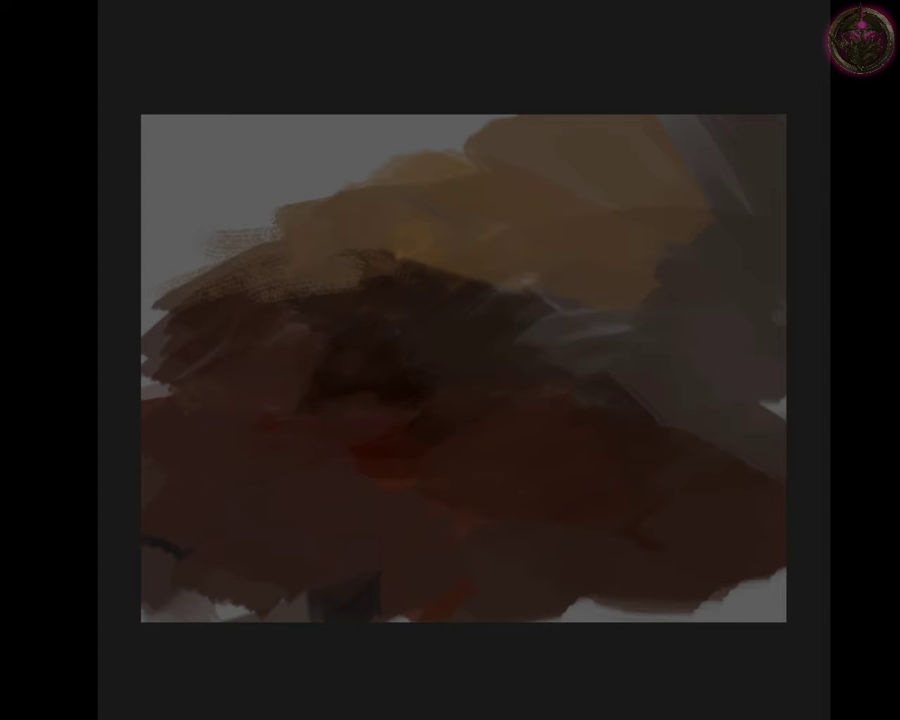
pyautogui.moveTo(442, 241); pyautogui.dragTo(322, 184)
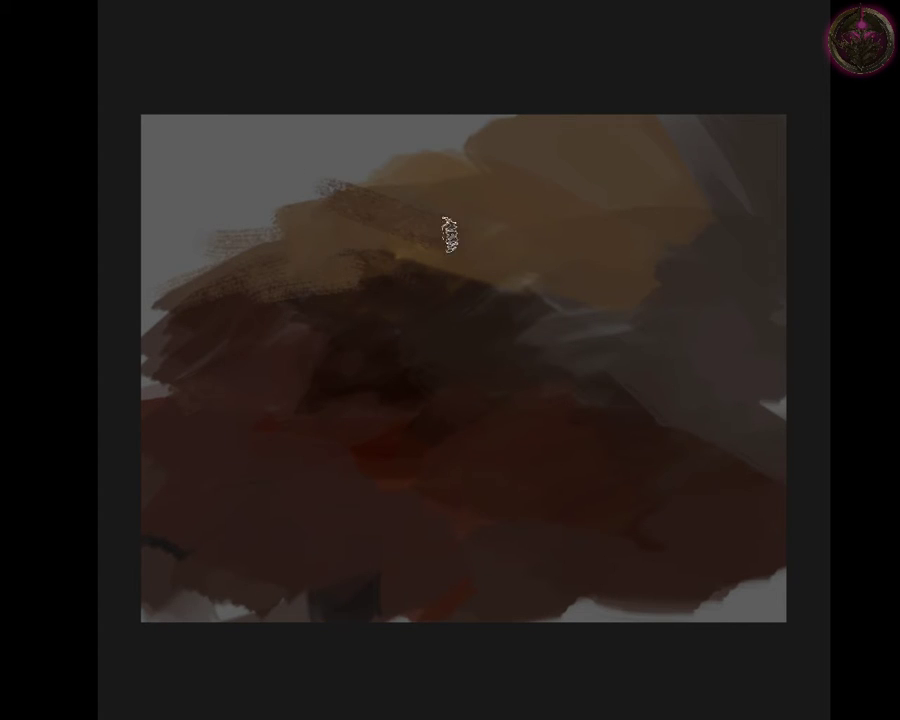
pyautogui.hotkey('ctrl', 'z')
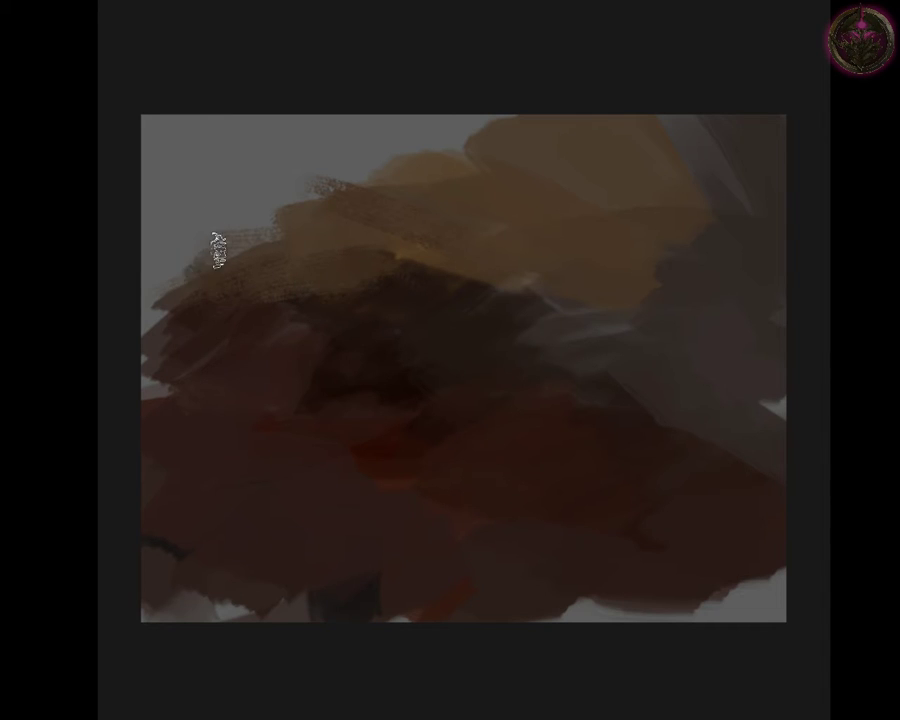
pyautogui.moveTo(217, 245)
pyautogui.mouseDown()
pyautogui.moveTo(213, 201)
pyautogui.moveTo(180, 240)
pyautogui.mouseUp()
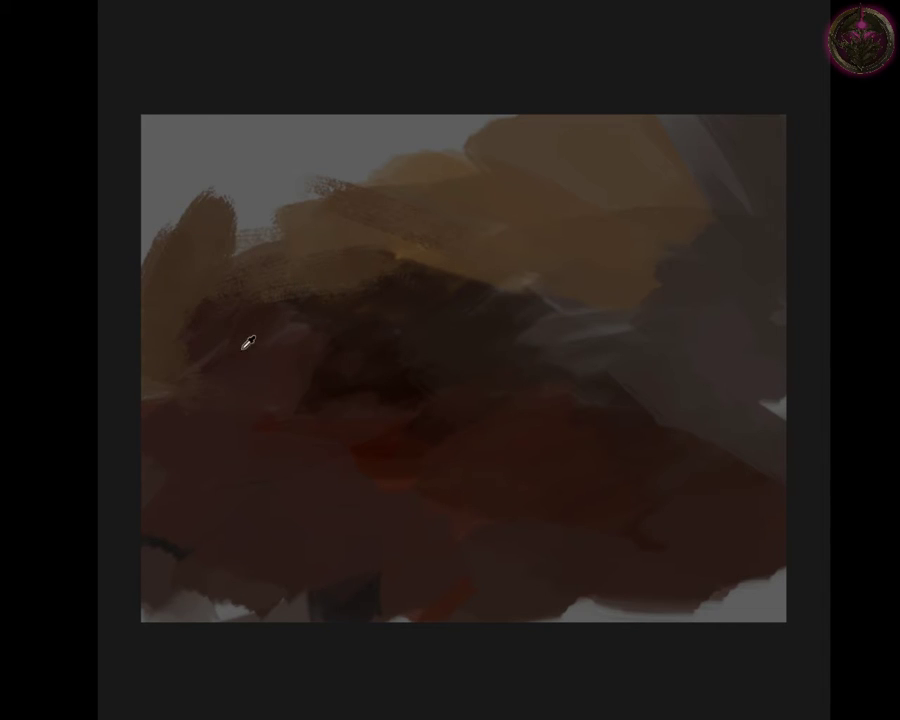
# Step: Cover the grey along the left edge, top-left corner and top with brown
pyautogui.moveTo(141, 427); pyautogui.dragTo(182, 240)
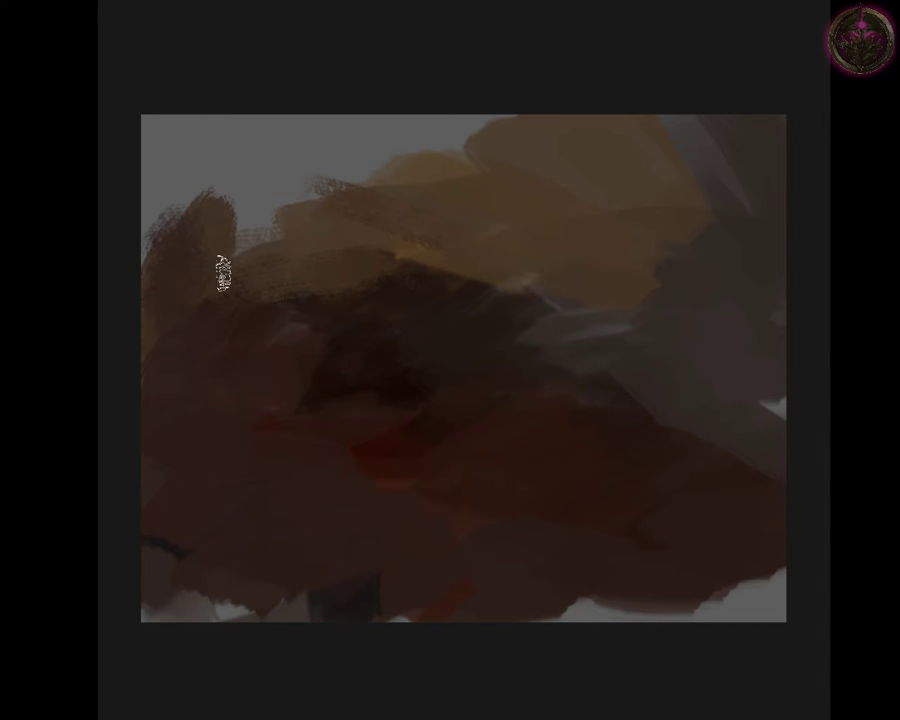
pyautogui.moveTo(221, 271)
pyautogui.mouseDown()
pyautogui.moveTo(155, 201)
pyautogui.moveTo(165, 147)
pyautogui.moveTo(200, 150)
pyautogui.mouseUp()
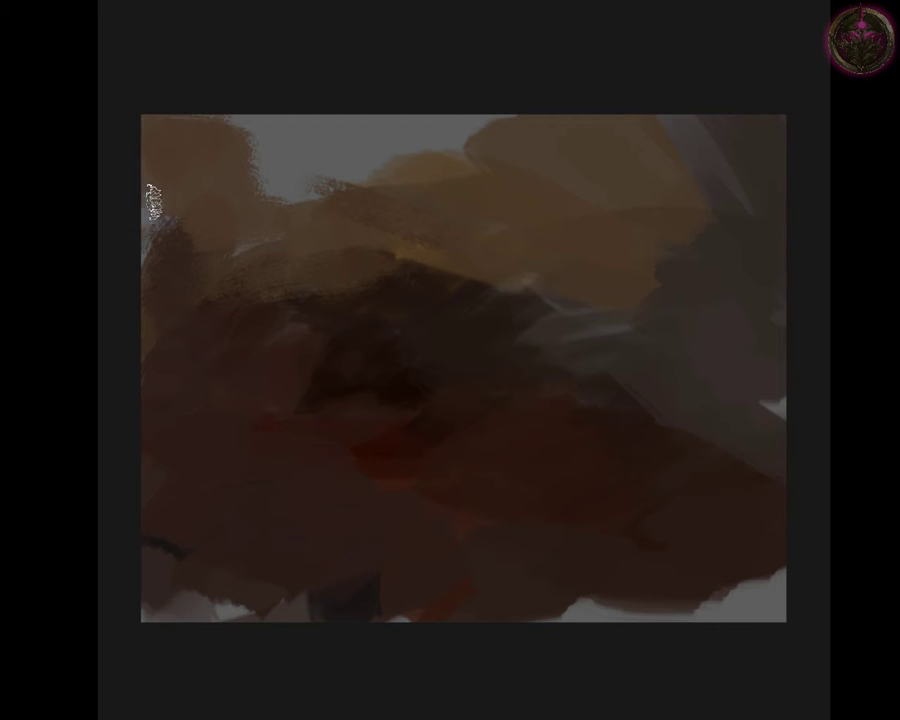
pyautogui.moveTo(147, 195); pyautogui.dragTo(182, 283)
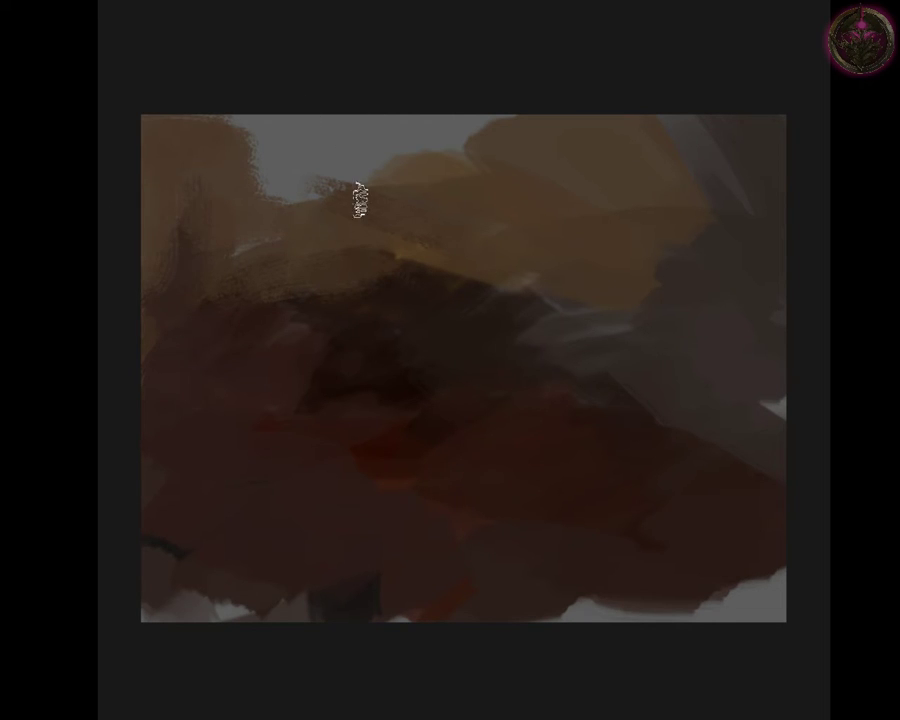
pyautogui.moveTo(356, 181)
pyautogui.mouseDown()
pyautogui.moveTo(370, 151)
pyautogui.moveTo(438, 183)
pyautogui.moveTo(325, 197)
pyautogui.moveTo(311, 131)
pyautogui.moveTo(422, 165)
pyautogui.mouseUp()
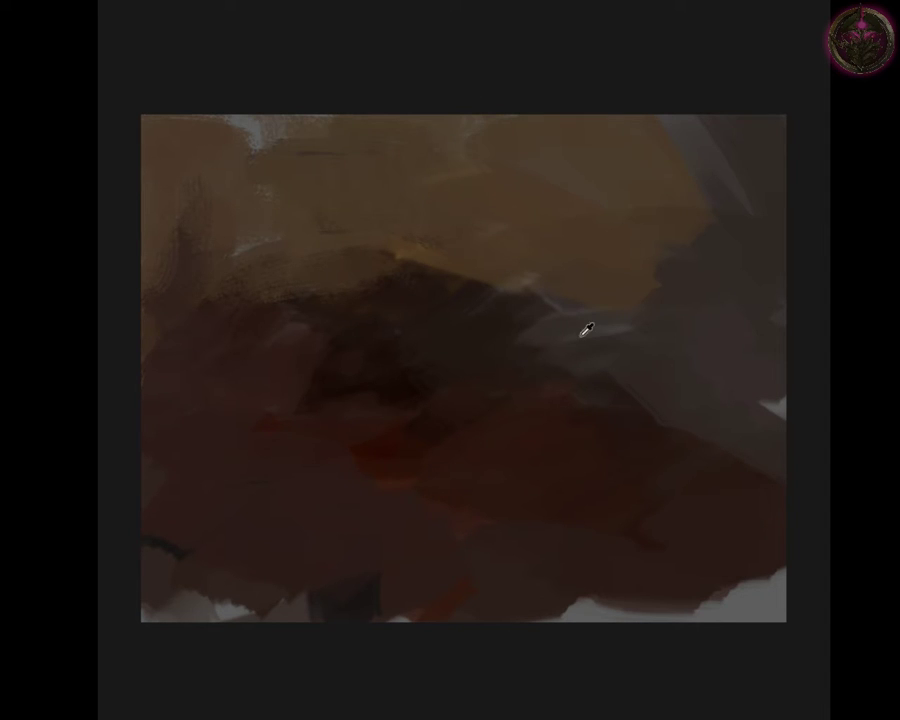
# Step: Paint over the grey patches at the bottom-right corner, bottom edge and top-left edge
pyautogui.keyDown('ctrl'); pyautogui.click(499, 365); pyautogui.keyUp('ctrl')
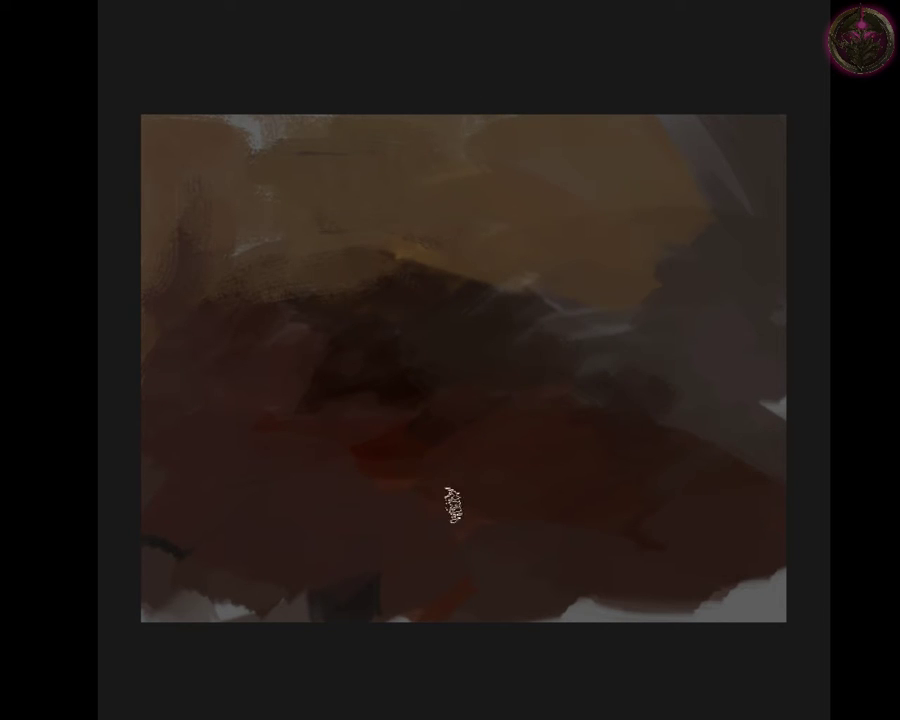
pyautogui.keyDown('ctrl'); pyautogui.click(422, 532); pyautogui.keyUp('ctrl')
pyautogui.moveTo(731, 611); pyautogui.dragTo(784, 584)
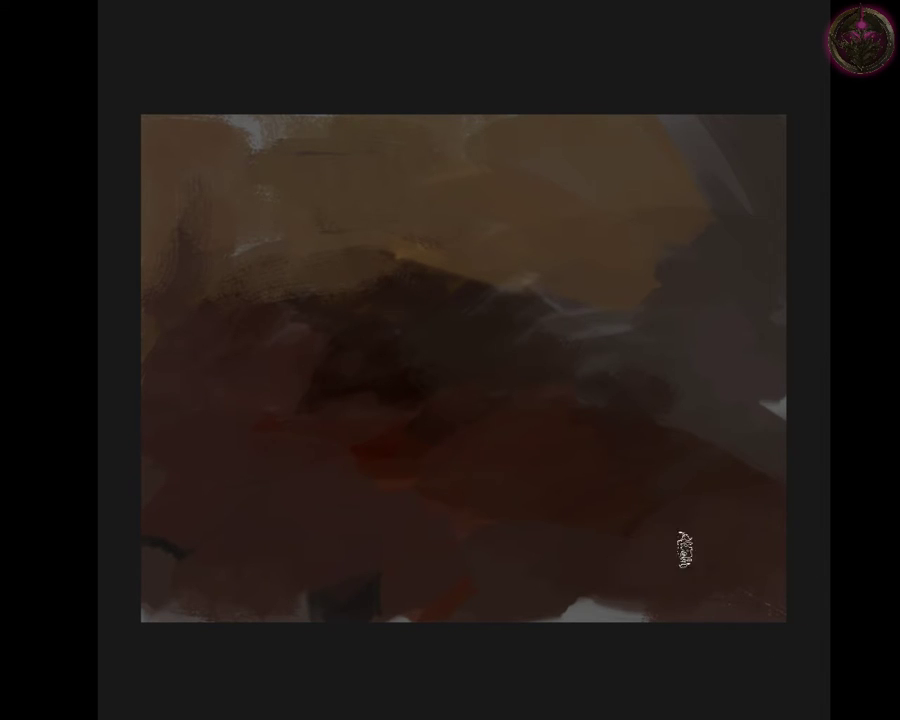
pyautogui.moveTo(557, 612); pyautogui.dragTo(630, 612)
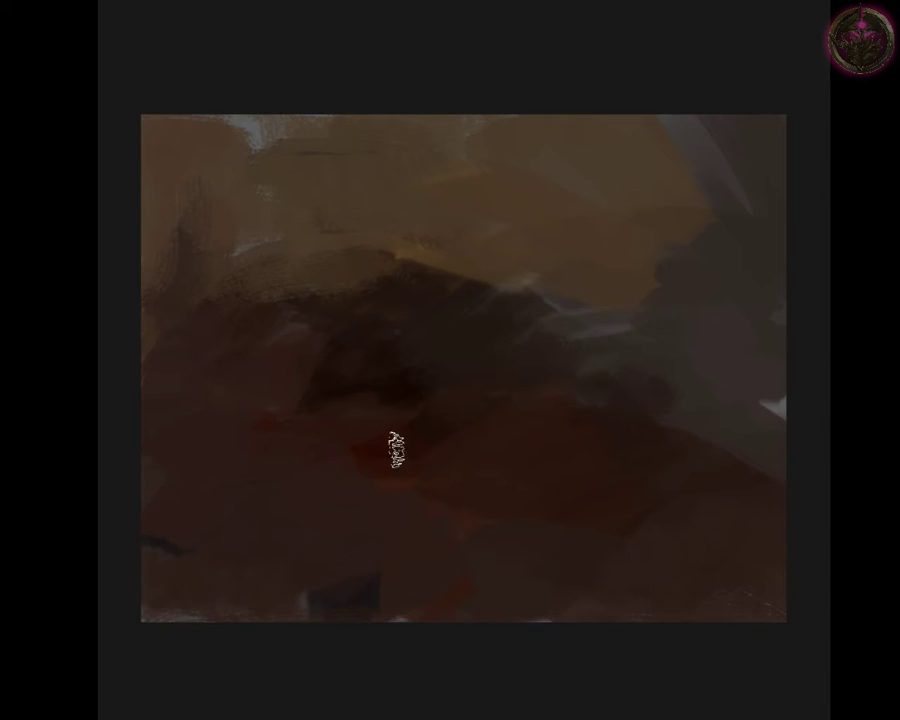
pyautogui.keyDown('ctrl'); pyautogui.click(223, 125); pyautogui.keyUp('ctrl')
pyautogui.moveTo(214, 140); pyautogui.dragTo(342, 157)
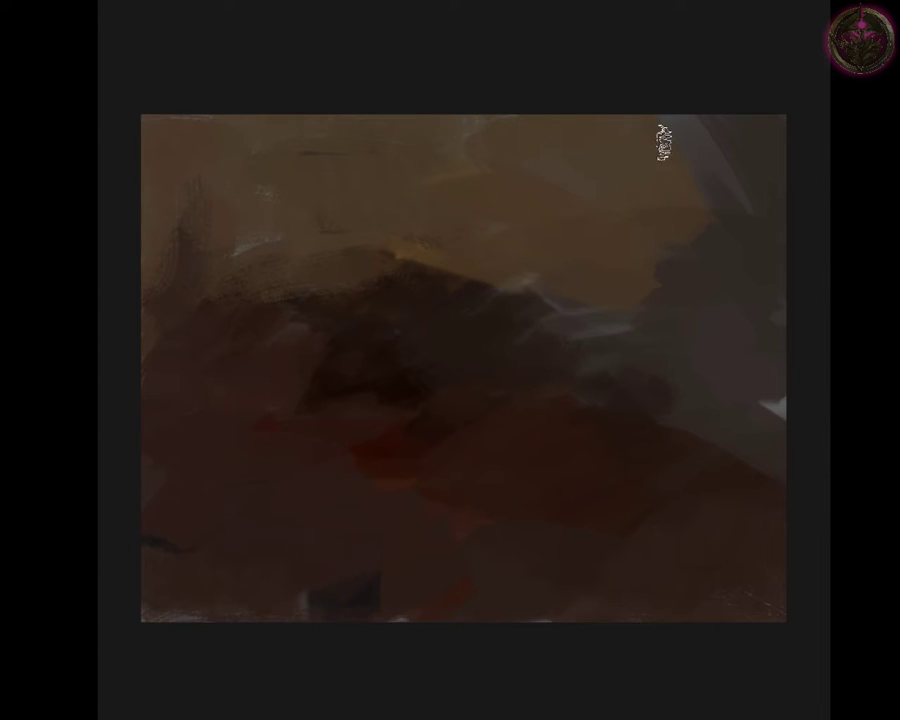
# Step: Rework the right edge with tan and dark brown, plus a grey-brown patch near centre
pyautogui.moveTo(784, 250); pyautogui.dragTo(725, 261)
pyautogui.keyDown('ctrl'); pyautogui.click(612, 372); pyautogui.keyUp('ctrl')
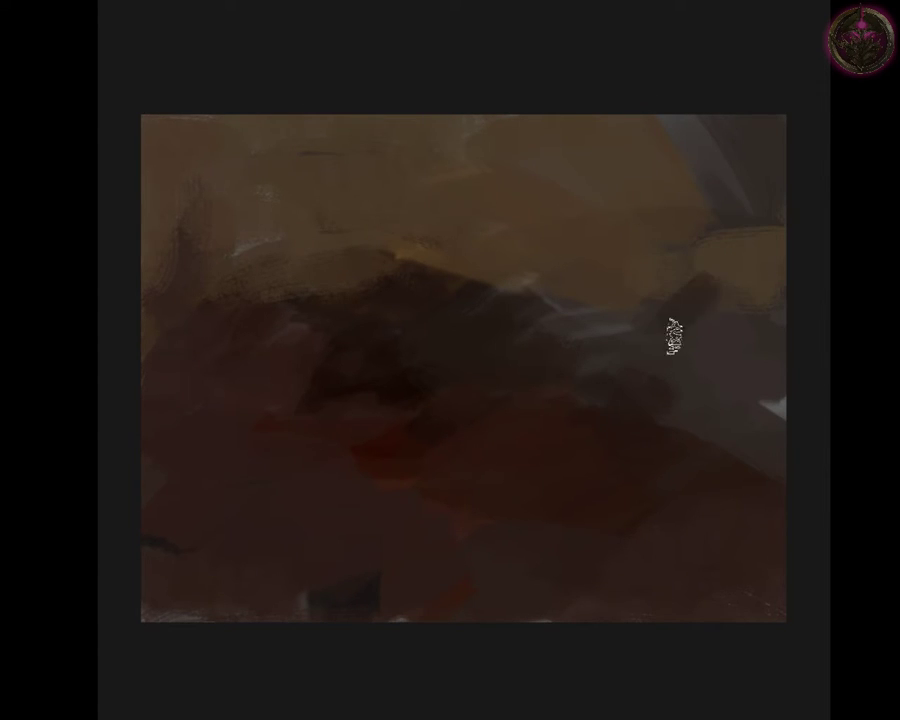
pyautogui.moveTo(673, 335)
pyautogui.mouseDown()
pyautogui.moveTo(757, 327)
pyautogui.moveTo(761, 291)
pyautogui.moveTo(750, 329)
pyautogui.mouseUp()
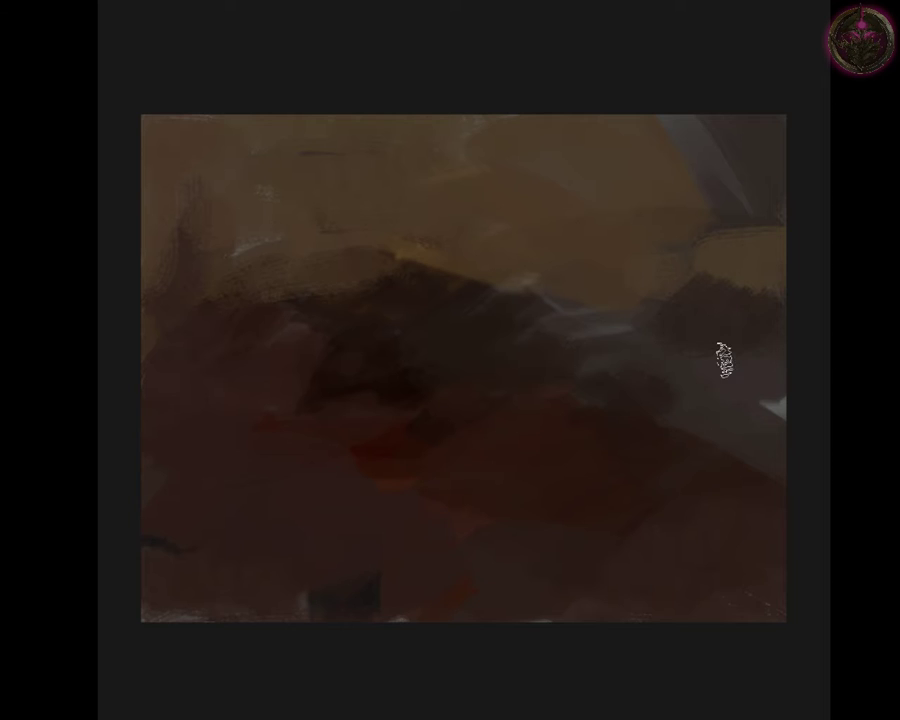
pyautogui.moveTo(757, 432)
pyautogui.mouseDown()
pyautogui.moveTo(770, 408)
pyautogui.moveTo(730, 368)
pyautogui.mouseUp()
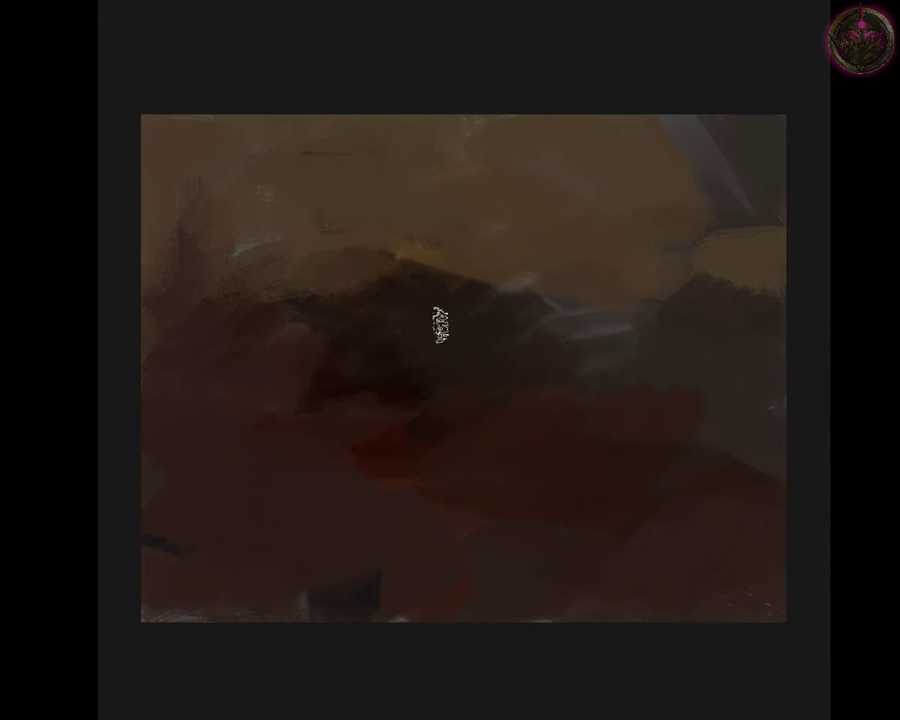
pyautogui.moveTo(597, 422); pyautogui.dragTo(533, 422)
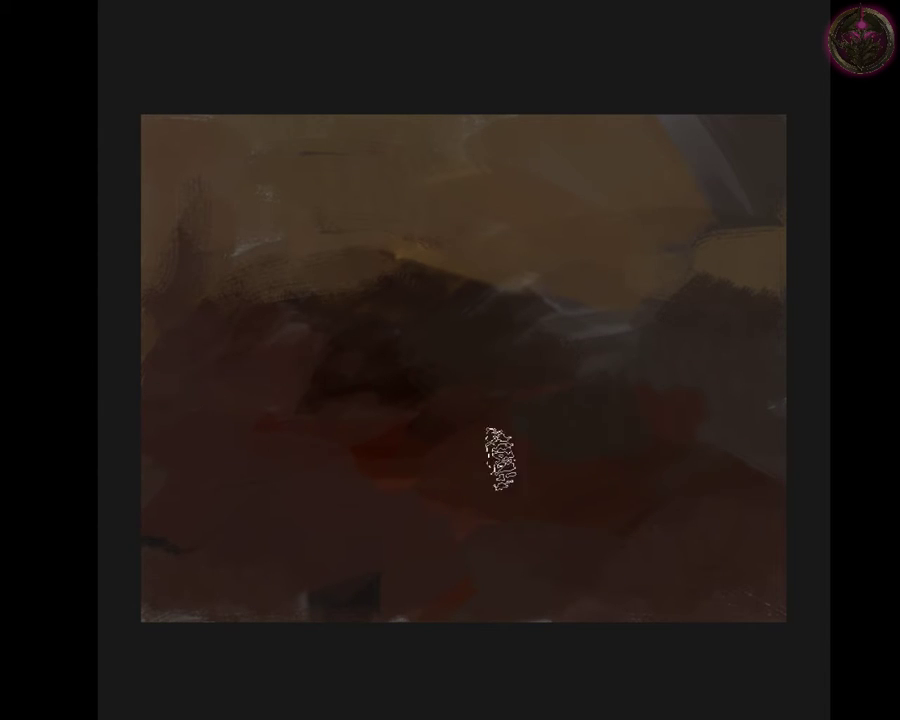
# Step: Lay dark textured patches across the lower middle and left side, blending their bottom edge
pyautogui.moveTo(498, 458)
pyautogui.mouseDown()
pyautogui.moveTo(402, 489)
pyautogui.moveTo(418, 446)
pyautogui.moveTo(642, 423)
pyautogui.mouseUp()
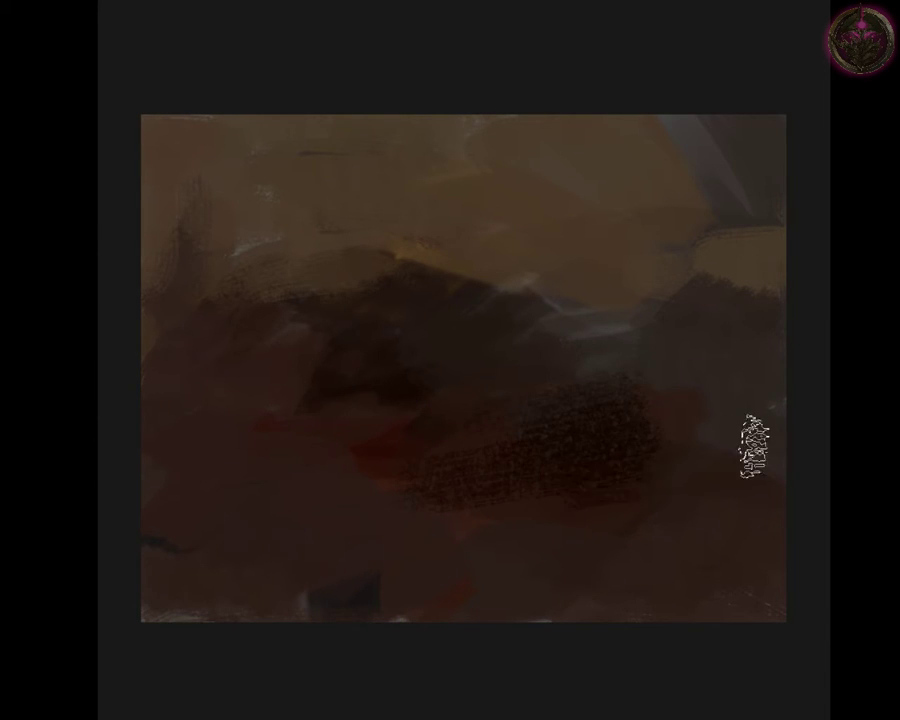
pyautogui.moveTo(735, 495)
pyautogui.mouseDown()
pyautogui.moveTo(673, 436)
pyautogui.moveTo(650, 470)
pyautogui.moveTo(657, 378)
pyautogui.mouseUp()
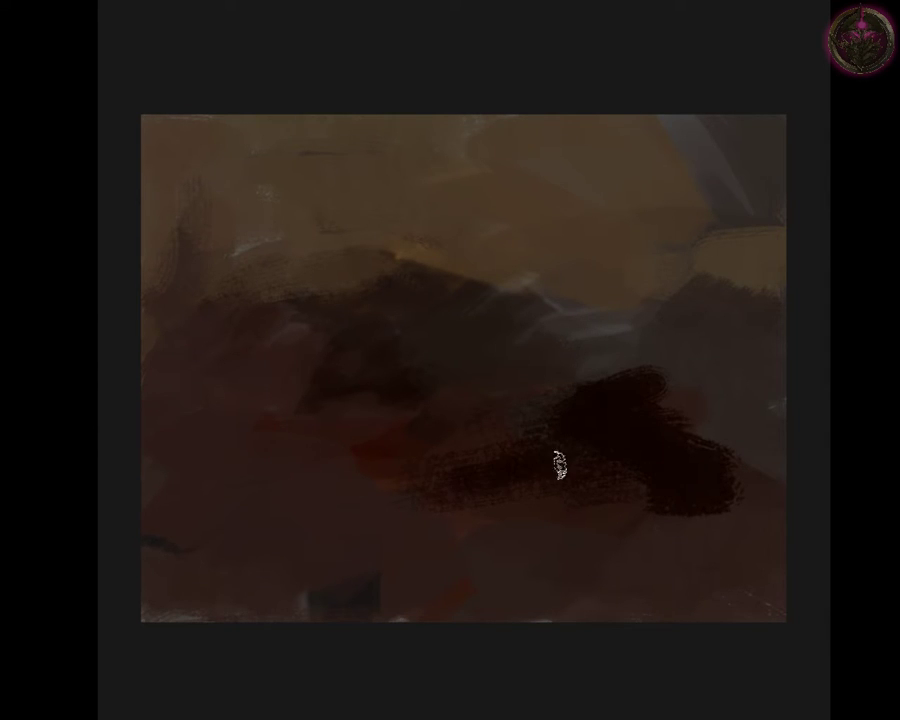
pyautogui.moveTo(450, 490); pyautogui.dragTo(572, 526)
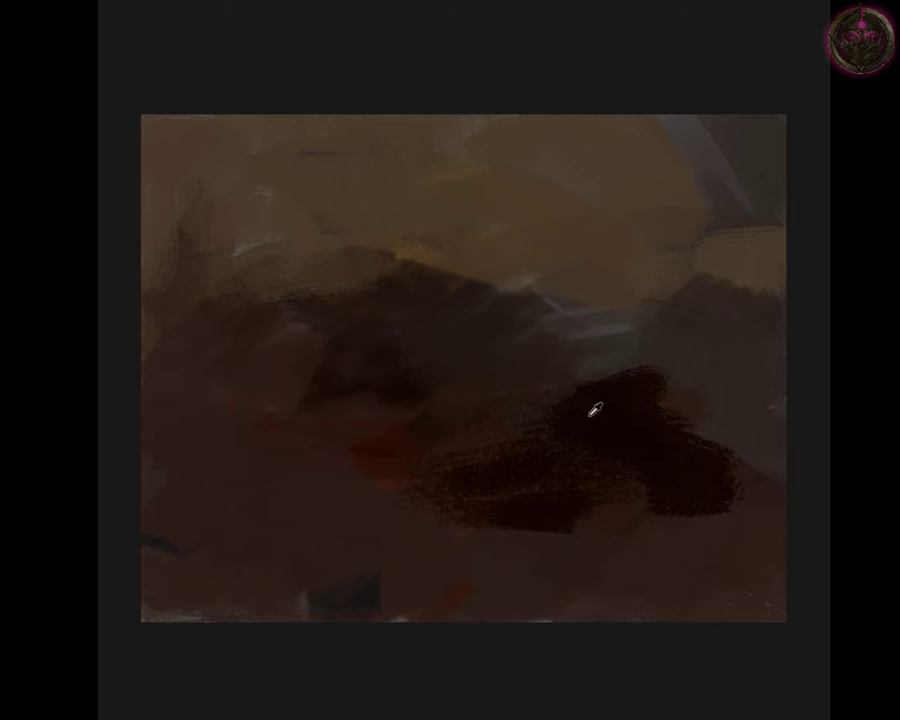
pyautogui.moveTo(310, 374)
pyautogui.mouseDown()
pyautogui.moveTo(291, 376)
pyautogui.moveTo(321, 416)
pyautogui.moveTo(211, 432)
pyautogui.moveTo(188, 412)
pyautogui.moveTo(150, 425)
pyautogui.mouseUp()
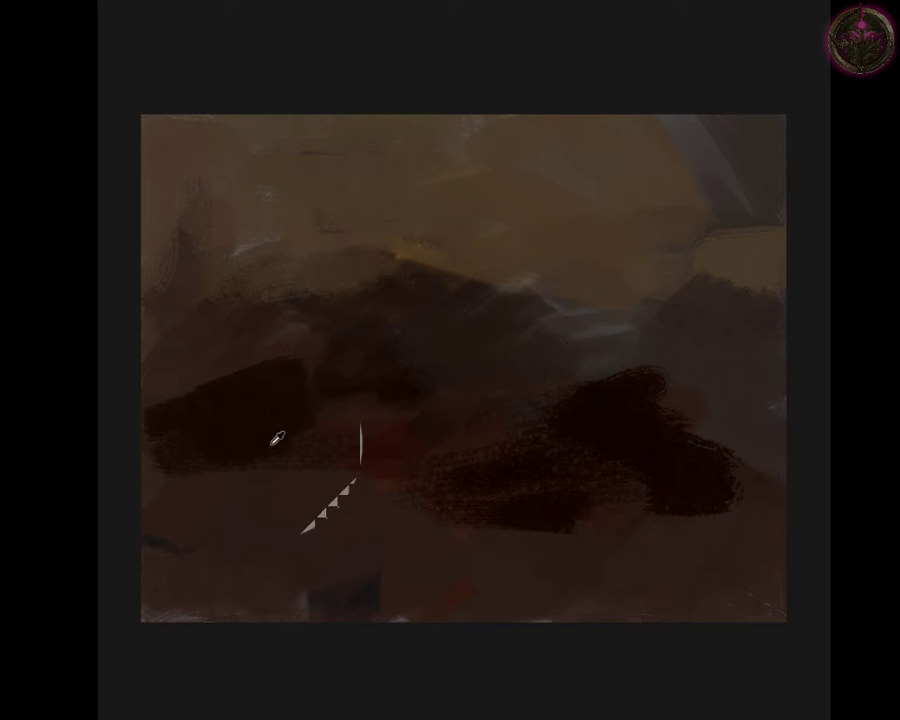
pyautogui.moveTo(215, 378); pyautogui.dragTo(150, 372)
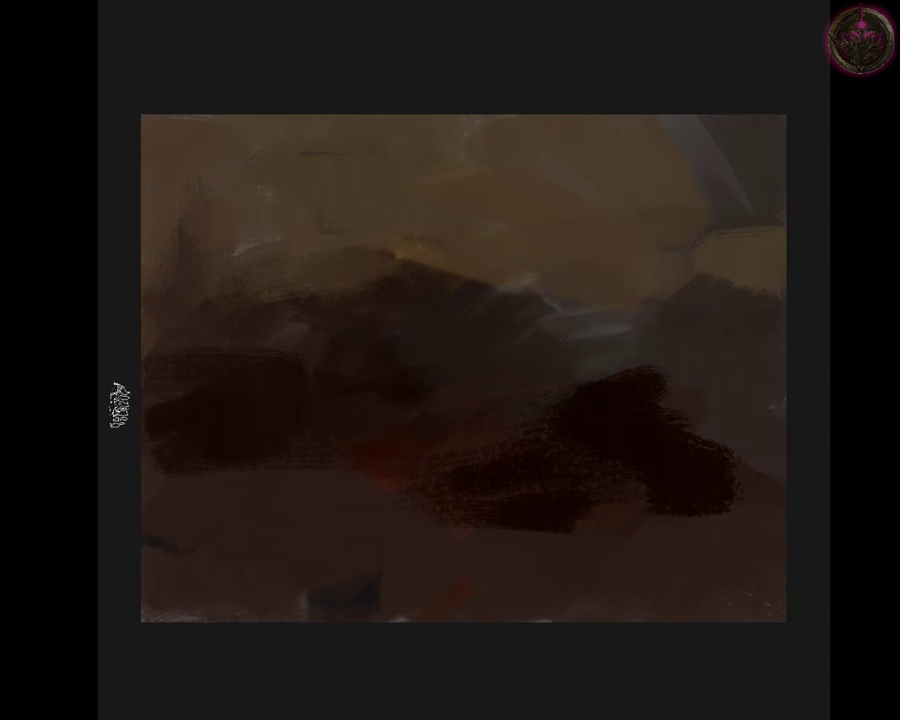
pyautogui.moveTo(181, 477)
pyautogui.mouseDown()
pyautogui.moveTo(331, 482)
pyautogui.moveTo(582, 512)
pyautogui.moveTo(286, 512)
pyautogui.moveTo(554, 488)
pyautogui.moveTo(590, 505)
pyautogui.moveTo(729, 496)
pyautogui.mouseUp()
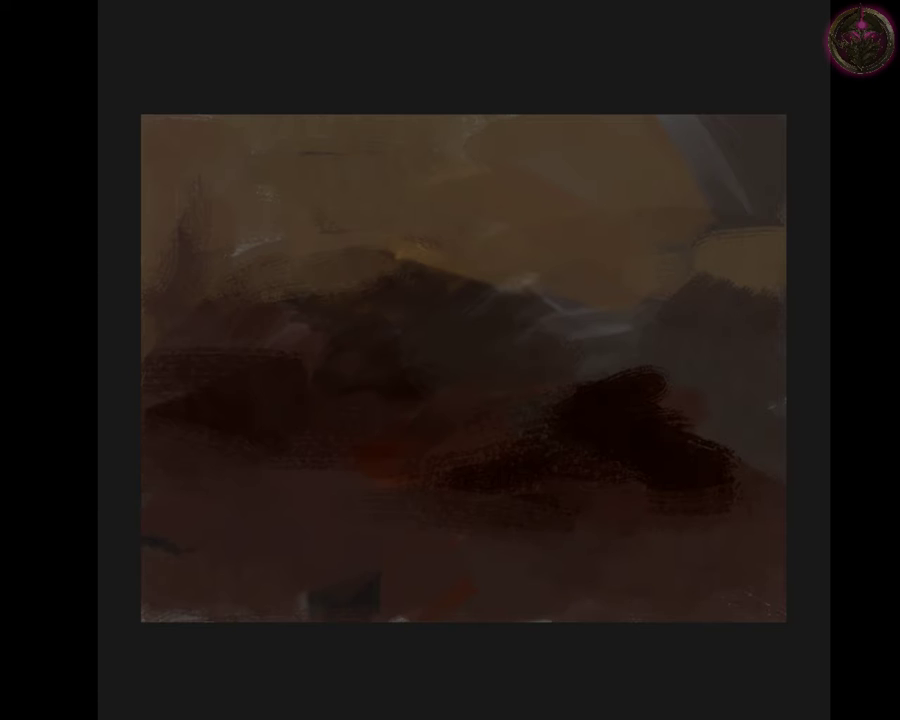
# Step: Extend the sampled dark brown across the centre band and upward into the middle
pyautogui.click(593, 420)
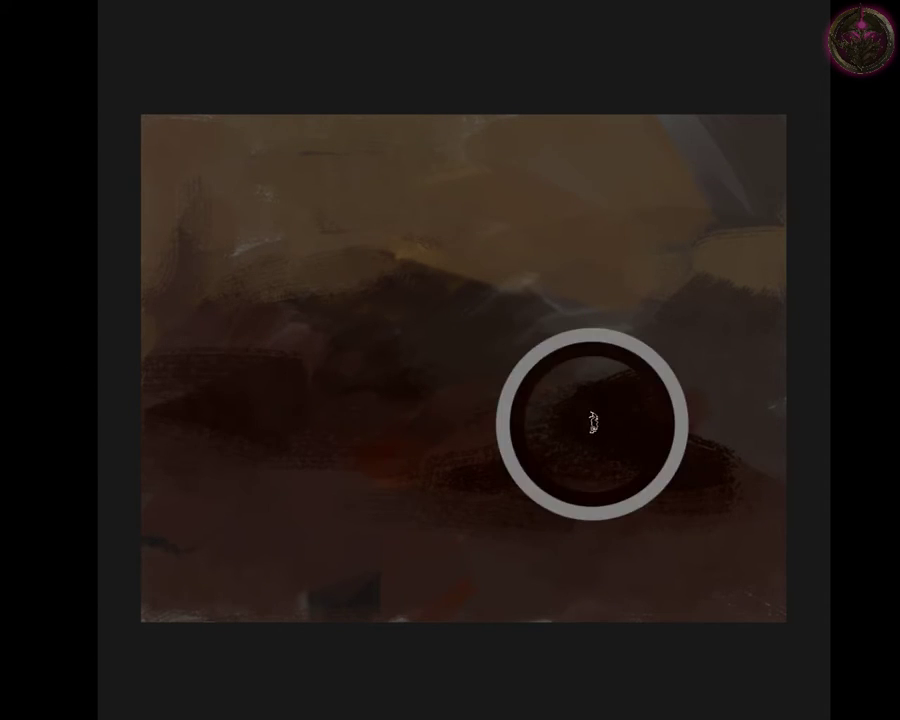
pyautogui.moveTo(452, 415)
pyautogui.mouseDown()
pyautogui.moveTo(605, 412)
pyautogui.moveTo(366, 408)
pyautogui.moveTo(589, 386)
pyautogui.moveTo(642, 398)
pyautogui.mouseUp()
pyautogui.moveTo(449, 378)
pyautogui.mouseDown()
pyautogui.moveTo(651, 384)
pyautogui.moveTo(413, 378)
pyautogui.mouseUp()
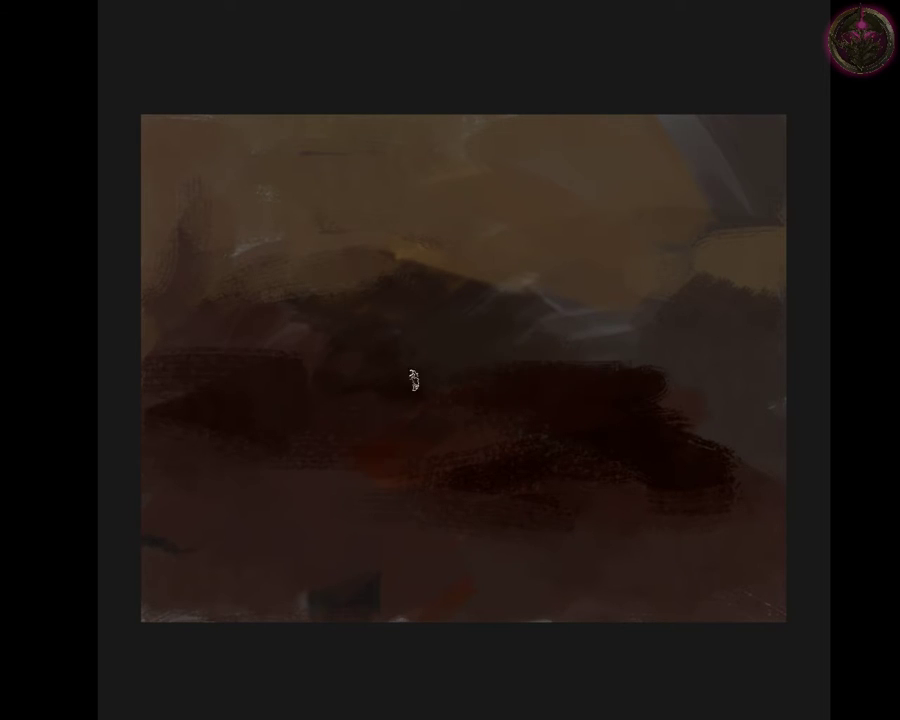
pyautogui.moveTo(340, 295)
pyautogui.mouseDown()
pyautogui.moveTo(460, 298)
pyautogui.moveTo(324, 344)
pyautogui.moveTo(446, 337)
pyautogui.moveTo(167, 319)
pyautogui.moveTo(343, 315)
pyautogui.mouseUp()
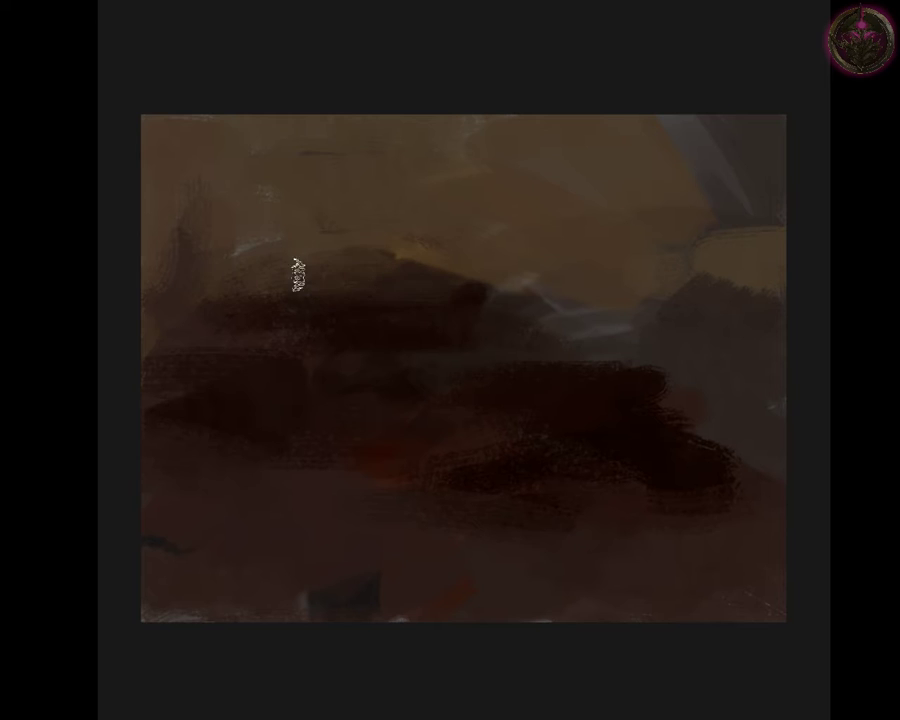
# Step: Add an ochre highlight along the hill top, then darken its right side and edge
pyautogui.moveTo(412, 251); pyautogui.dragTo(436, 261)
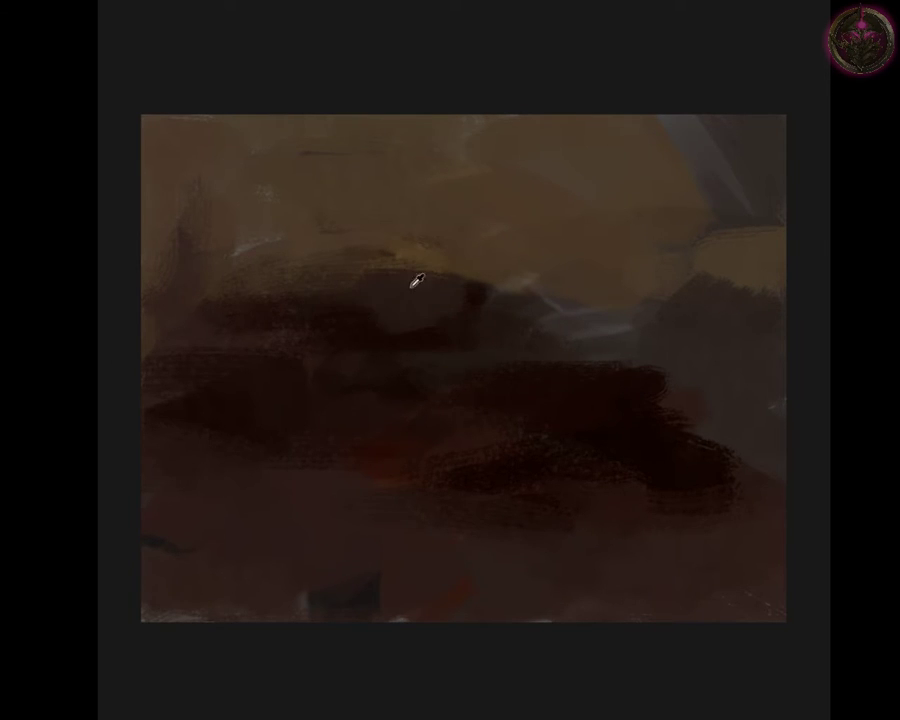
pyautogui.moveTo(556, 310); pyautogui.dragTo(622, 360)
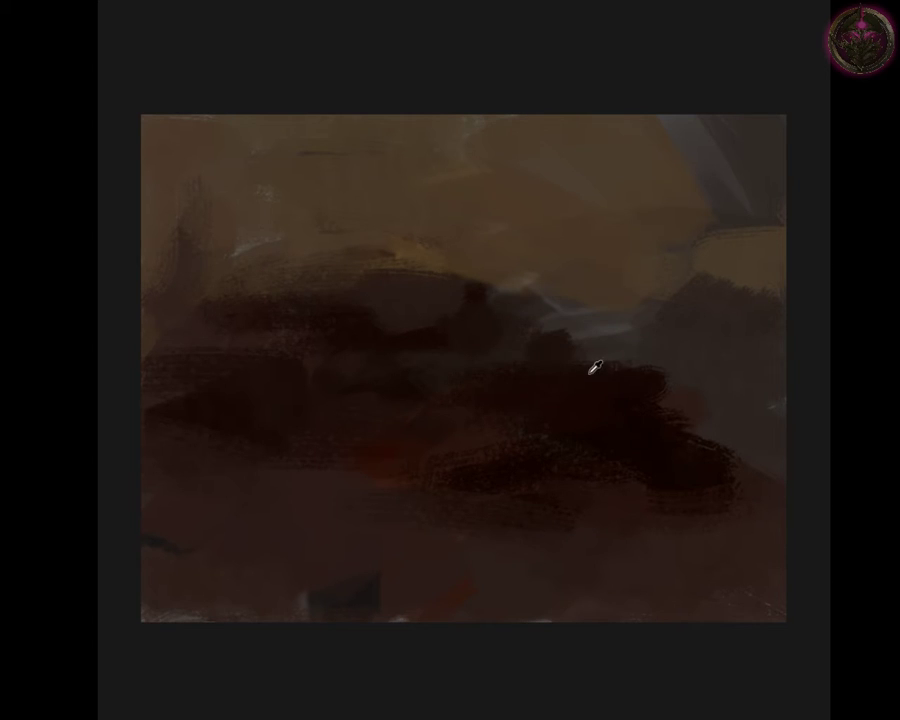
pyautogui.keyDown('ctrl'); pyautogui.click(642, 320); pyautogui.keyUp('ctrl')
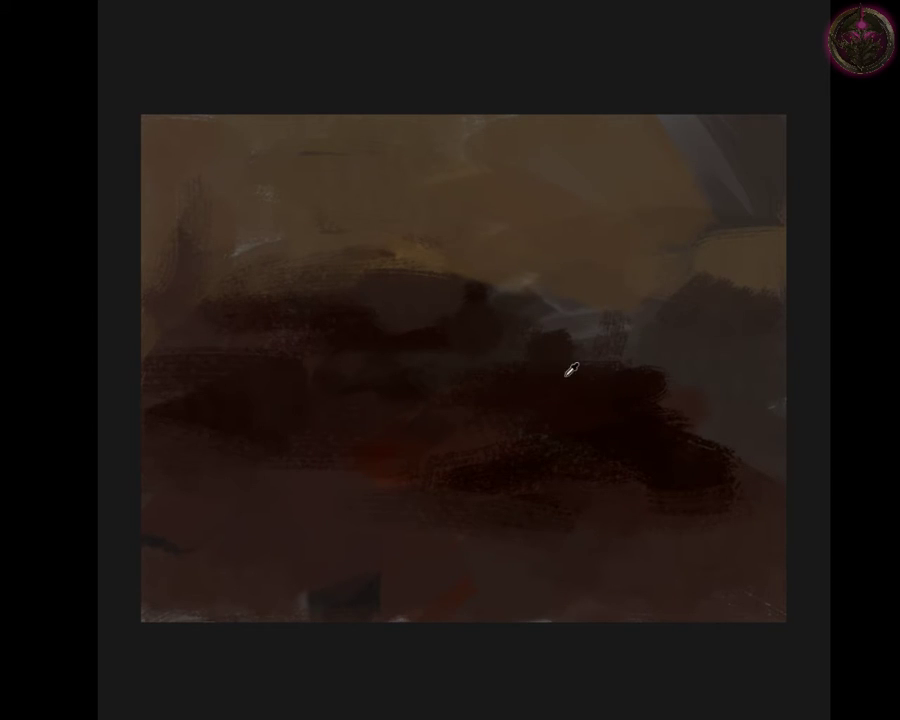
pyautogui.moveTo(688, 312); pyautogui.dragTo(770, 290)
# Step: Add dark streaks right of centre, light streaks on the left, and dark diagonals lower left
pyautogui.moveTo(626, 401)
pyautogui.mouseDown()
pyautogui.moveTo(684, 366)
pyautogui.moveTo(672, 418)
pyautogui.moveTo(642, 336)
pyautogui.moveTo(697, 510)
pyautogui.mouseUp()
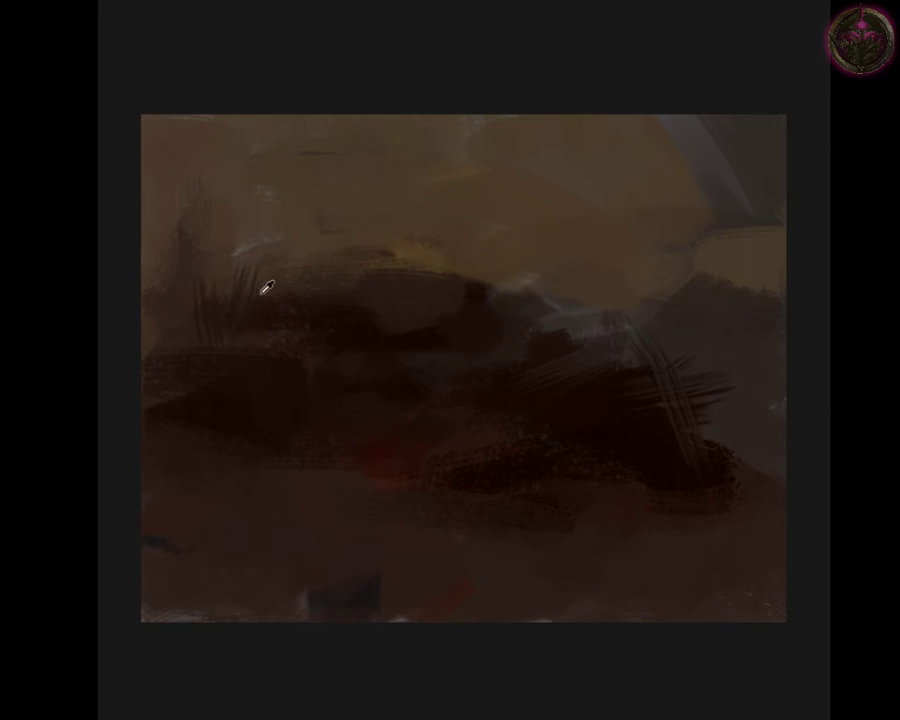
pyautogui.moveTo(266, 288); pyautogui.dragTo(201, 362)
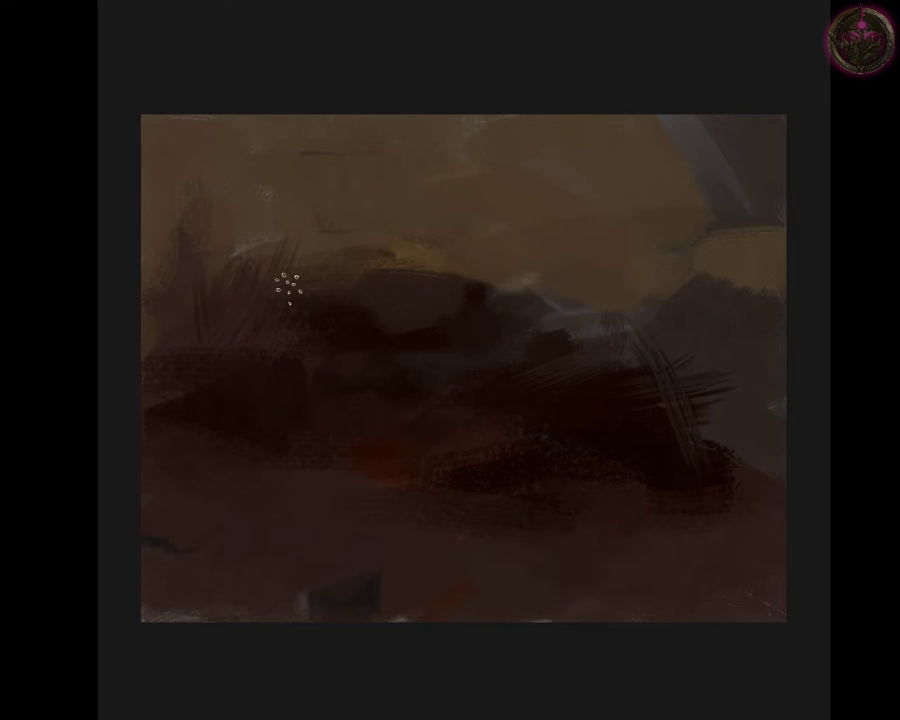
pyautogui.moveTo(120, 366); pyautogui.dragTo(420, 390)
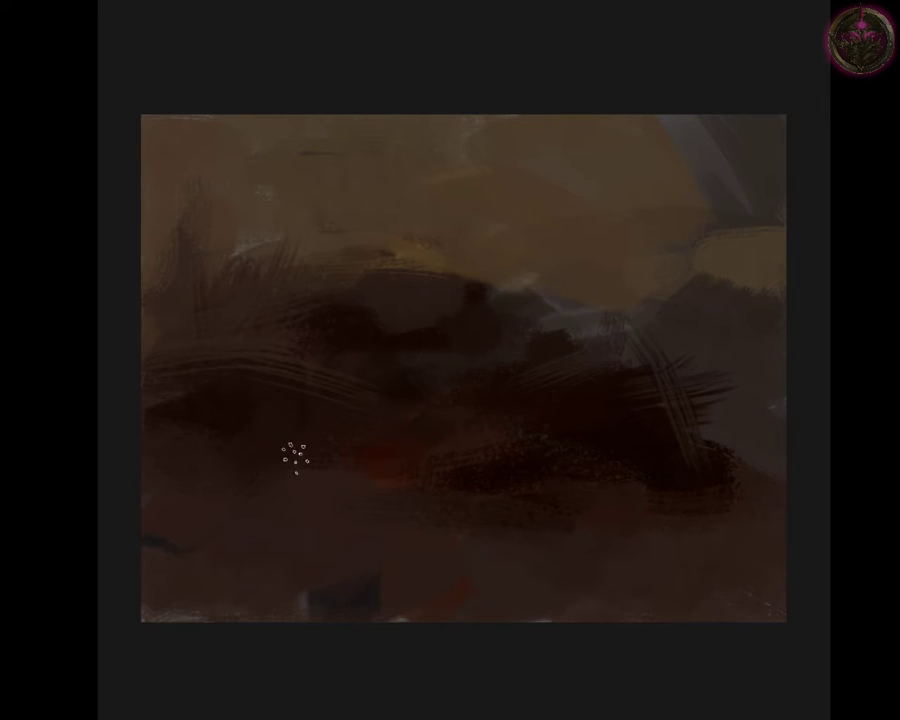
pyautogui.moveTo(300, 518); pyautogui.dragTo(225, 606)
# Step: Hatch dark diagonals in the upper right, add a grey horizontal streak, and smudge them together
pyautogui.moveTo(730, 128); pyautogui.dragTo(648, 232)
pyautogui.moveTo(745, 175); pyautogui.dragTo(677, 220)
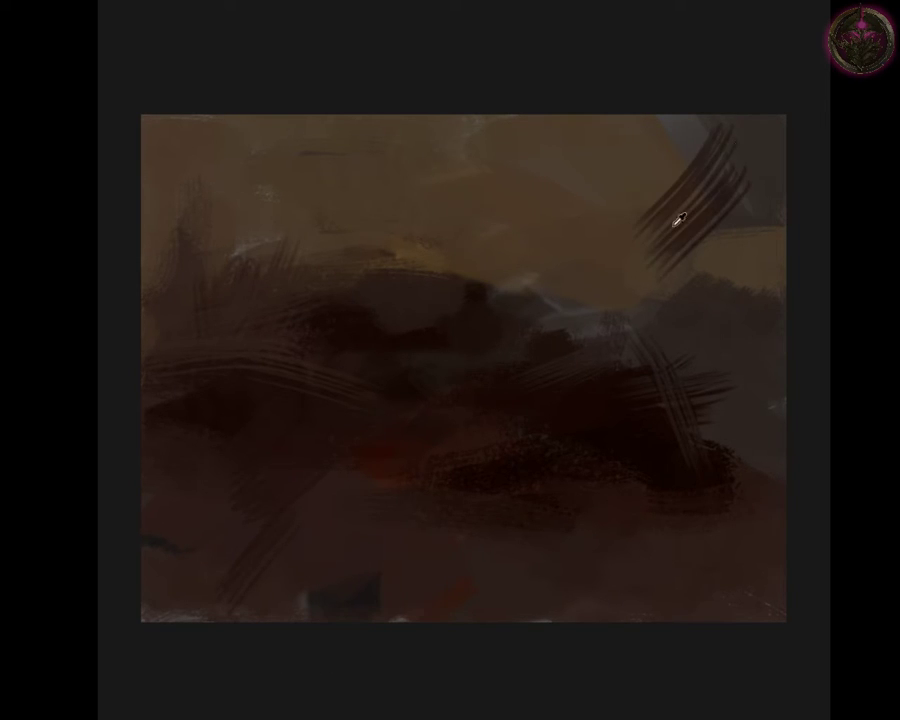
pyautogui.moveTo(738, 143); pyautogui.dragTo(740, 196)
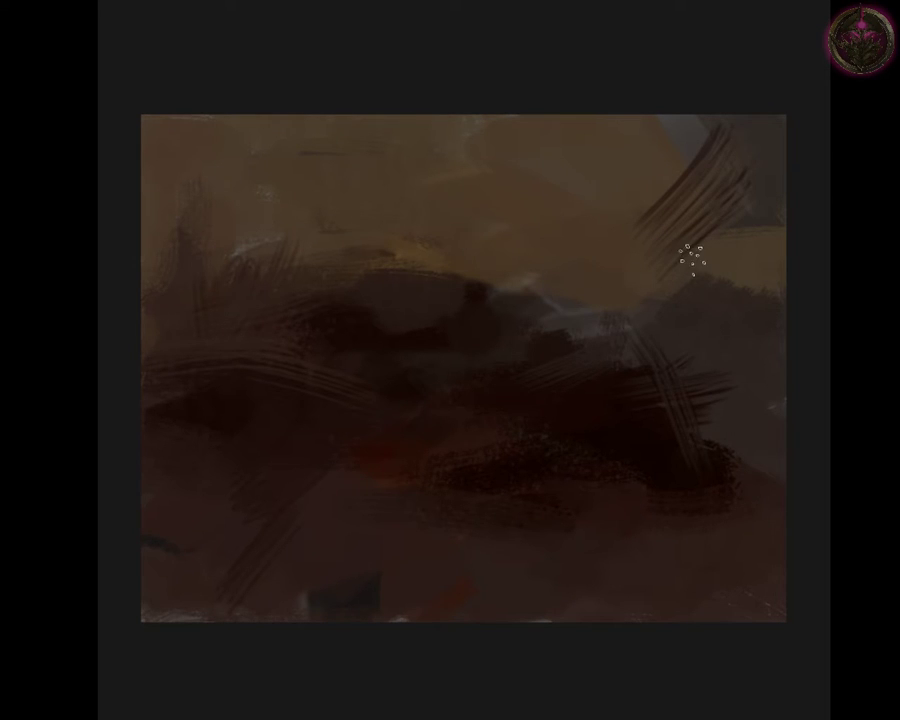
pyautogui.moveTo(778, 295); pyautogui.dragTo(660, 315)
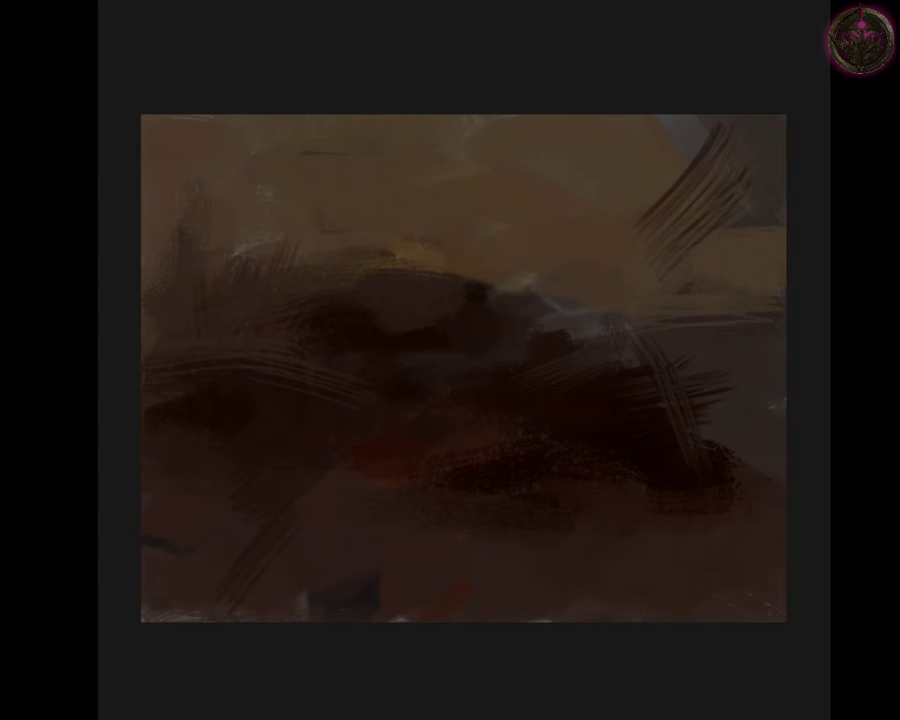
pyautogui.moveTo(638, 248)
pyautogui.mouseDown()
pyautogui.moveTo(657, 233)
pyautogui.moveTo(631, 231)
pyautogui.moveTo(665, 275)
pyautogui.moveTo(657, 245)
pyautogui.mouseUp()
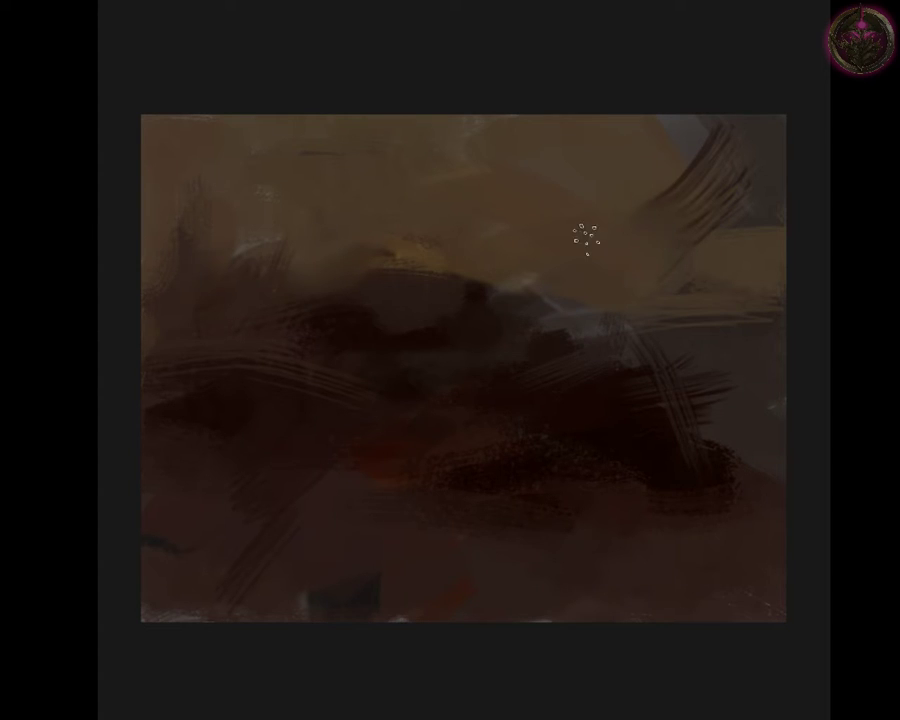
# Step: Sample canvas colours and paint light and dark streaks across the right side
pyautogui.keyDown('ctrl'); pyautogui.click(502, 299); pyautogui.keyUp('ctrl')
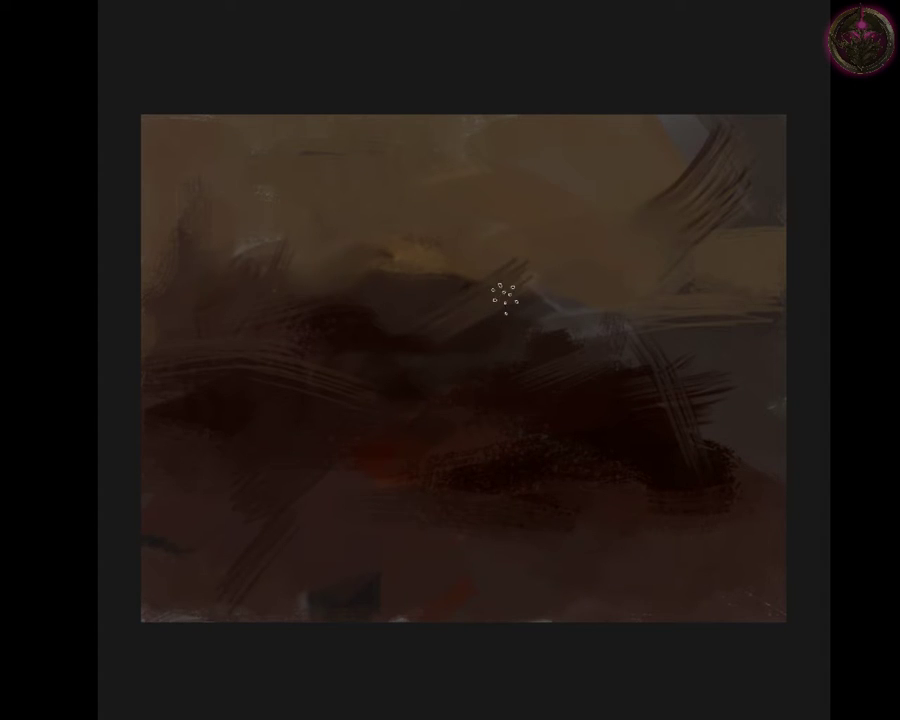
pyautogui.keyDown('alt'); pyautogui.click(557, 250); pyautogui.keyUp('alt')
pyautogui.moveTo(716, 414)
pyautogui.mouseDown()
pyautogui.moveTo(682, 406)
pyautogui.moveTo(713, 435)
pyautogui.mouseUp()
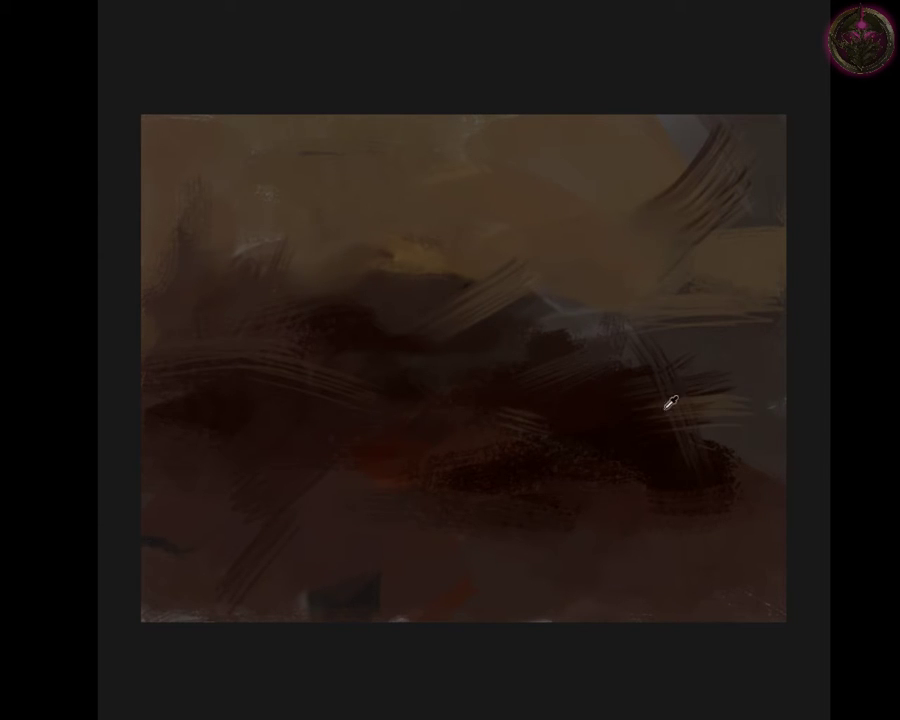
pyautogui.moveTo(671, 402); pyautogui.dragTo(746, 406)
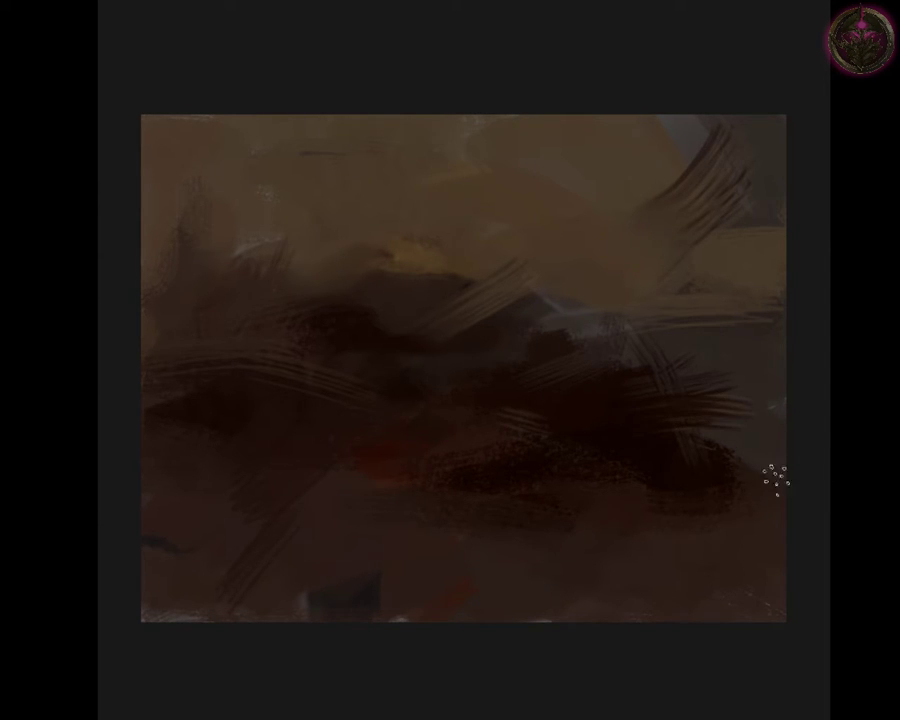
pyautogui.moveTo(722, 517); pyautogui.dragTo(783, 514)
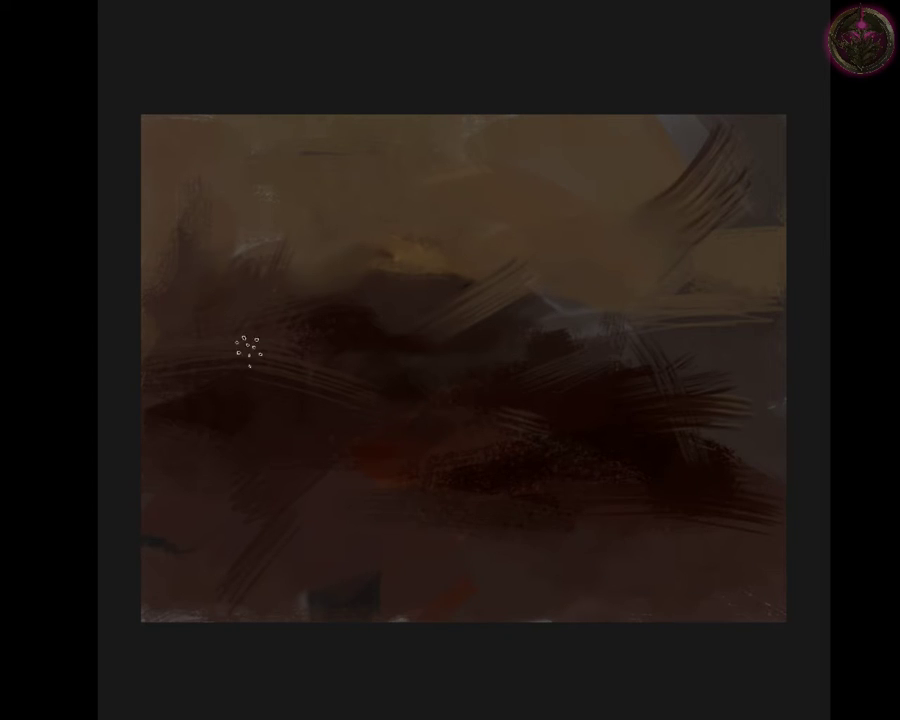
# Step: Darken the left and upper-left edges with dark diagonal streaks, resampling mid-canvas colours
pyautogui.moveTo(267, 310); pyautogui.dragTo(247, 395)
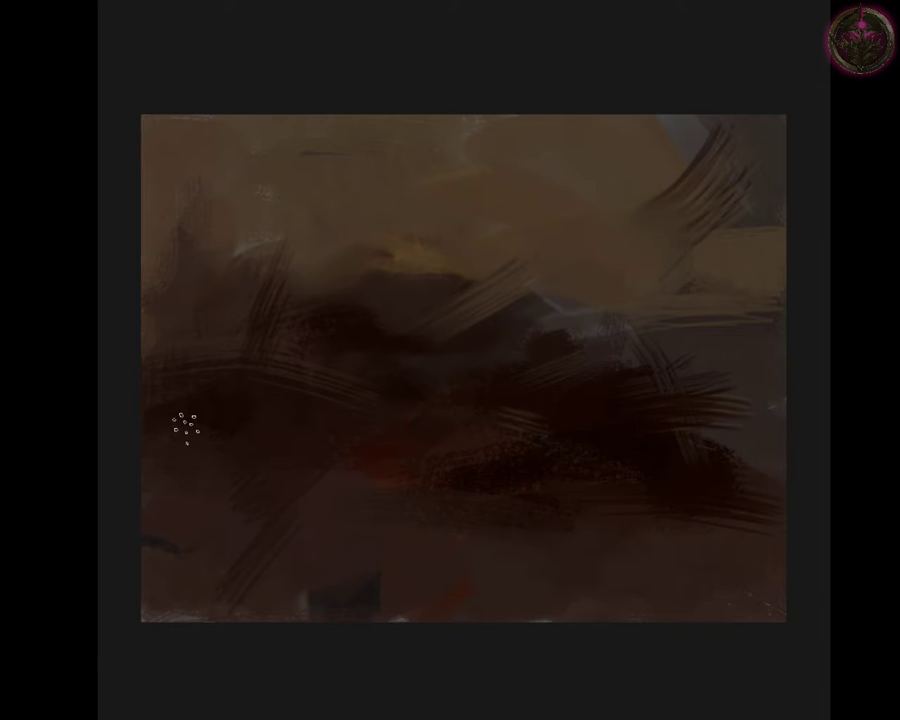
pyautogui.moveTo(171, 255); pyautogui.dragTo(127, 418)
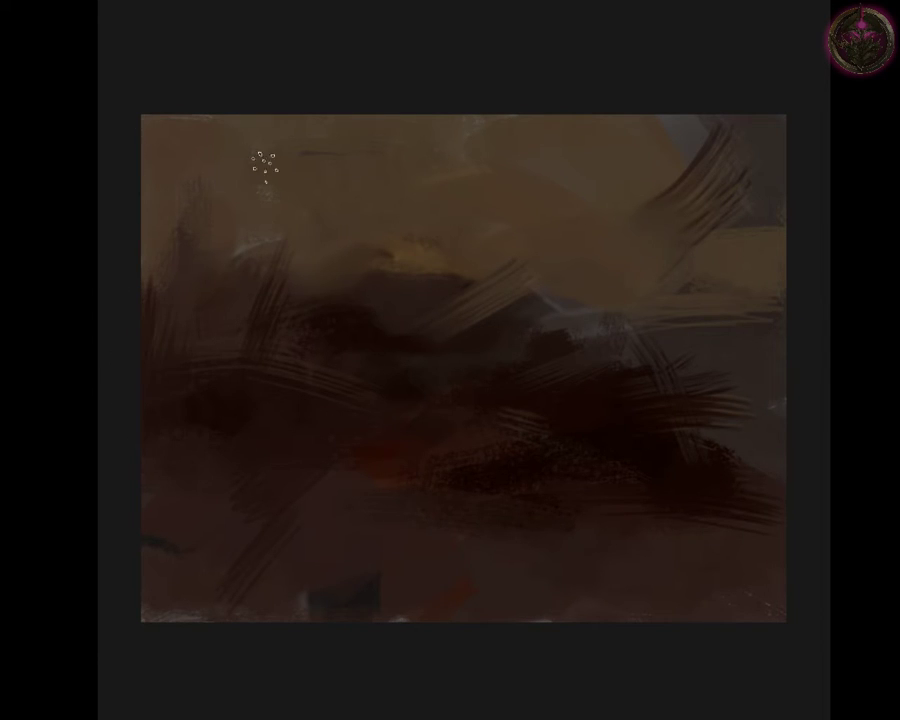
pyautogui.moveTo(125, 311); pyautogui.dragTo(229, 157)
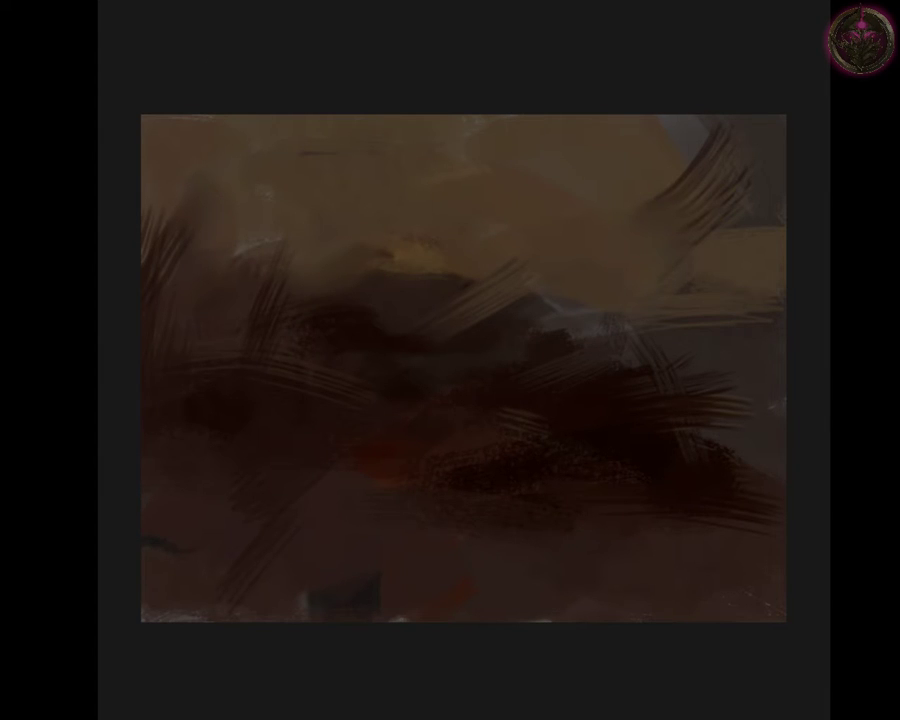
pyautogui.keyDown('ctrl'); pyautogui.click(229, 295); pyautogui.keyUp('ctrl')
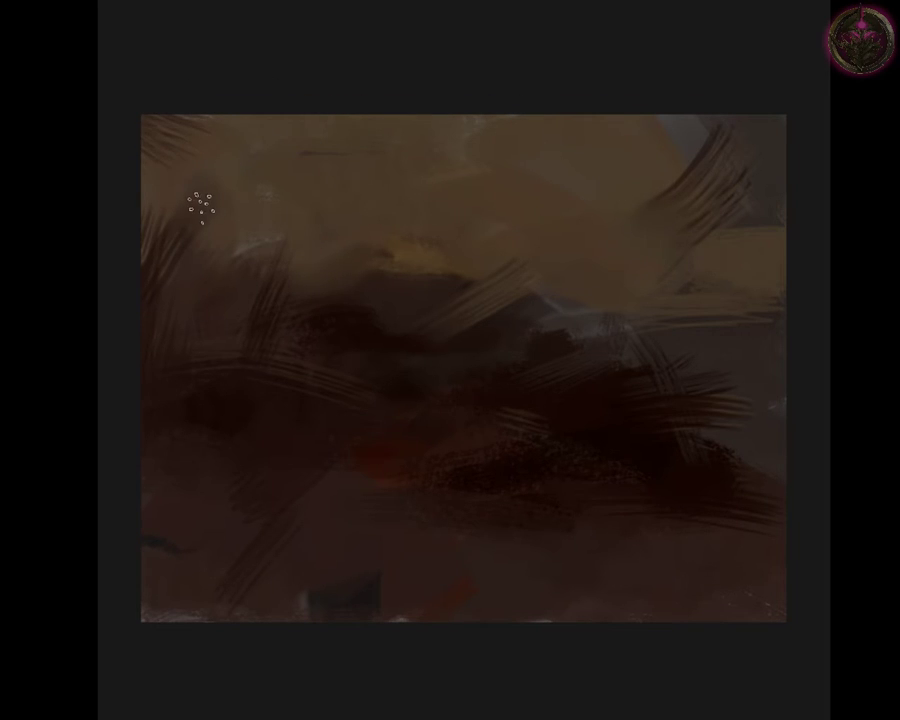
pyautogui.keyDown('ctrl'); pyautogui.click(212, 242); pyautogui.keyUp('ctrl')
# Step: Sample canvas and upper-right grey colours and dab dark paint near the centre
pyautogui.keyDown('ctrl'); pyautogui.click(520, 310); pyautogui.keyUp('ctrl')
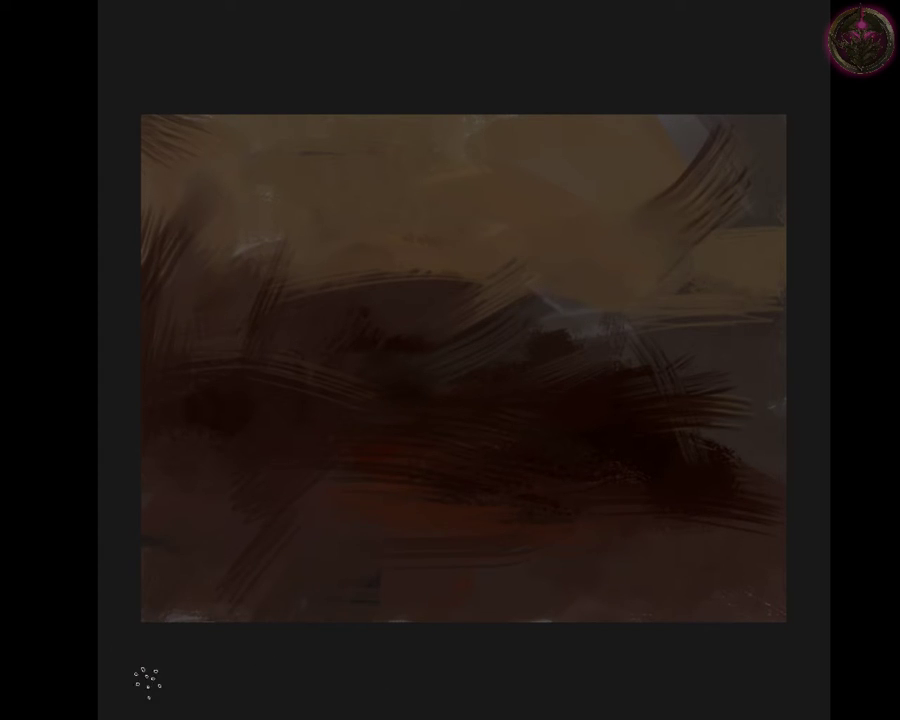
pyautogui.keyDown('ctrl'); pyautogui.click(731, 293); pyautogui.keyUp('ctrl')
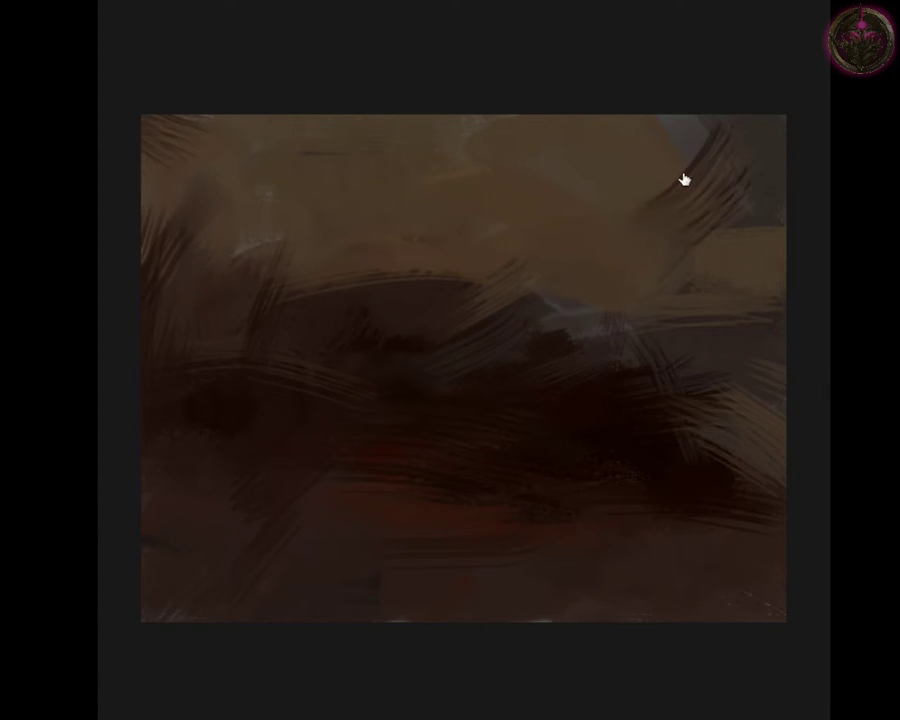
pyautogui.click(354, 322)
# Step: Paint a long diagonal orange stroke with a highlight, plus grey strokes at the shells' bases
pyautogui.moveTo(648, 235); pyautogui.dragTo(535, 408)
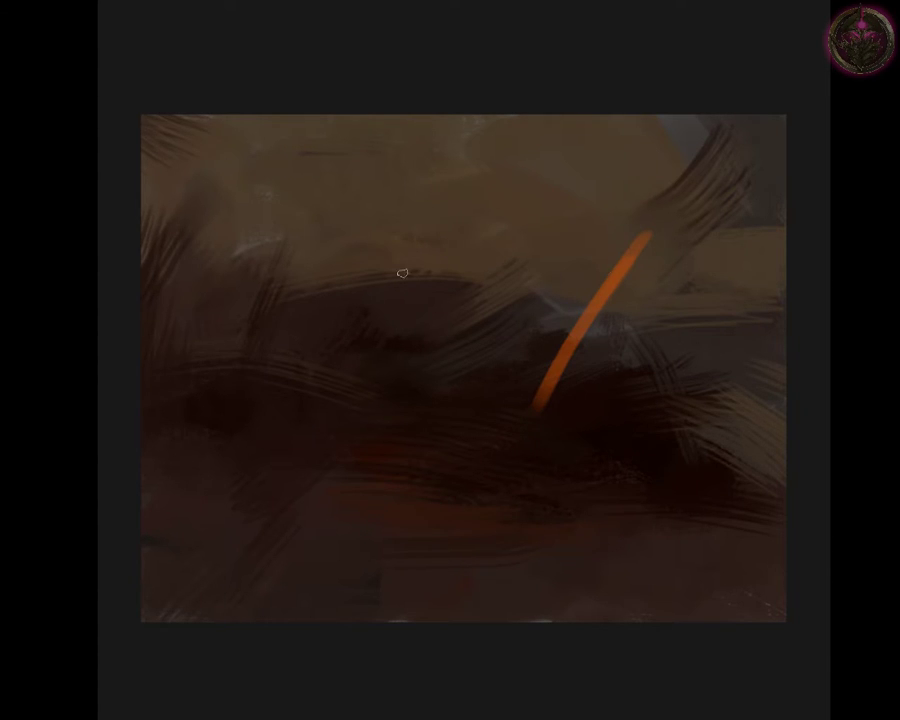
pyautogui.moveTo(642, 236); pyautogui.dragTo(537, 365)
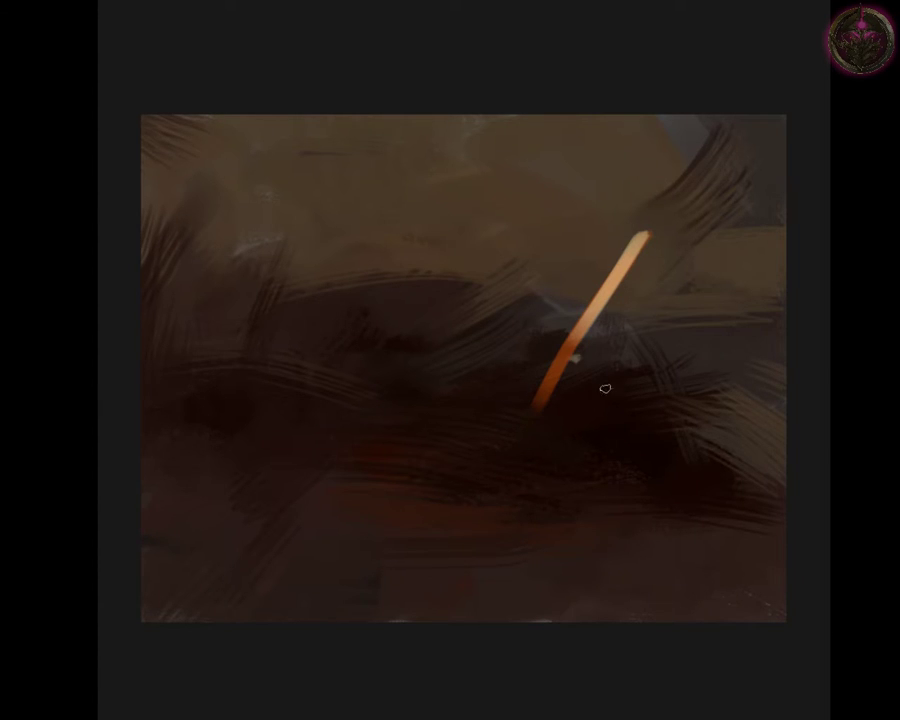
pyautogui.moveTo(577, 356)
pyautogui.mouseDown()
pyautogui.moveTo(713, 450)
pyautogui.moveTo(698, 466)
pyautogui.mouseUp()
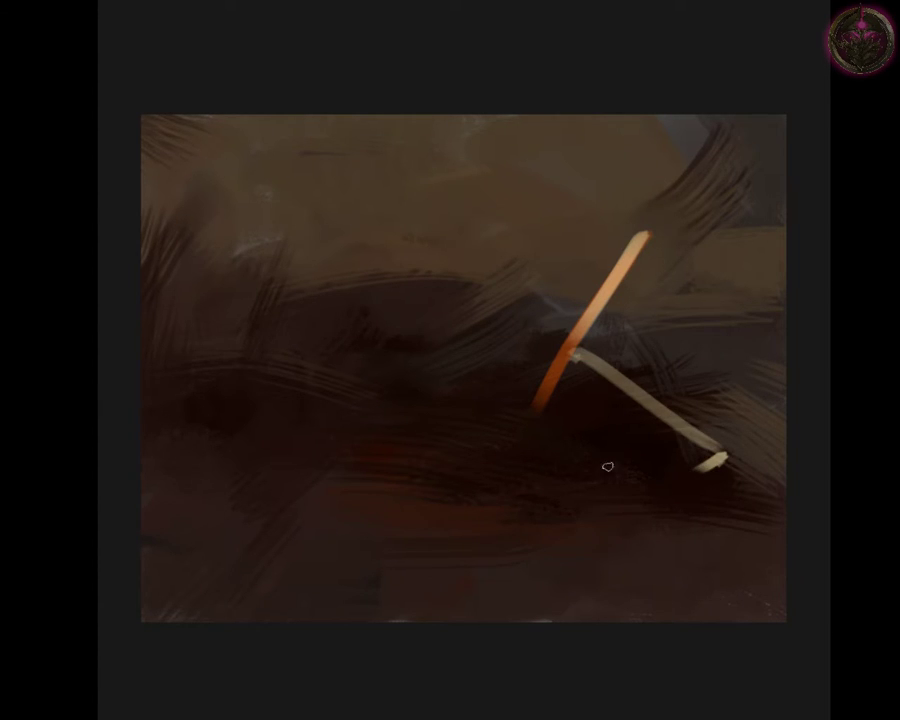
pyautogui.moveTo(540, 439); pyautogui.dragTo(594, 465)
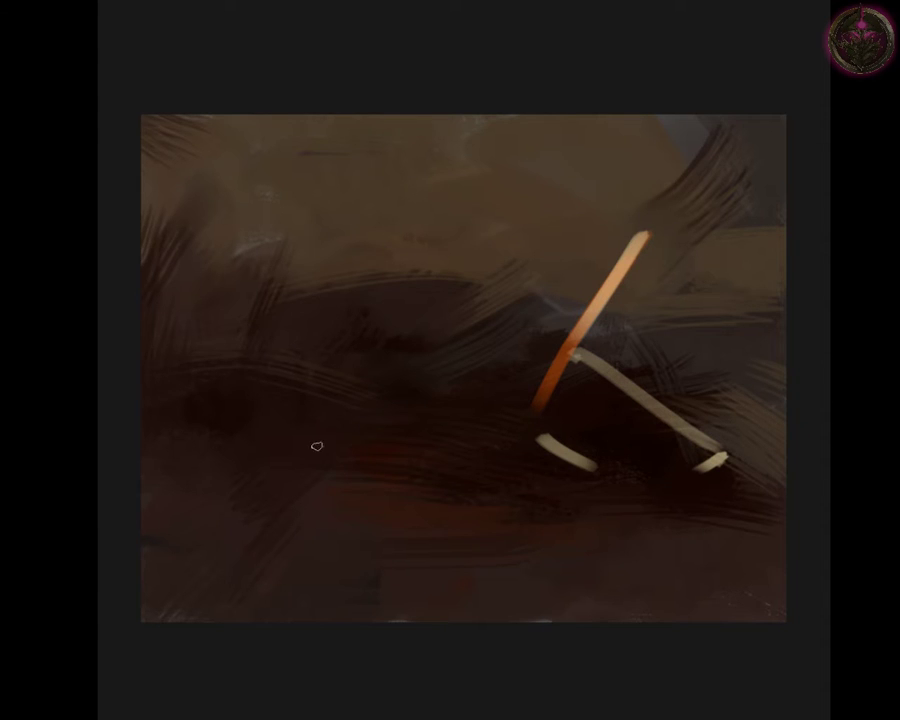
pyautogui.moveTo(392, 426); pyautogui.dragTo(325, 450)
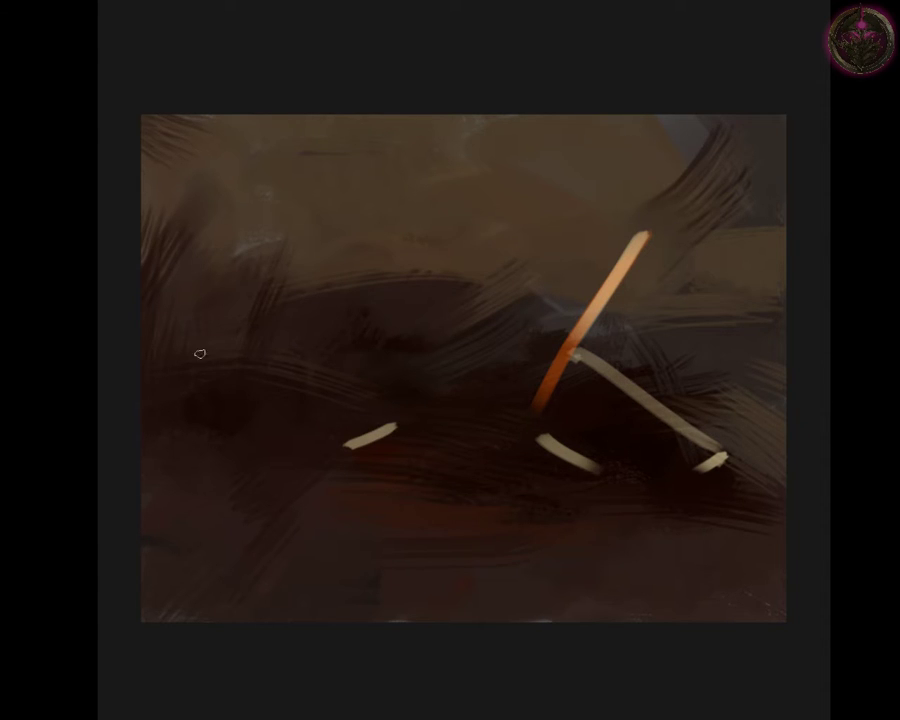
# Step: Sketch the left shell's grey outline, including its lower curve, rim and orange interior mark
pyautogui.moveTo(186, 374); pyautogui.dragTo(315, 451)
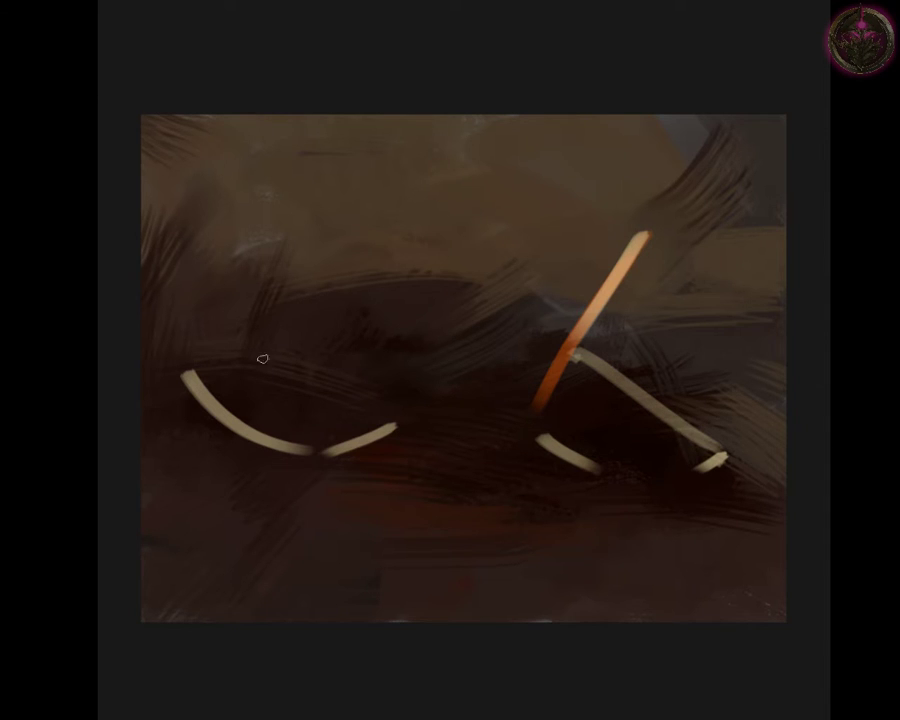
pyautogui.moveTo(251, 330)
pyautogui.mouseDown()
pyautogui.moveTo(297, 414)
pyautogui.moveTo(304, 400)
pyautogui.mouseUp()
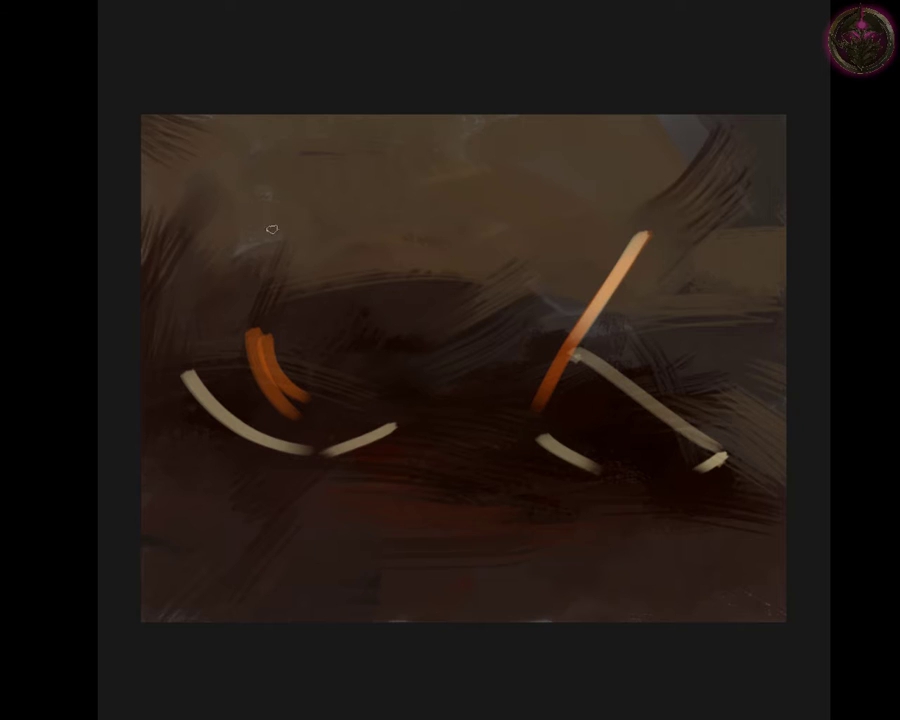
pyautogui.moveTo(271, 230)
pyautogui.mouseDown()
pyautogui.moveTo(183, 372)
pyautogui.moveTo(186, 362)
pyautogui.mouseUp()
pyautogui.moveTo(216, 266); pyautogui.dragTo(192, 342)
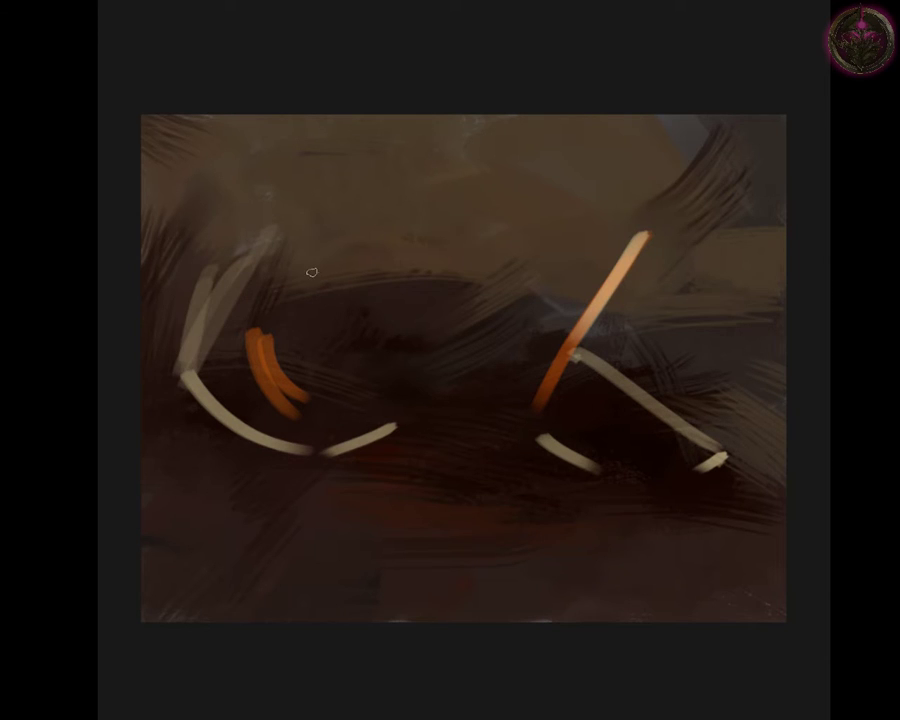
pyautogui.moveTo(297, 266); pyautogui.dragTo(392, 290)
pyautogui.moveTo(348, 247); pyautogui.dragTo(388, 287)
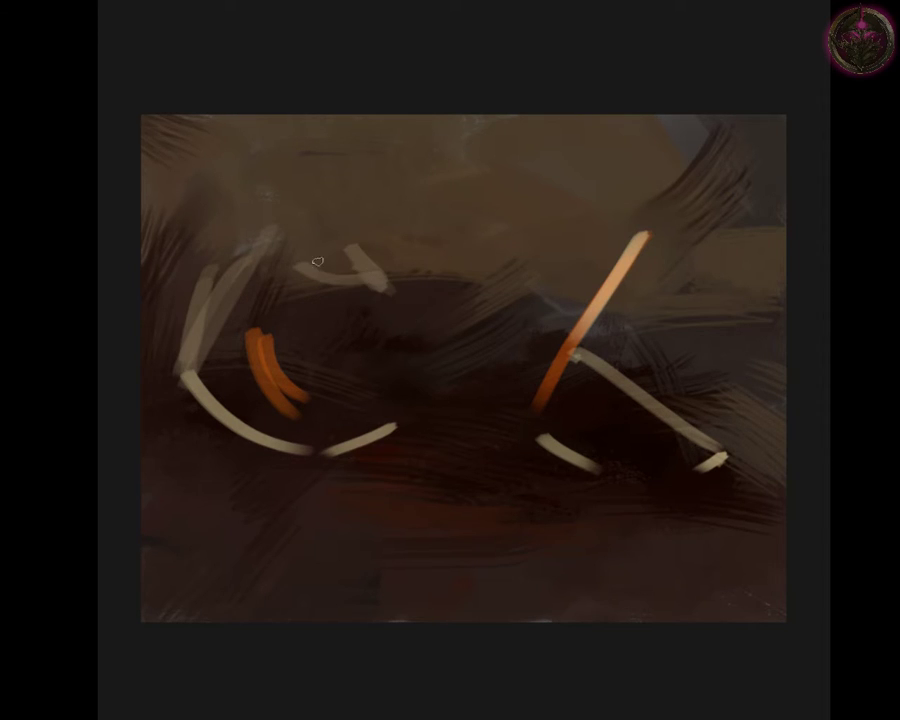
pyautogui.moveTo(238, 247); pyautogui.dragTo(338, 252)
pyautogui.moveTo(393, 282)
pyautogui.mouseDown()
pyautogui.moveTo(470, 410)
pyautogui.moveTo(428, 410)
pyautogui.moveTo(412, 432)
pyautogui.mouseUp()
# Step: Sketch the right shell's outline and paint out the stray light tip at lower right
pyautogui.moveTo(438, 390)
pyautogui.mouseDown()
pyautogui.moveTo(445, 415)
pyautogui.moveTo(548, 457)
pyautogui.mouseUp()
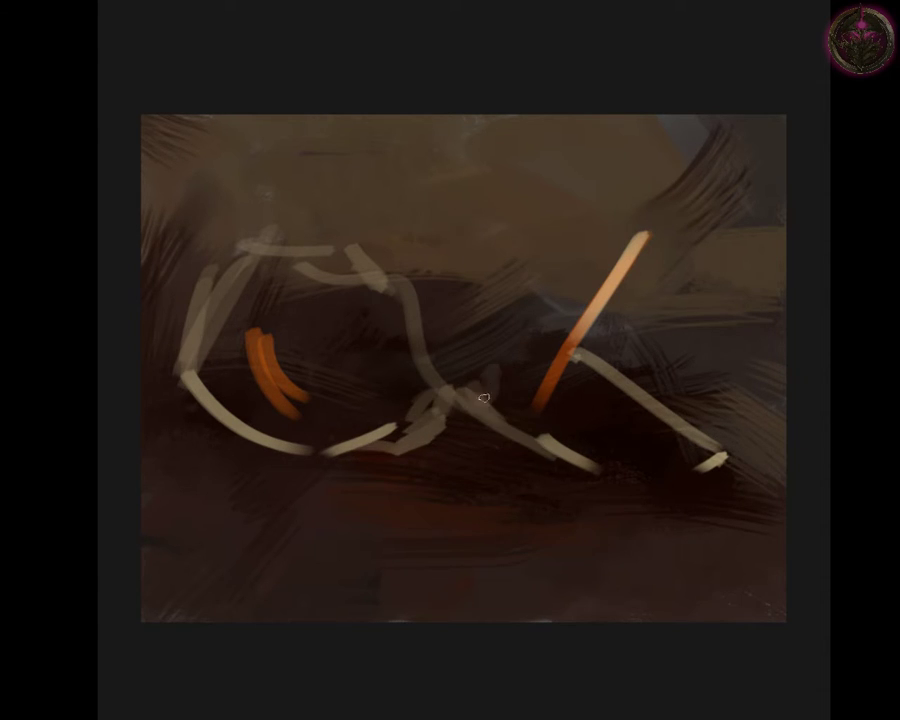
pyautogui.moveTo(465, 395)
pyautogui.mouseDown()
pyautogui.moveTo(484, 271)
pyautogui.moveTo(574, 208)
pyautogui.moveTo(620, 227)
pyautogui.mouseUp()
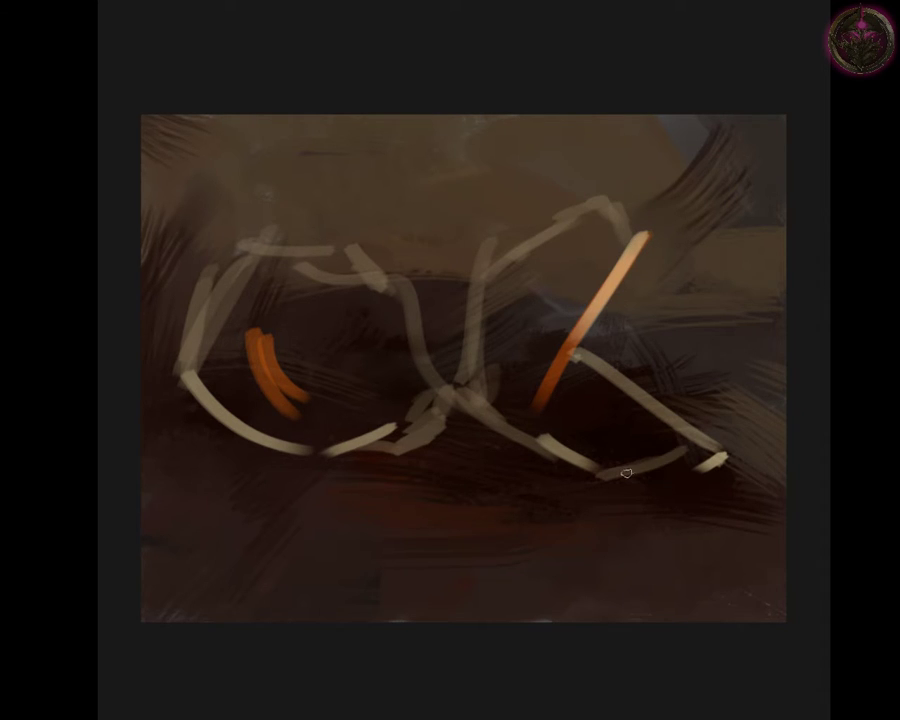
pyautogui.moveTo(623, 470); pyautogui.dragTo(710, 398)
pyautogui.moveTo(693, 349)
pyautogui.mouseDown()
pyautogui.moveTo(718, 388)
pyautogui.moveTo(663, 245)
pyautogui.moveTo(600, 208)
pyautogui.mouseUp()
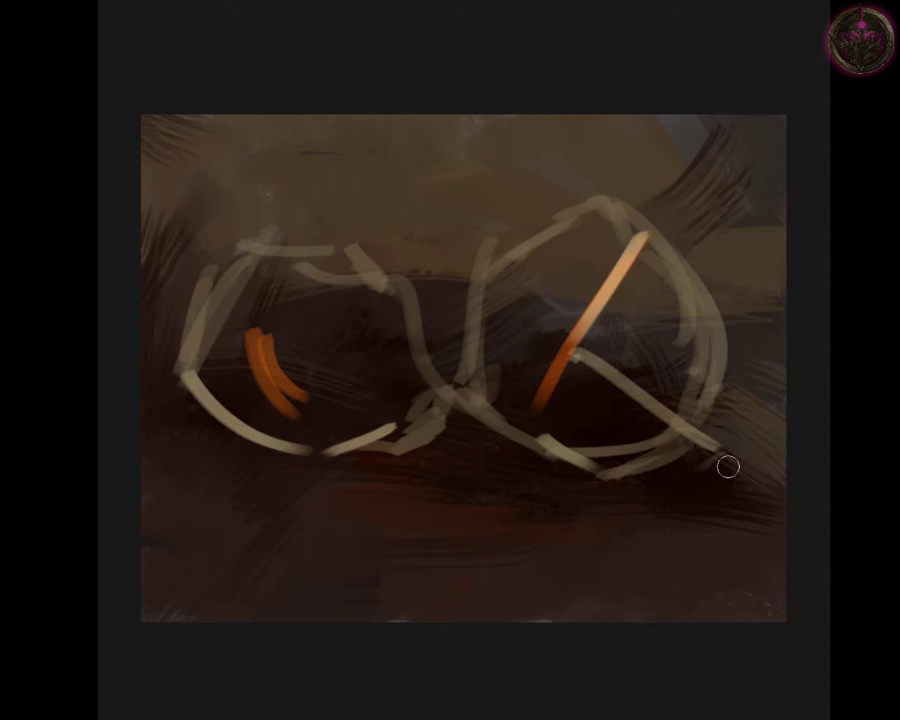
pyautogui.moveTo(724, 464)
pyautogui.mouseDown()
pyautogui.moveTo(723, 432)
pyautogui.moveTo(706, 442)
pyautogui.mouseUp()
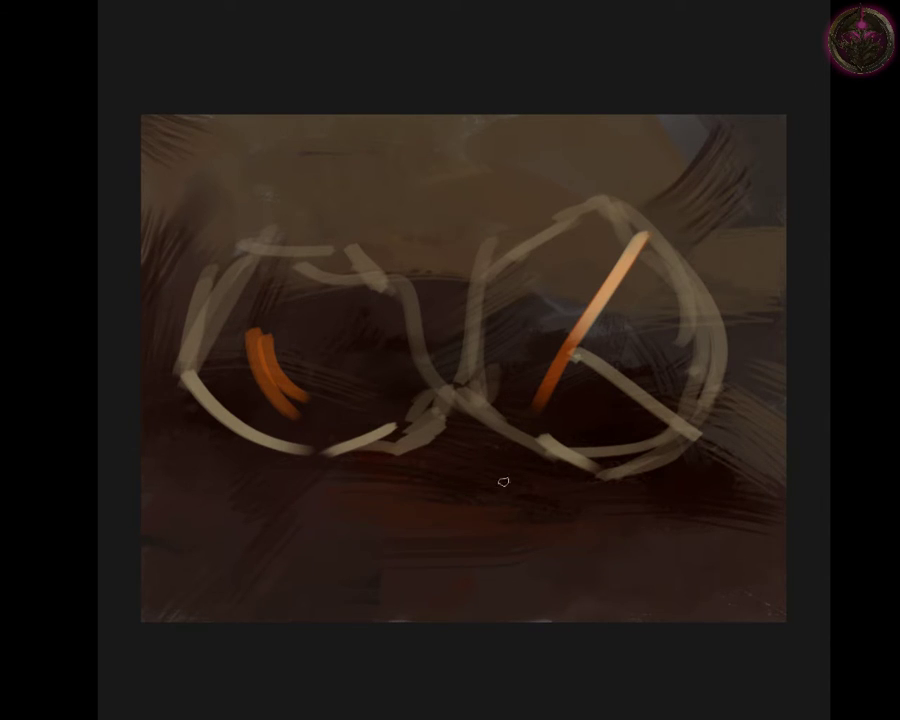
# Step: Paint an orange oval ring beneath the two shells
pyautogui.moveTo(504, 440)
pyautogui.mouseDown()
pyautogui.moveTo(383, 432)
pyautogui.moveTo(318, 464)
pyautogui.mouseUp()
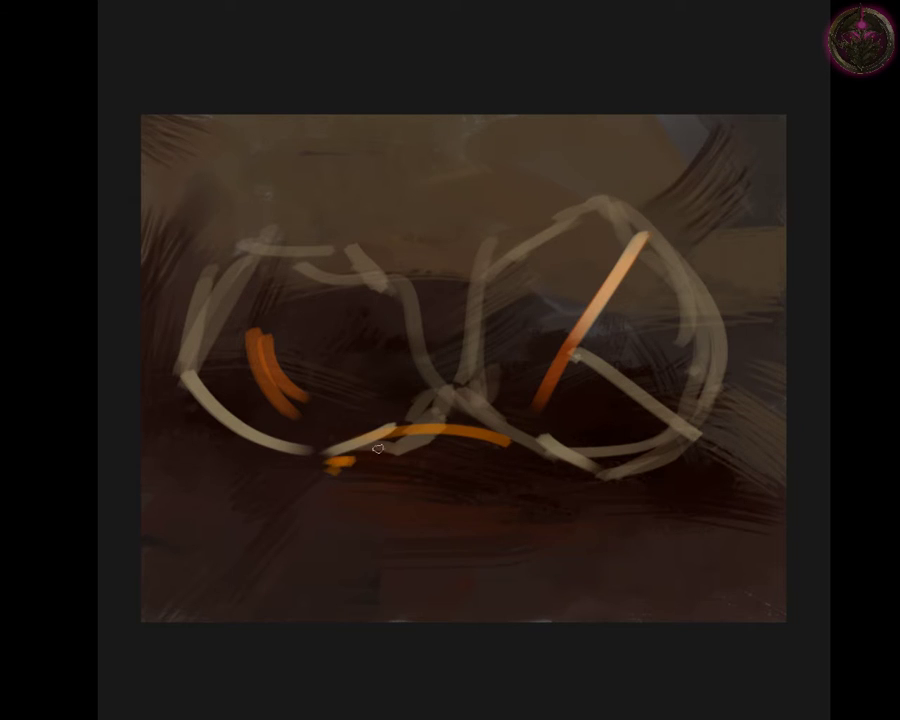
pyautogui.moveTo(315, 510); pyautogui.dragTo(470, 562)
pyautogui.moveTo(357, 531)
pyautogui.mouseDown()
pyautogui.moveTo(492, 544)
pyautogui.moveTo(520, 538)
pyautogui.moveTo(551, 506)
pyautogui.moveTo(452, 427)
pyautogui.mouseUp()
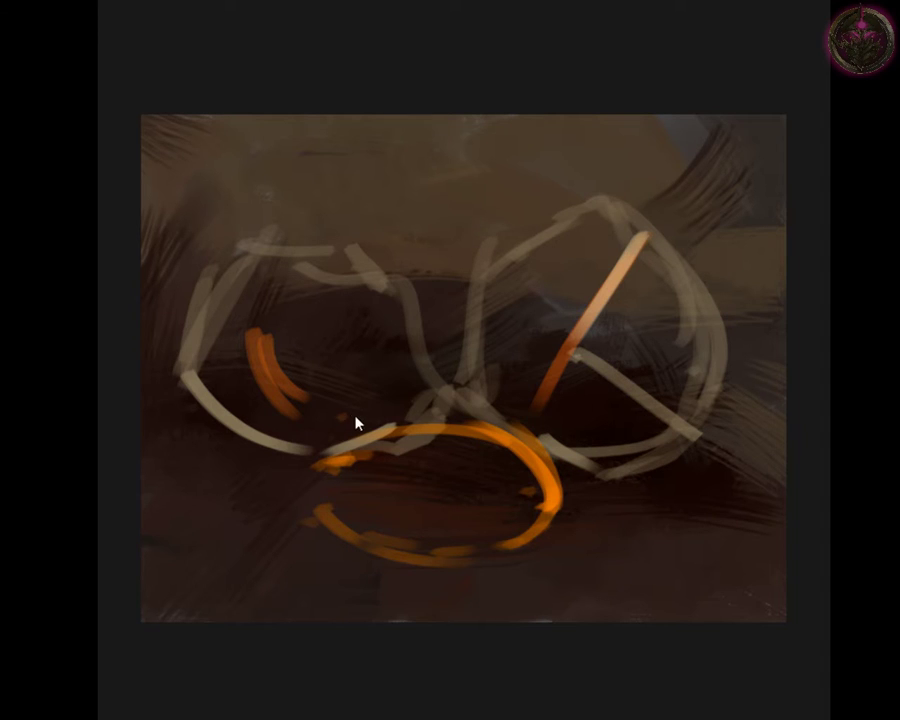
pyautogui.moveTo(333, 421)
pyautogui.mouseDown()
pyautogui.moveTo(378, 414)
pyautogui.moveTo(383, 392)
pyautogui.moveTo(420, 372)
pyautogui.mouseUp()
# Step: Add a cream patch where the shells meet and broaden the left shell's orange interior
pyautogui.moveTo(365, 372)
pyautogui.mouseDown()
pyautogui.moveTo(410, 364)
pyautogui.moveTo(397, 364)
pyautogui.moveTo(405, 362)
pyautogui.moveTo(404, 304)
pyautogui.mouseUp()
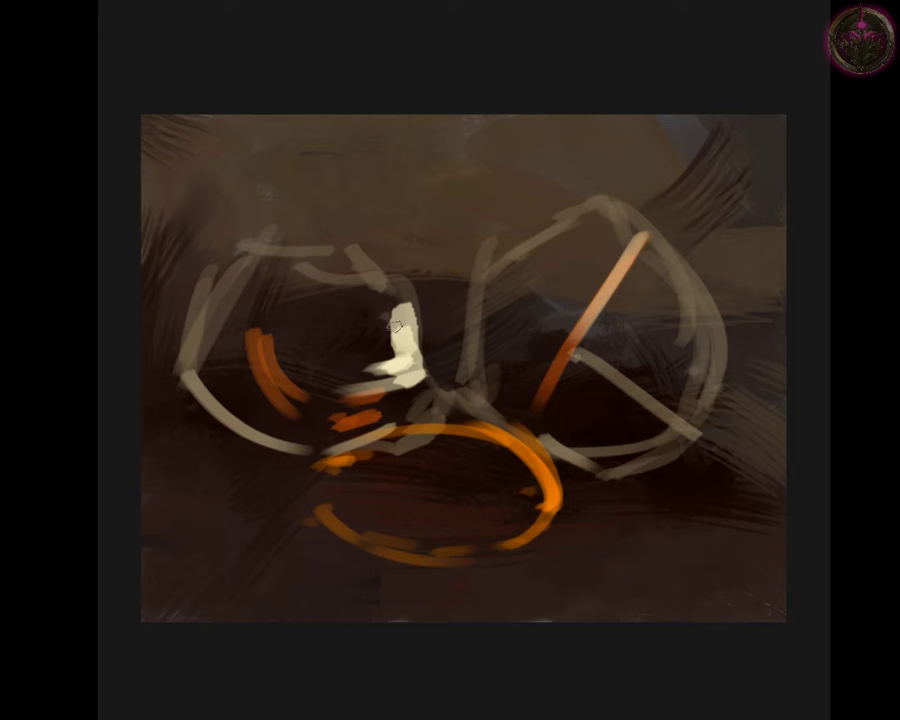
pyautogui.moveTo(400, 345); pyautogui.dragTo(380, 302)
pyautogui.moveTo(261, 346); pyautogui.dragTo(313, 411)
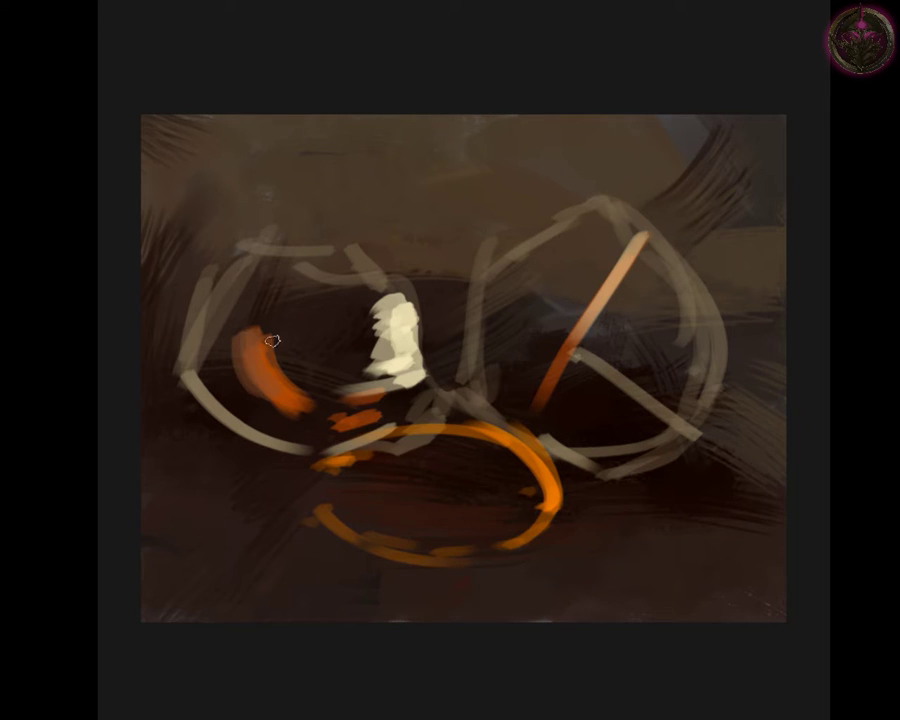
pyautogui.moveTo(270, 340)
pyautogui.mouseDown()
pyautogui.moveTo(256, 312)
pyautogui.moveTo(270, 379)
pyautogui.mouseUp()
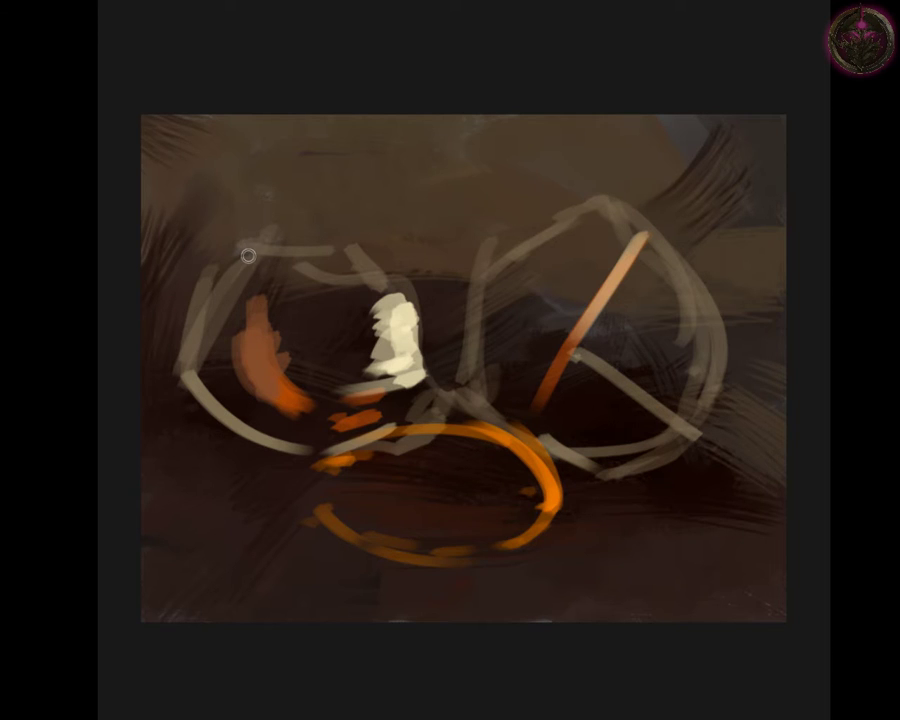
pyautogui.moveTo(279, 302)
pyautogui.mouseDown()
pyautogui.moveTo(283, 312)
pyautogui.moveTo(275, 284)
pyautogui.moveTo(249, 309)
pyautogui.moveTo(227, 368)
pyautogui.moveTo(275, 405)
pyautogui.mouseUp()
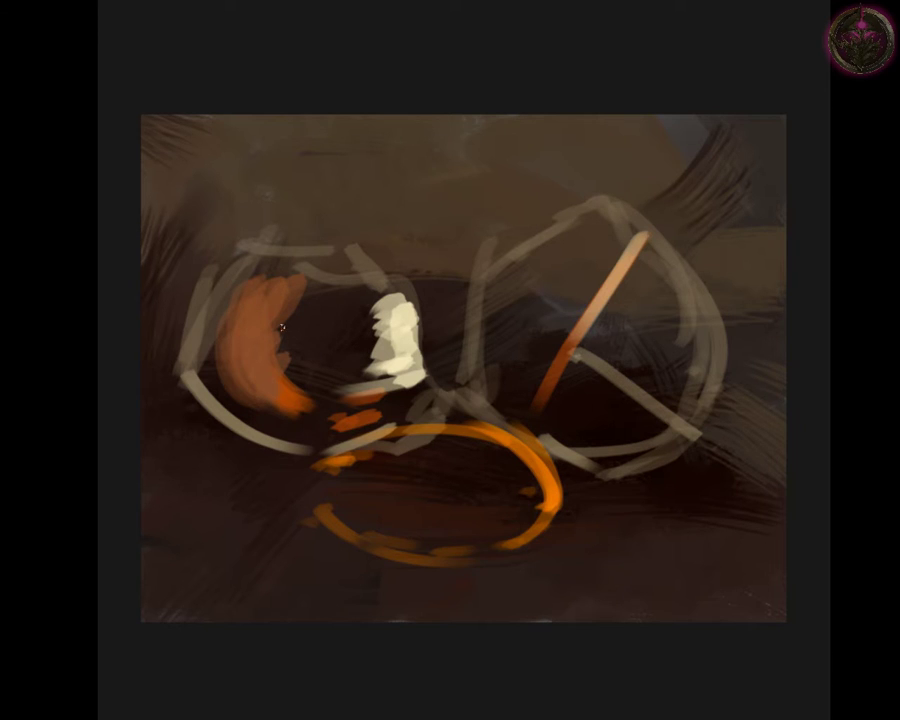
# Step: Shade the left shell's orange crescent with dark brown through its lower part
pyautogui.moveTo(262, 350); pyautogui.dragTo(305, 418)
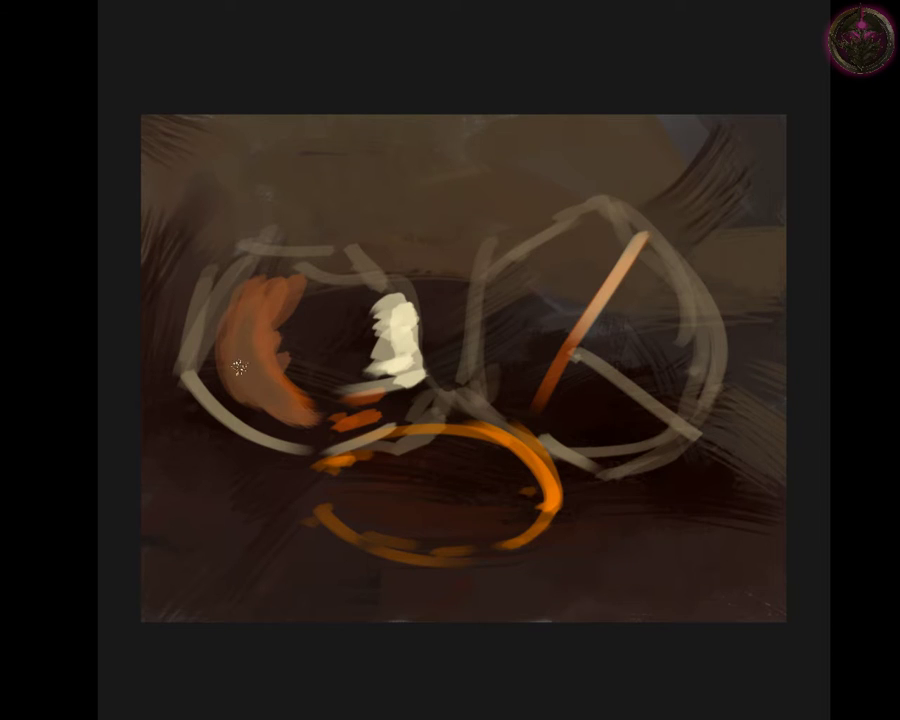
pyautogui.moveTo(237, 368)
pyautogui.mouseDown()
pyautogui.moveTo(287, 422)
pyautogui.moveTo(346, 424)
pyautogui.mouseUp()
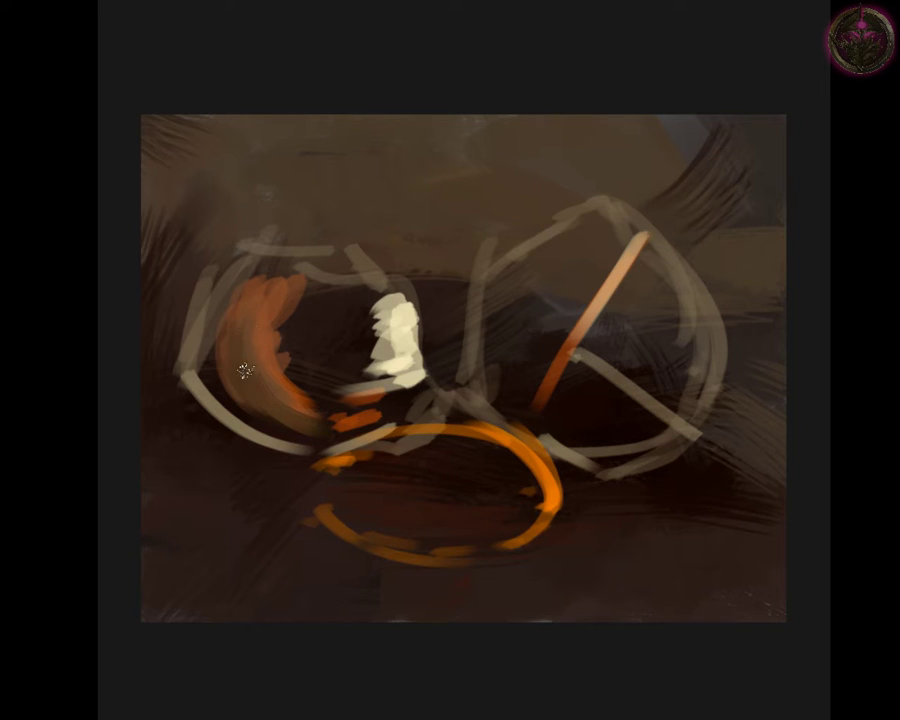
pyautogui.moveTo(255, 320); pyautogui.dragTo(257, 370)
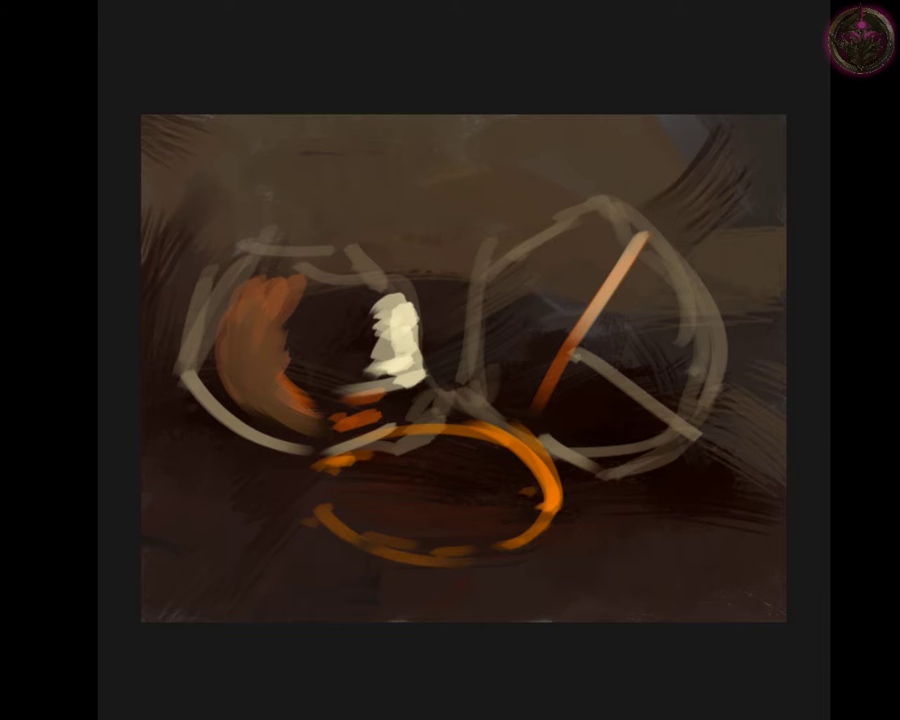
# Step: Paint and blend a light peach highlight beside the cream patch up toward the rim
pyautogui.moveTo(295, 327)
pyautogui.mouseDown()
pyautogui.moveTo(328, 356)
pyautogui.moveTo(292, 368)
pyautogui.mouseUp()
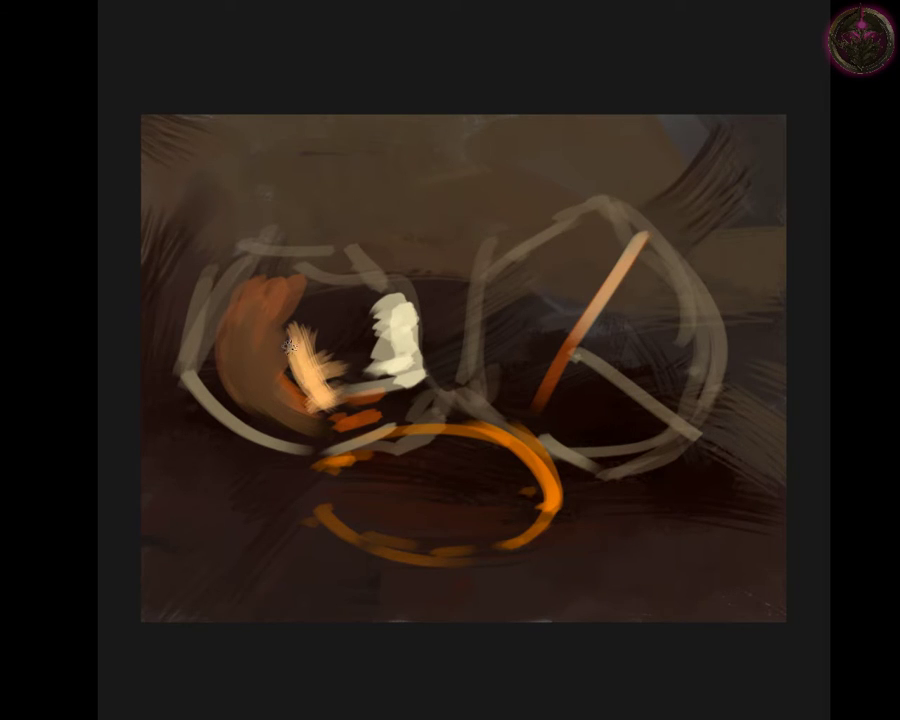
pyautogui.moveTo(292, 368); pyautogui.dragTo(288, 347)
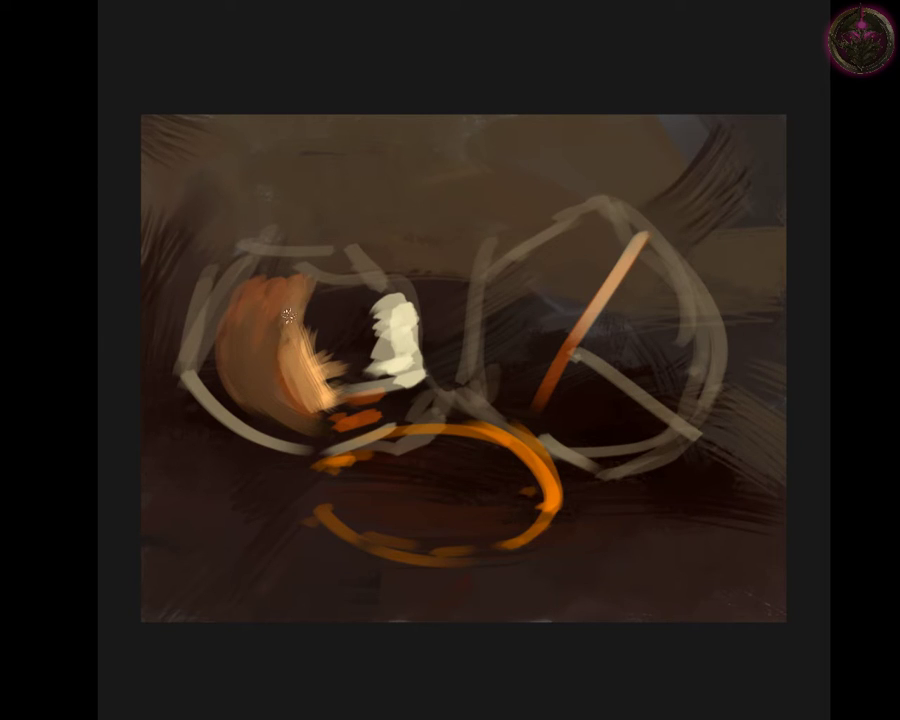
pyautogui.moveTo(287, 333)
pyautogui.mouseDown()
pyautogui.moveTo(340, 284)
pyautogui.moveTo(297, 274)
pyautogui.moveTo(340, 272)
pyautogui.moveTo(244, 296)
pyautogui.moveTo(268, 260)
pyautogui.moveTo(266, 288)
pyautogui.moveTo(240, 292)
pyautogui.moveTo(231, 382)
pyautogui.moveTo(225, 335)
pyautogui.mouseUp()
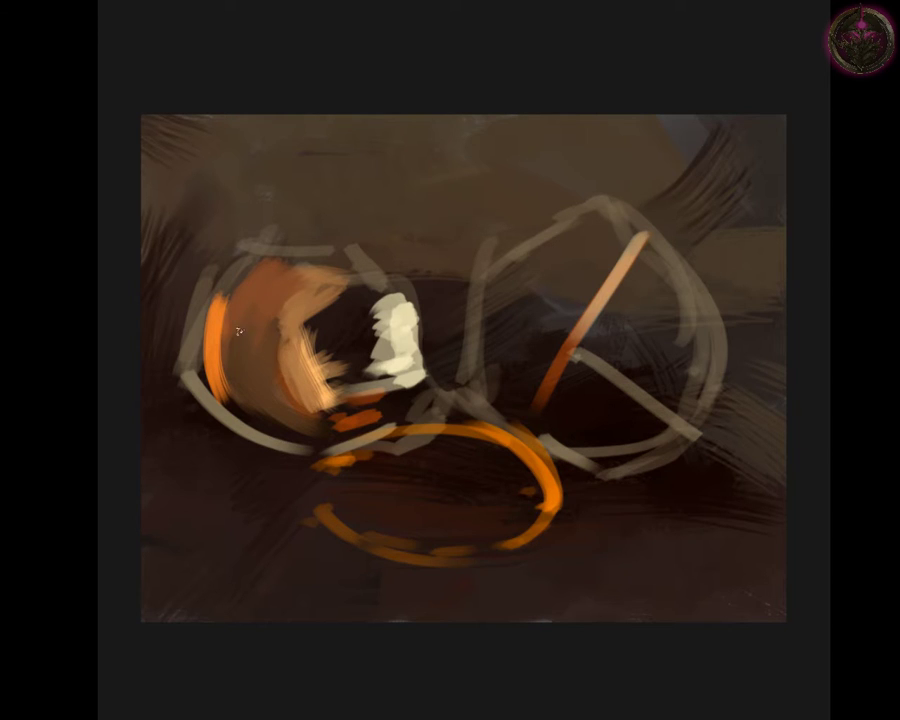
# Step: Brighten the left shell's outer rim in yellow-orange, lightening its upper part to pale yellow
pyautogui.moveTo(213, 312); pyautogui.dragTo(210, 352)
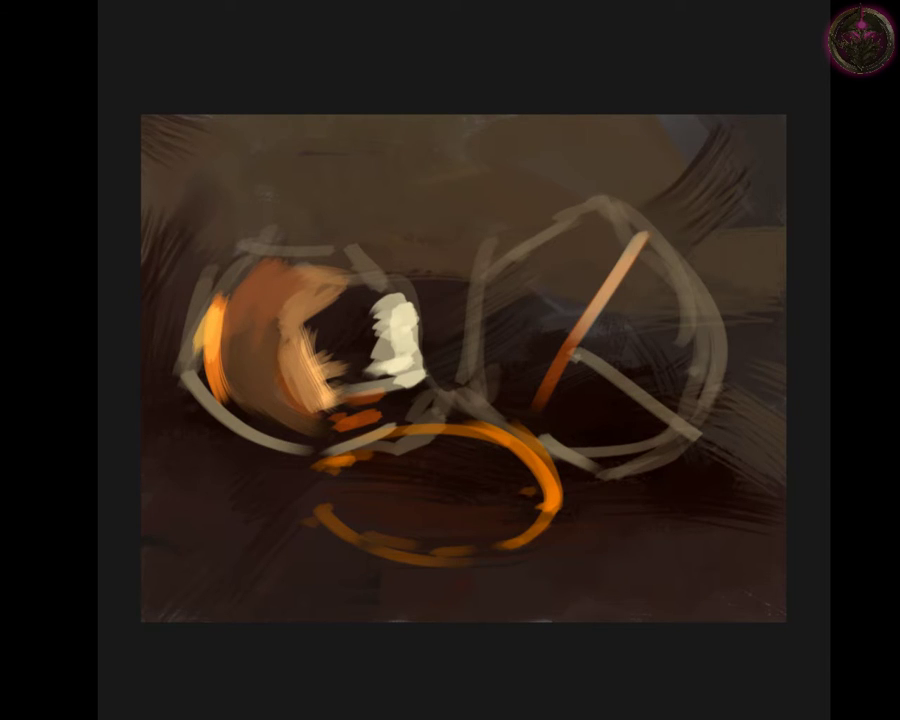
pyautogui.moveTo(207, 358)
pyautogui.mouseDown()
pyautogui.moveTo(204, 314)
pyautogui.moveTo(212, 401)
pyautogui.mouseUp()
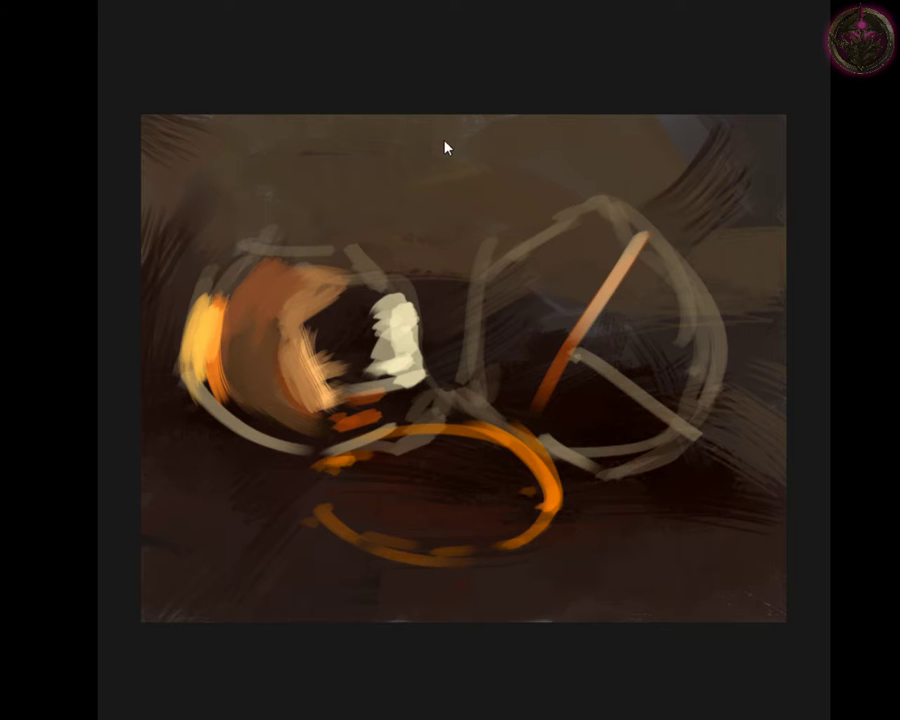
pyautogui.moveTo(213, 327); pyautogui.dragTo(258, 243)
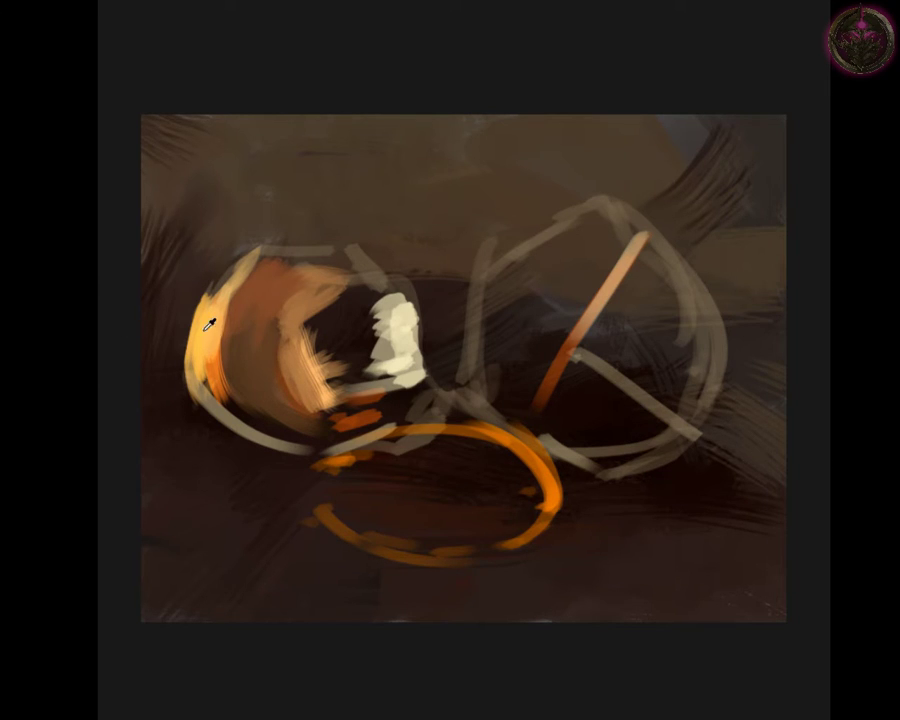
pyautogui.moveTo(203, 340)
pyautogui.mouseDown()
pyautogui.moveTo(200, 372)
pyautogui.moveTo(220, 358)
pyautogui.mouseUp()
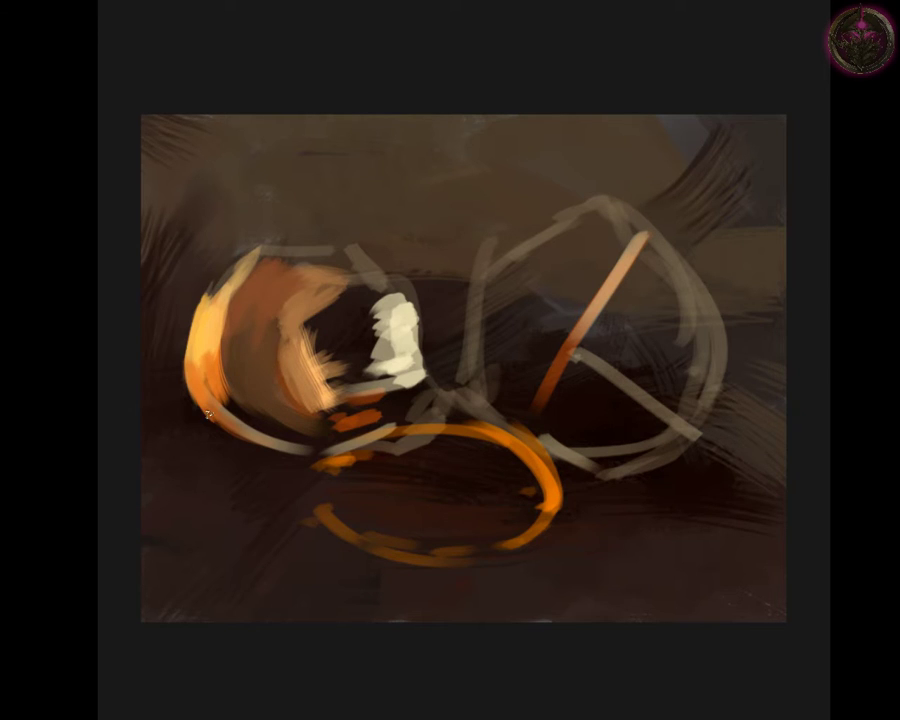
# Step: Warm the shell's lower-left edge with orange and extend the cream patch downward
pyautogui.moveTo(210, 408); pyautogui.dragTo(277, 450)
pyautogui.moveTo(227, 412); pyautogui.dragTo(277, 444)
pyautogui.moveTo(228, 401)
pyautogui.mouseDown()
pyautogui.moveTo(274, 441)
pyautogui.moveTo(248, 421)
pyautogui.moveTo(287, 440)
pyautogui.mouseUp()
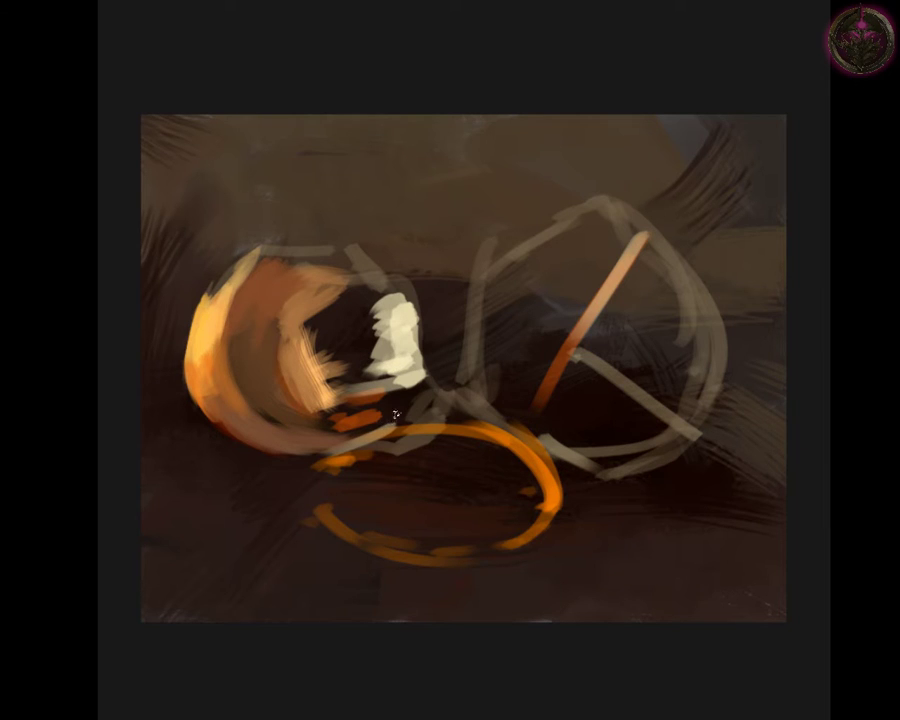
pyautogui.moveTo(395, 415)
pyautogui.mouseDown()
pyautogui.moveTo(390, 375)
pyautogui.moveTo(396, 380)
pyautogui.moveTo(378, 400)
pyautogui.moveTo(385, 370)
pyautogui.moveTo(375, 395)
pyautogui.moveTo(392, 352)
pyautogui.moveTo(340, 345)
pyautogui.mouseUp()
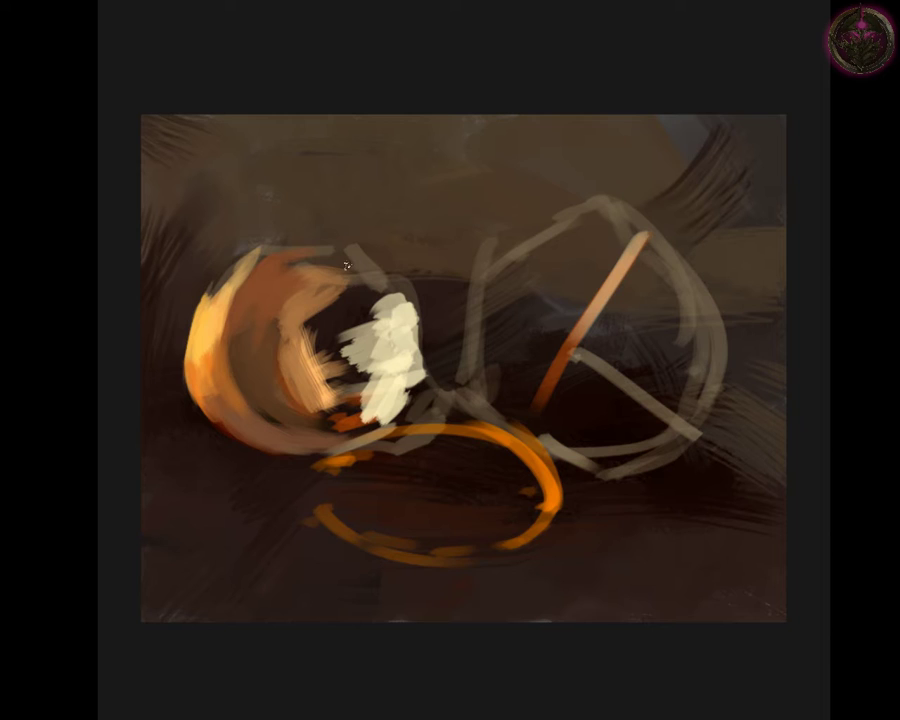
# Step: Sample orange from the crescent and paint peach strokes along its top and inner edge
pyautogui.keyDown('ctrl'); pyautogui.click(287, 271); pyautogui.keyUp('ctrl')
pyautogui.moveTo(292, 252)
pyautogui.mouseDown()
pyautogui.moveTo(362, 286)
pyautogui.moveTo(358, 262)
pyautogui.moveTo(336, 258)
pyautogui.moveTo(345, 262)
pyautogui.mouseUp()
pyautogui.moveTo(290, 262); pyautogui.dragTo(335, 262)
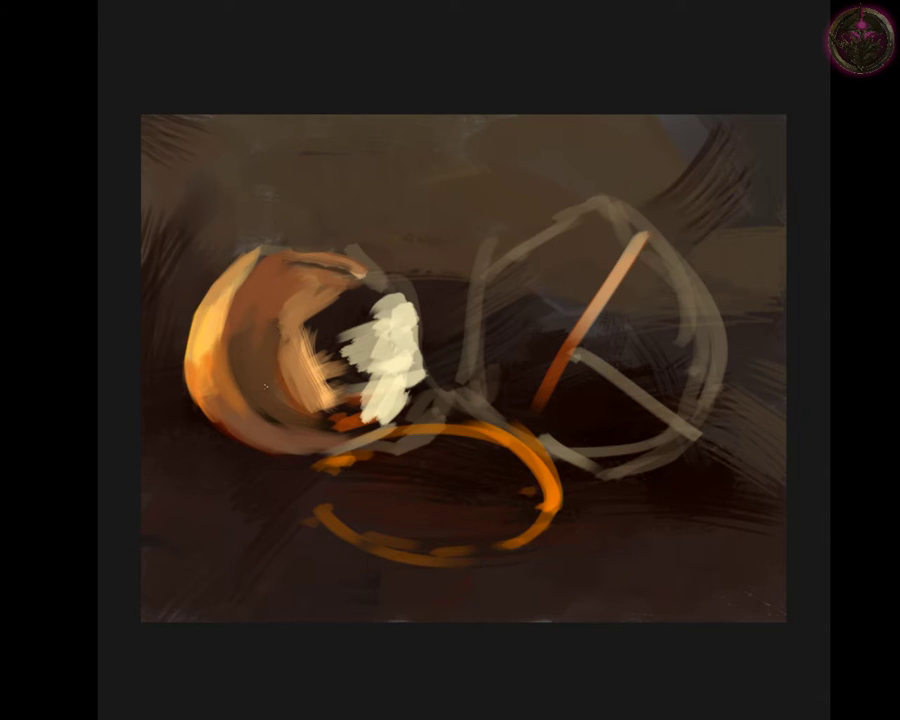
pyautogui.moveTo(240, 386); pyautogui.dragTo(227, 340)
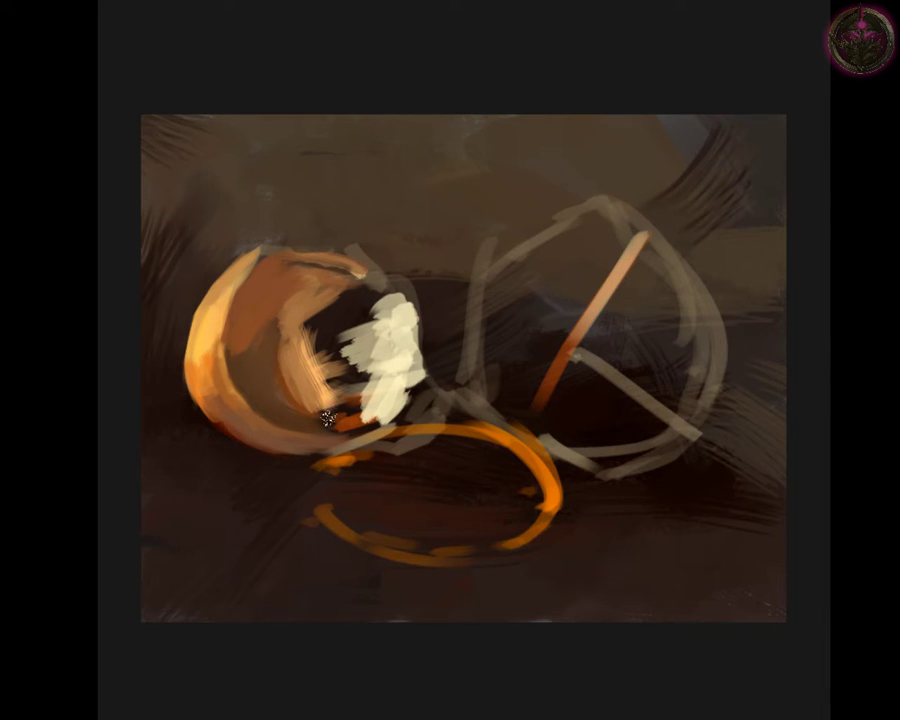
pyautogui.moveTo(325, 402); pyautogui.dragTo(284, 410)
pyautogui.keyDown('ctrl'); pyautogui.click(318, 431); pyautogui.keyUp('ctrl')
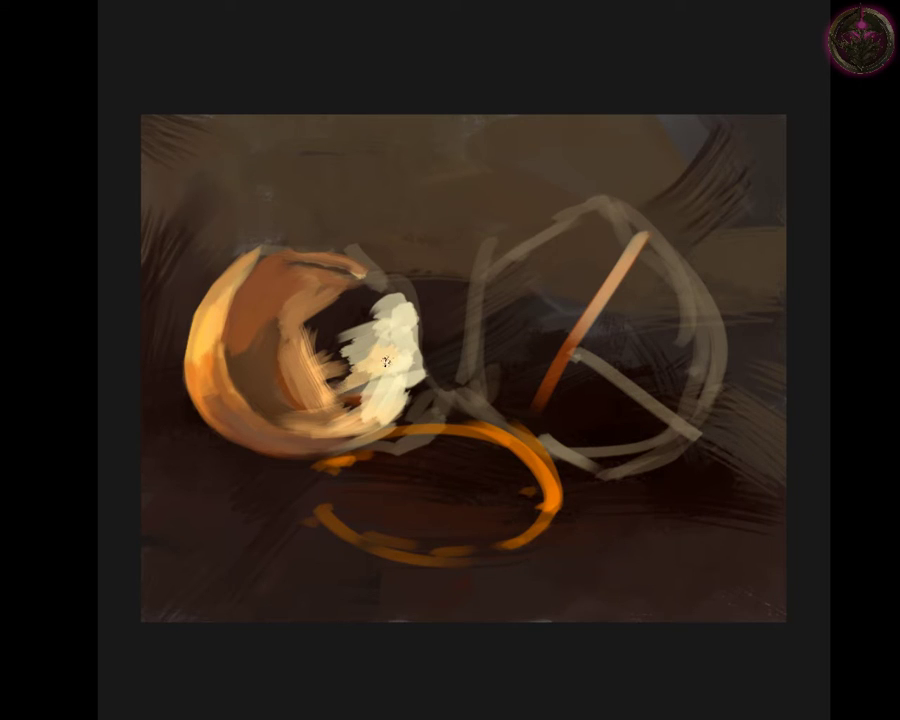
# Step: Cover the left shell's darker orange interior with peach and cream strokes extending up-left
pyautogui.moveTo(369, 347)
pyautogui.mouseDown()
pyautogui.moveTo(351, 398)
pyautogui.moveTo(385, 349)
pyautogui.moveTo(323, 359)
pyautogui.moveTo(338, 297)
pyautogui.moveTo(321, 346)
pyautogui.mouseUp()
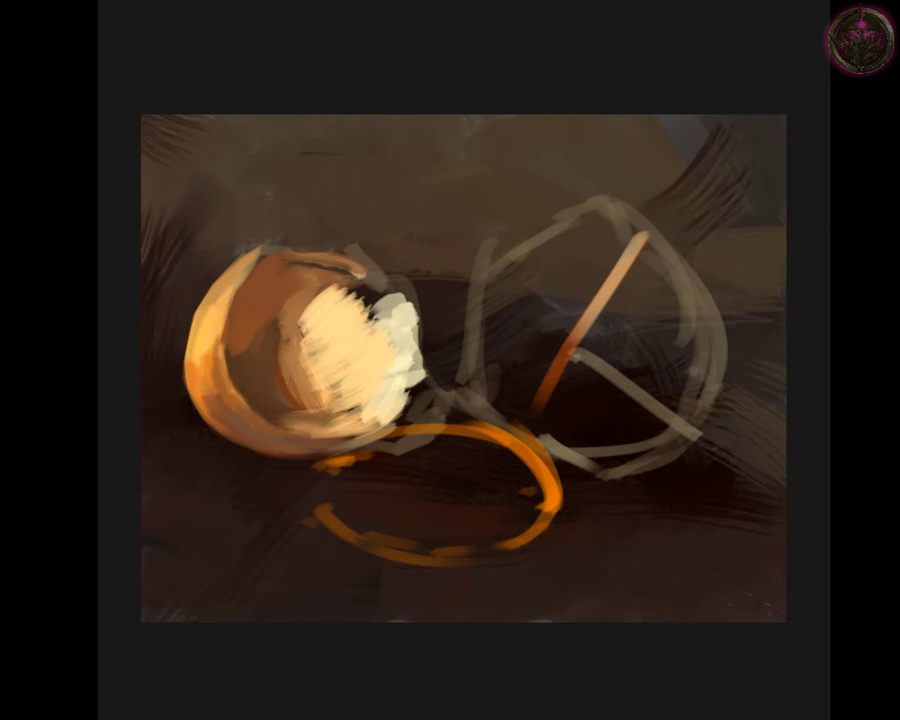
pyautogui.moveTo(321, 346)
pyautogui.mouseDown()
pyautogui.moveTo(315, 362)
pyautogui.moveTo(331, 384)
pyautogui.moveTo(322, 393)
pyautogui.moveTo(333, 345)
pyautogui.moveTo(305, 311)
pyautogui.moveTo(300, 328)
pyautogui.moveTo(297, 281)
pyautogui.moveTo(305, 317)
pyautogui.moveTo(293, 321)
pyautogui.moveTo(310, 340)
pyautogui.mouseUp()
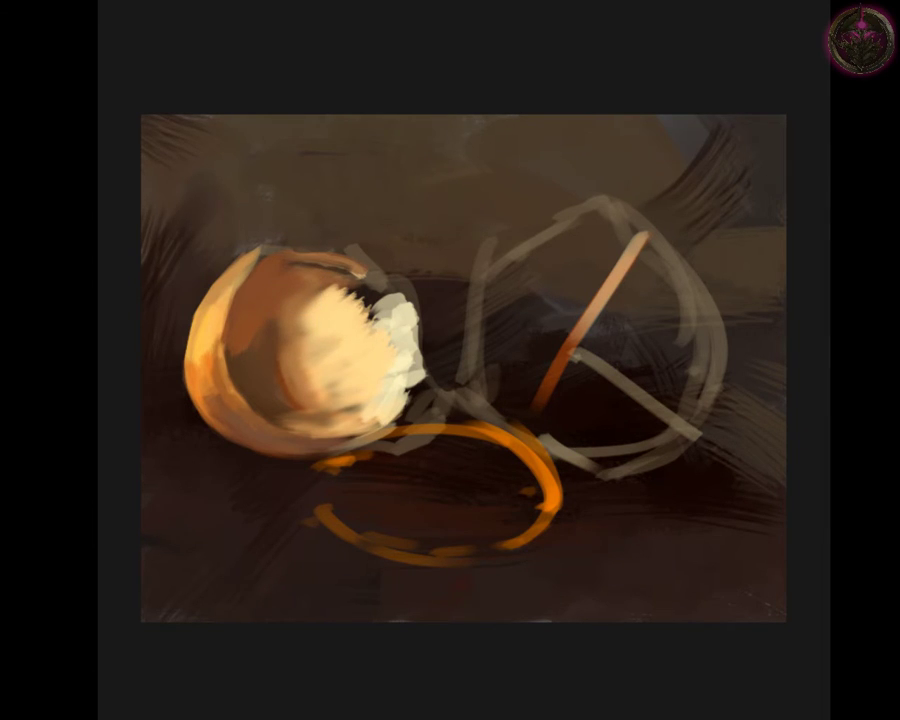
pyautogui.moveTo(297, 274)
pyautogui.mouseDown()
pyautogui.moveTo(321, 301)
pyautogui.moveTo(318, 270)
pyautogui.mouseUp()
pyautogui.keyDown('ctrl'); pyautogui.click(280, 385); pyautogui.keyUp('ctrl')
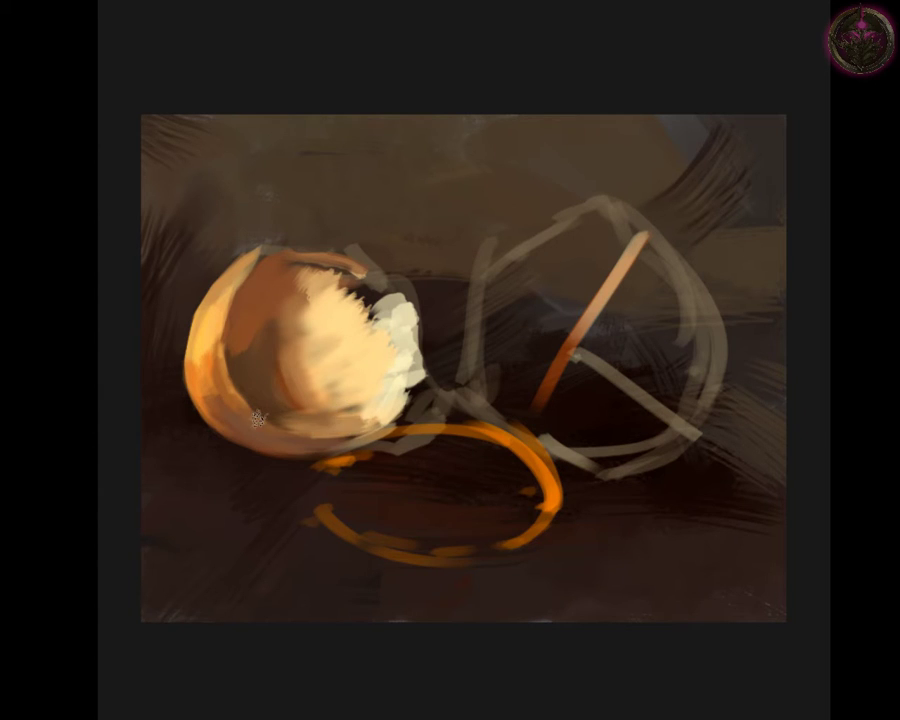
# Step: Paint bright cream and white highlights near the top of the shell's interior
pyautogui.keyDown('ctrl'); pyautogui.click(342, 418); pyautogui.keyUp('ctrl')
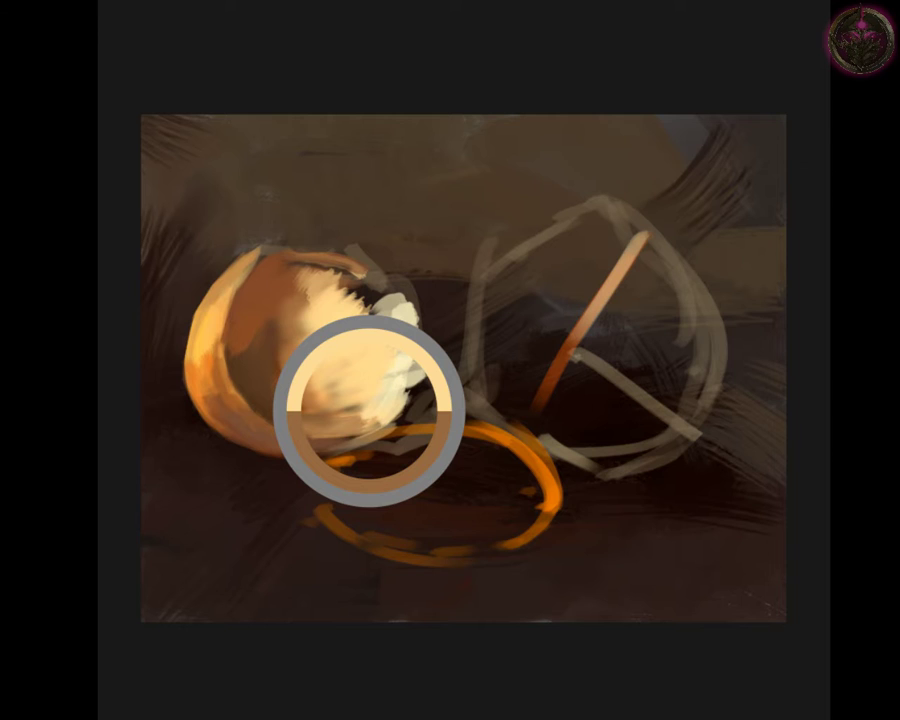
pyautogui.moveTo(365, 313); pyautogui.dragTo(385, 335)
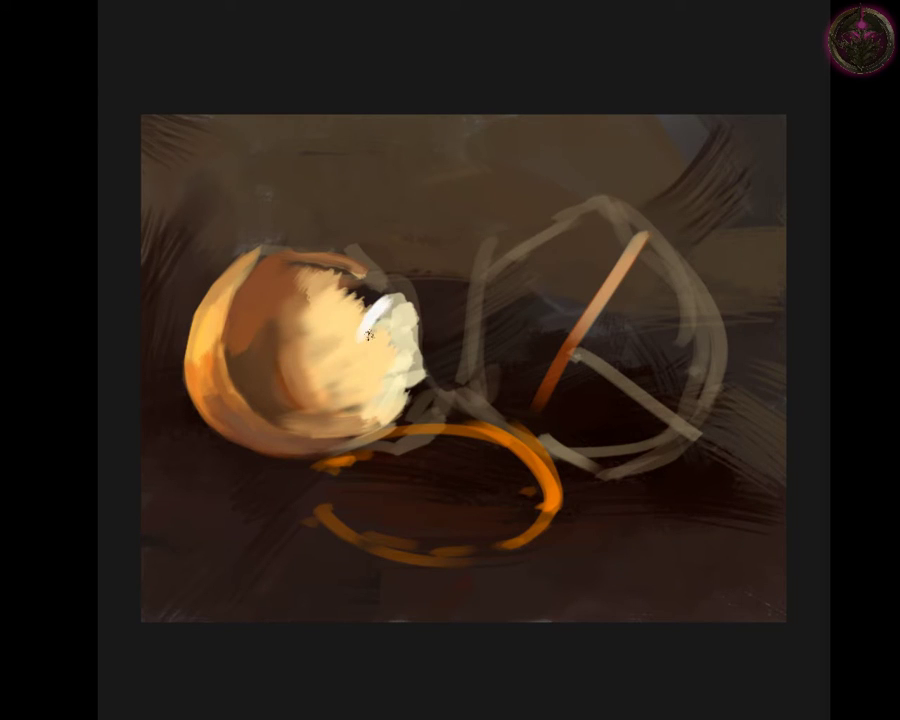
pyautogui.moveTo(349, 294)
pyautogui.mouseDown()
pyautogui.moveTo(325, 300)
pyautogui.moveTo(320, 280)
pyautogui.mouseUp()
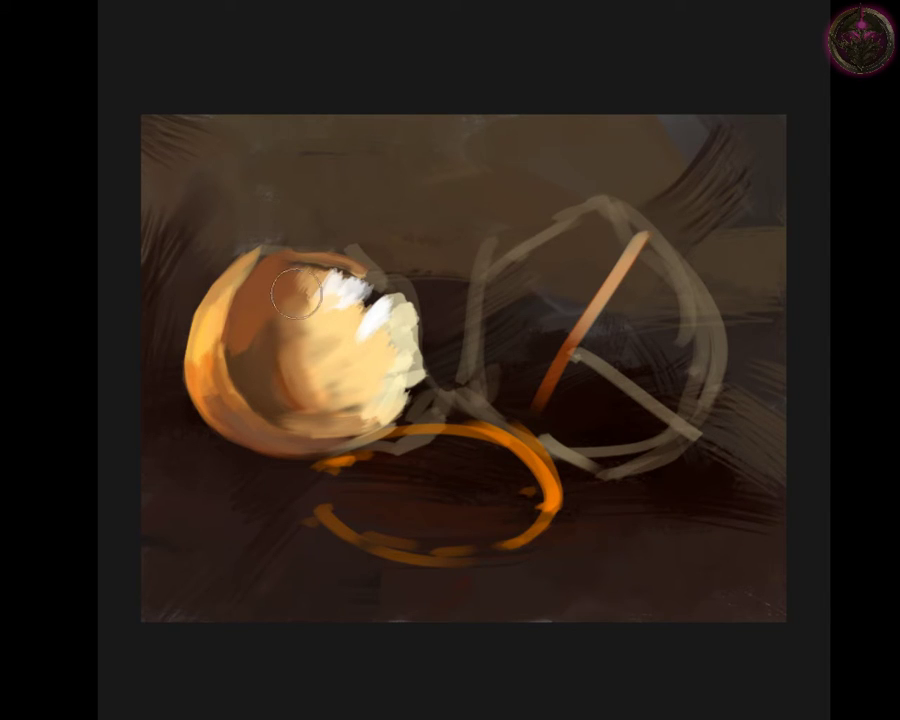
pyautogui.moveTo(290, 286)
pyautogui.mouseDown()
pyautogui.moveTo(366, 314)
pyautogui.moveTo(357, 313)
pyautogui.mouseUp()
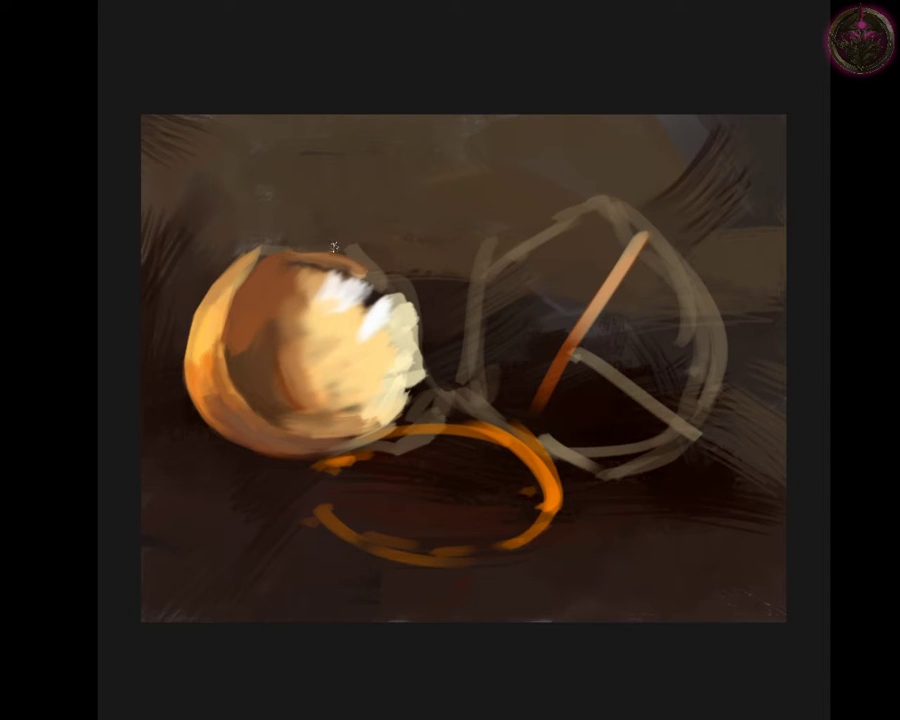
# Step: Sample the upper shell's peach and touch up a dark accent along the top rim
pyautogui.moveTo(355, 266); pyautogui.dragTo(323, 277)
pyautogui.moveTo(223, 192); pyautogui.dragTo(225, 192)
pyautogui.moveTo(230, 193); pyautogui.dragTo(218, 190)
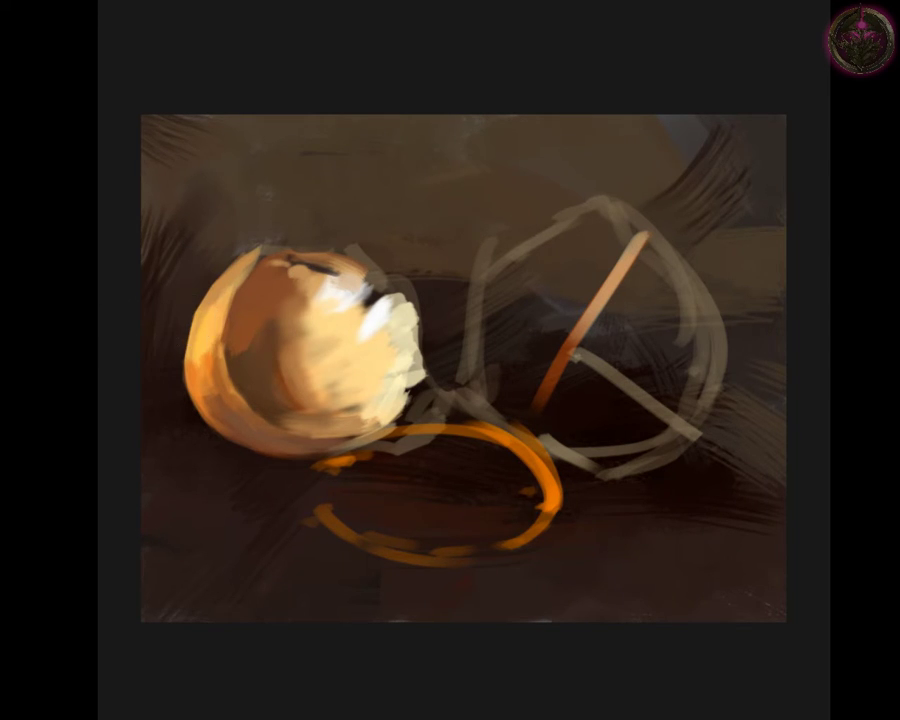
# Step: Repaint the shell's left edge and darken its upper-right broken edge
pyautogui.moveTo(183, 368)
pyautogui.mouseDown()
pyautogui.moveTo(202, 305)
pyautogui.moveTo(201, 418)
pyautogui.moveTo(262, 463)
pyautogui.moveTo(185, 376)
pyautogui.mouseUp()
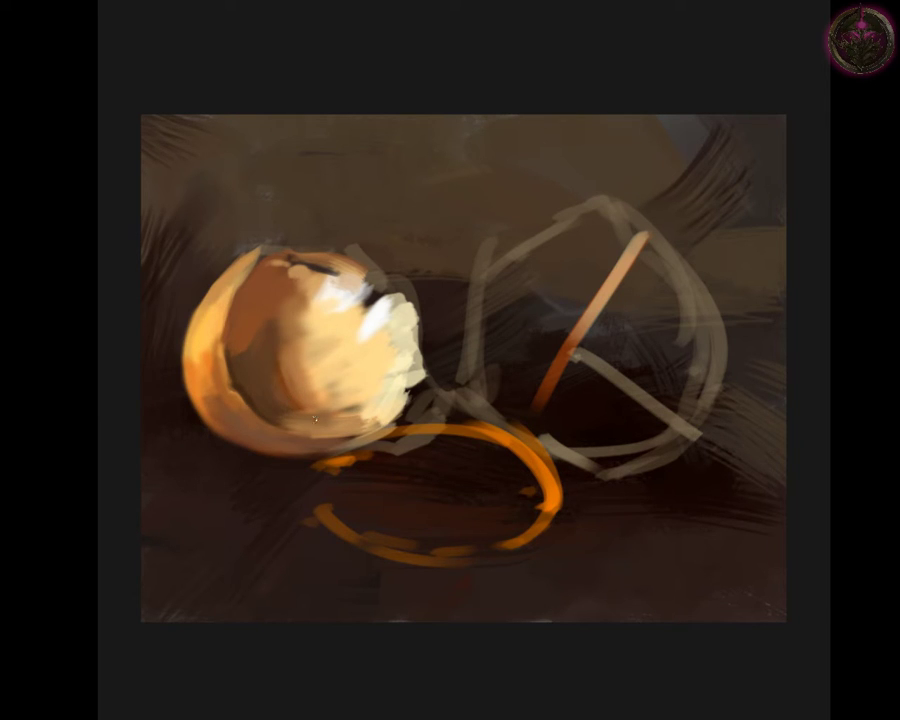
pyautogui.keyDown('alt'); pyautogui.click(295, 411); pyautogui.keyUp('alt')
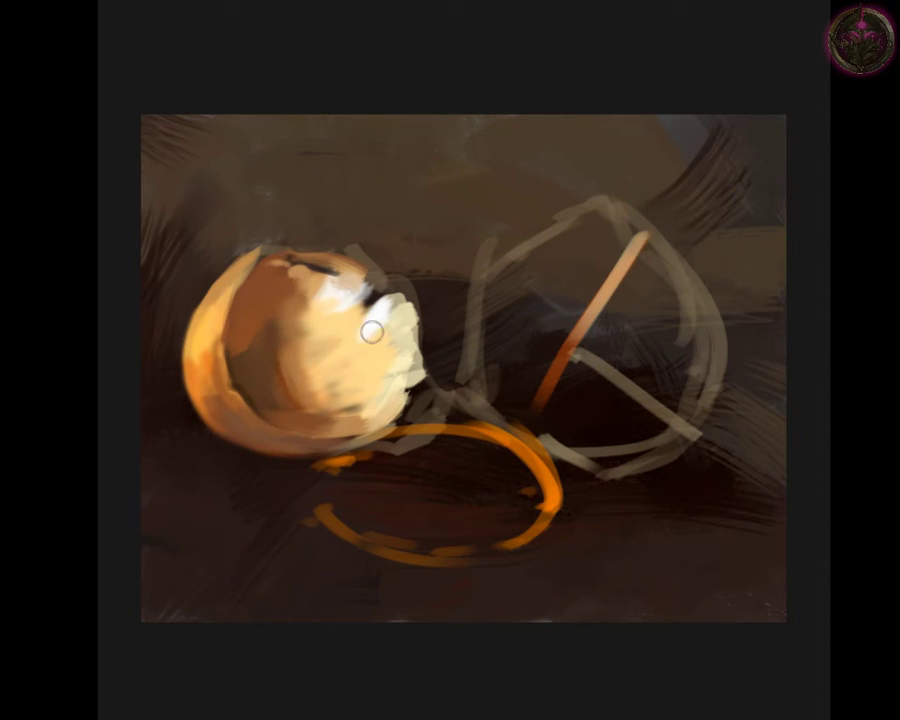
pyautogui.moveTo(372, 326); pyautogui.dragTo(402, 281)
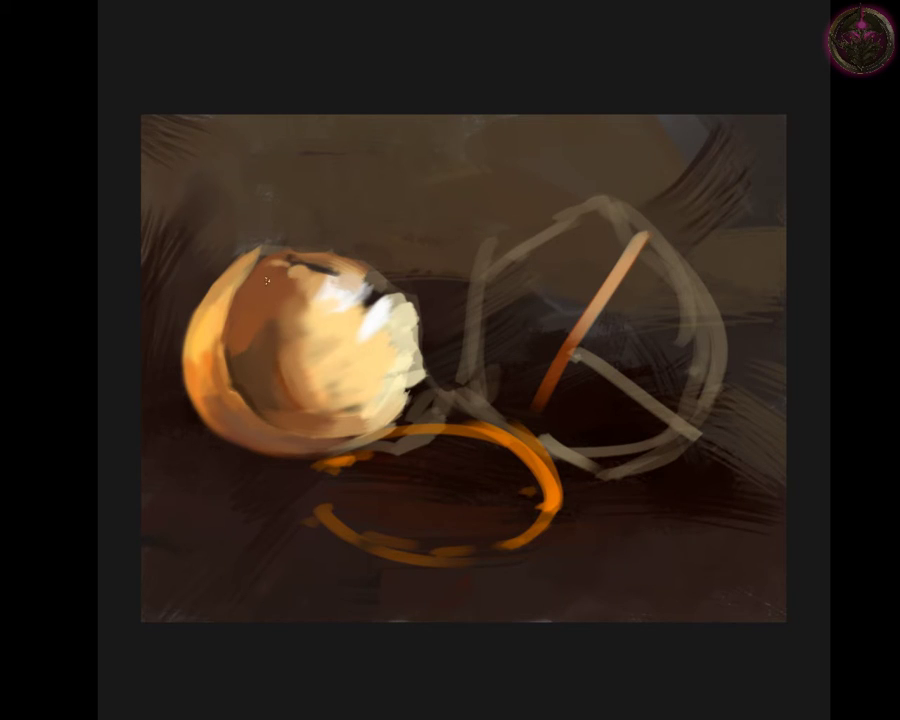
# Step: Sample an orange-brown from the shell's top and paint a dark shadow down its left side
pyautogui.keyDown('alt'); pyautogui.click(299, 265); pyautogui.keyUp('alt')
pyautogui.keyDown('alt'); pyautogui.click(251, 271); pyautogui.keyUp('alt')
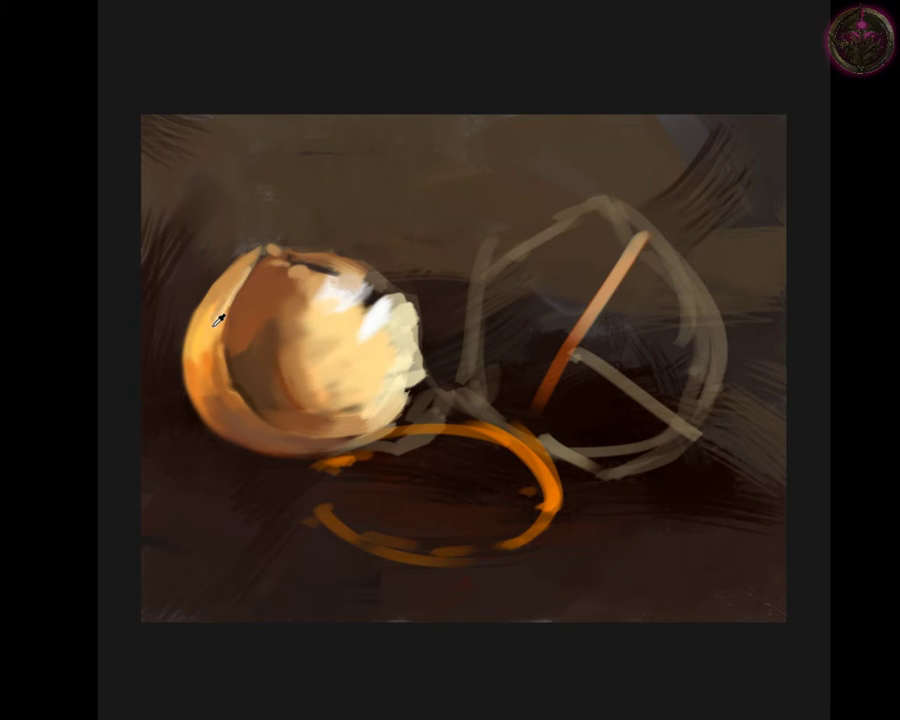
pyautogui.moveTo(255, 290); pyautogui.dragTo(207, 328)
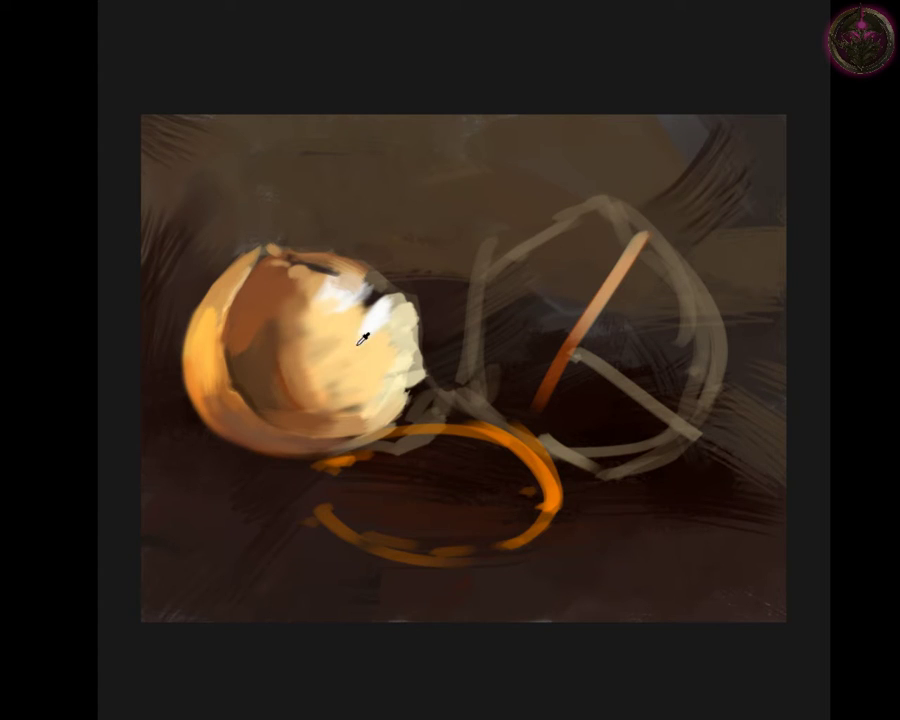
pyautogui.keyDown('alt'); pyautogui.click(318, 393); pyautogui.keyUp('alt')
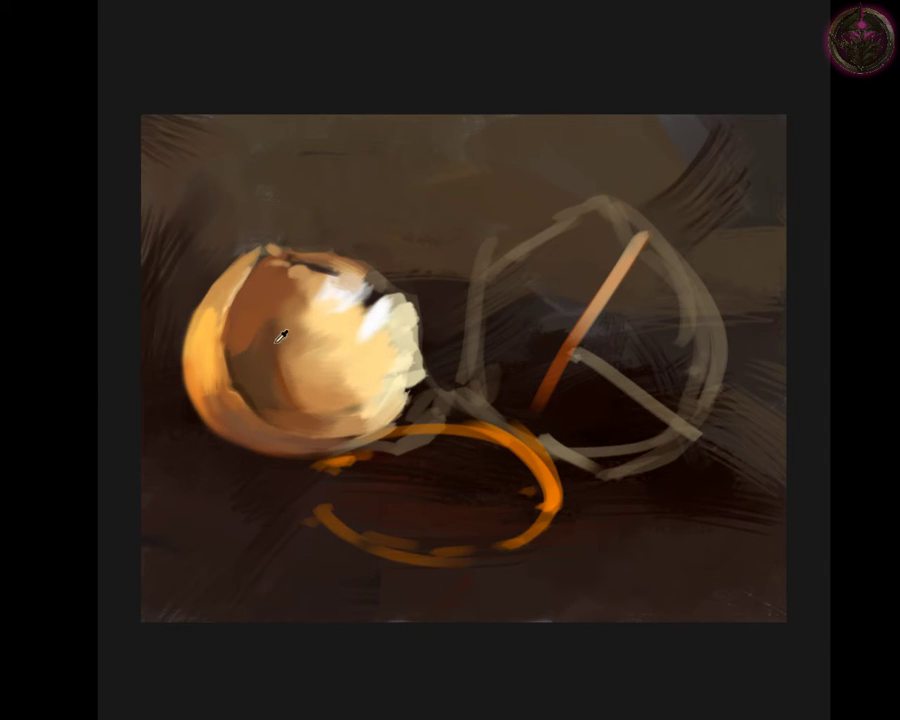
pyautogui.keyDown('ctrl'); pyautogui.click(283, 296); pyautogui.keyUp('ctrl')
pyautogui.keyDown('ctrl'); pyautogui.click(280, 324); pyautogui.keyUp('ctrl')
pyautogui.keyDown('ctrl'); pyautogui.click(296, 318); pyautogui.keyUp('ctrl')
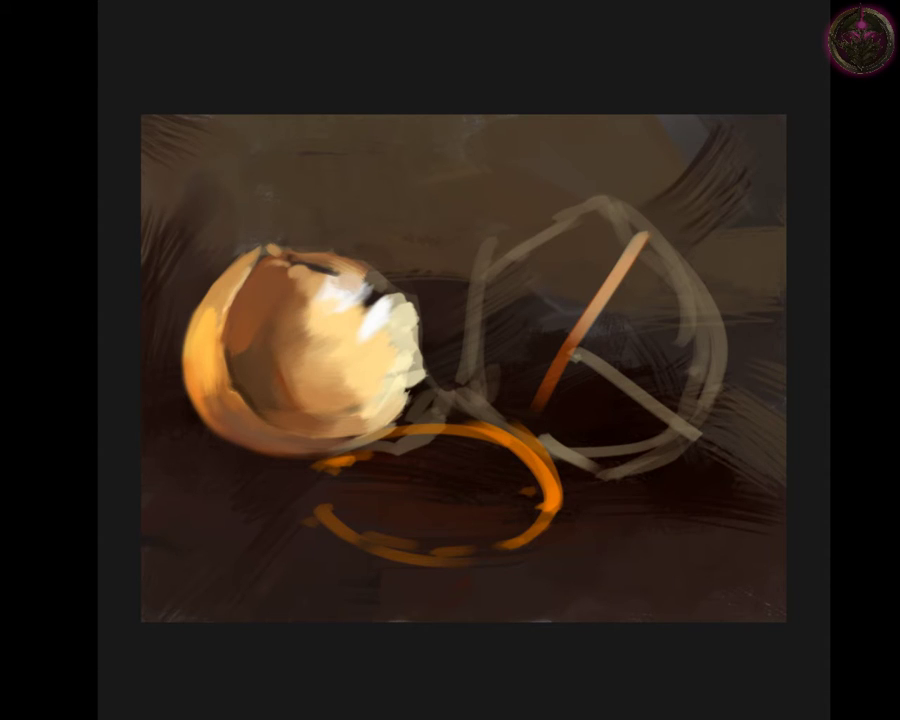
pyautogui.keyDown('alt'); pyautogui.click(298, 390); pyautogui.keyUp('alt')
pyautogui.keyDown('ctrl'); pyautogui.click(286, 404); pyautogui.keyUp('ctrl')
pyautogui.keyDown('ctrl'); pyautogui.click(363, 367); pyautogui.keyUp('ctrl')
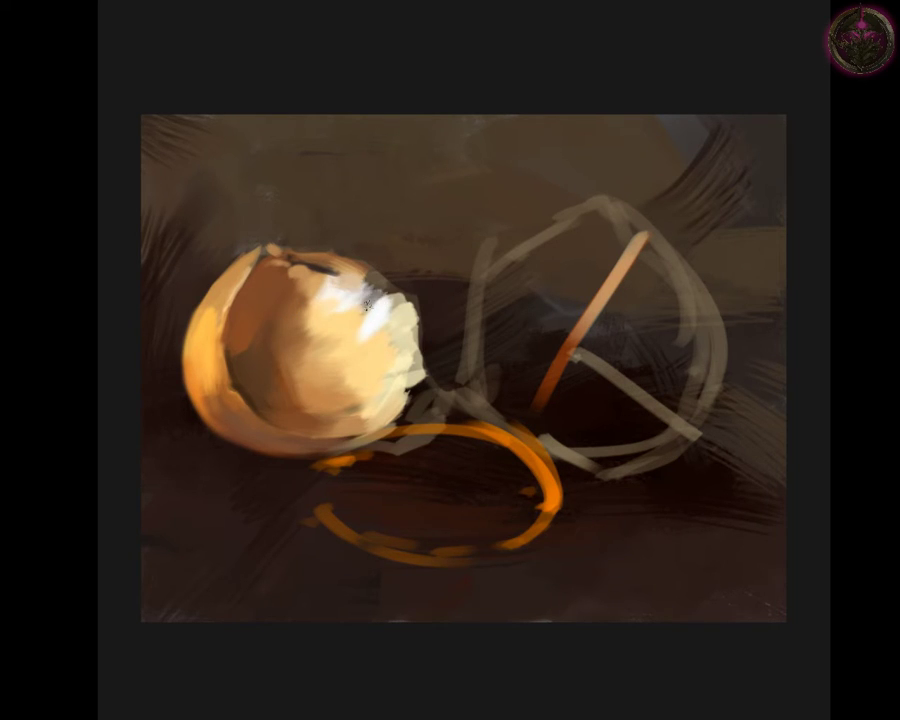
# Step: Extend the cream-white highlight on the eggshell's top right and add small dark marks at its top
pyautogui.moveTo(352, 291); pyautogui.dragTo(388, 311)
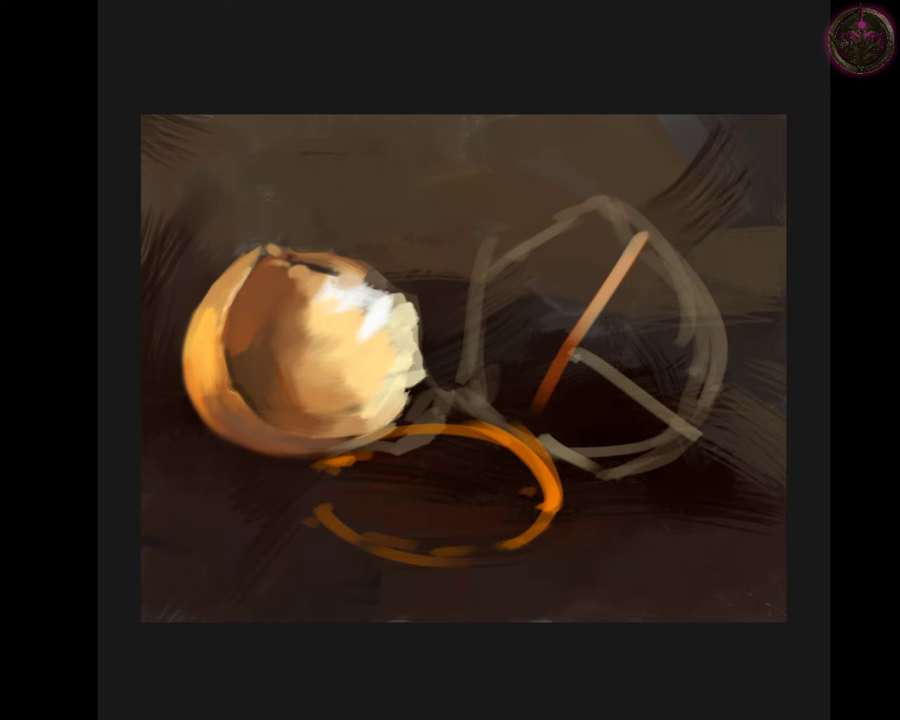
pyautogui.keyDown('ctrl'); pyautogui.click(357, 272); pyautogui.keyUp('ctrl')
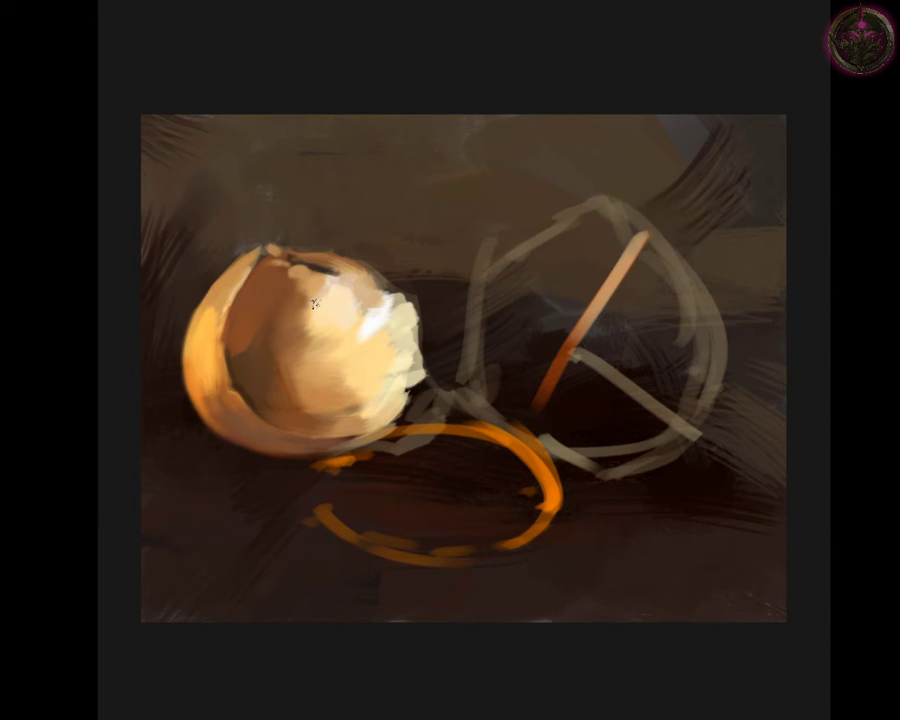
pyautogui.keyDown('alt'); pyautogui.click(325, 283); pyautogui.keyUp('alt')
pyautogui.moveTo(323, 272); pyautogui.dragTo(325, 273)
pyautogui.moveTo(326, 267); pyautogui.dragTo(335, 274)
pyautogui.keyDown('alt'); pyautogui.click(316, 257); pyautogui.keyUp('alt')
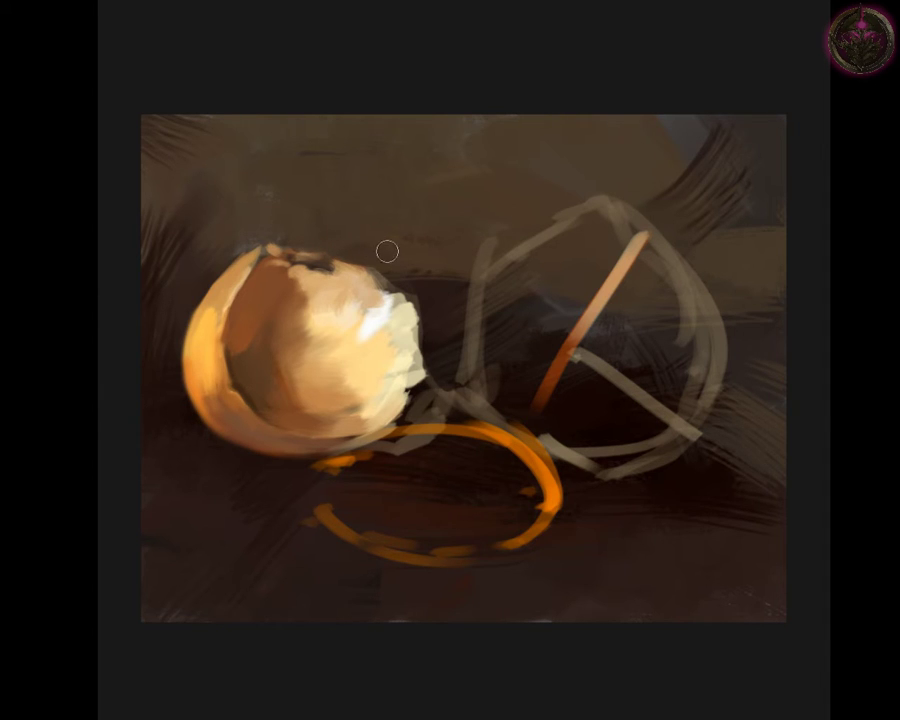
pyautogui.moveTo(372, 255); pyautogui.dragTo(402, 288)
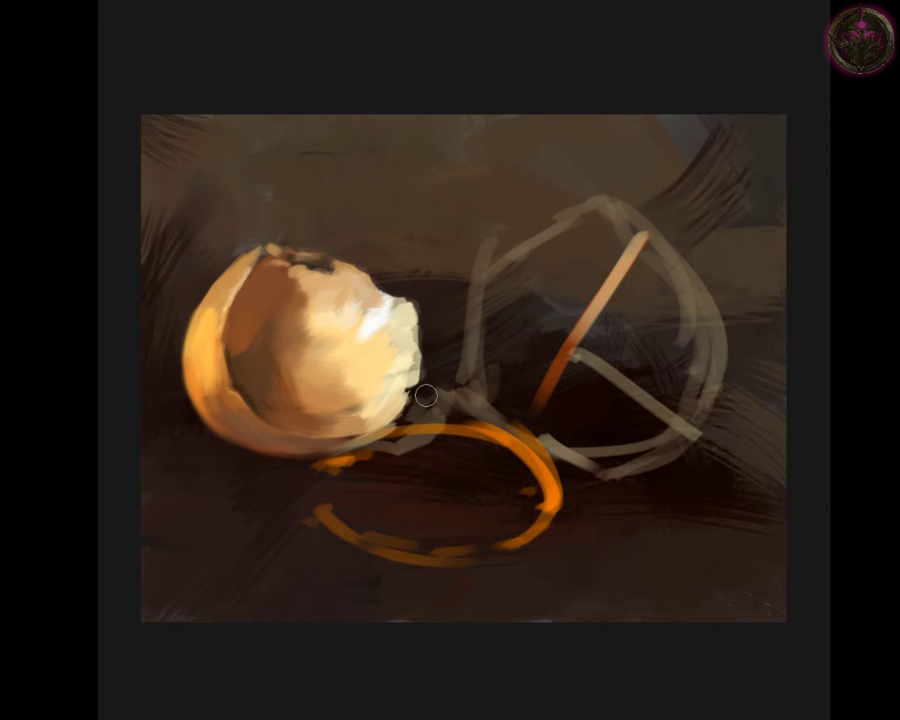
# Step: Paint dark brown shadow up the cream eggshell's right edge, covering its light rim
pyautogui.moveTo(421, 391); pyautogui.dragTo(409, 390)
pyautogui.moveTo(402, 342); pyautogui.dragTo(408, 385)
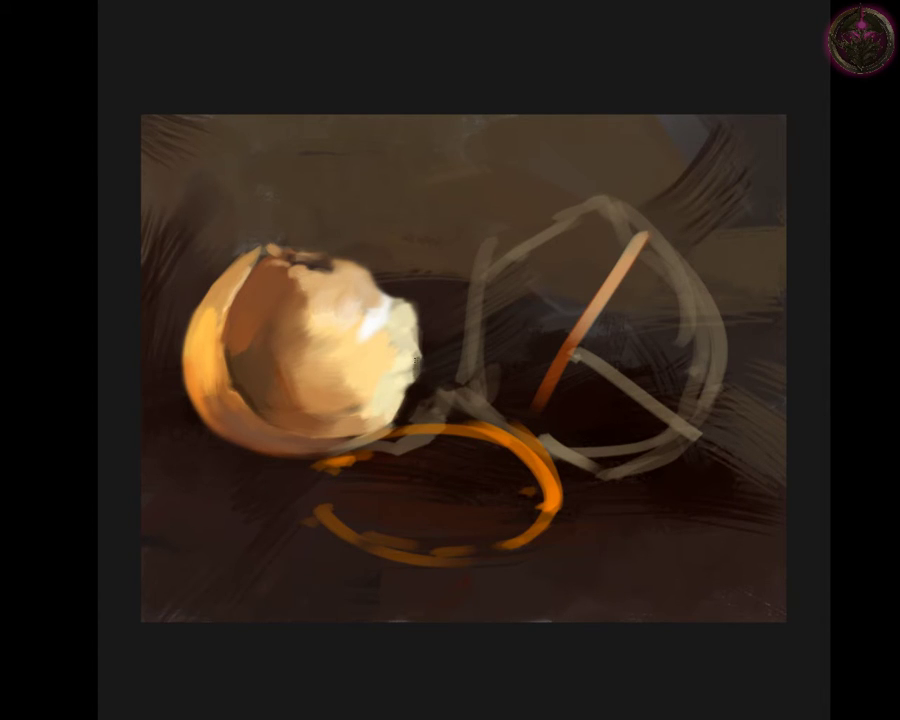
pyautogui.moveTo(412, 378)
pyautogui.mouseDown()
pyautogui.moveTo(390, 354)
pyautogui.moveTo(392, 302)
pyautogui.mouseUp()
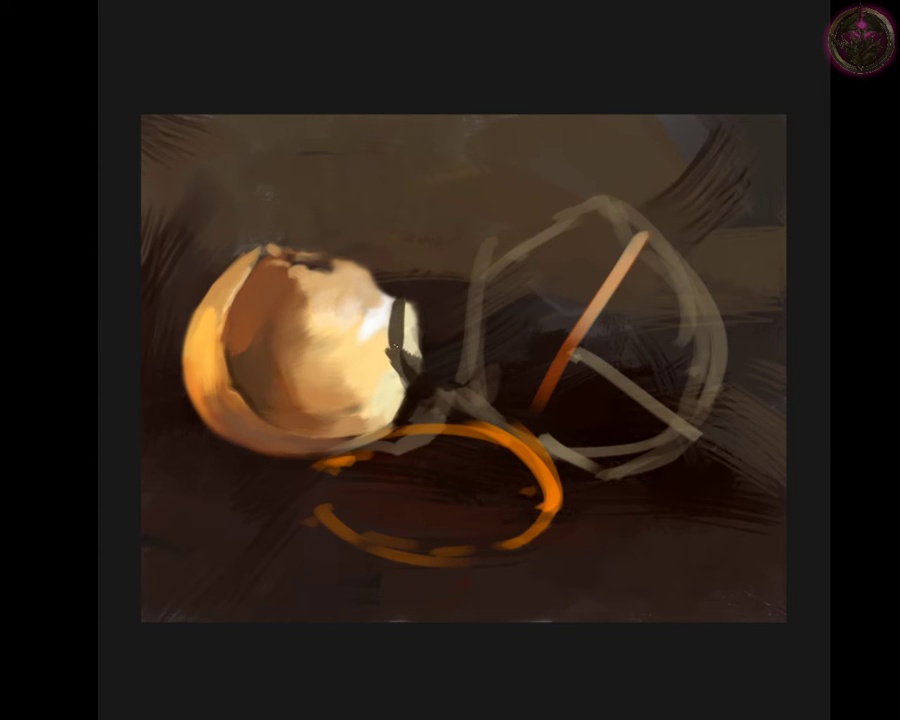
pyautogui.moveTo(400, 309); pyautogui.dragTo(419, 372)
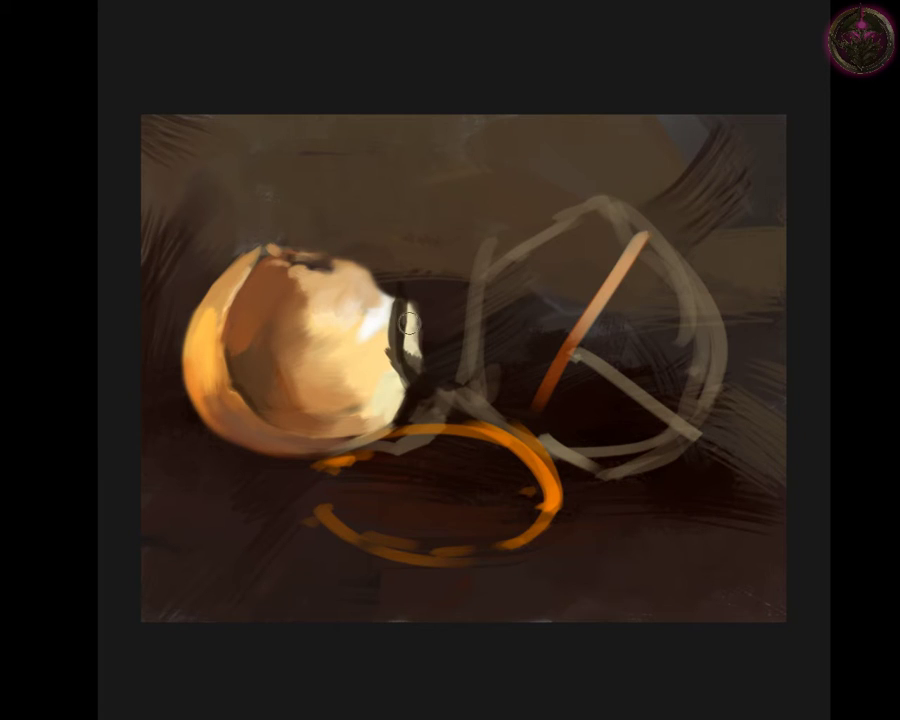
pyautogui.moveTo(412, 324)
pyautogui.mouseDown()
pyautogui.moveTo(434, 352)
pyautogui.moveTo(392, 282)
pyautogui.moveTo(402, 337)
pyautogui.moveTo(428, 380)
pyautogui.mouseUp()
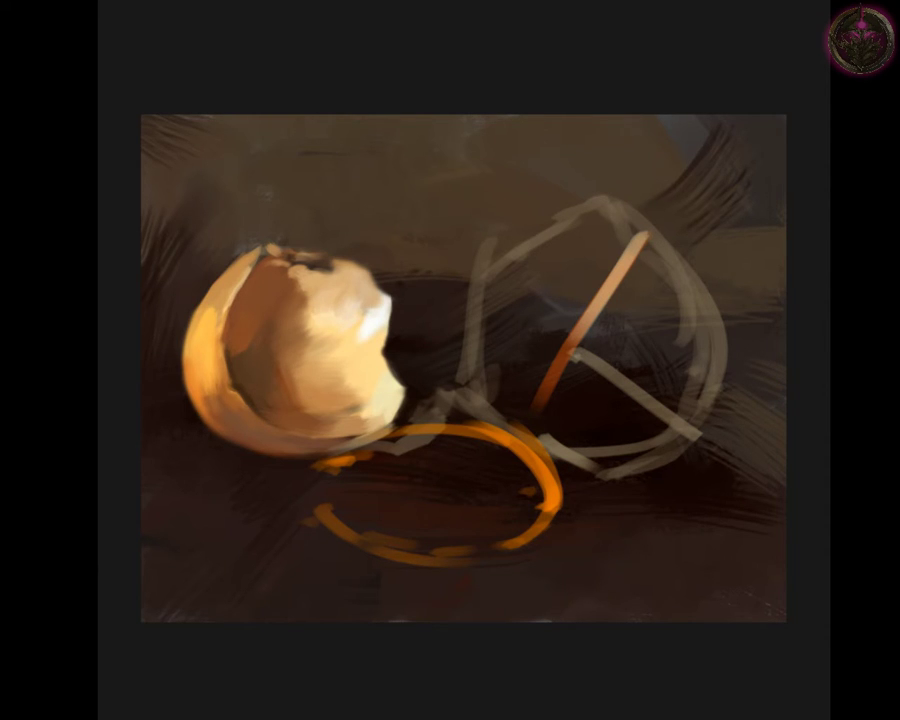
# Step: Start the right eggshell with a fanned cream V and block dark red inside its outline
pyautogui.moveTo(484, 318)
pyautogui.mouseDown()
pyautogui.moveTo(478, 378)
pyautogui.moveTo(470, 375)
pyautogui.moveTo(478, 325)
pyautogui.mouseUp()
pyautogui.moveTo(470, 375)
pyautogui.mouseDown()
pyautogui.moveTo(482, 305)
pyautogui.moveTo(520, 372)
pyautogui.moveTo(478, 385)
pyautogui.mouseUp()
pyautogui.moveTo(535, 385); pyautogui.dragTo(600, 315)
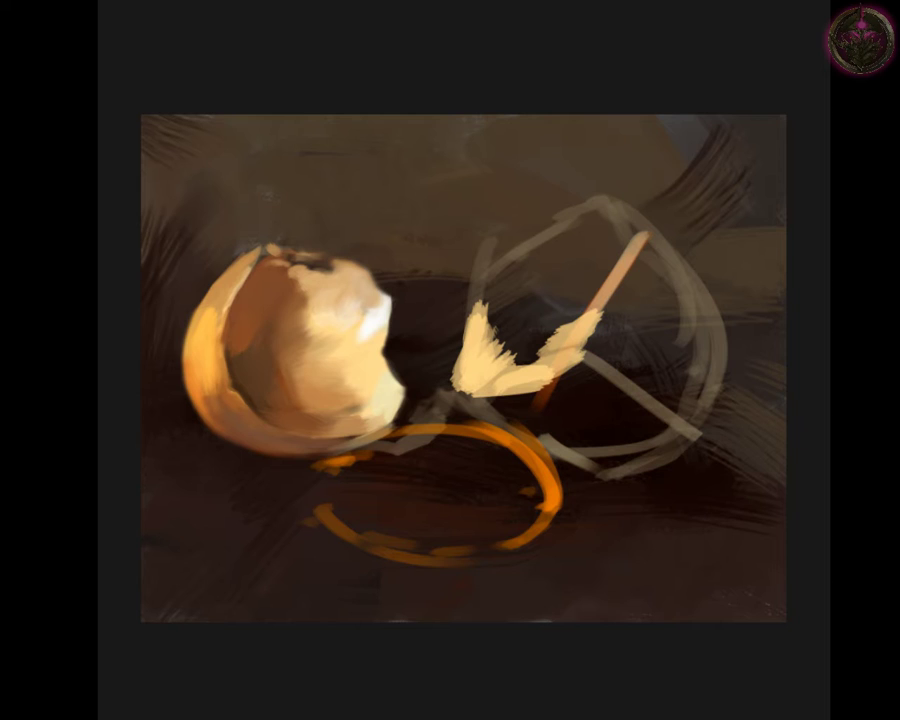
pyautogui.moveTo(645, 385)
pyautogui.mouseDown()
pyautogui.moveTo(640, 352)
pyautogui.moveTo(670, 378)
pyautogui.mouseUp()
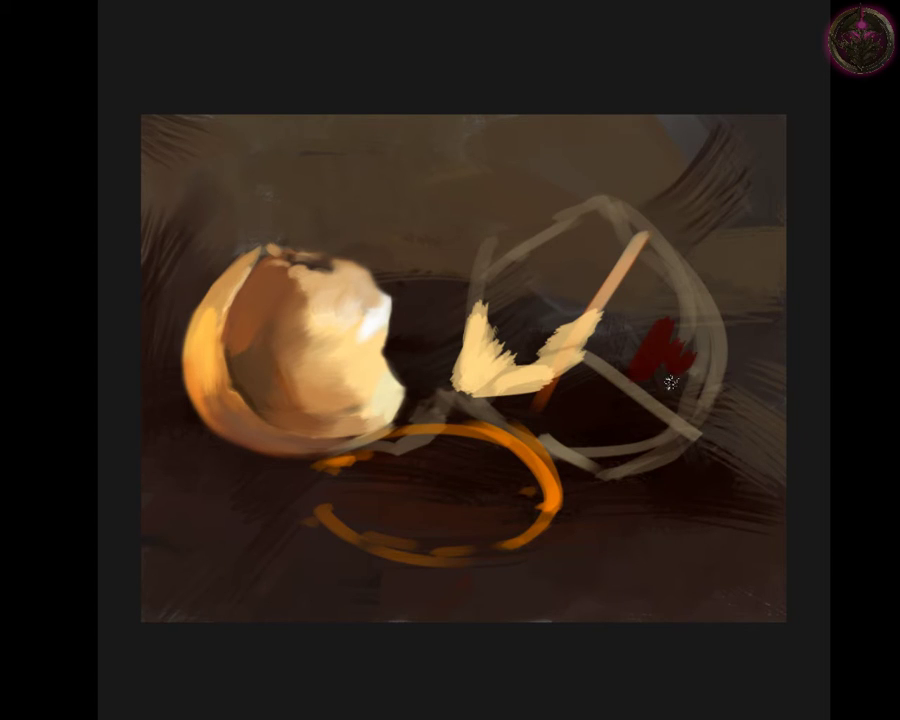
pyautogui.moveTo(660, 330)
pyautogui.mouseDown()
pyautogui.moveTo(677, 363)
pyautogui.moveTo(662, 278)
pyautogui.moveTo(606, 314)
pyautogui.mouseUp()
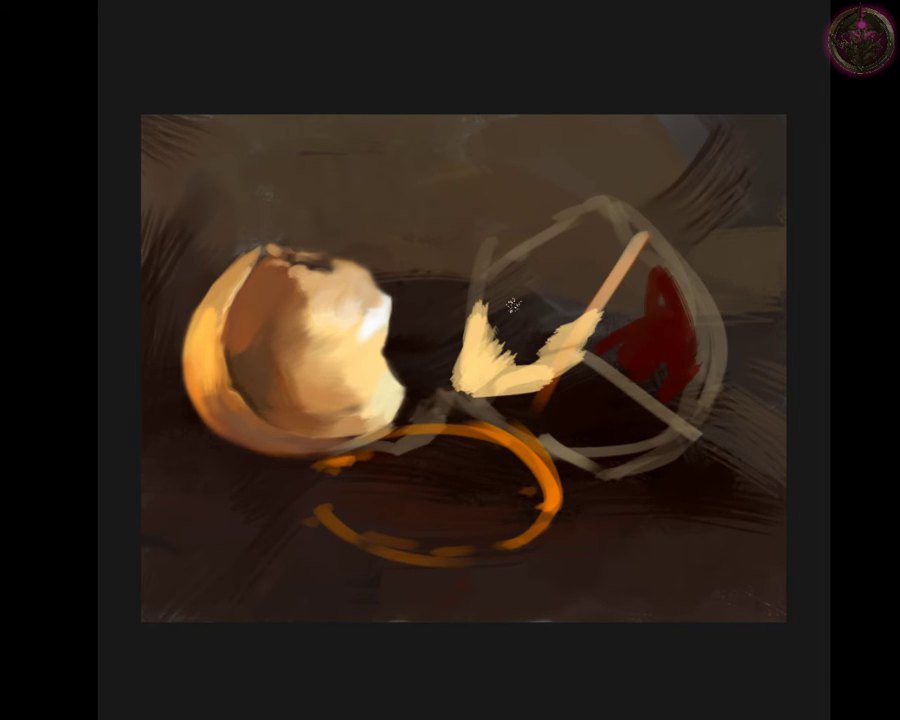
pyautogui.keyDown('alt'); pyautogui.click(265, 383); pyautogui.keyUp('alt')
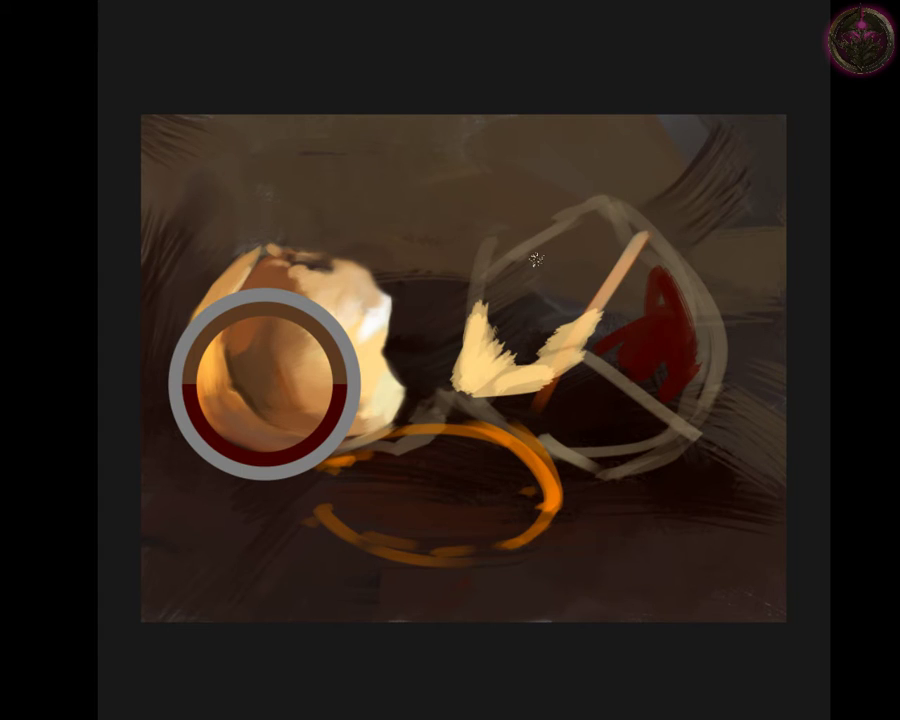
# Step: Thicken the V's arms, add pale cream highlights on the inner arm, and paint beige along the top
pyautogui.moveTo(484, 300)
pyautogui.mouseDown()
pyautogui.moveTo(497, 268)
pyautogui.moveTo(527, 245)
pyautogui.moveTo(467, 345)
pyautogui.mouseUp()
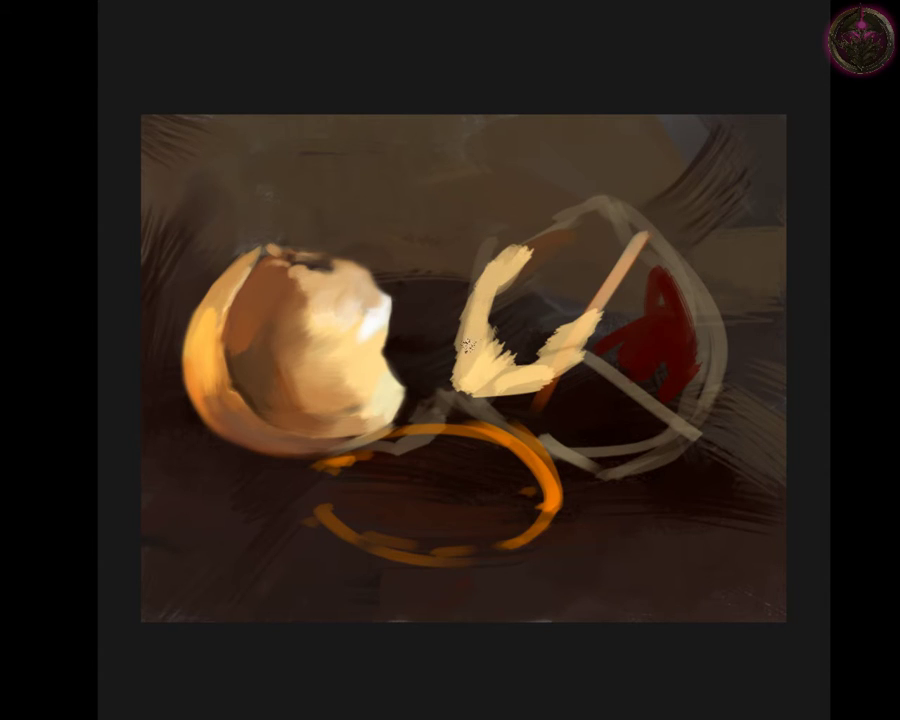
pyautogui.moveTo(524, 374)
pyautogui.mouseDown()
pyautogui.moveTo(555, 350)
pyautogui.moveTo(510, 362)
pyautogui.mouseUp()
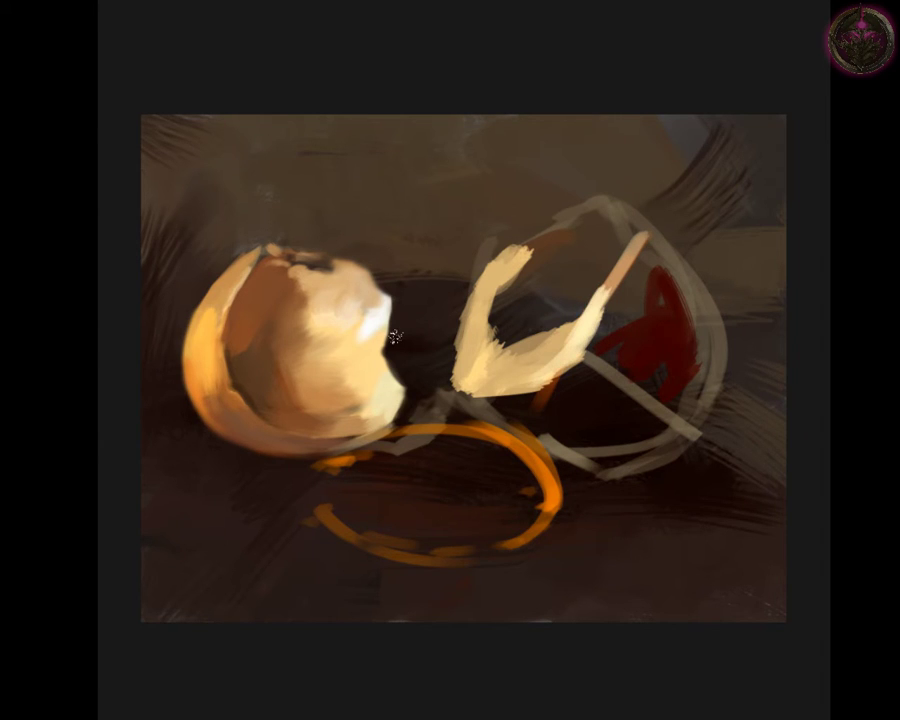
pyautogui.keyDown('alt'); pyautogui.click(372, 322); pyautogui.keyUp('alt')
pyautogui.moveTo(588, 302); pyautogui.dragTo(540, 339)
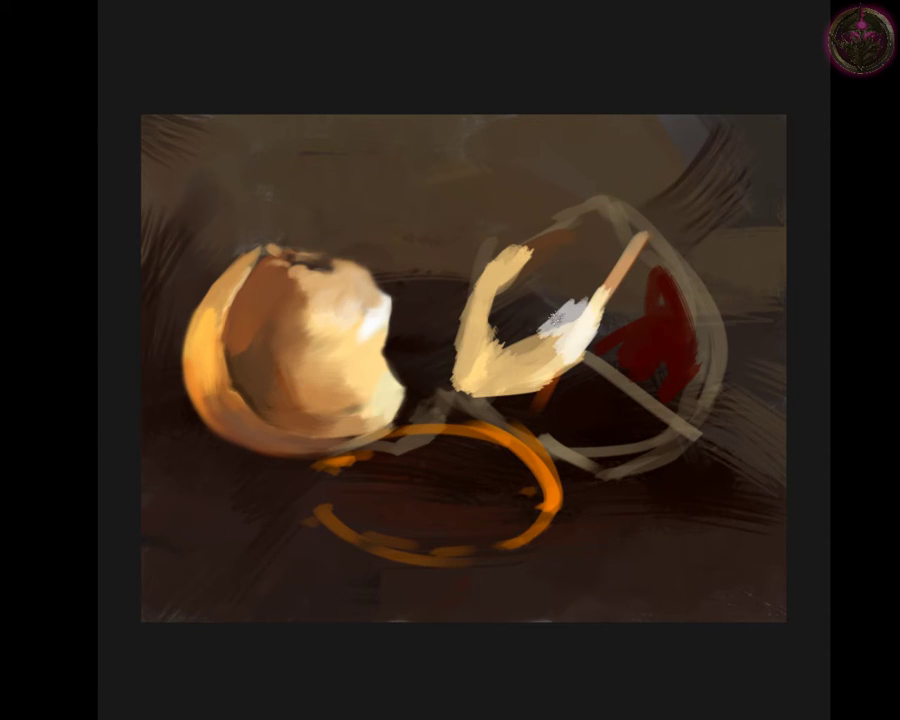
pyautogui.moveTo(588, 305); pyautogui.dragTo(515, 338)
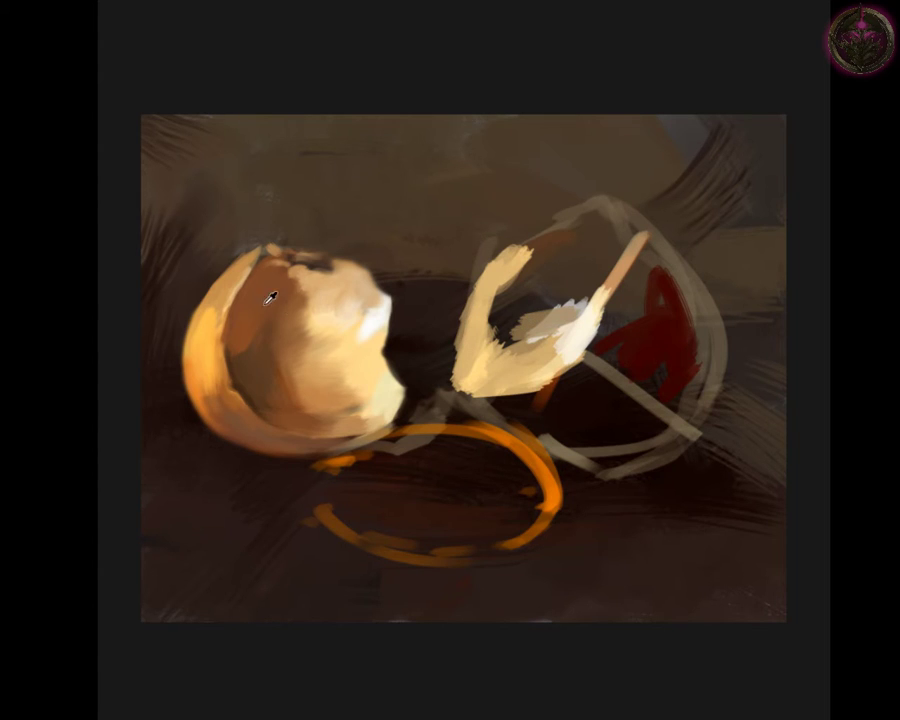
pyautogui.keyDown('alt'); pyautogui.click(280, 333); pyautogui.keyUp('alt')
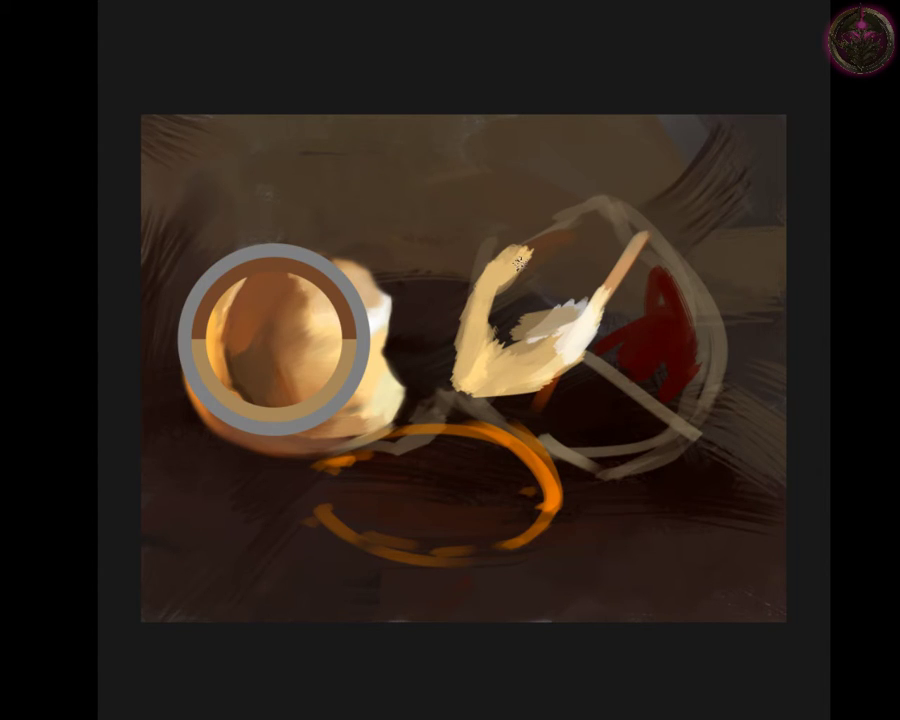
pyautogui.moveTo(528, 305); pyautogui.dragTo(551, 321)
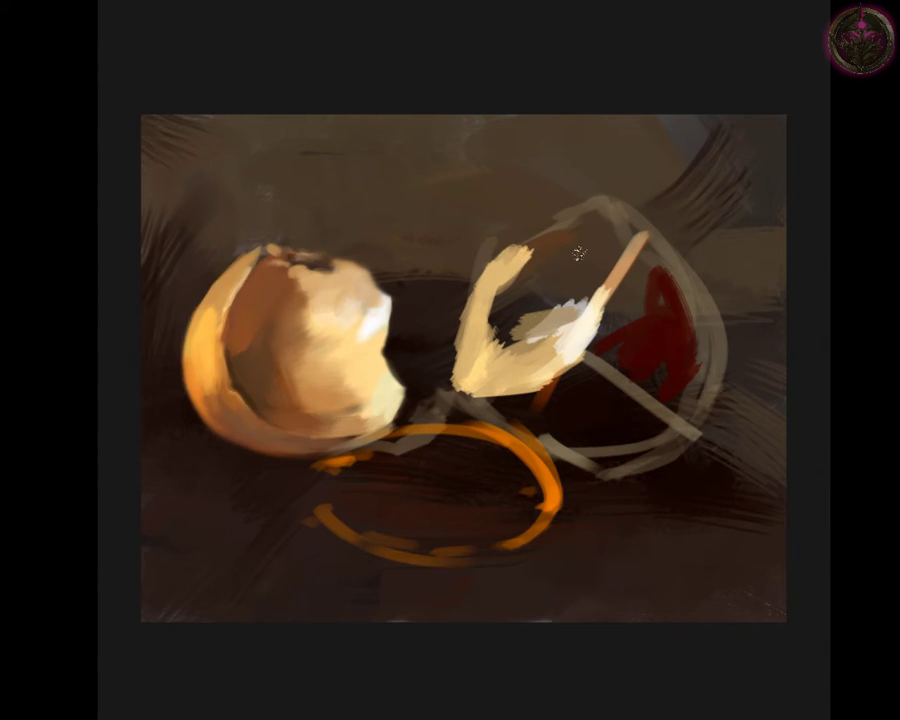
pyautogui.moveTo(615, 255)
pyautogui.mouseDown()
pyautogui.moveTo(580, 220)
pyautogui.moveTo(520, 228)
pyautogui.moveTo(492, 282)
pyautogui.moveTo(505, 265)
pyautogui.moveTo(603, 256)
pyautogui.mouseUp()
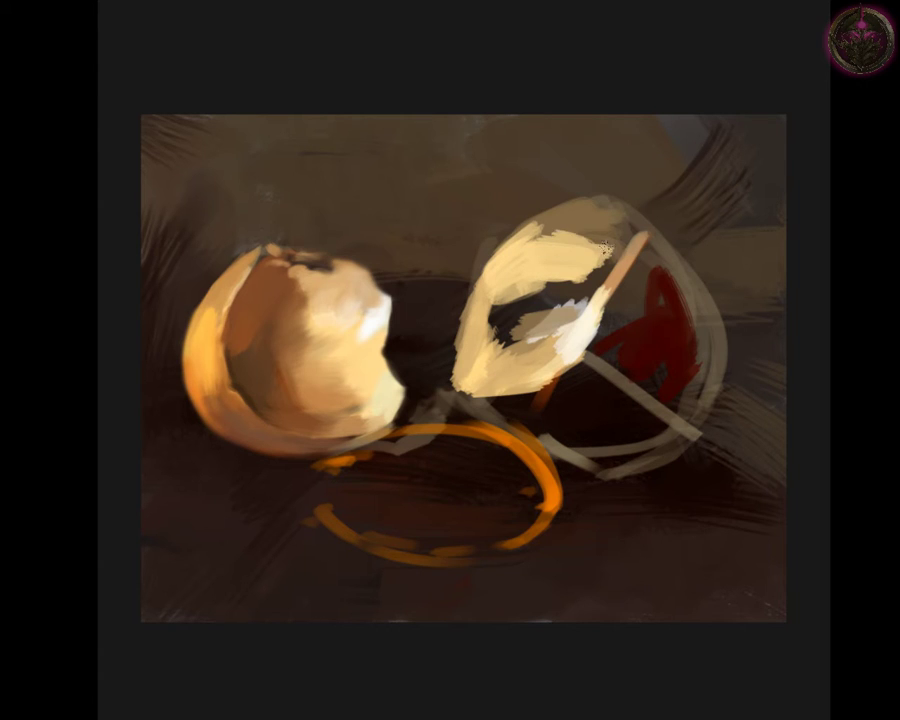
# Step: Cover the right eggshell's dark patches with smooth cream, undo the stroke over the red edge, and add orange at its base
pyautogui.moveTo(518, 265); pyautogui.dragTo(585, 219)
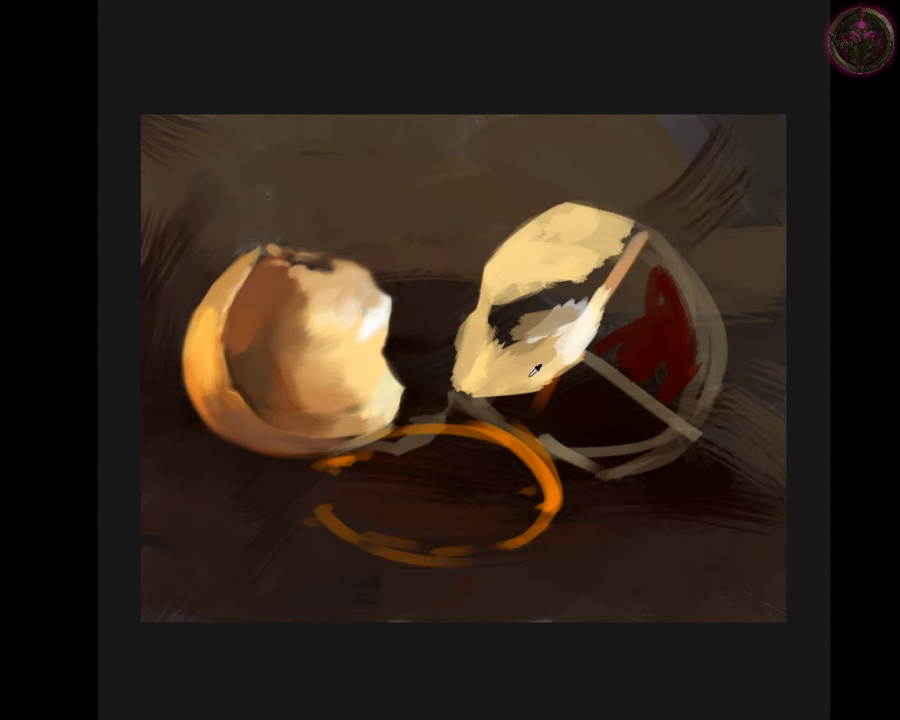
pyautogui.keyDown('ctrl'); pyautogui.click(490, 354); pyautogui.keyUp('ctrl')
pyautogui.moveTo(495, 335)
pyautogui.mouseDown()
pyautogui.moveTo(570, 305)
pyautogui.moveTo(546, 300)
pyautogui.moveTo(562, 311)
pyautogui.moveTo(587, 307)
pyautogui.moveTo(568, 297)
pyautogui.moveTo(612, 290)
pyautogui.moveTo(586, 320)
pyautogui.moveTo(529, 343)
pyautogui.mouseUp()
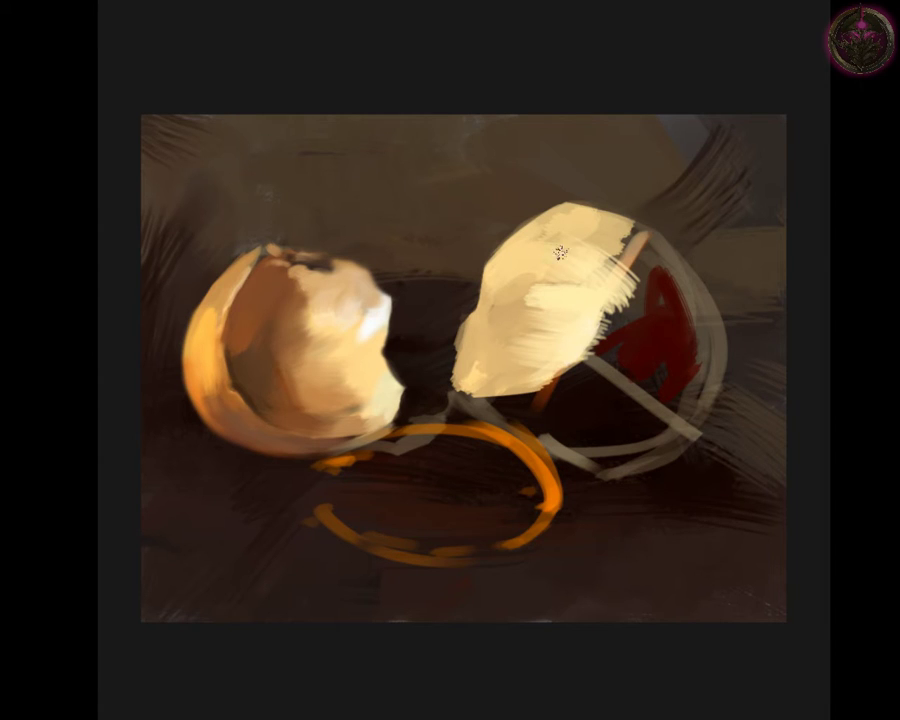
pyautogui.moveTo(544, 282); pyautogui.dragTo(490, 305)
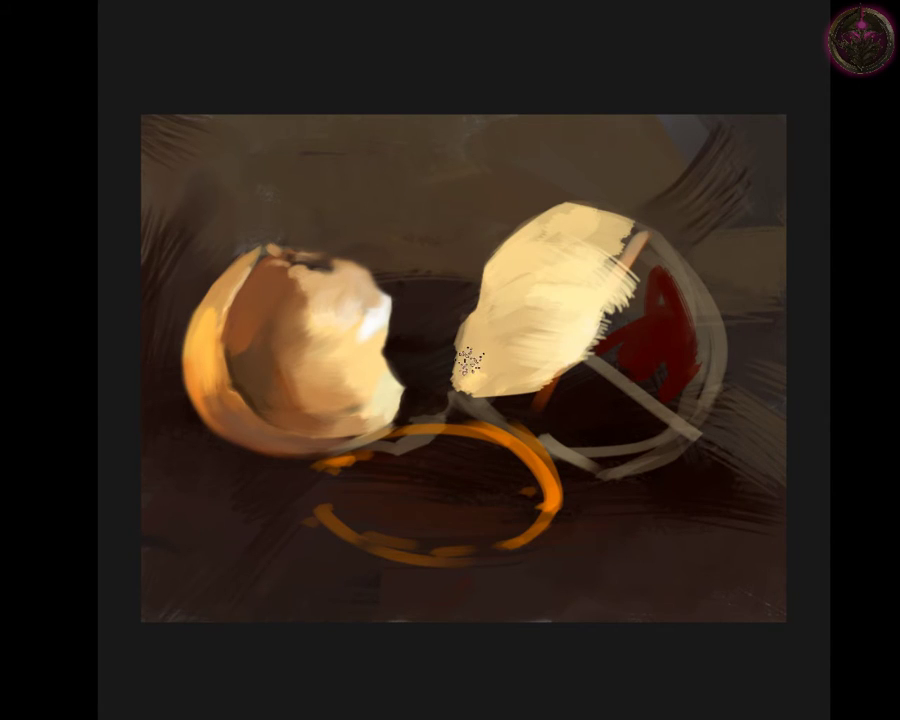
pyautogui.moveTo(532, 327); pyautogui.dragTo(587, 264)
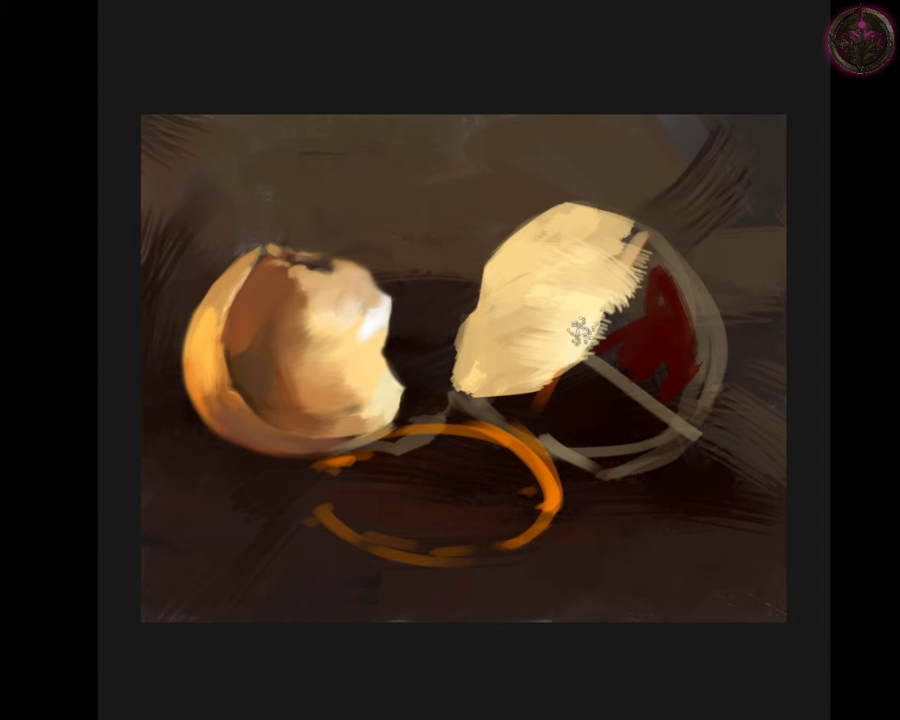
pyautogui.moveTo(582, 322); pyautogui.dragTo(596, 257)
pyautogui.hotkey('ctrl', 'z')
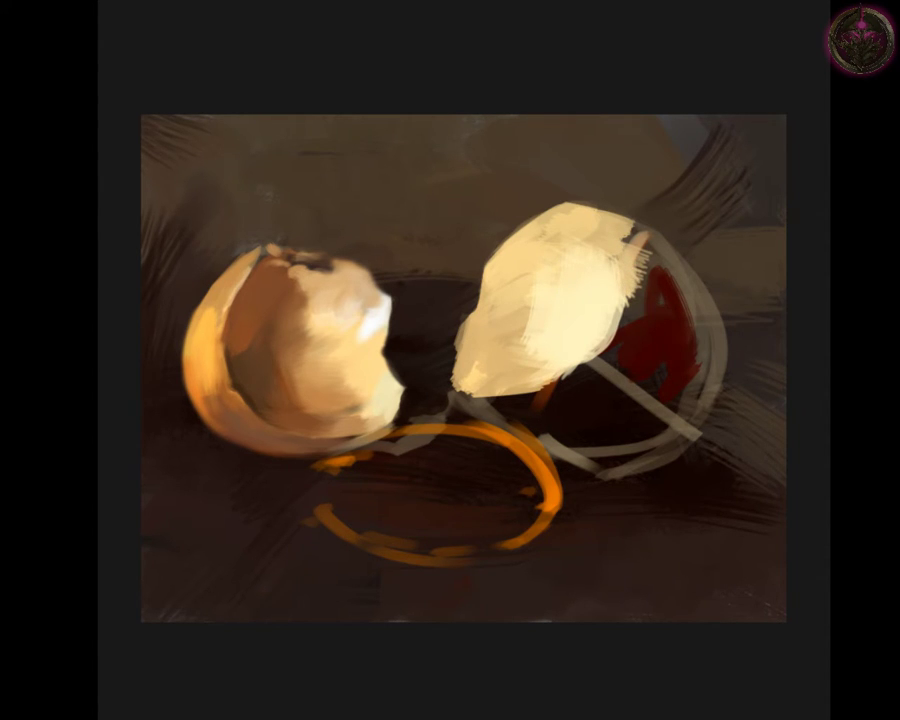
pyautogui.moveTo(573, 382)
pyautogui.mouseDown()
pyautogui.moveTo(615, 368)
pyautogui.moveTo(524, 410)
pyautogui.mouseUp()
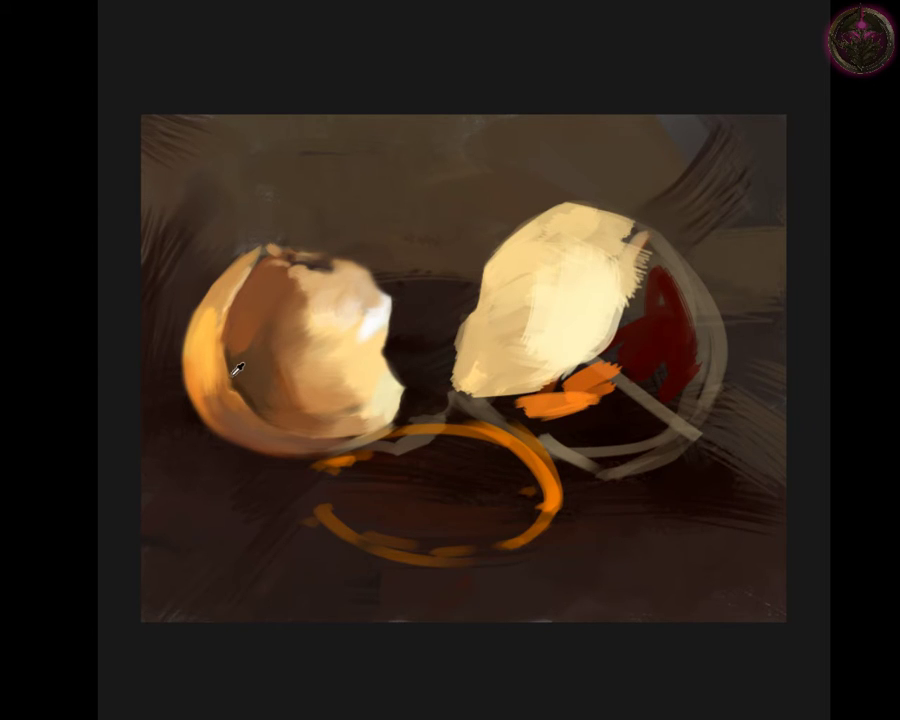
# Step: Paint the shell's lower half orange and red-orange, covering the grey rim lines with dark red
pyautogui.moveTo(589, 398)
pyautogui.mouseDown()
pyautogui.moveTo(462, 406)
pyautogui.moveTo(599, 444)
pyautogui.moveTo(621, 406)
pyautogui.moveTo(640, 428)
pyautogui.mouseUp()
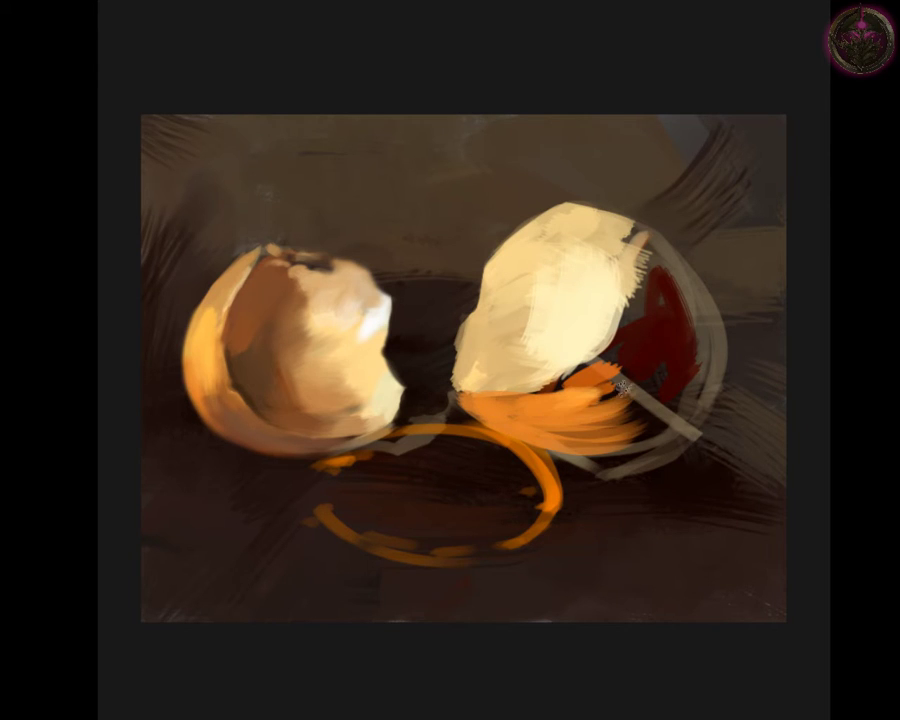
pyautogui.moveTo(643, 353); pyautogui.dragTo(606, 393)
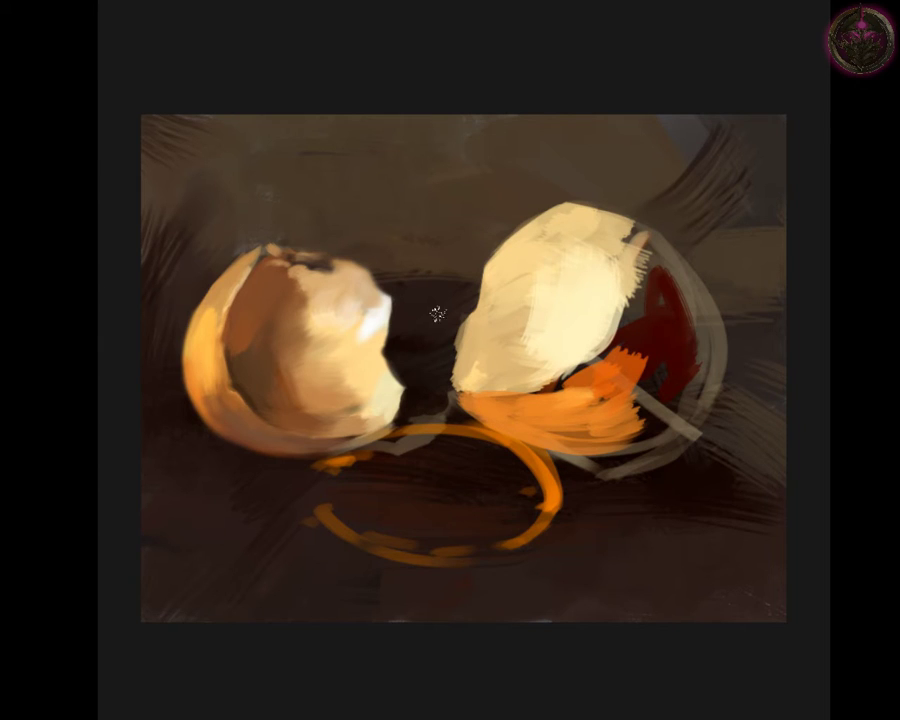
pyautogui.moveTo(612, 392)
pyautogui.mouseDown()
pyautogui.moveTo(652, 352)
pyautogui.moveTo(670, 357)
pyautogui.moveTo(665, 404)
pyautogui.moveTo(695, 360)
pyautogui.mouseUp()
pyautogui.moveTo(678, 410)
pyautogui.mouseDown()
pyautogui.moveTo(633, 474)
pyautogui.moveTo(589, 474)
pyautogui.mouseUp()
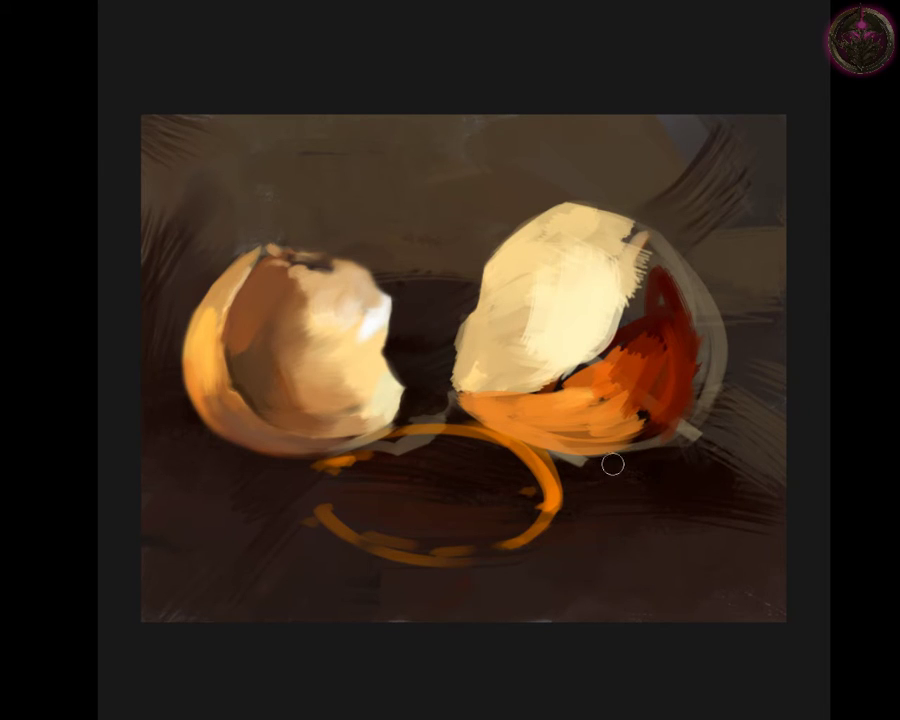
pyautogui.moveTo(613, 468)
pyautogui.mouseDown()
pyautogui.moveTo(707, 422)
pyautogui.moveTo(683, 444)
pyautogui.mouseUp()
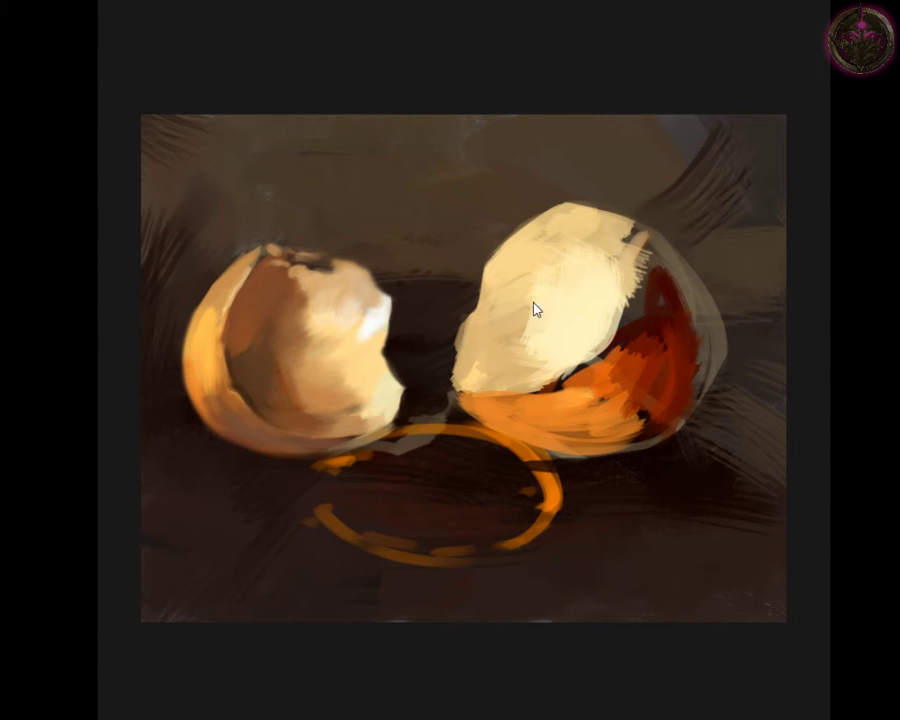
pyautogui.moveTo(698, 379)
pyautogui.mouseDown()
pyautogui.moveTo(721, 285)
pyautogui.moveTo(707, 368)
pyautogui.moveTo(721, 287)
pyautogui.moveTo(700, 351)
pyautogui.mouseUp()
pyautogui.moveTo(709, 400); pyautogui.dragTo(663, 458)
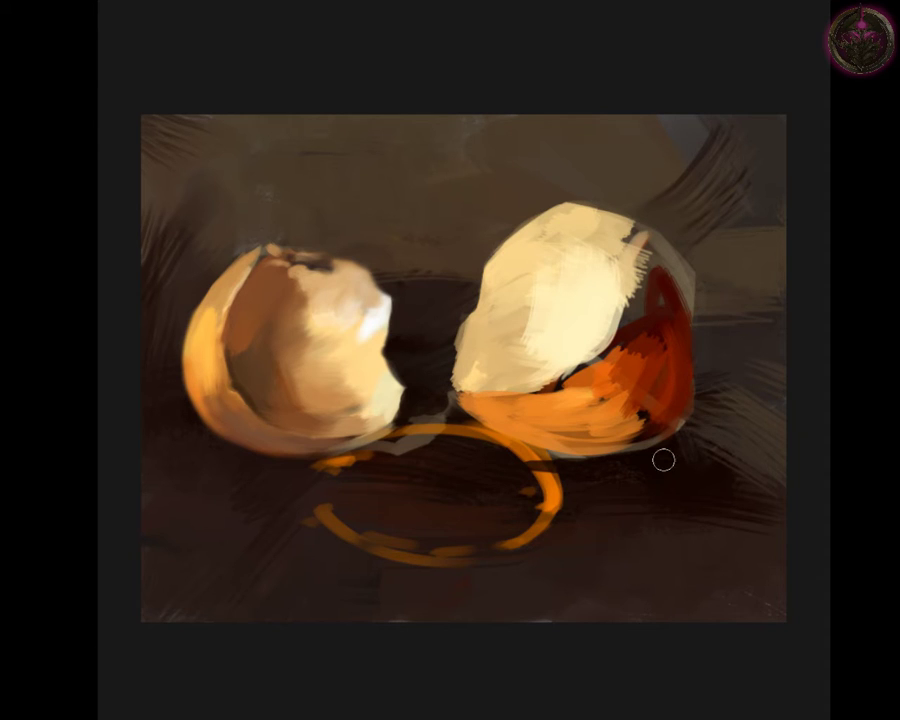
# Step: Round off the right eggshell's top with cream and repaint its right rim red and orange
pyautogui.click(708, 310)
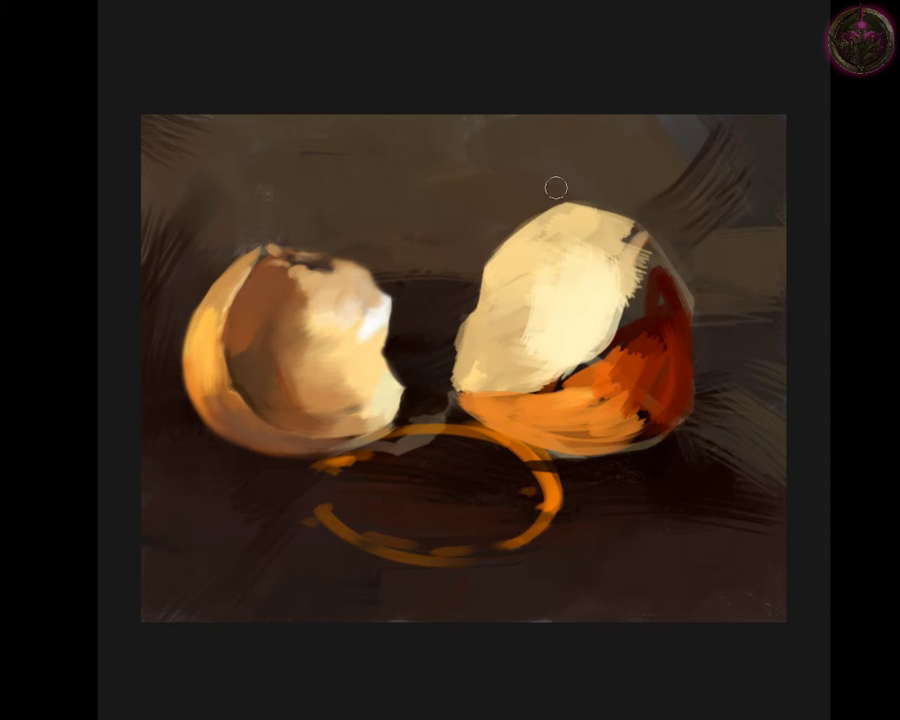
pyautogui.moveTo(619, 207); pyautogui.dragTo(528, 197)
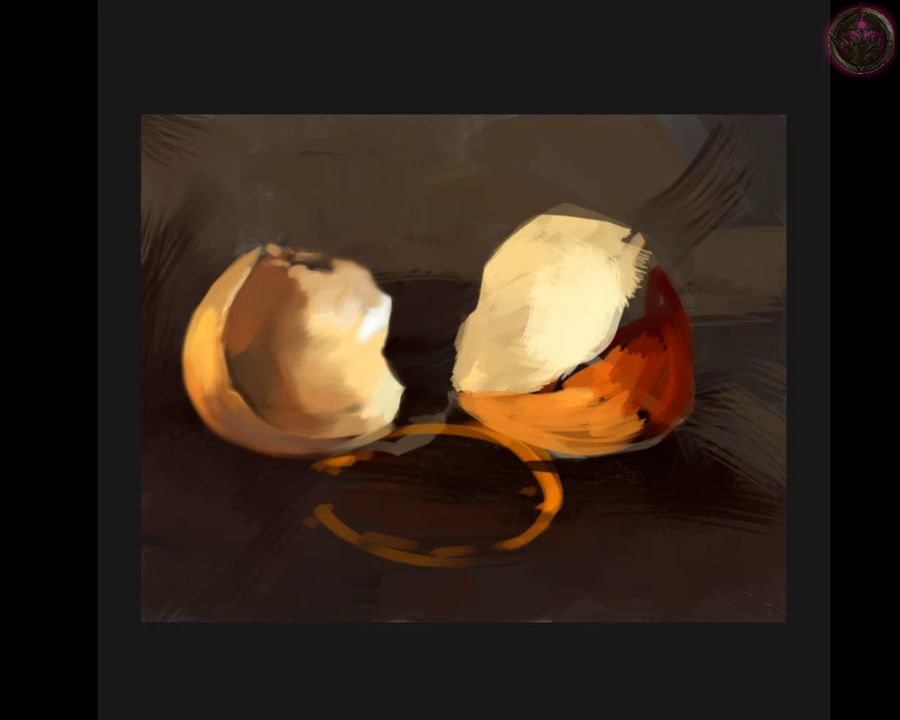
pyautogui.moveTo(521, 230); pyautogui.dragTo(585, 232)
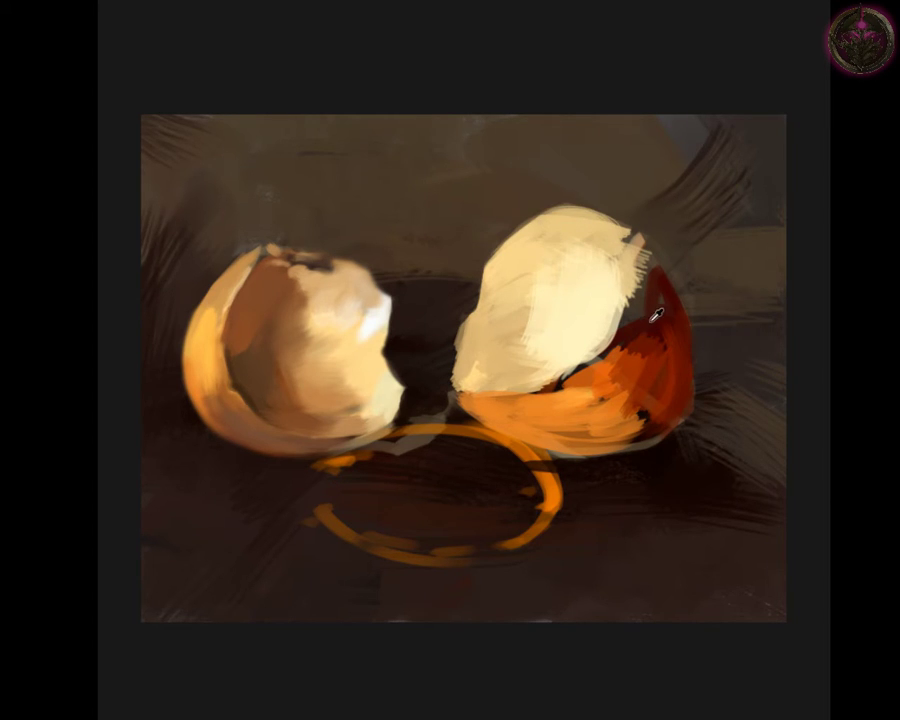
pyautogui.moveTo(642, 318); pyautogui.dragTo(640, 250)
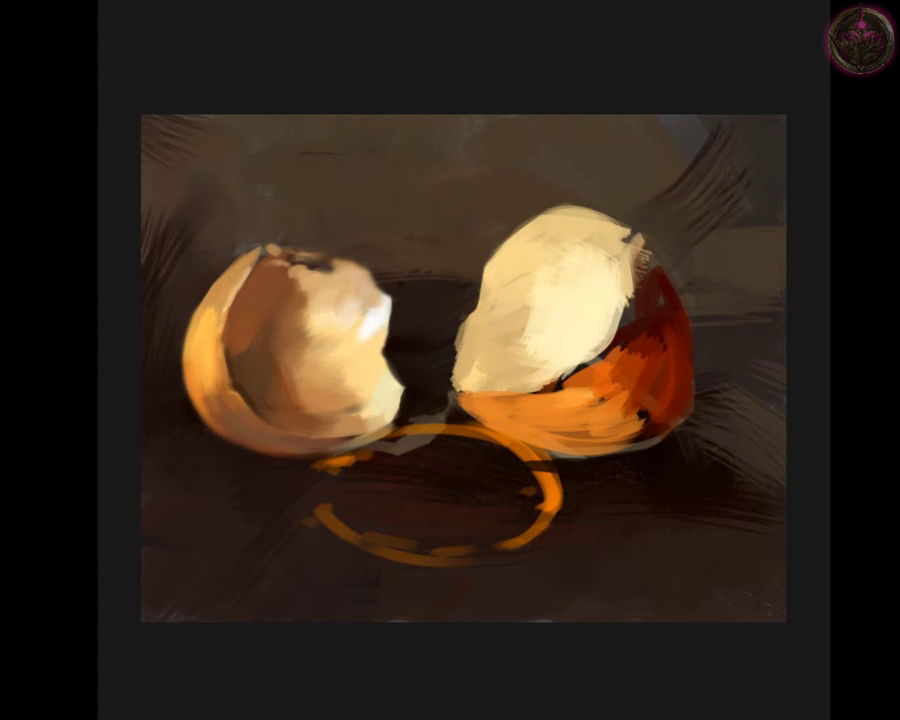
pyautogui.moveTo(643, 298); pyautogui.dragTo(633, 264)
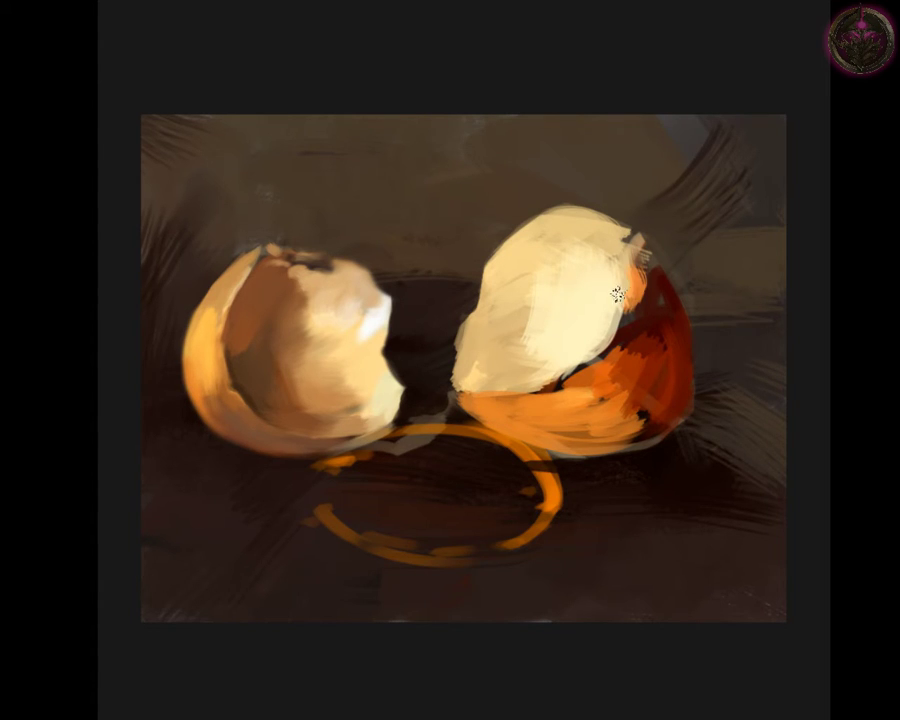
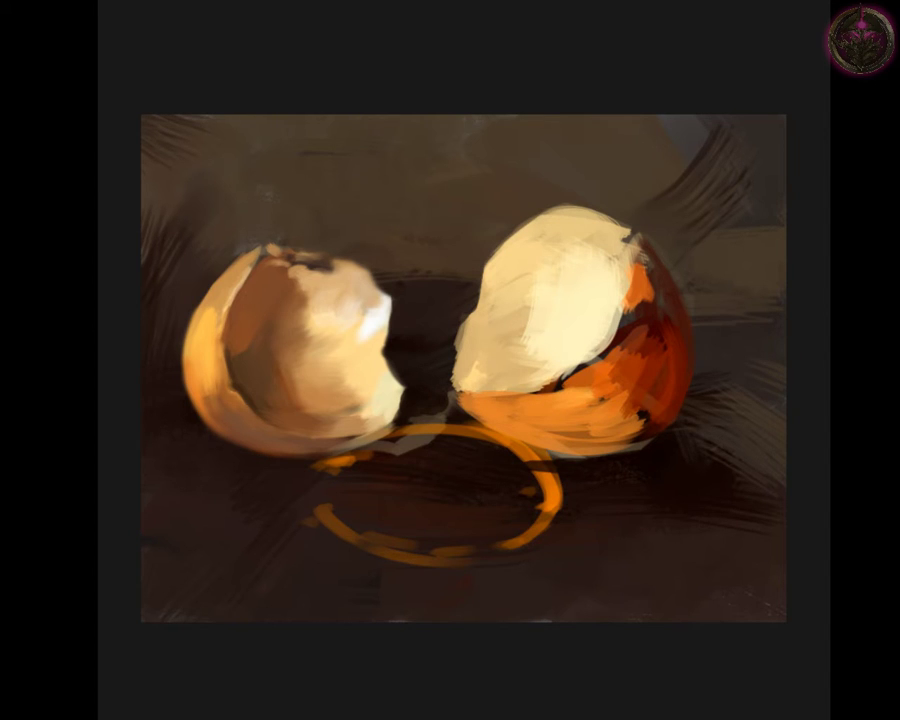
# Step: Paint sampled dark red over the right eggshell's lower right and add a smaller ochre stroke beside its base
pyautogui.keyDown('alt'); pyautogui.click(638, 332); pyautogui.keyUp('alt')
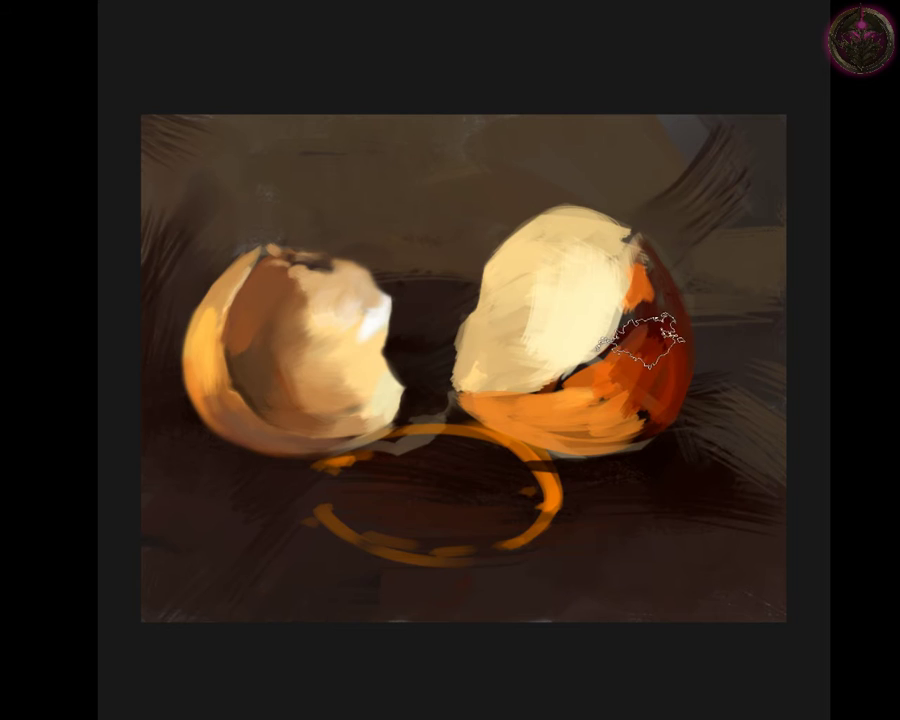
pyautogui.moveTo(640, 345)
pyautogui.mouseDown()
pyautogui.moveTo(598, 418)
pyautogui.moveTo(657, 405)
pyautogui.mouseUp()
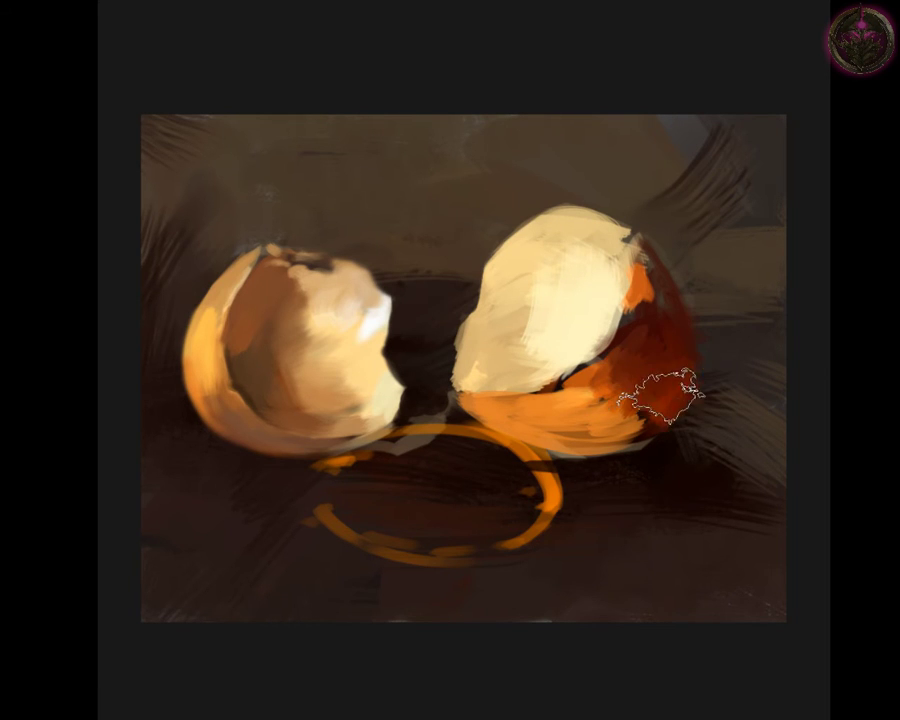
pyautogui.keyDown('alt'); pyautogui.click(657, 458); pyautogui.keyUp('alt')
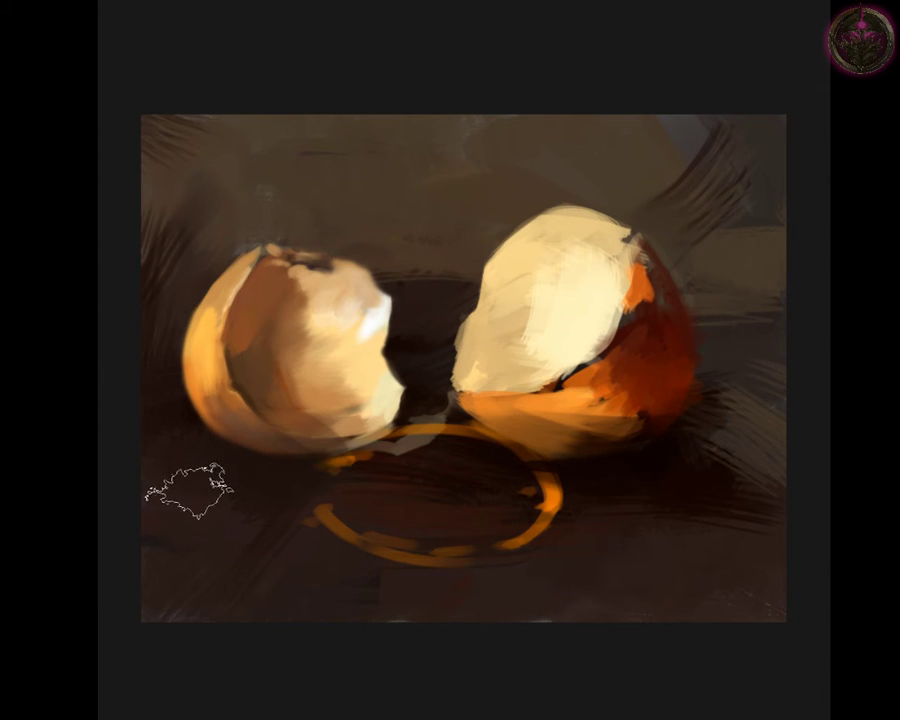
pyautogui.press('[')
pyautogui.press('[')
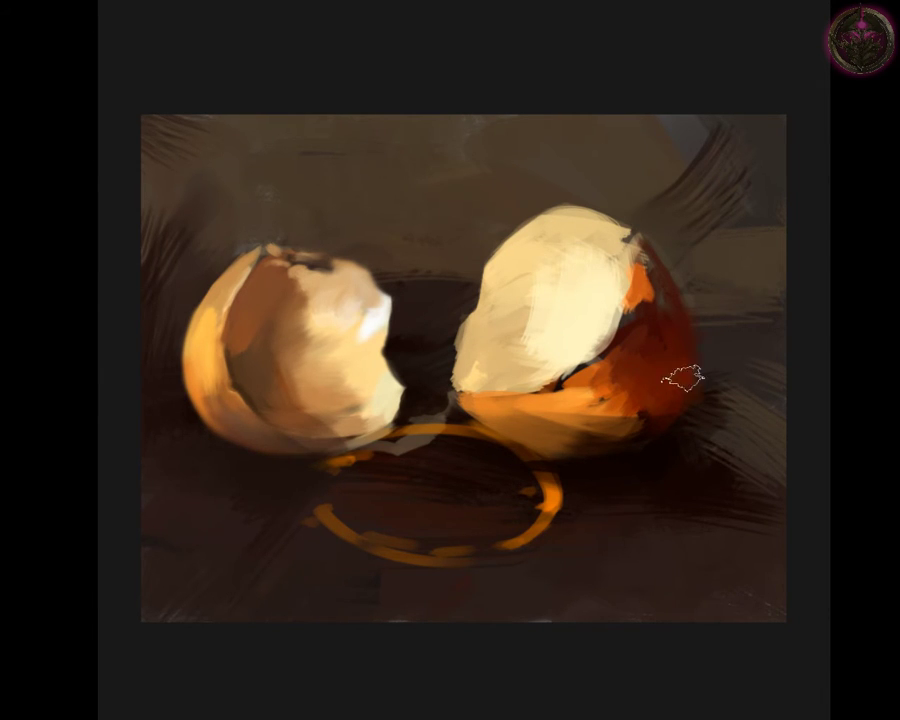
pyautogui.press('[')
pyautogui.moveTo(709, 403)
pyautogui.mouseDown()
pyautogui.moveTo(690, 438)
pyautogui.moveTo(675, 321)
pyautogui.mouseUp()
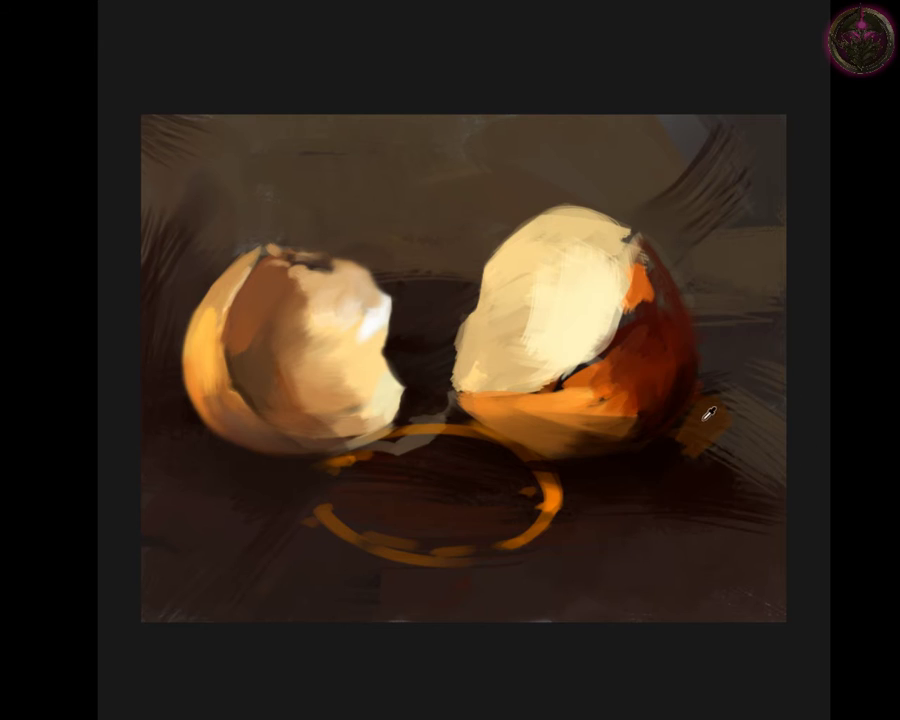
# Step: Paint ochre, orange-brown and darker brown strokes into the shadow just below the right egg
pyautogui.moveTo(666, 443)
pyautogui.mouseDown()
pyautogui.moveTo(686, 435)
pyautogui.moveTo(743, 470)
pyautogui.mouseUp()
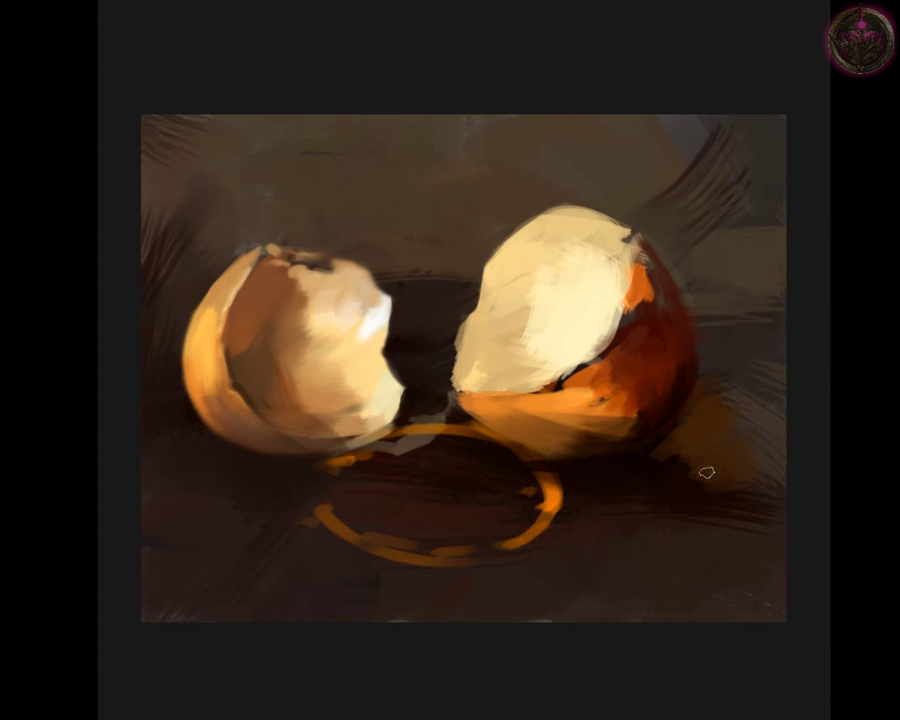
pyautogui.moveTo(706, 472); pyautogui.dragTo(650, 498)
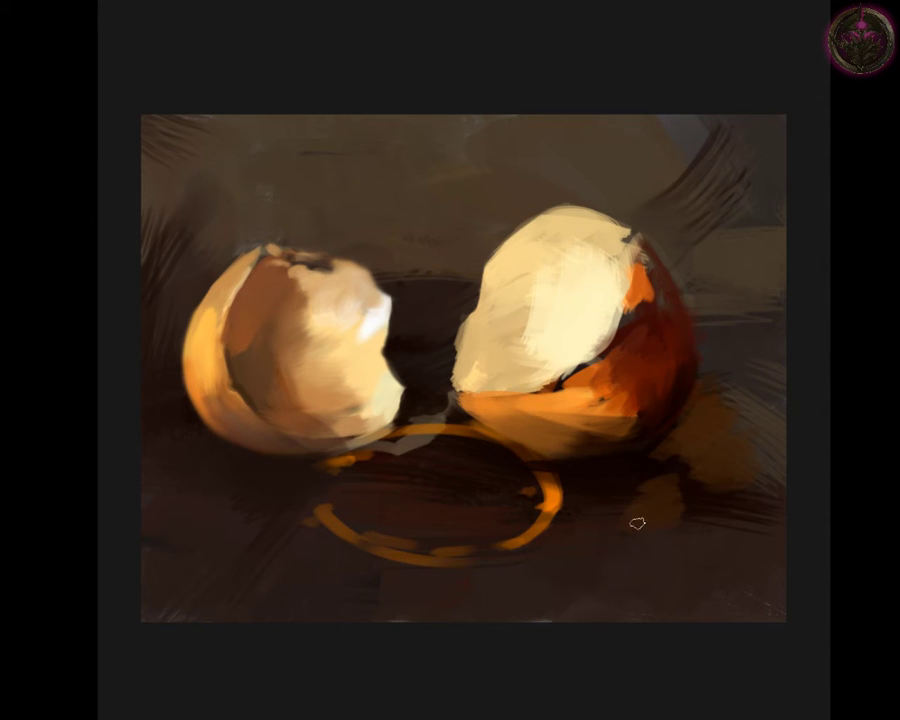
pyautogui.moveTo(635, 522); pyautogui.dragTo(725, 504)
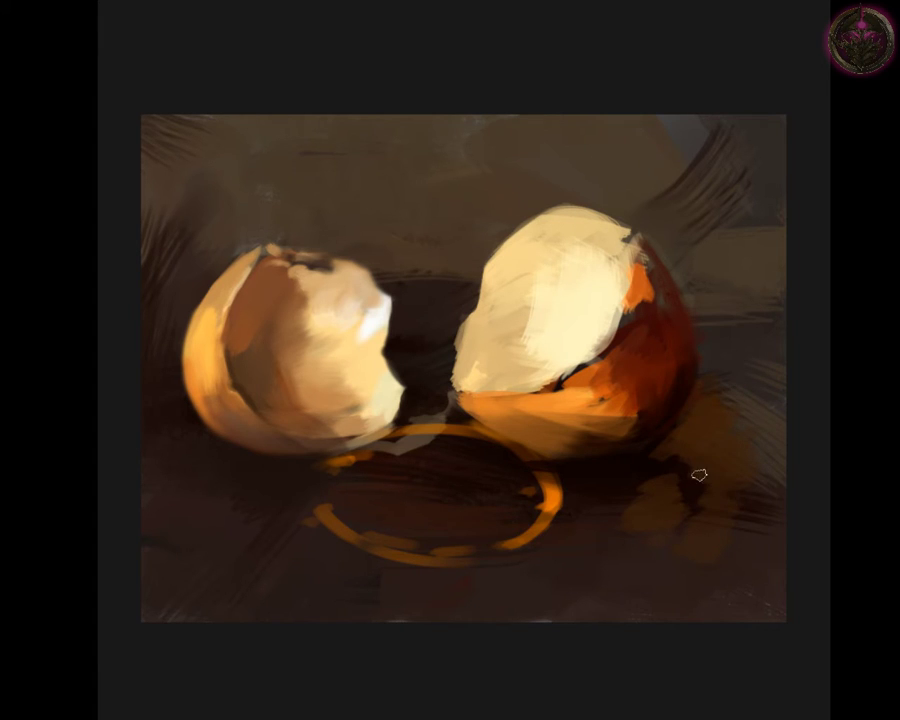
pyautogui.keyDown('ctrl'); pyautogui.click(650, 466); pyautogui.keyUp('ctrl')
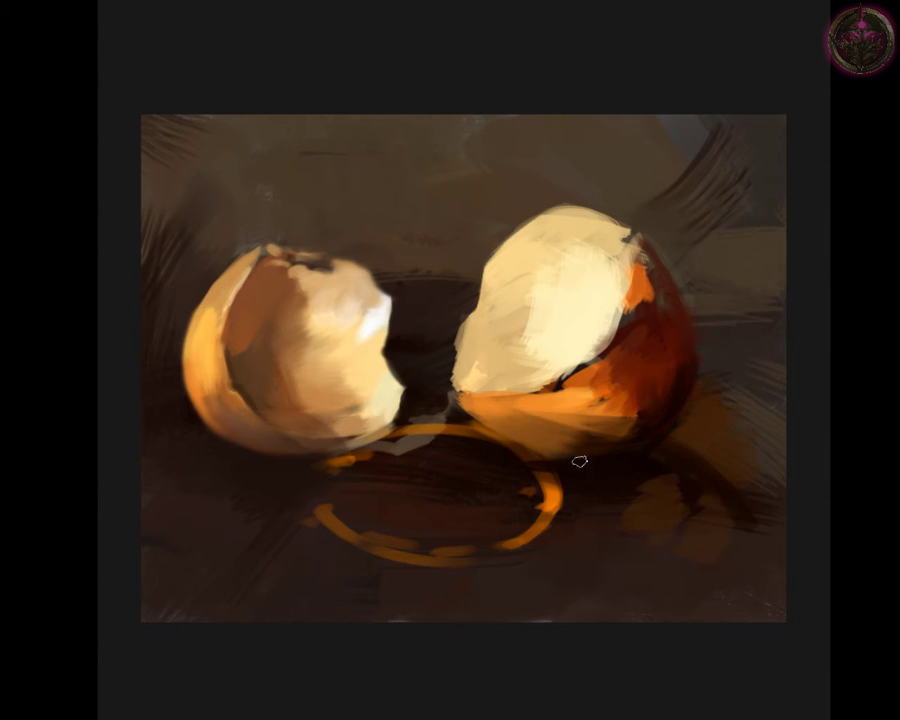
pyautogui.keyDown('ctrl'); pyautogui.click(703, 518); pyautogui.keyUp('ctrl')
pyautogui.moveTo(750, 512); pyautogui.dragTo(695, 486)
pyautogui.moveTo(677, 522)
pyautogui.mouseDown()
pyautogui.moveTo(671, 571)
pyautogui.moveTo(689, 516)
pyautogui.mouseUp()
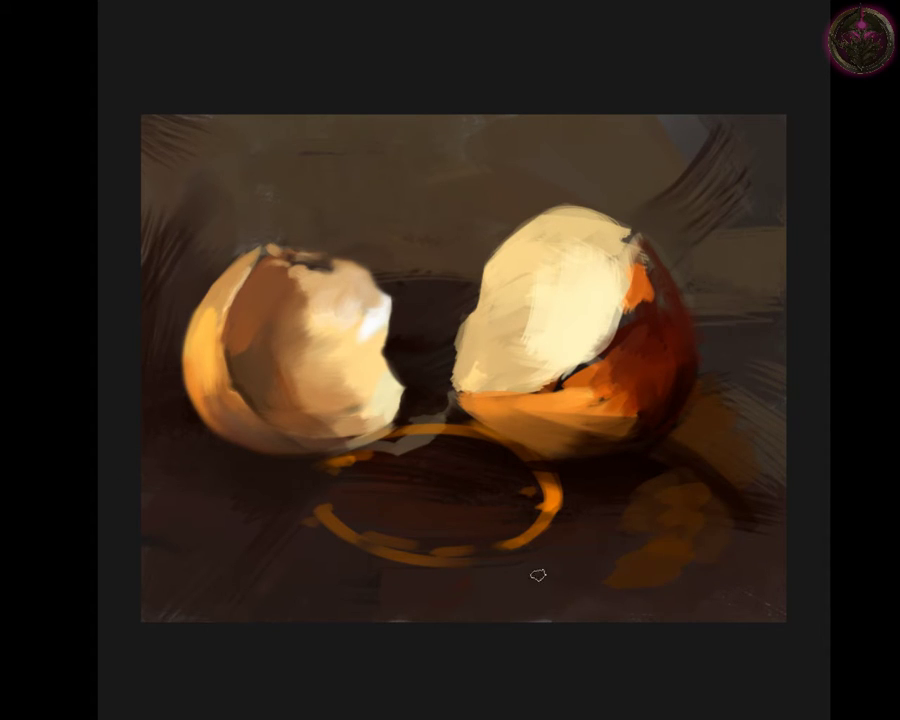
# Step: Add orange diagonal strokes below the ring and brown daubs with a dark curved stroke right of it
pyautogui.moveTo(591, 551)
pyautogui.mouseDown()
pyautogui.moveTo(561, 547)
pyautogui.moveTo(525, 570)
pyautogui.moveTo(585, 545)
pyautogui.mouseUp()
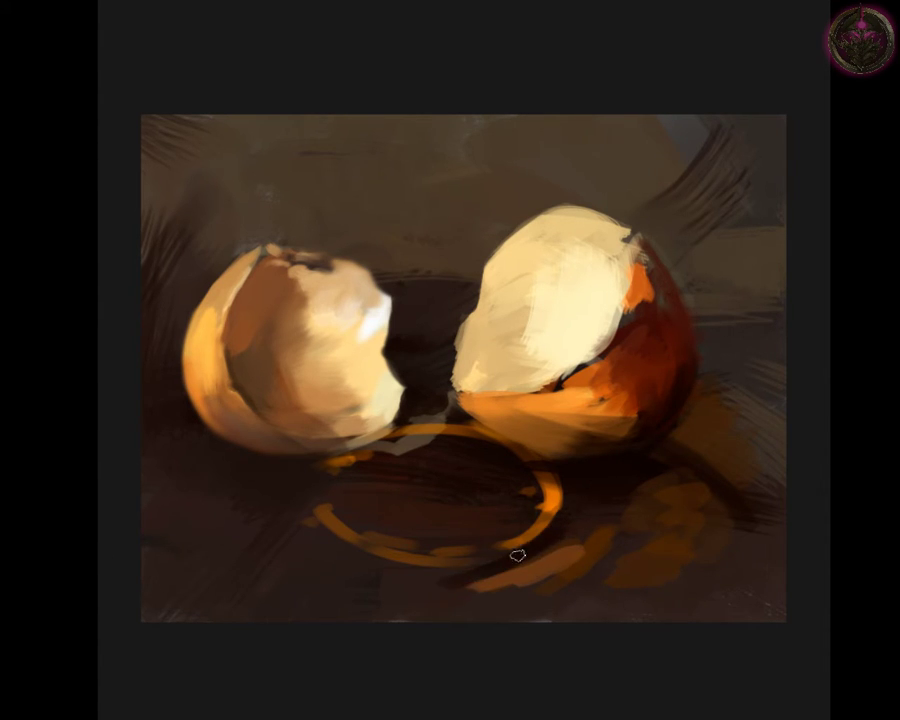
pyautogui.moveTo(572, 559); pyautogui.dragTo(602, 535)
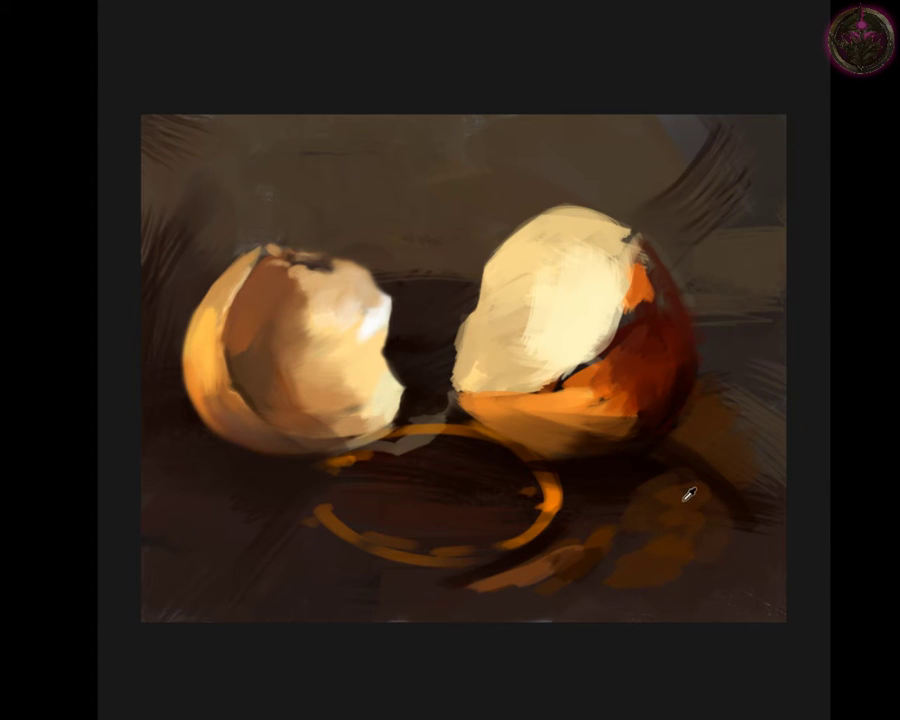
pyautogui.keyDown('alt'); pyautogui.click(665, 558); pyautogui.keyUp('alt')
pyautogui.moveTo(669, 553); pyautogui.dragTo(634, 522)
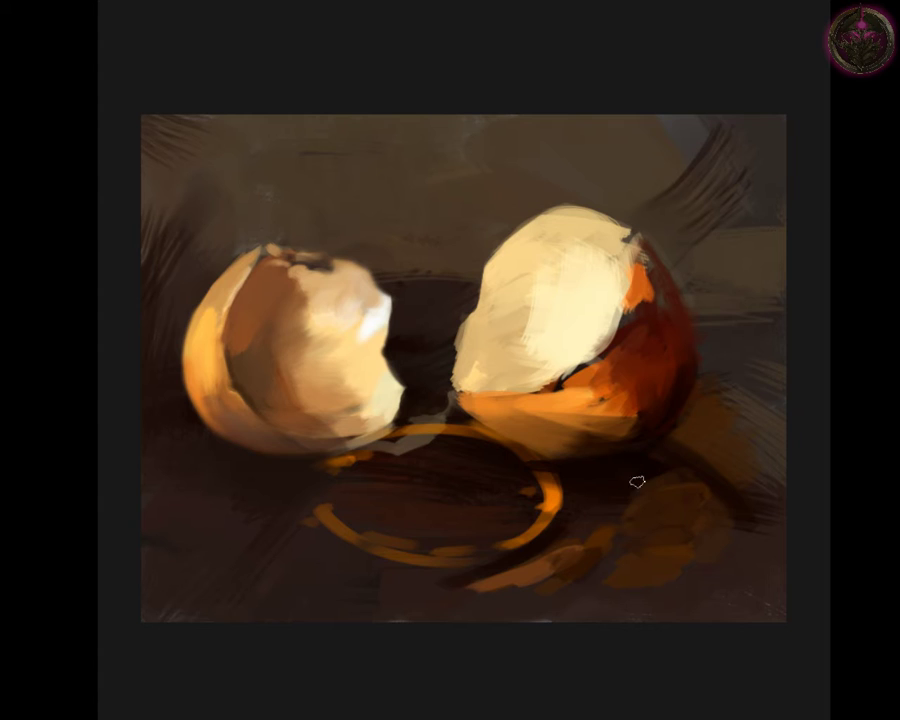
pyautogui.moveTo(616, 499); pyautogui.dragTo(611, 529)
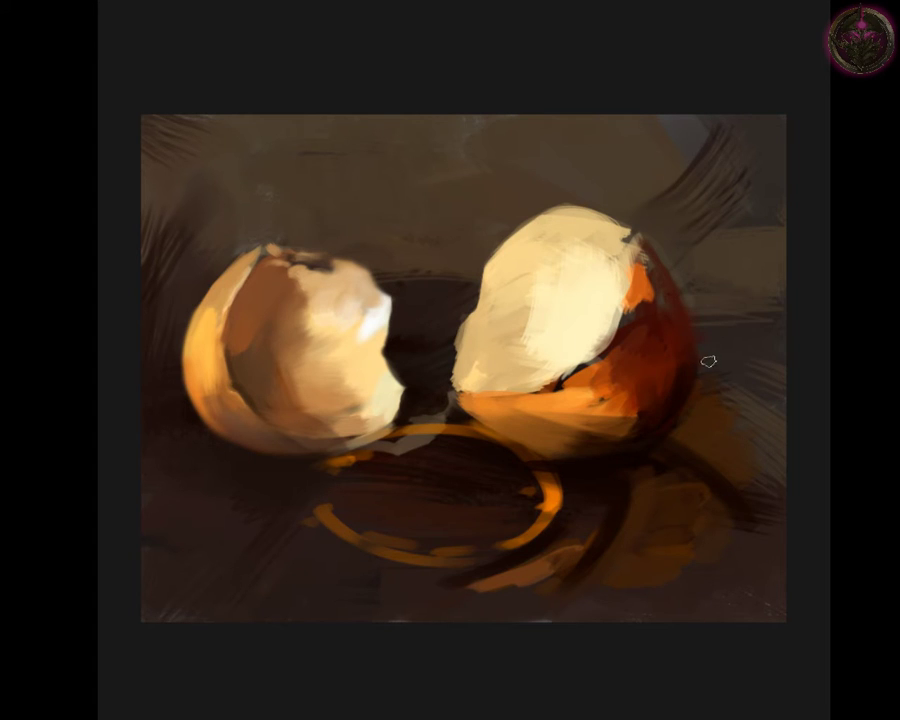
pyautogui.keyDown('ctrl'); pyautogui.click(709, 415); pyautogui.keyUp('ctrl')
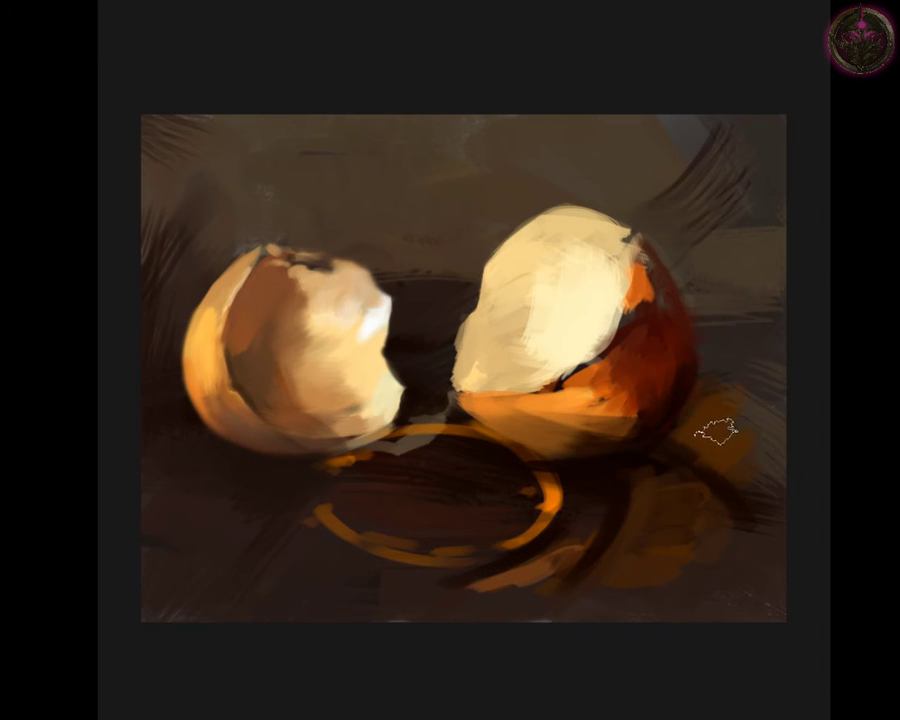
pyautogui.press('[')
pyautogui.press('[')
# Step: With a larger brush, repaint the orange on the right egg's lower side in darker red, redoing the first stroke
pyautogui.press(']')
pyautogui.press(']')
pyautogui.press(']')
pyautogui.press(']')
pyautogui.moveTo(643, 406); pyautogui.dragTo(635, 397)
pyautogui.hotkey('ctrl', 'z')
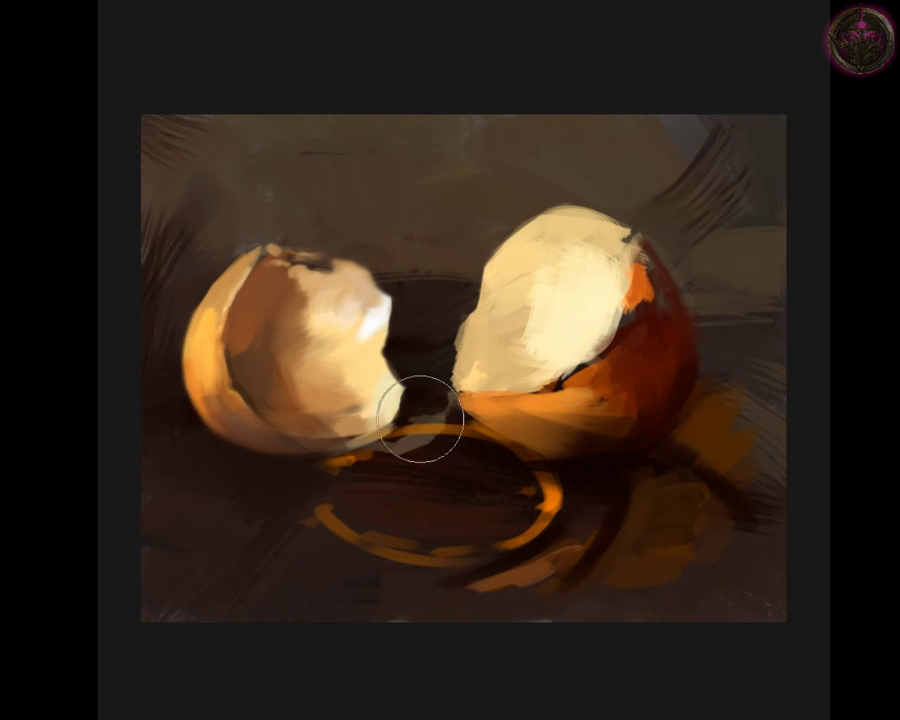
pyautogui.moveTo(610, 440); pyautogui.dragTo(650, 425)
pyautogui.keyDown('alt'); pyautogui.click(648, 410); pyautogui.keyUp('alt')
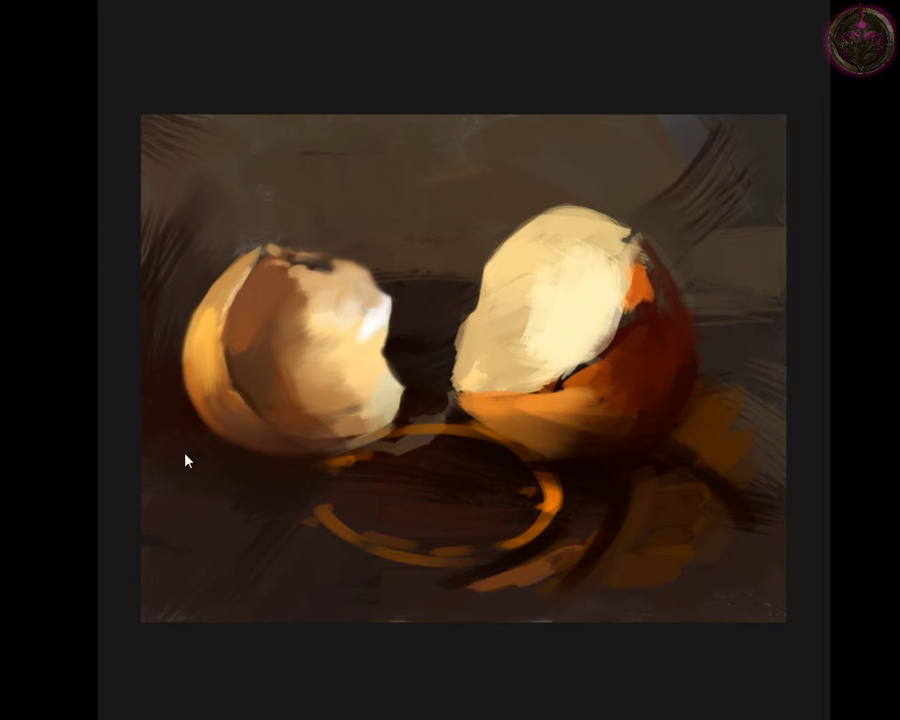
# Step: Brush a darker shadow under the left egg, then add a dull-orange daub sampled from the right shadow
pyautogui.moveTo(227, 492); pyautogui.dragTo(263, 547)
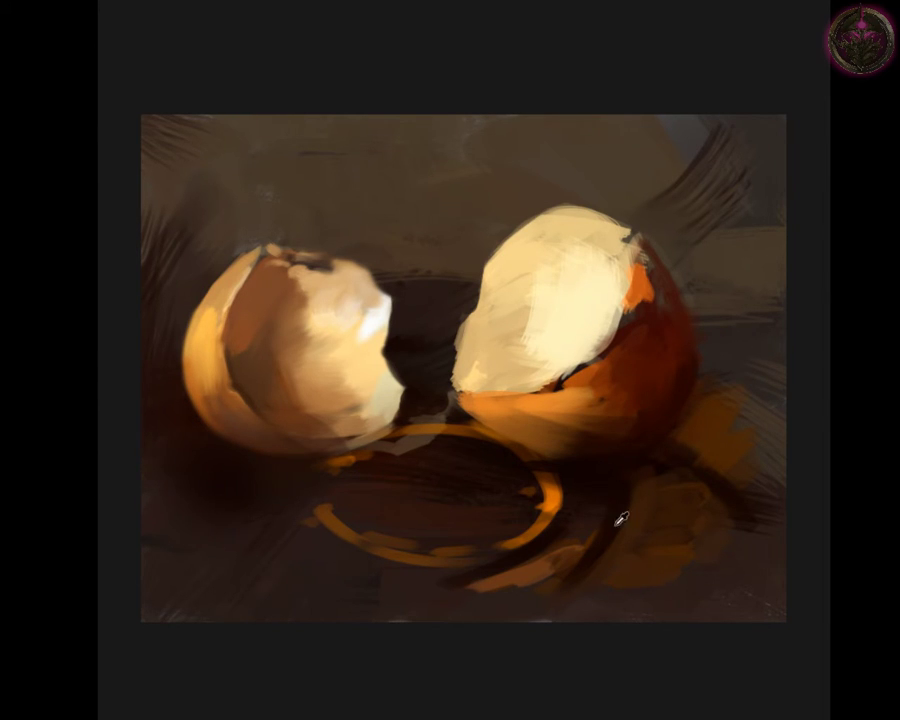
pyautogui.moveTo(620, 518); pyautogui.dragTo(592, 516)
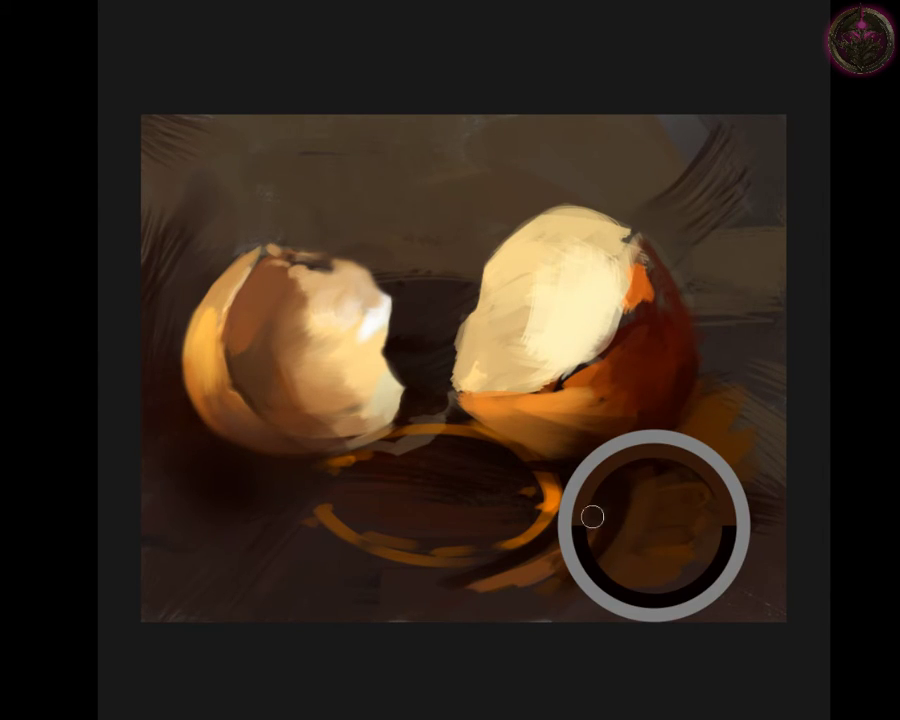
pyautogui.moveTo(592, 516); pyautogui.dragTo(576, 538)
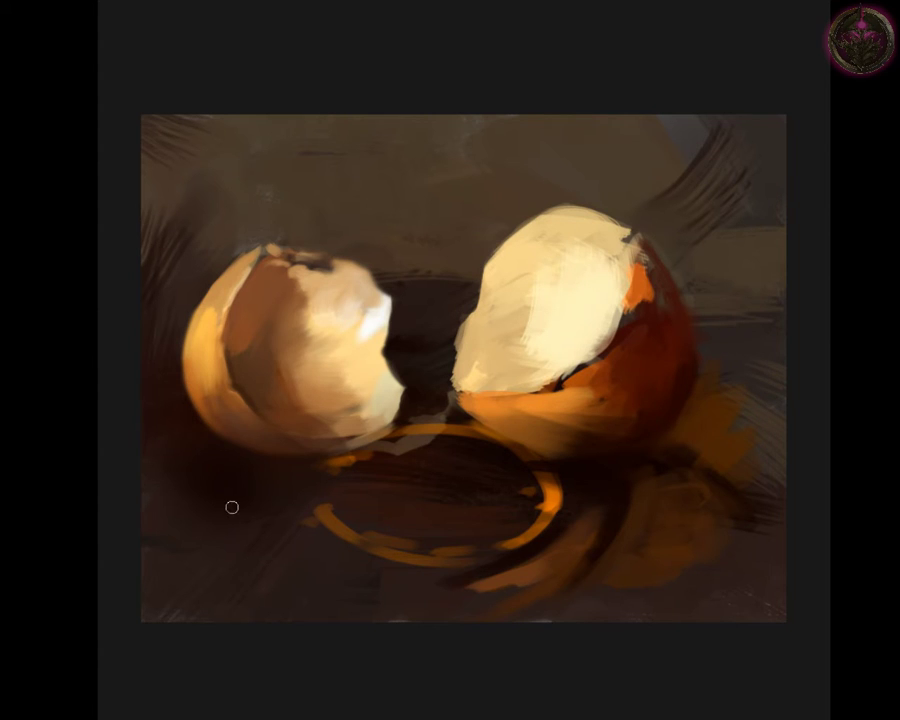
pyautogui.moveTo(242, 513); pyautogui.dragTo(290, 527)
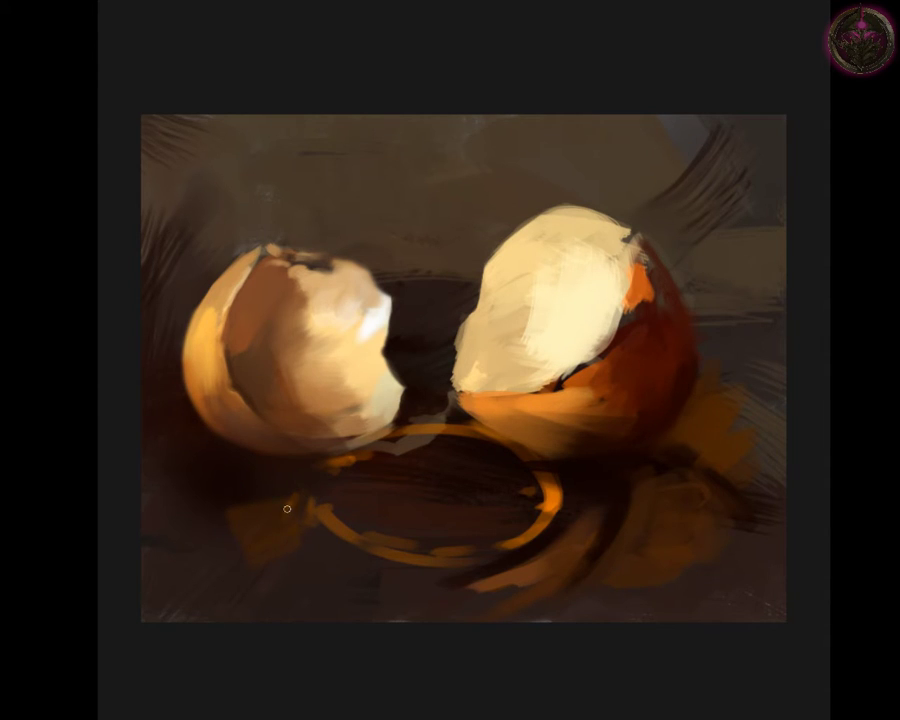
# Step: Paint a thin light diagonal reflection stroke on the tabletop left of the orange ring
pyautogui.moveTo(292, 496); pyautogui.dragTo(277, 520)
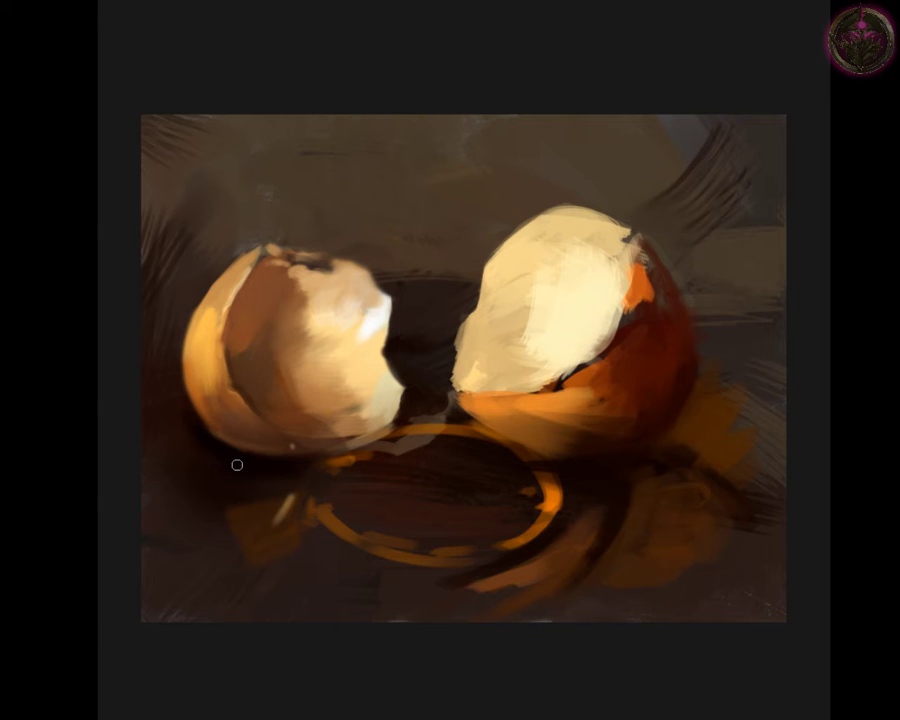
# Step: Paint a dark shadow beneath the right eggshell with a larger brush, then sample several shell colours
pyautogui.press(']')
pyautogui.press(']')
pyautogui.press(']')
pyautogui.moveTo(633, 428)
pyautogui.mouseDown()
pyautogui.moveTo(597, 456)
pyautogui.moveTo(673, 430)
pyautogui.mouseUp()
pyautogui.press('[')
pyautogui.press('[')
pyautogui.press('[')
pyautogui.keyDown('alt'); pyautogui.click(552, 408); pyautogui.keyUp('alt')
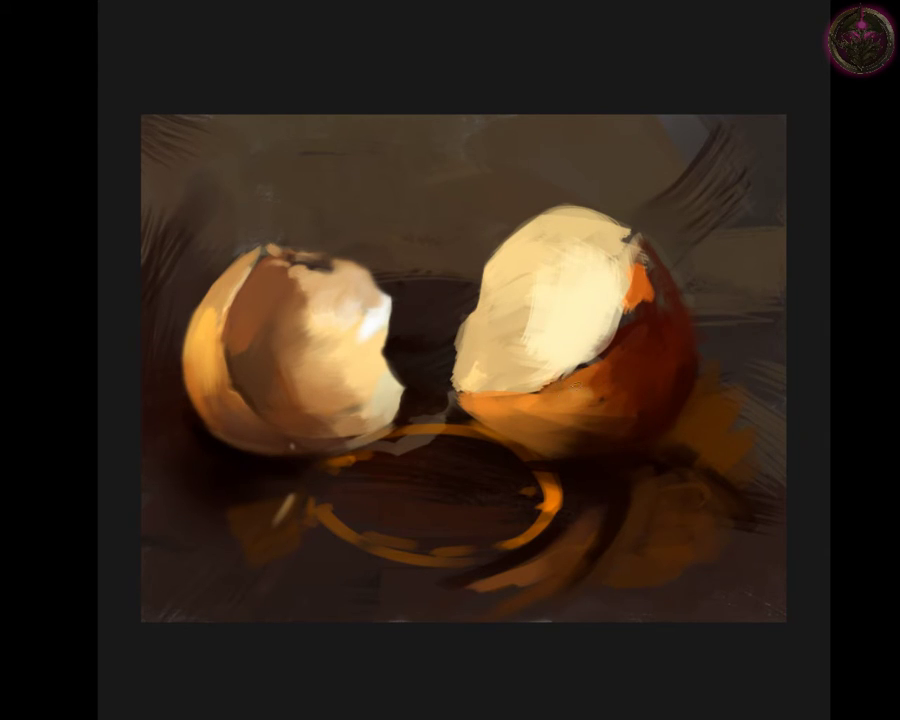
pyautogui.keyDown('alt'); pyautogui.click(575, 397); pyautogui.keyUp('alt')
pyautogui.click(613, 370)
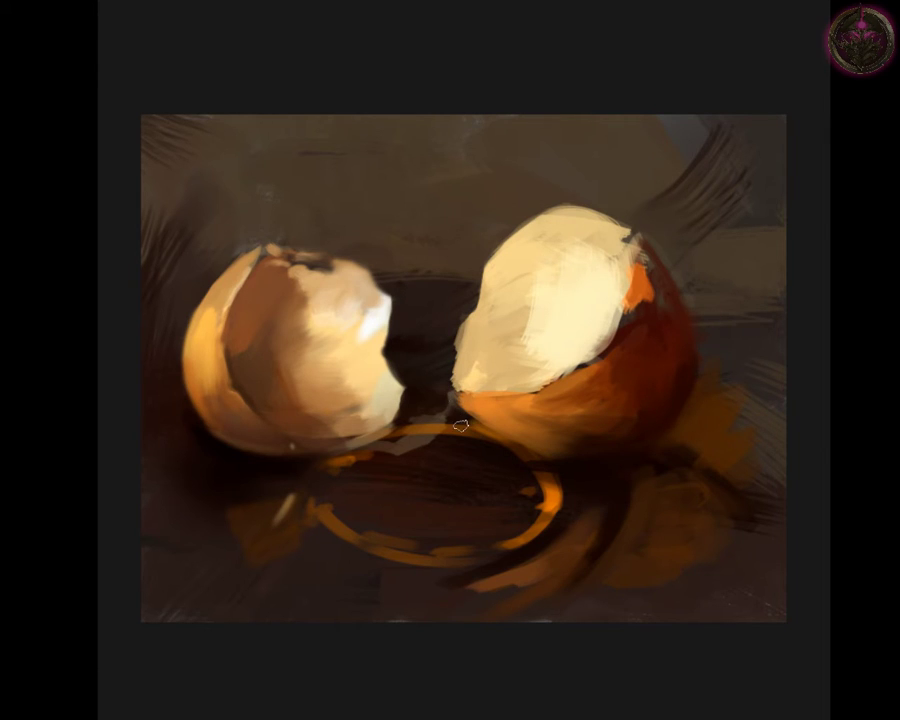
# Step: Sample colours and dab a muted greyish tone on the lower-left of the right egg's pale interior
pyautogui.keyDown('alt'); pyautogui.click(428, 360); pyautogui.keyUp('alt')
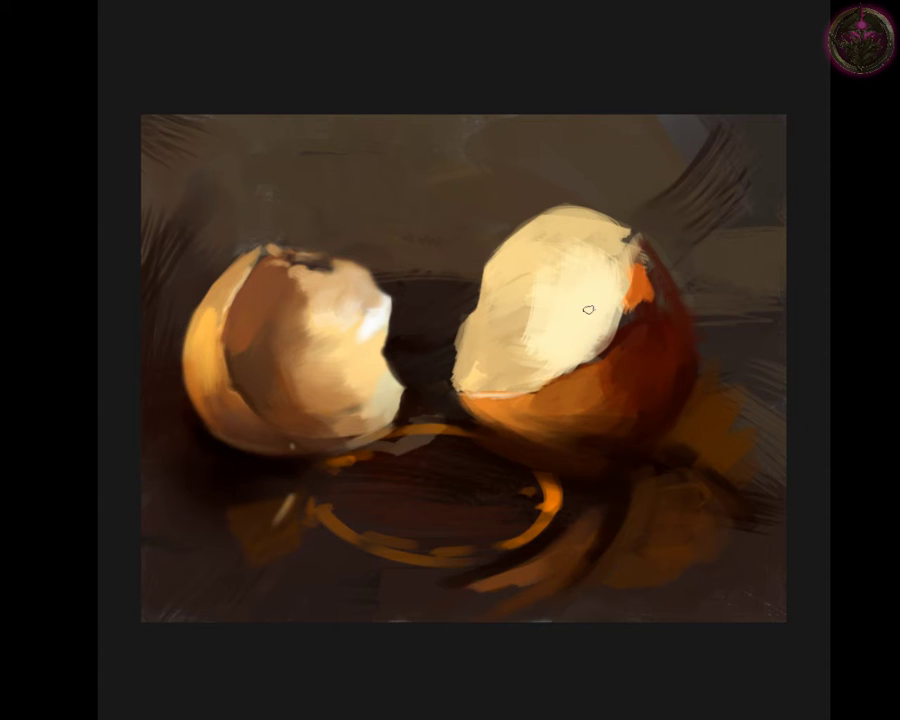
pyautogui.keyDown('ctrl'); pyautogui.click(594, 381); pyautogui.keyUp('ctrl')
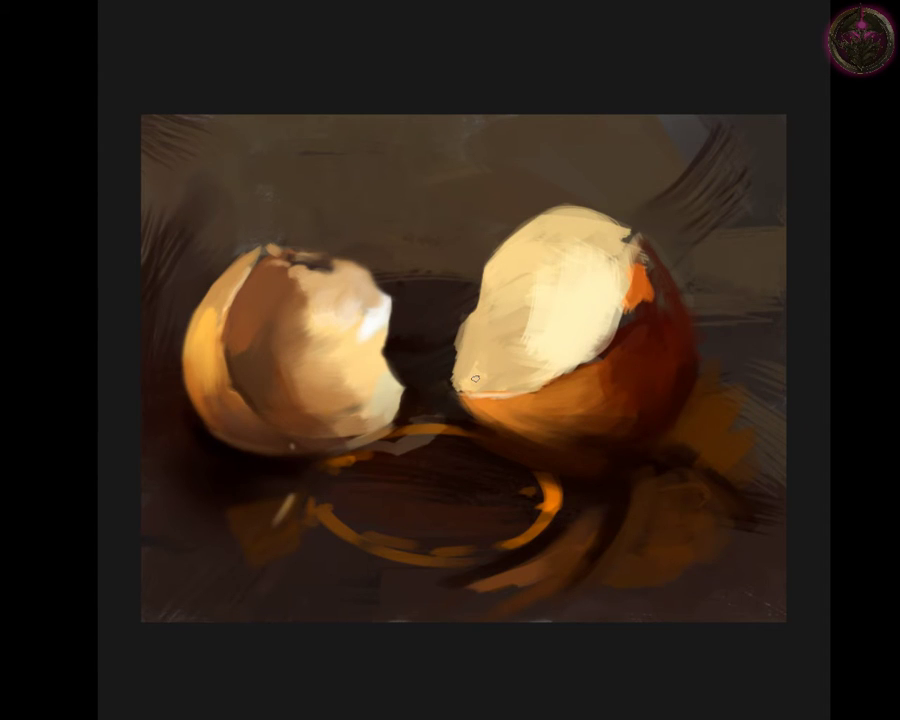
pyautogui.moveTo(475, 378)
pyautogui.mouseDown()
pyautogui.moveTo(481, 366)
pyautogui.moveTo(518, 393)
pyautogui.moveTo(477, 384)
pyautogui.mouseUp()
pyautogui.keyDown('alt'); pyautogui.click(540, 367); pyautogui.keyUp('alt')
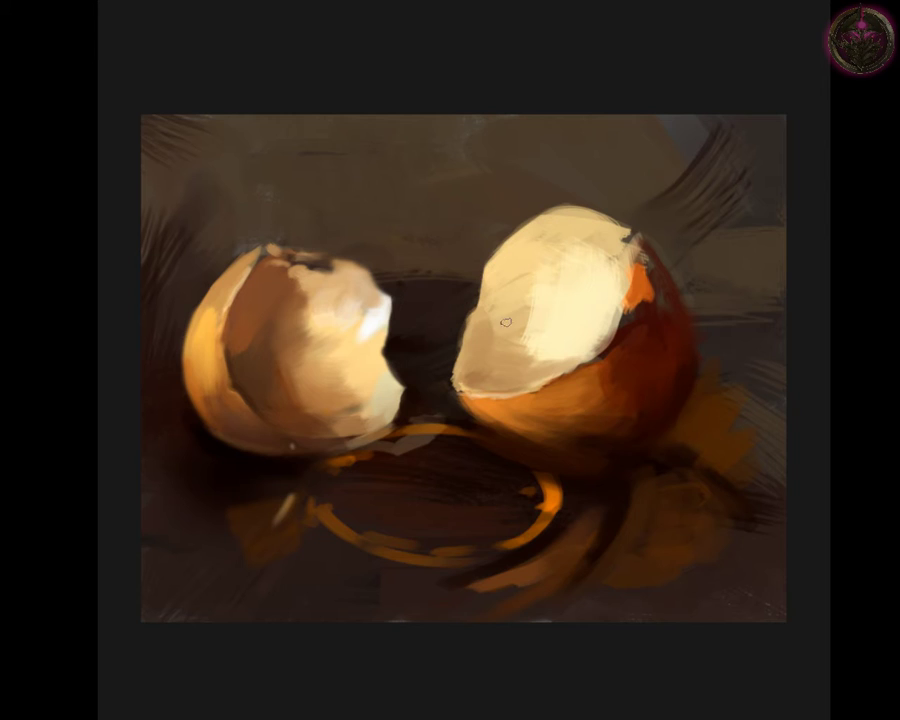
# Step: Lighten and smooth the right eggshell's pale top and its lower-left interior edge
pyautogui.keyDown('alt'); pyautogui.click(546, 347); pyautogui.keyUp('alt')
pyautogui.moveTo(527, 354)
pyautogui.mouseDown()
pyautogui.moveTo(542, 342)
pyautogui.moveTo(520, 353)
pyautogui.mouseUp()
pyautogui.moveTo(486, 363)
pyautogui.mouseDown()
pyautogui.moveTo(530, 363)
pyautogui.moveTo(486, 378)
pyautogui.mouseUp()
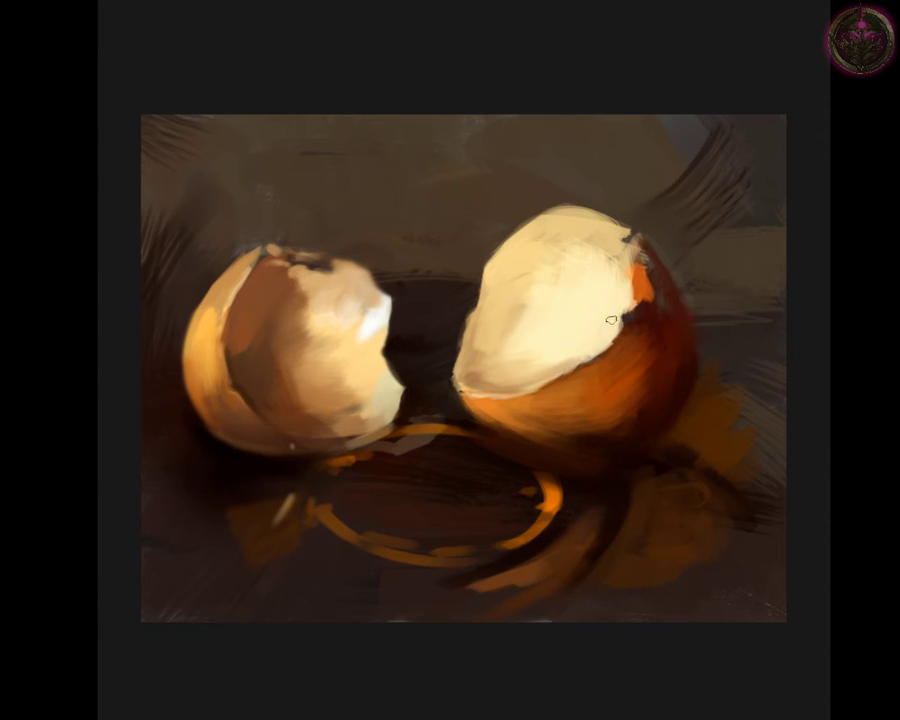
# Step: Repaint below the orange patch in brownish-orange and darken the red side near the crack
pyautogui.moveTo(640, 311); pyautogui.dragTo(646, 287)
pyautogui.moveTo(627, 316); pyautogui.dragTo(626, 344)
pyautogui.moveTo(635, 348); pyautogui.dragTo(636, 310)
pyautogui.click(666, 296)
pyautogui.moveTo(688, 343); pyautogui.dragTo(647, 342)
pyautogui.keyDown('ctrl'); pyautogui.click(638, 335); pyautogui.keyUp('ctrl')
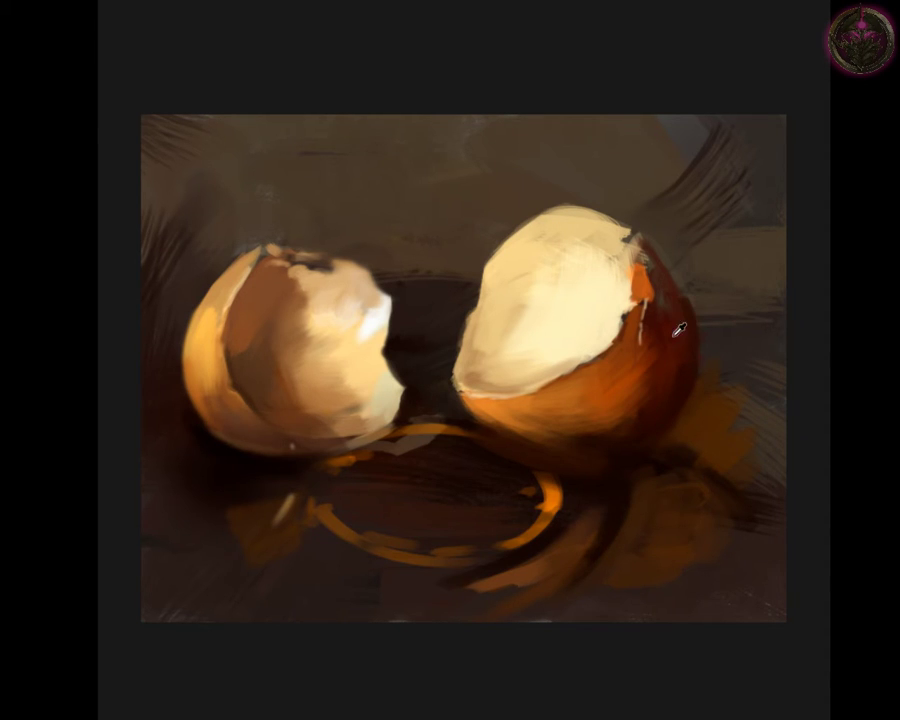
# Step: Paint a dark shadow right of the right eggshell and touch up its upper rim with light grey
pyautogui.moveTo(680, 310); pyautogui.dragTo(689, 352)
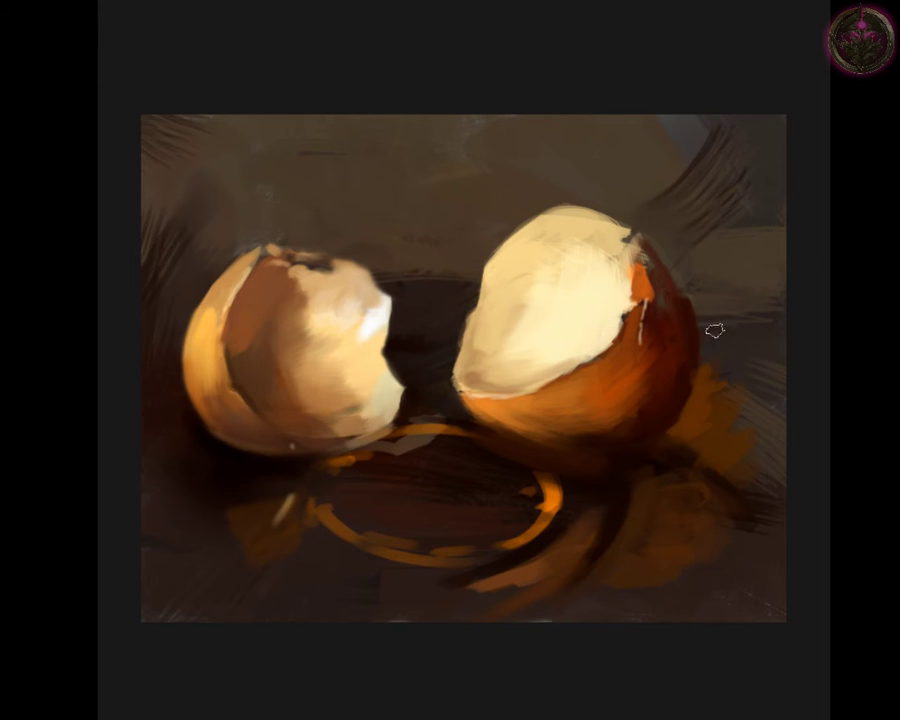
pyautogui.moveTo(708, 292); pyautogui.dragTo(704, 378)
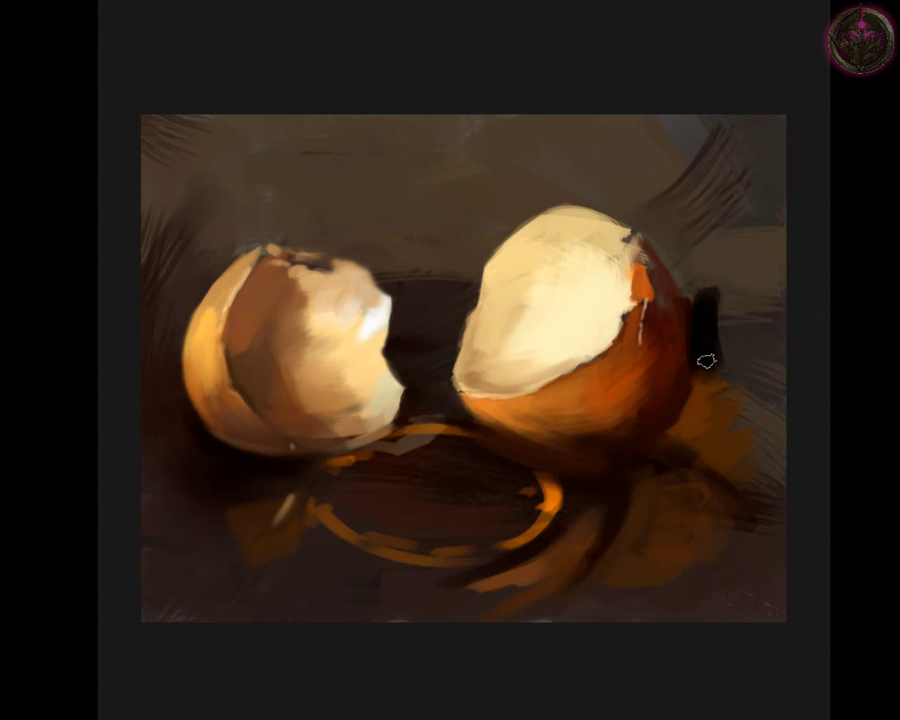
pyautogui.keyDown('ctrl'); pyautogui.click(684, 346); pyautogui.keyUp('ctrl')
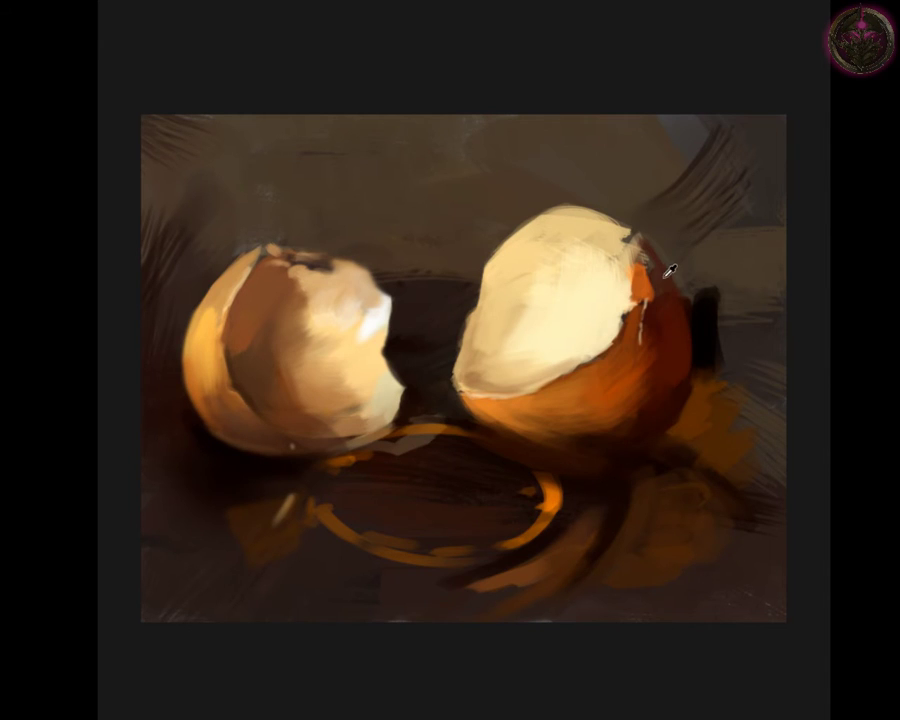
pyautogui.keyDown('ctrl'); pyautogui.click(640, 260); pyautogui.keyUp('ctrl')
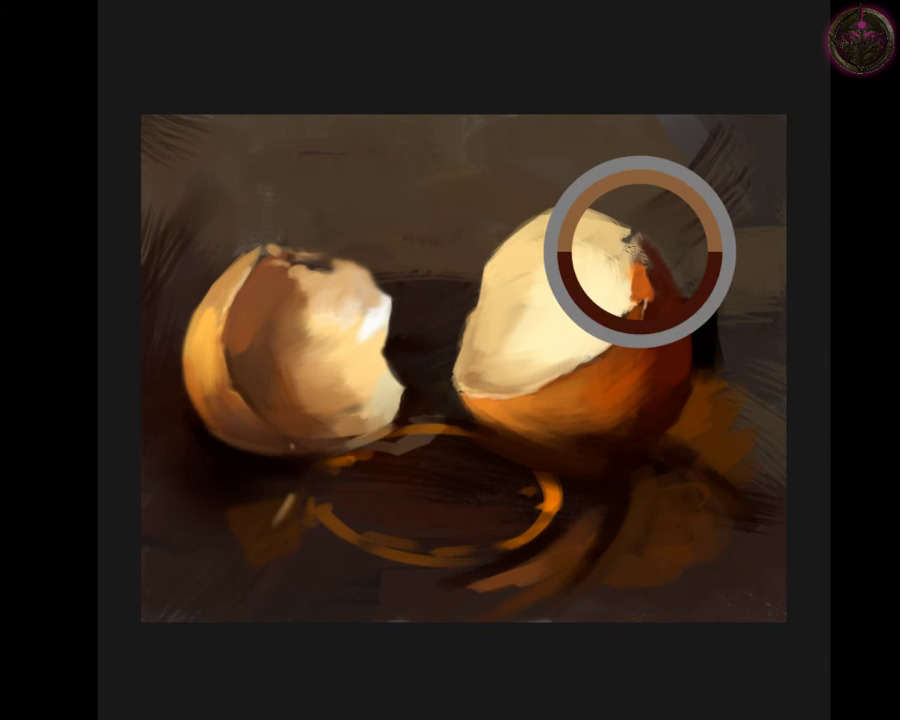
pyautogui.click(645, 257)
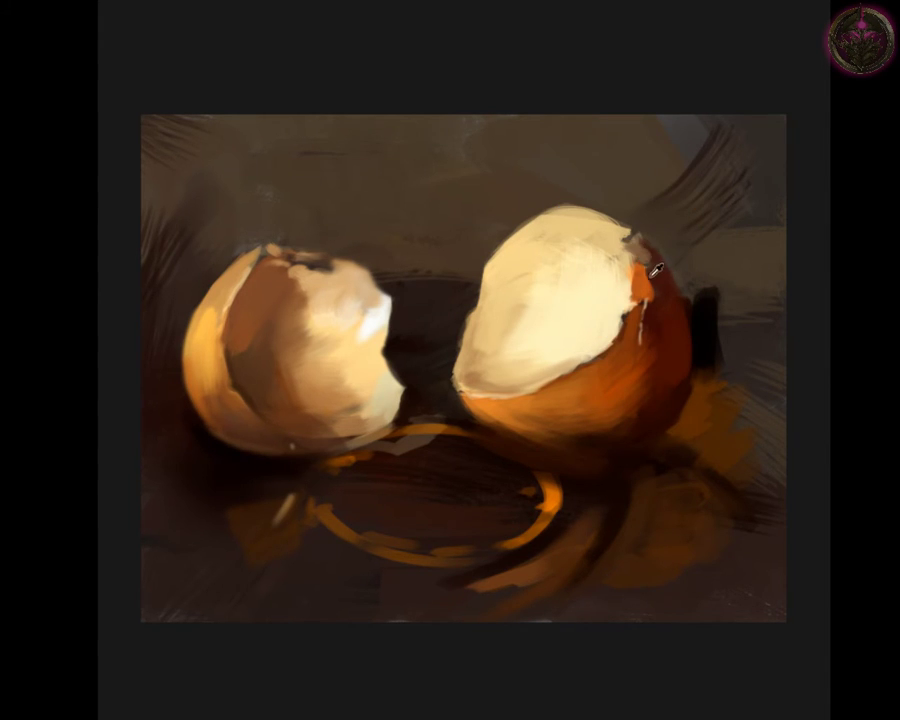
pyautogui.moveTo(643, 258); pyautogui.dragTo(636, 248)
pyautogui.click(637, 242)
# Step: Draw two light crack lines down the right eggshell and cover the crack's top with orange
pyautogui.keyDown('alt'); pyautogui.click(605, 232); pyautogui.keyUp('alt')
pyautogui.keyDown('alt'); pyautogui.click(612, 228); pyautogui.keyUp('alt')
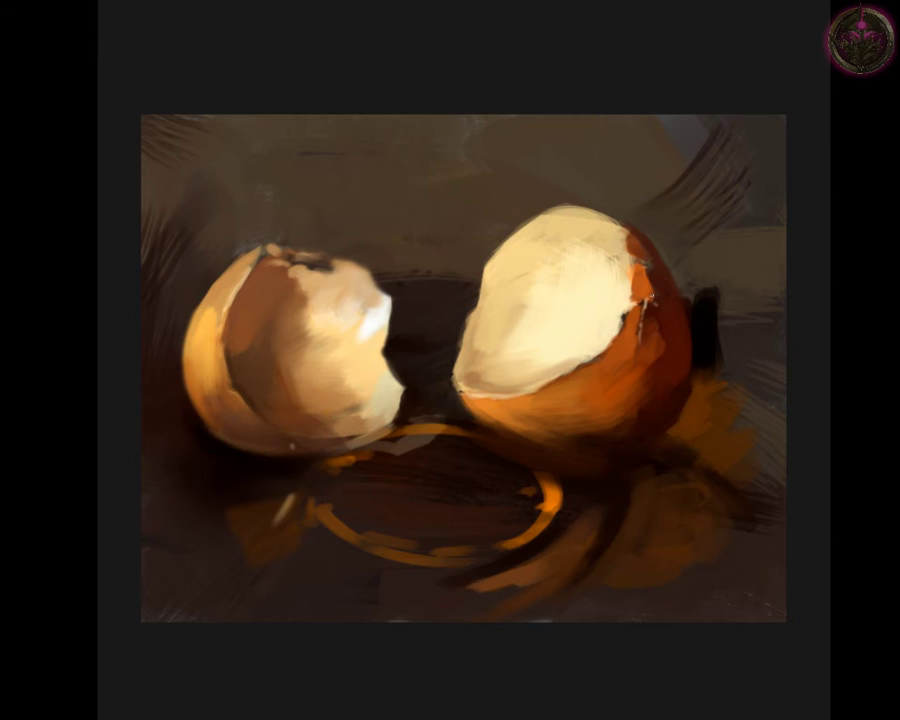
pyautogui.moveTo(651, 295)
pyautogui.mouseDown()
pyautogui.moveTo(660, 335)
pyautogui.moveTo(642, 389)
pyautogui.mouseUp()
pyautogui.moveTo(645, 396); pyautogui.dragTo(631, 424)
pyautogui.moveTo(651, 284); pyautogui.dragTo(650, 268)
pyautogui.moveTo(650, 290); pyautogui.dragTo(649, 272)
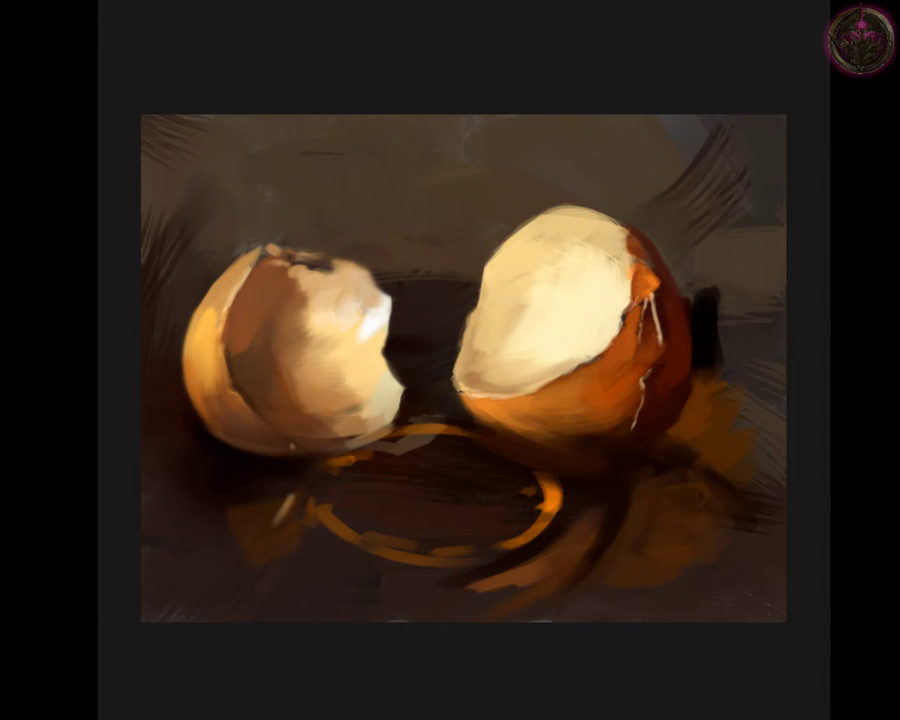
# Step: Sample shell colours, dab a small light highlight, and extend thin crack strokes lower on the right egg
pyautogui.keyDown('alt'); pyautogui.click(628, 278); pyautogui.keyUp('alt')
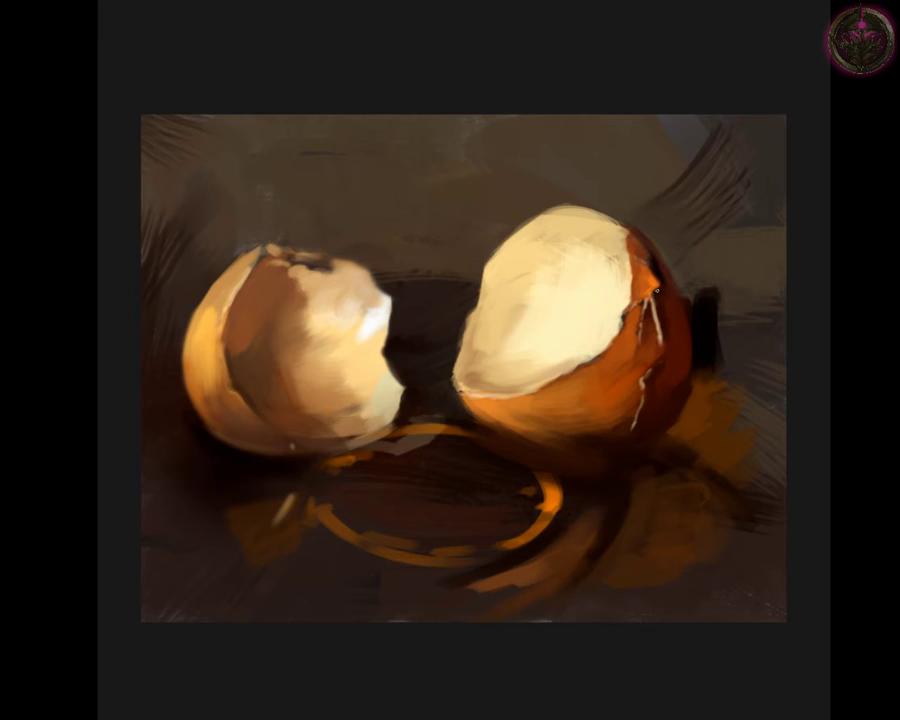
pyautogui.keyDown('ctrl'); pyautogui.click(651, 283); pyautogui.keyUp('ctrl')
pyautogui.keyDown('alt'); pyautogui.click(648, 353); pyautogui.keyUp('alt')
pyautogui.moveTo(370, 322); pyautogui.dragTo(376, 330)
pyautogui.moveTo(651, 332); pyautogui.dragTo(658, 342)
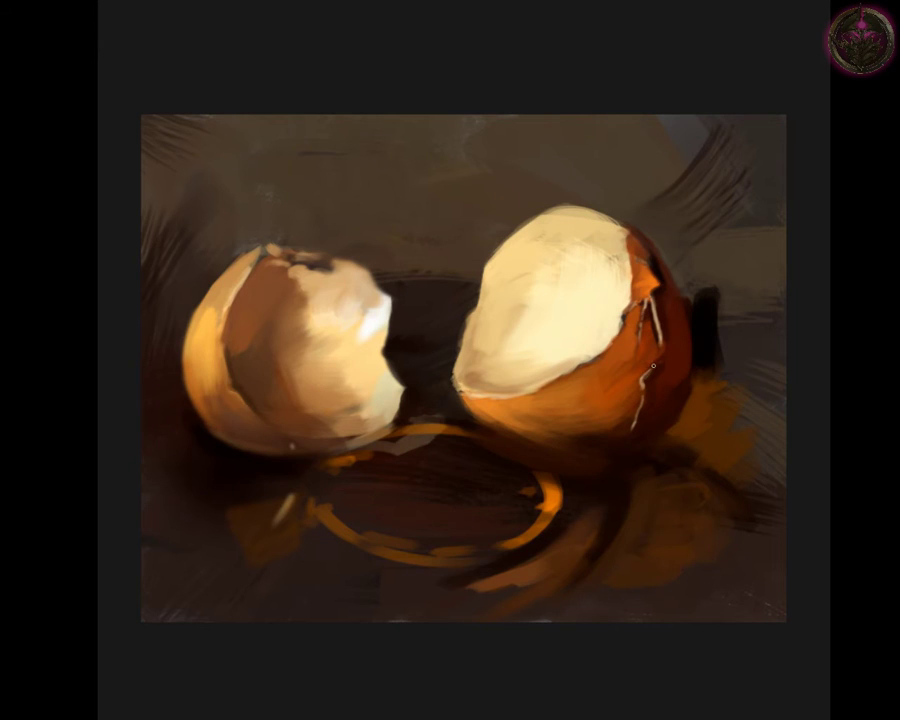
pyautogui.moveTo(654, 362); pyautogui.dragTo(643, 378)
# Step: Repaint the right egg's crack lines in freshly sampled cream, then sample its orange shell tone
pyautogui.keyDown('alt'); pyautogui.click(648, 312); pyautogui.keyUp('alt')
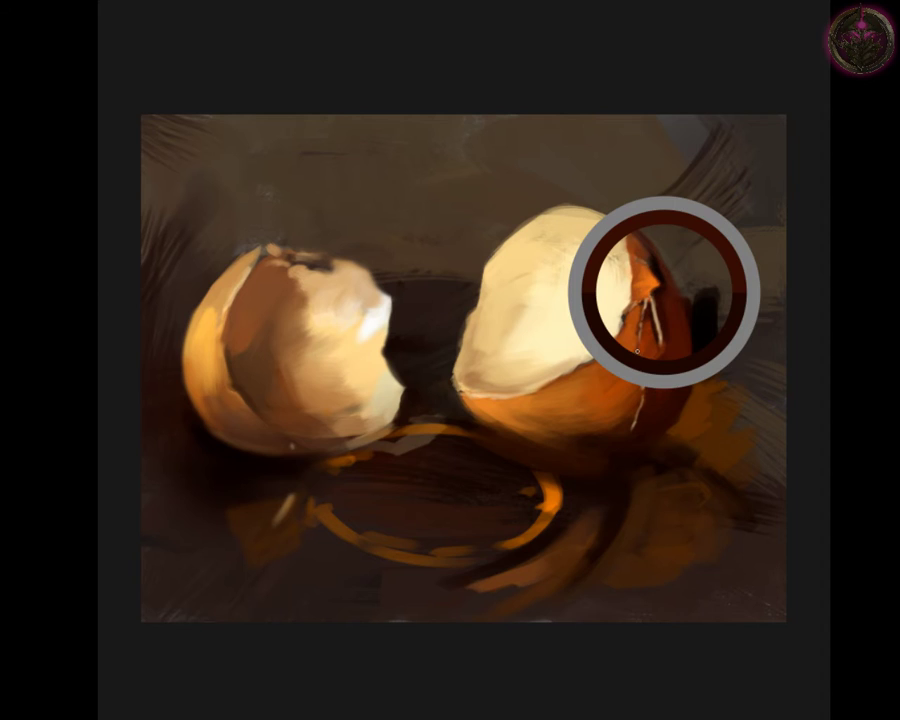
pyautogui.keyDown('alt'); pyautogui.click(647, 312); pyautogui.keyUp('alt')
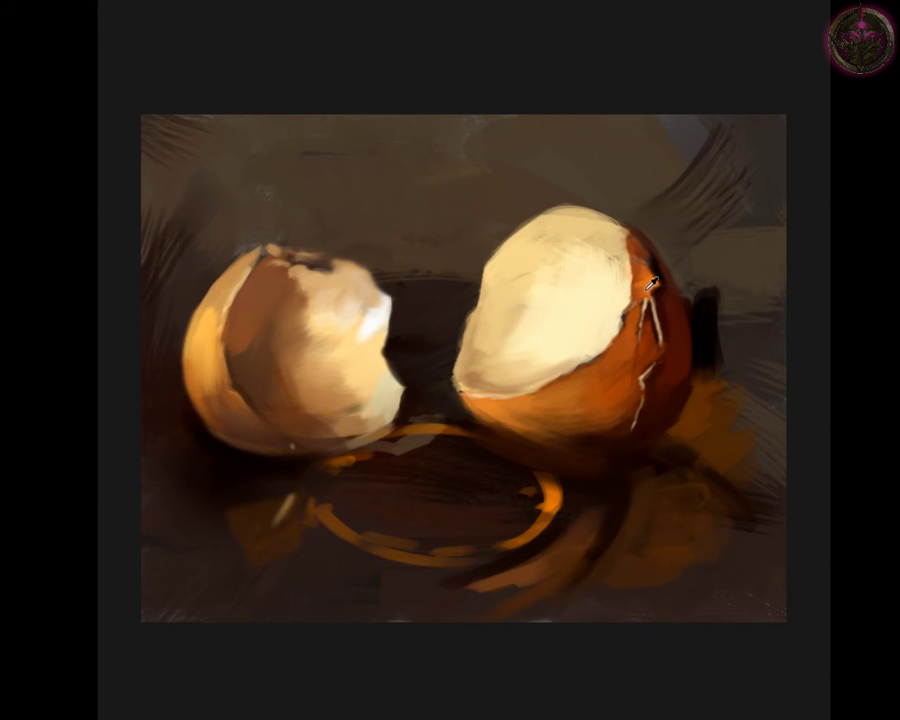
pyautogui.keyDown('alt'); pyautogui.click(615, 310); pyautogui.keyUp('alt')
pyautogui.moveTo(650, 300)
pyautogui.mouseDown()
pyautogui.moveTo(645, 330)
pyautogui.moveTo(660, 345)
pyautogui.mouseUp()
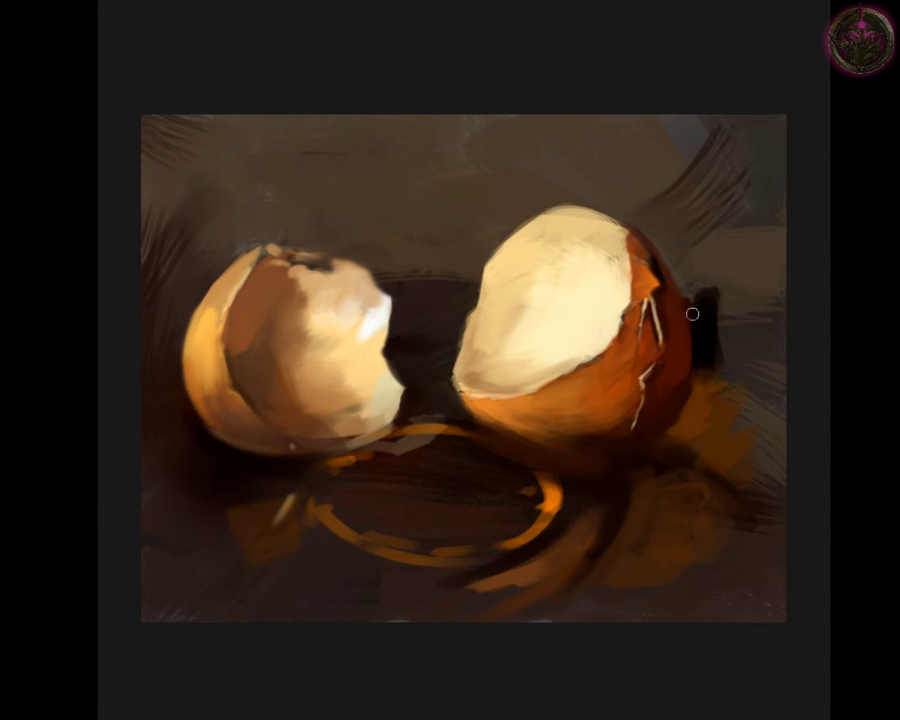
pyautogui.keyDown('alt'); pyautogui.click(628, 364); pyautogui.keyUp('alt')
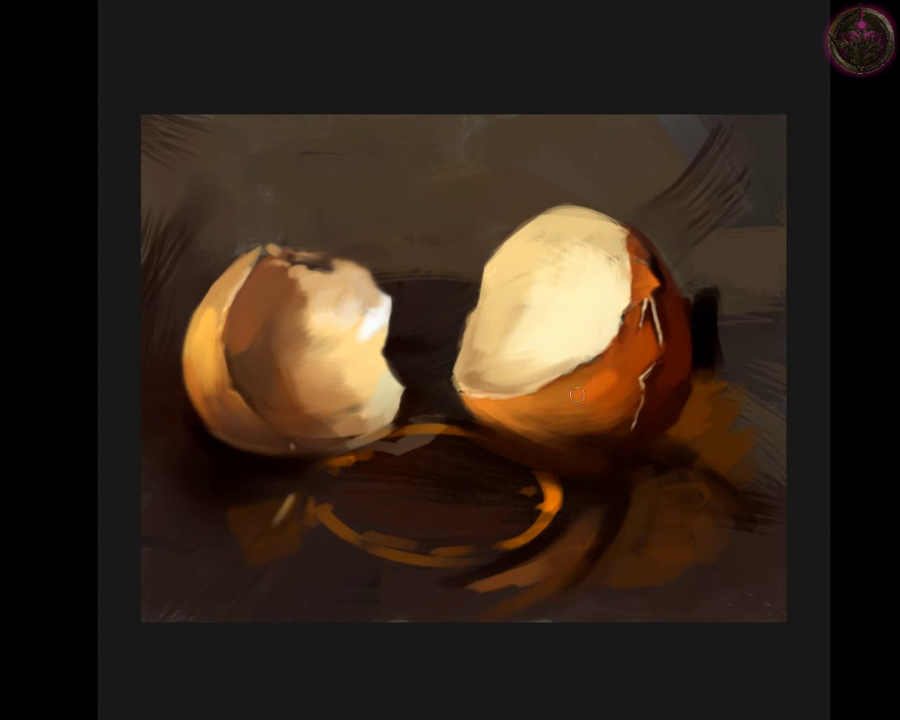
# Step: Brighten the right egg's lower shell with orange and sample eggshell tones for the tabletop reflection
pyautogui.moveTo(585, 391); pyautogui.dragTo(607, 385)
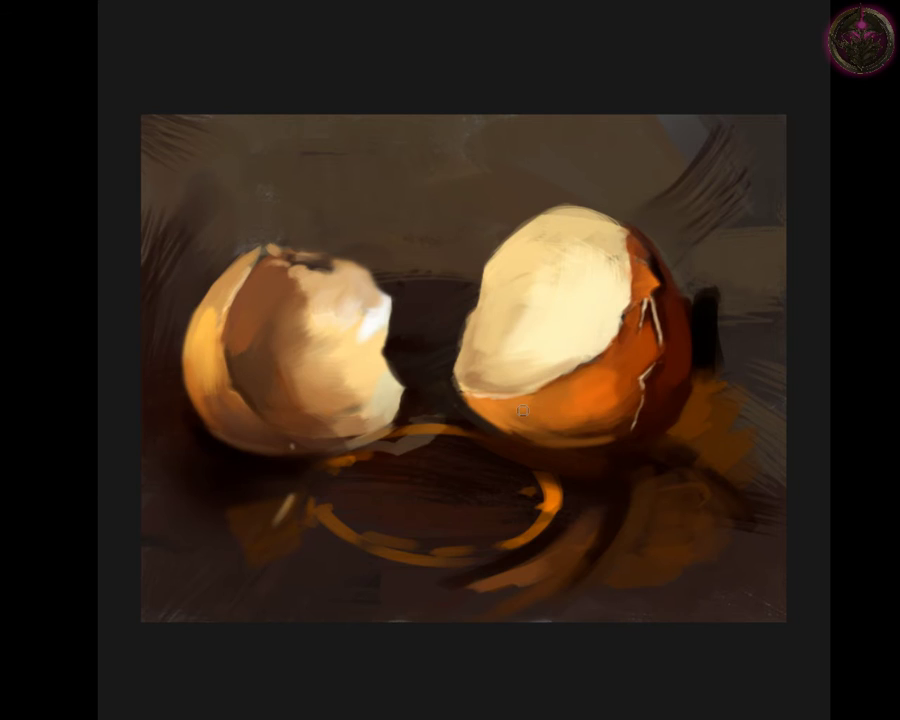
pyautogui.keyDown('alt'); pyautogui.click(550, 428); pyautogui.keyUp('alt')
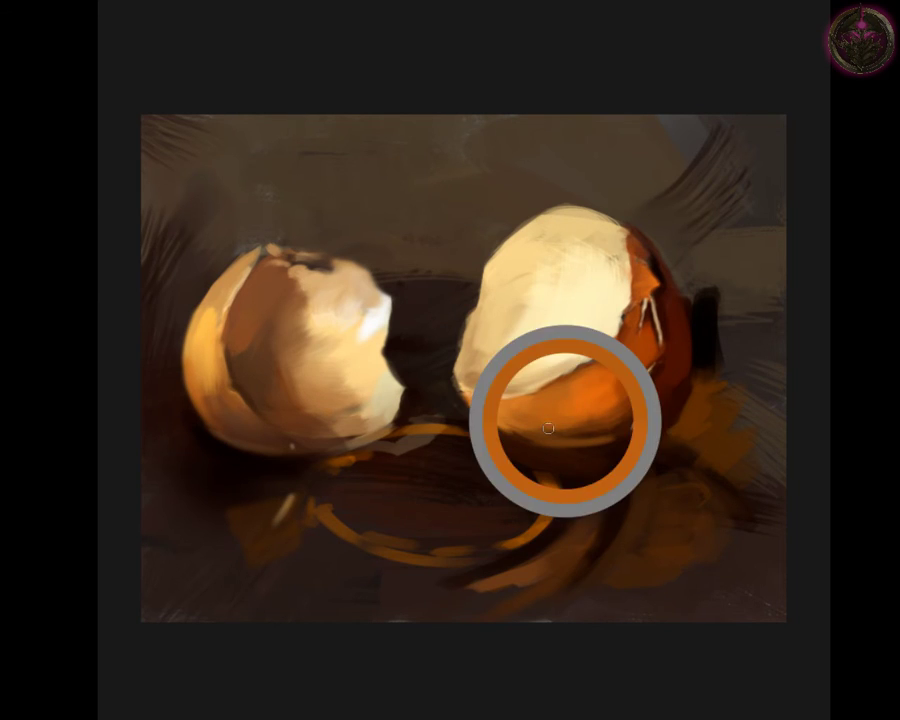
pyautogui.keyDown('alt'); pyautogui.click(610, 425); pyautogui.keyUp('alt')
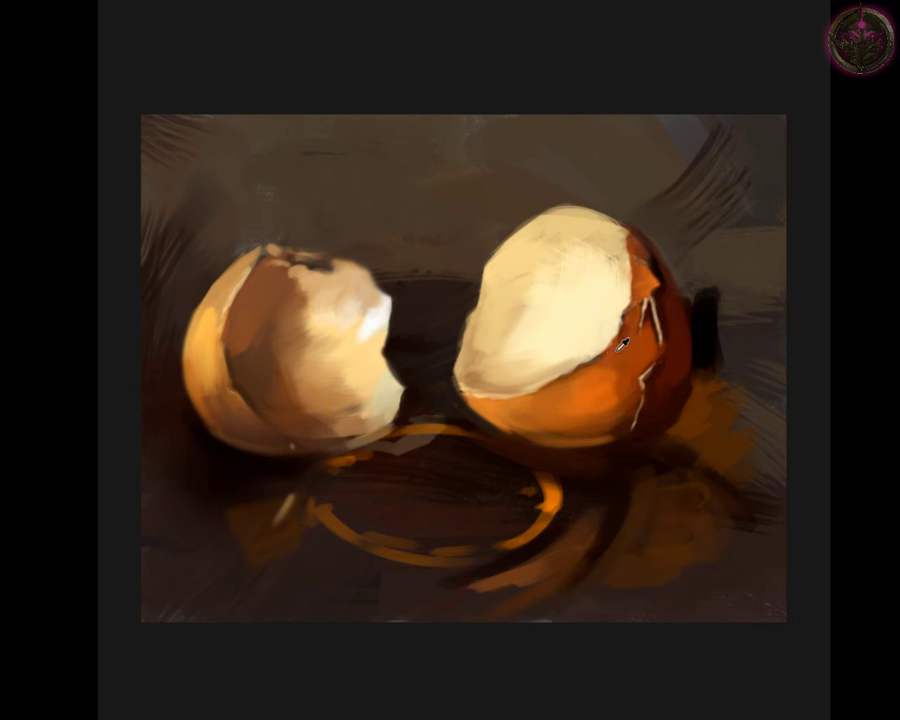
pyautogui.keyDown('alt'); pyautogui.click(609, 398); pyautogui.keyUp('alt')
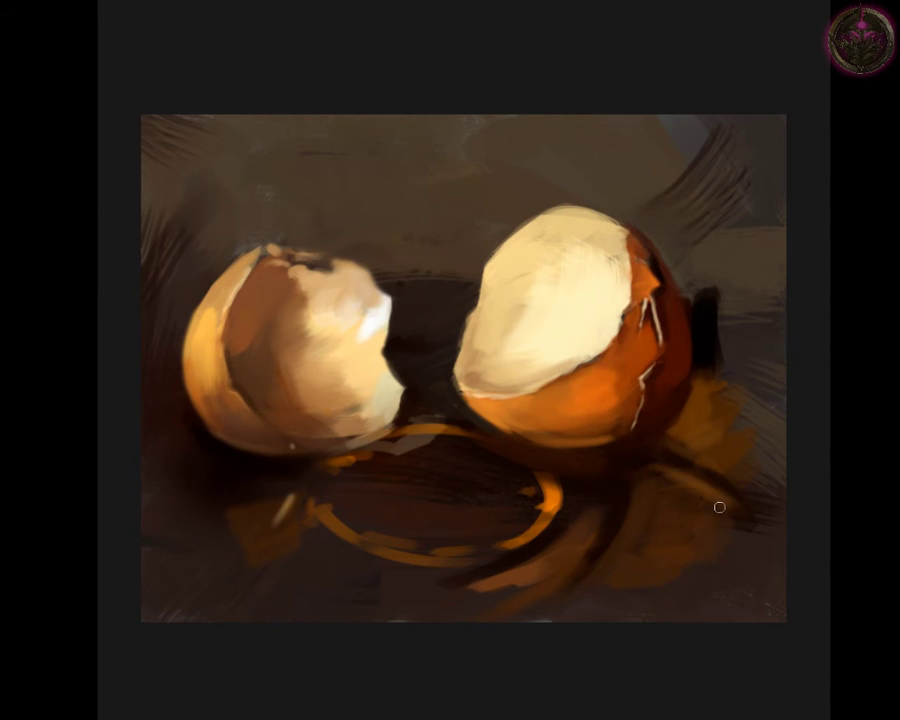
# Step: Paint a dark brown cast shadow right of the right eggshell, undoing the lighter stroke
pyautogui.moveTo(719, 507); pyautogui.dragTo(691, 491)
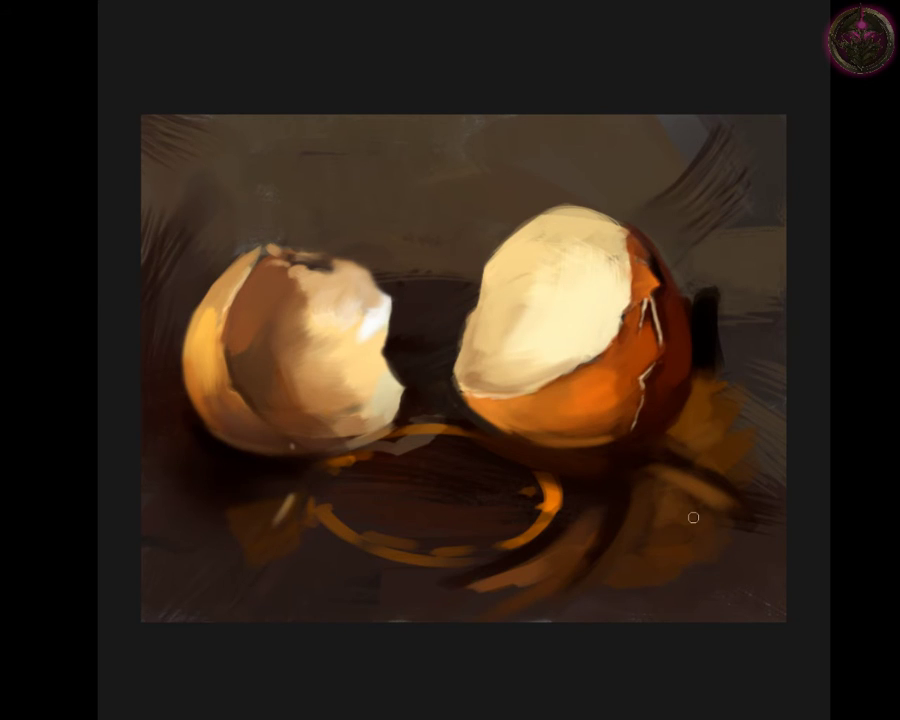
pyautogui.press(']')
pyautogui.press(']')
pyautogui.press(']')
pyautogui.press(']')
pyautogui.press(']')
pyautogui.press(']')
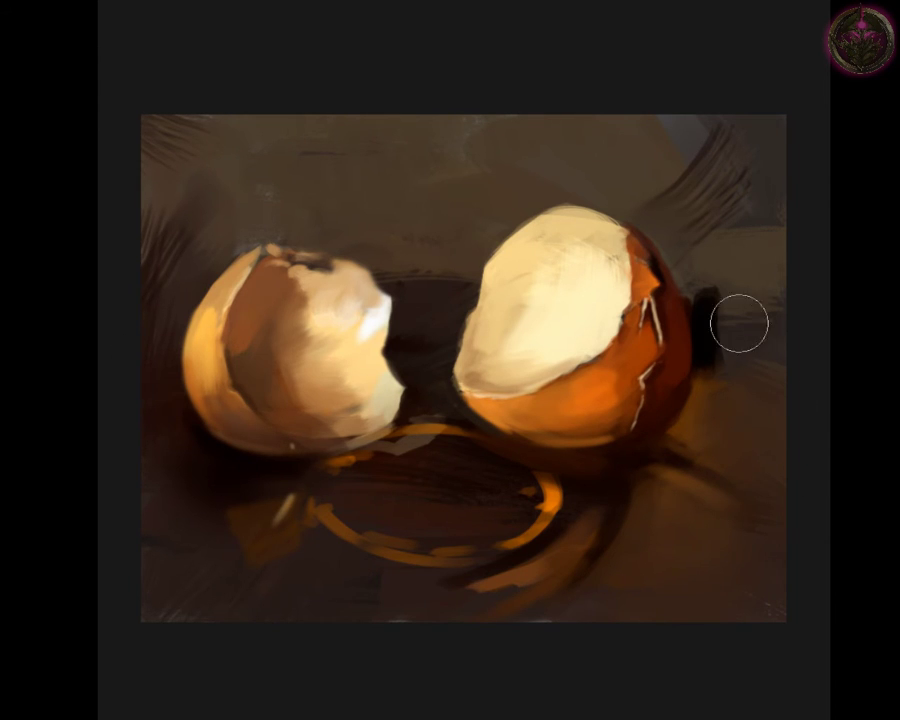
pyautogui.moveTo(740, 321); pyautogui.dragTo(805, 363)
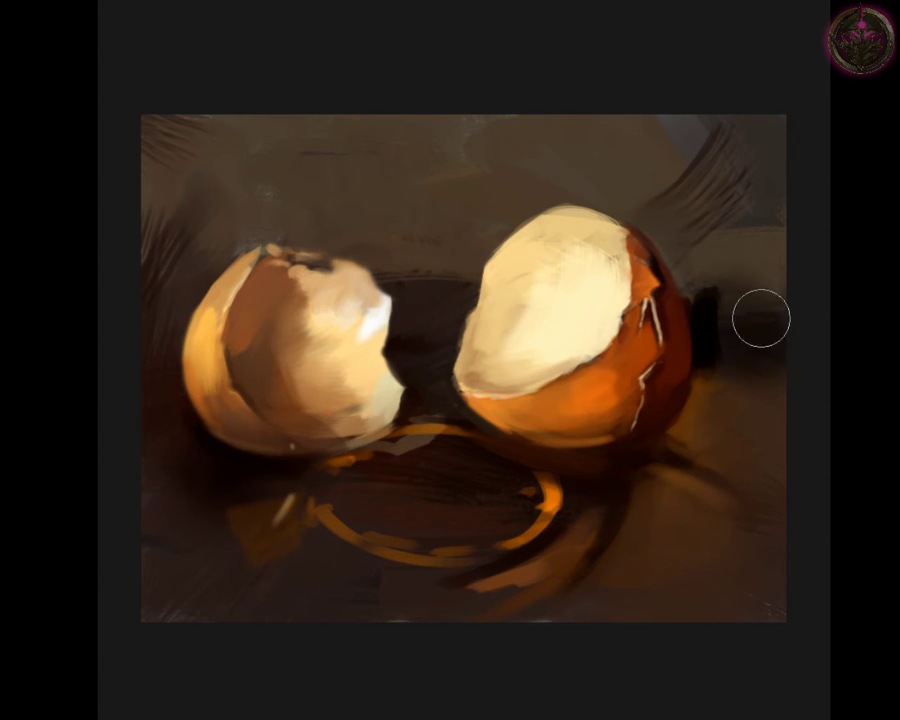
pyautogui.moveTo(759, 317); pyautogui.dragTo(750, 300)
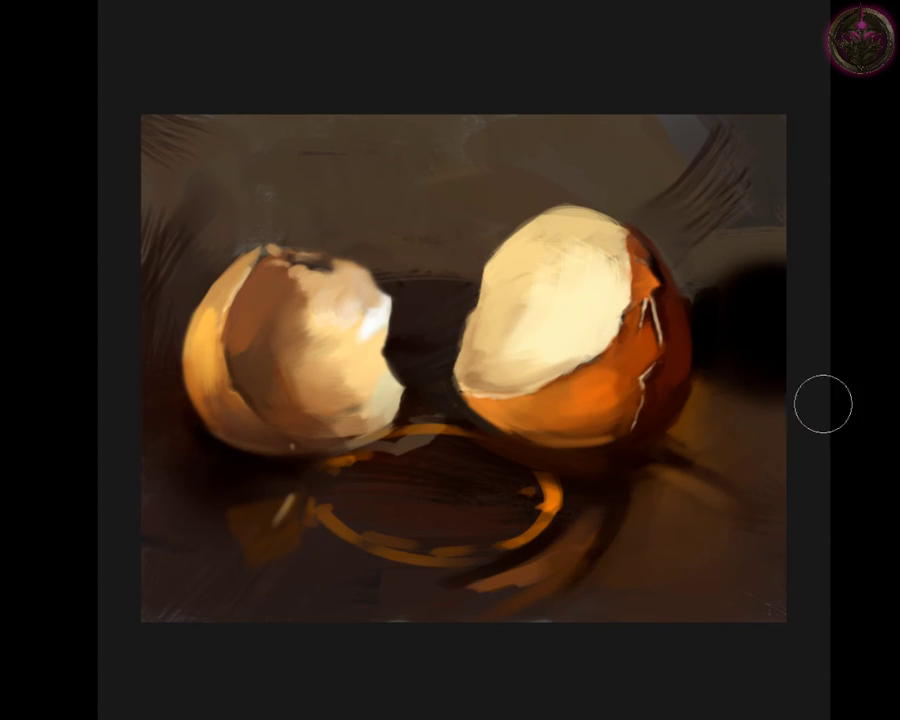
pyautogui.moveTo(779, 372); pyautogui.dragTo(817, 434)
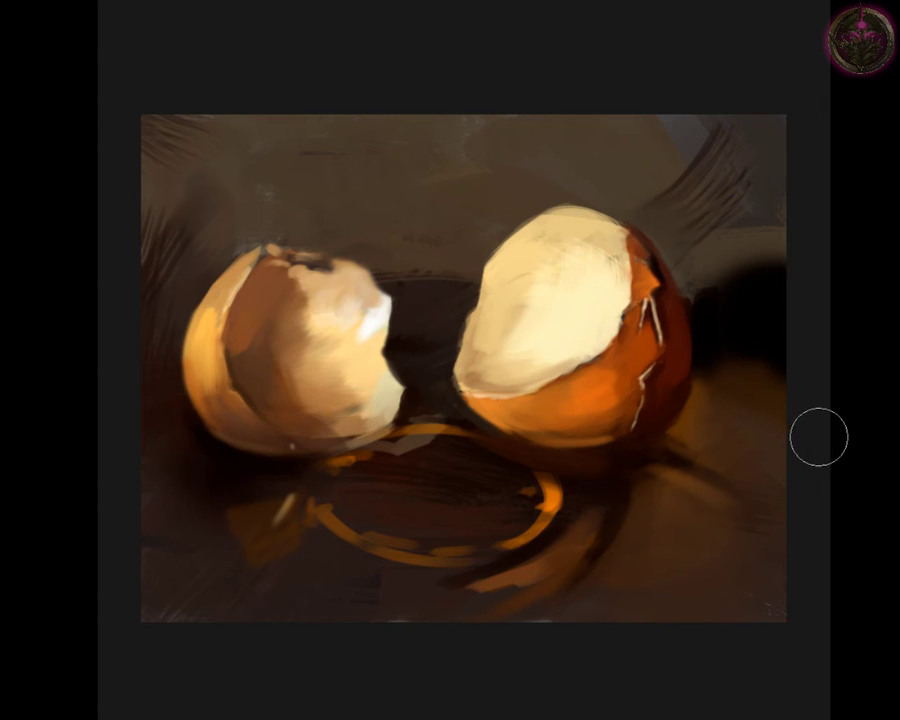
pyautogui.moveTo(780, 368); pyautogui.dragTo(761, 348)
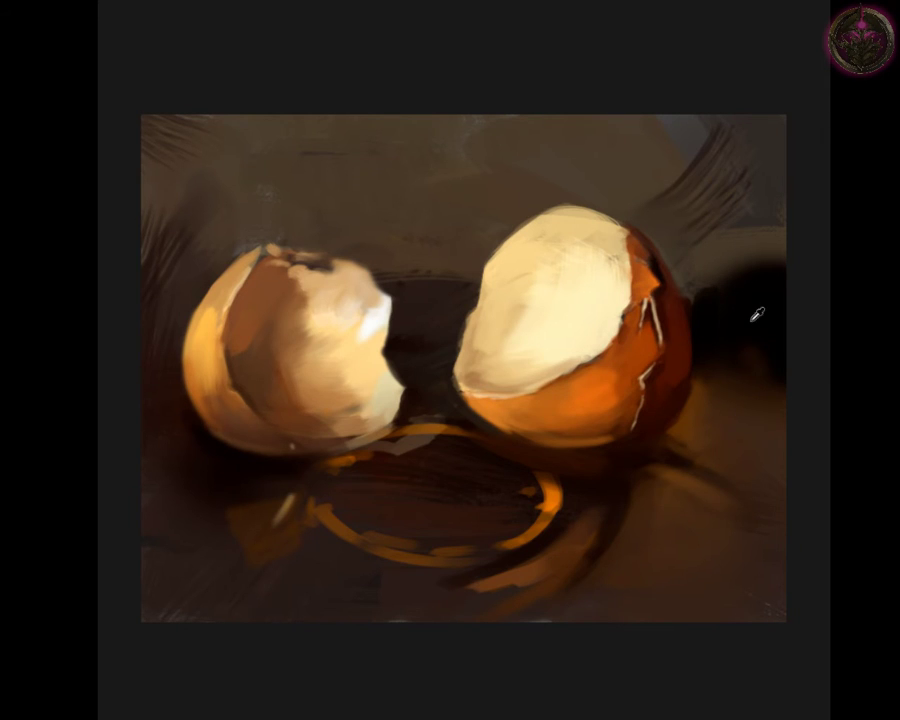
pyautogui.moveTo(757, 315); pyautogui.dragTo(770, 385)
pyautogui.hotkey('ctrl', 'z')
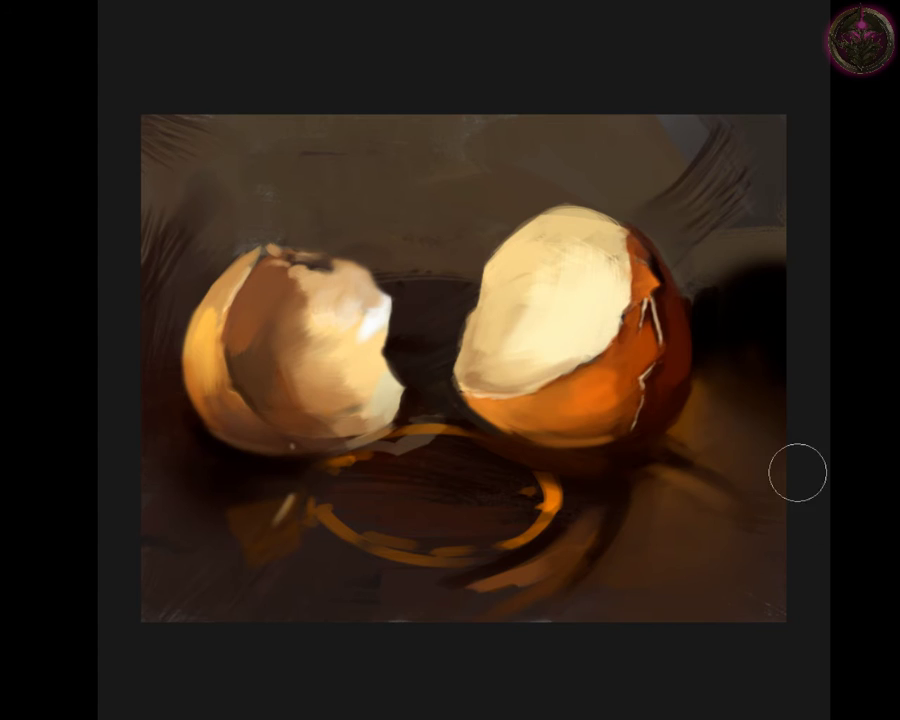
# Step: With a smaller brush, add a dark curved stroke on the lower-right tabletop
pyautogui.press('[')
pyautogui.press('[')
pyautogui.press('[')
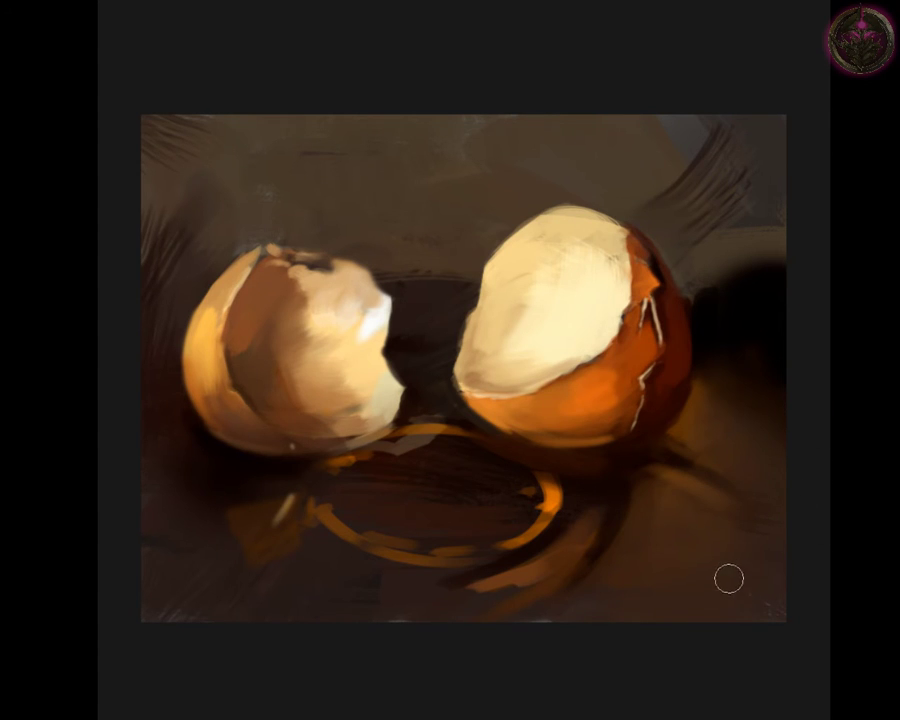
pyautogui.press('[')
pyautogui.press('[')
pyautogui.press('[')
pyautogui.moveTo(721, 564); pyautogui.dragTo(675, 619)
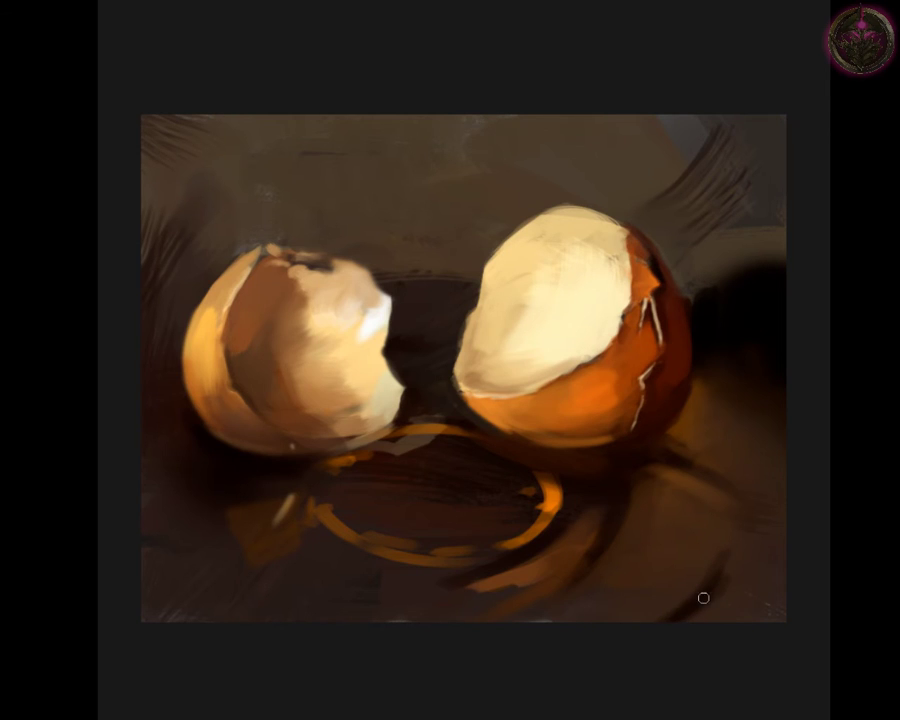
pyautogui.press(']')
pyautogui.press(']')
pyautogui.press(']')
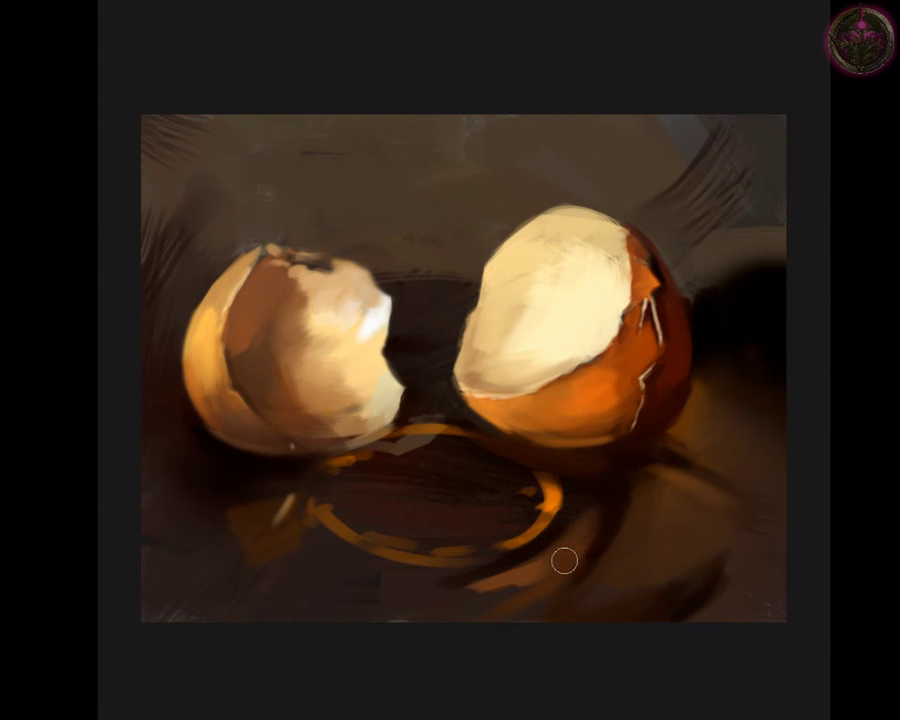
# Step: Streak and darken the lower-right tabletop shadow with short and broad strokes, ending on a fine brush
pyautogui.press('[')
pyautogui.press('[')
pyautogui.moveTo(567, 545); pyautogui.dragTo(542, 576)
pyautogui.press(']')
pyautogui.press(']')
pyautogui.press(']')
pyautogui.press(']')
pyautogui.press(']')
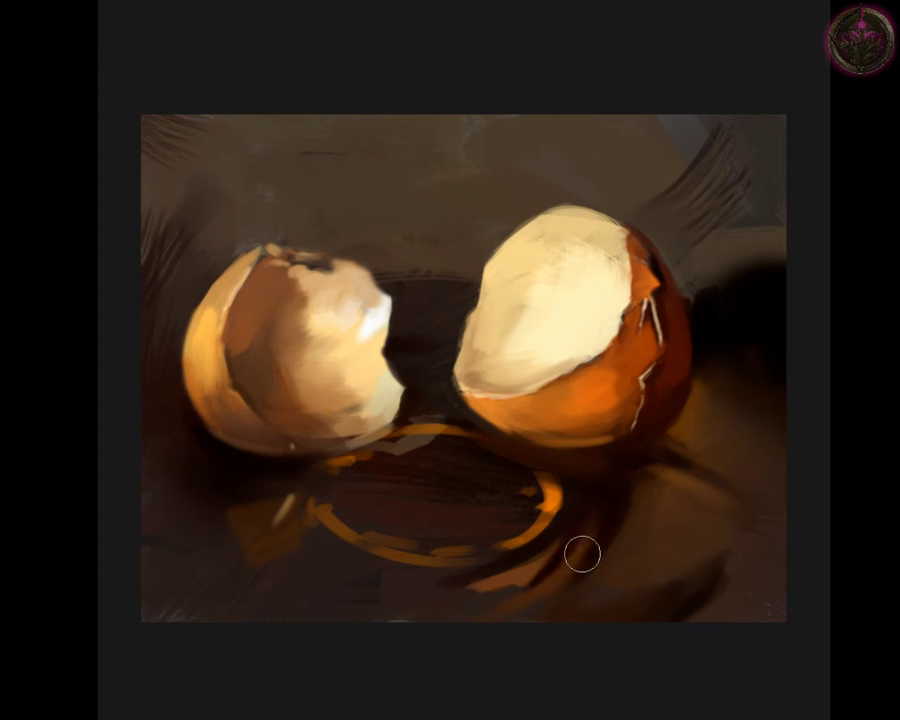
pyautogui.moveTo(620, 484); pyautogui.dragTo(779, 532)
pyautogui.moveTo(657, 553); pyautogui.dragTo(595, 602)
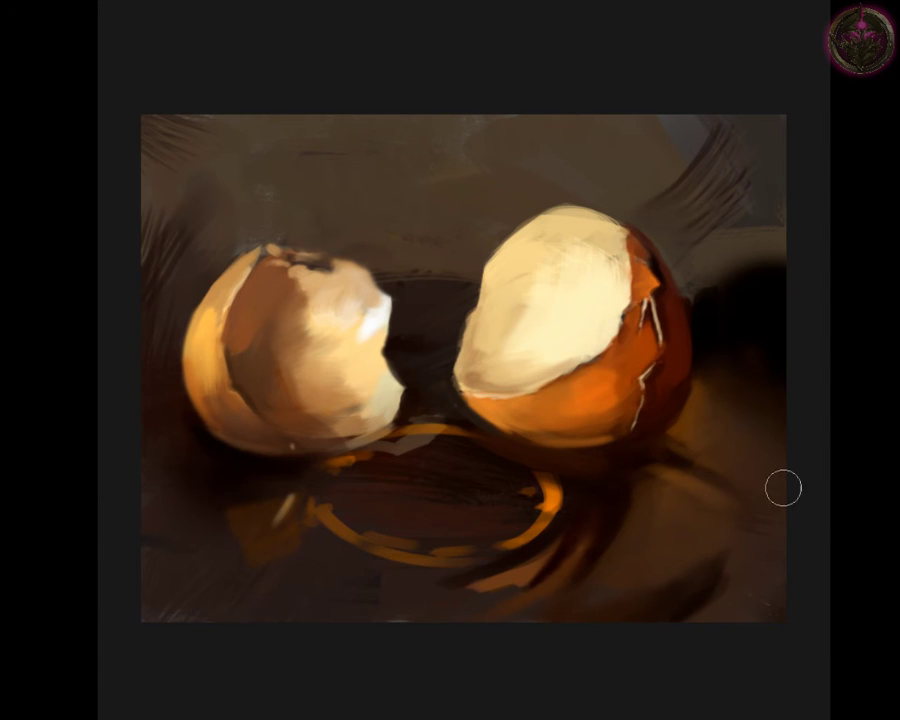
pyautogui.press(']')
pyautogui.press(']')
pyautogui.press(']')
pyautogui.press(']')
pyautogui.press(']')
pyautogui.press(']')
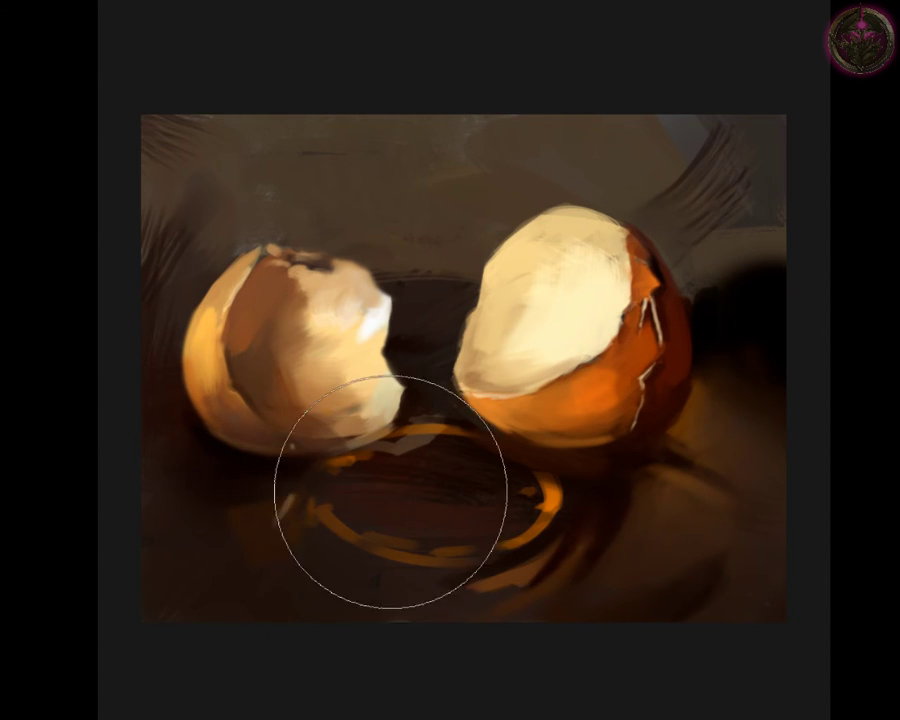
pyautogui.press('[')
pyautogui.press('[')
pyautogui.press('[')
pyautogui.press('[')
pyautogui.press('[')
pyautogui.press('[')
pyautogui.press('[')
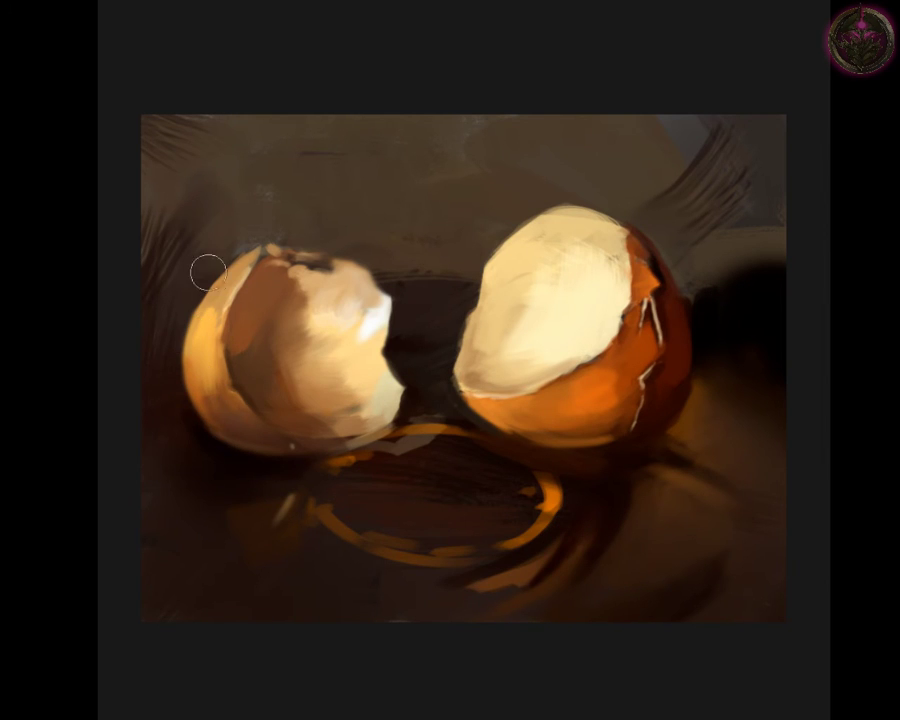
pyautogui.press('[')
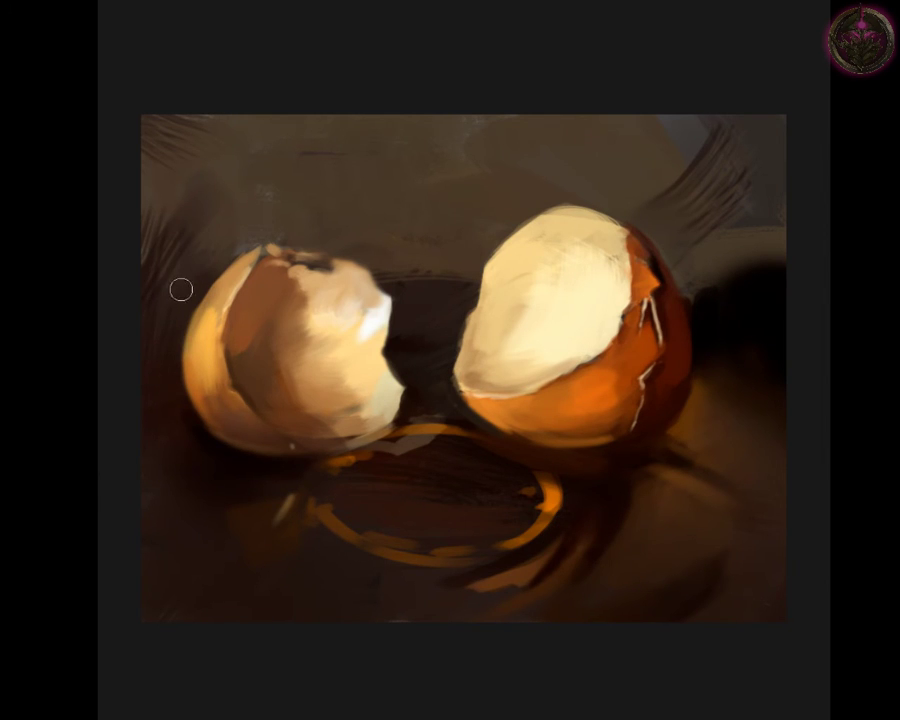
pyautogui.press('[')
# Step: Paint a curved orange reflection left of the left eggshell, then sample its shadow colour
pyautogui.moveTo(155, 457); pyautogui.dragTo(184, 545)
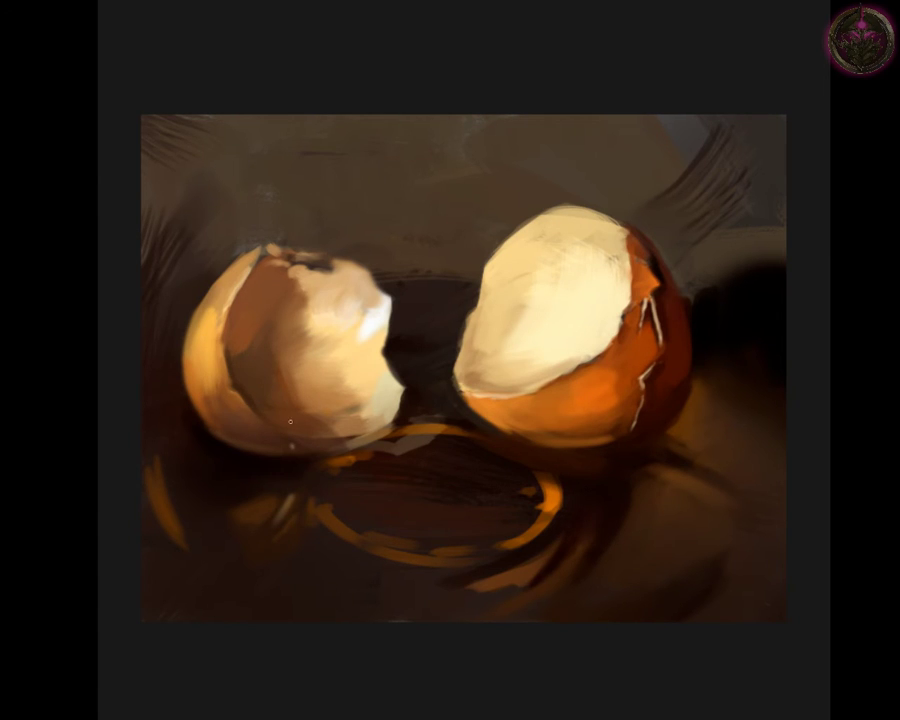
pyautogui.keyDown('alt'); pyautogui.click(294, 447); pyautogui.keyUp('alt')
# Step: Add thin light highlight strokes along the left eggshell's top-left rim
pyautogui.moveTo(254, 250); pyautogui.dragTo(266, 243)
pyautogui.moveTo(220, 333); pyautogui.dragTo(236, 290)
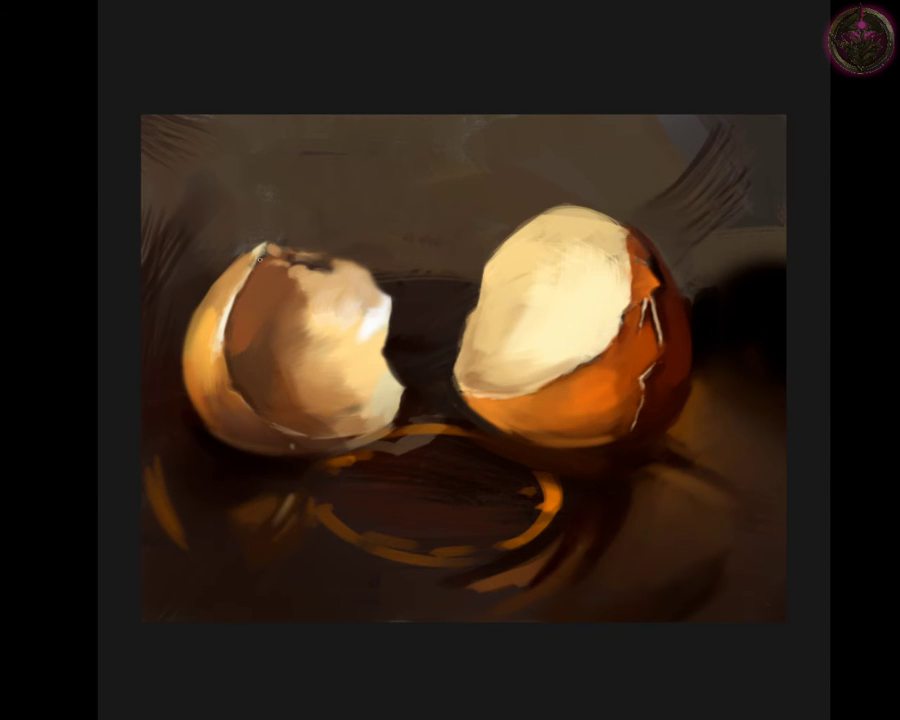
# Step: Sample left-eggshell tones and paint a thin highlight along its lower rim, then pick dark brown and light shell colours
pyautogui.keyDown('alt'); pyautogui.click(247, 344); pyautogui.keyUp('alt')
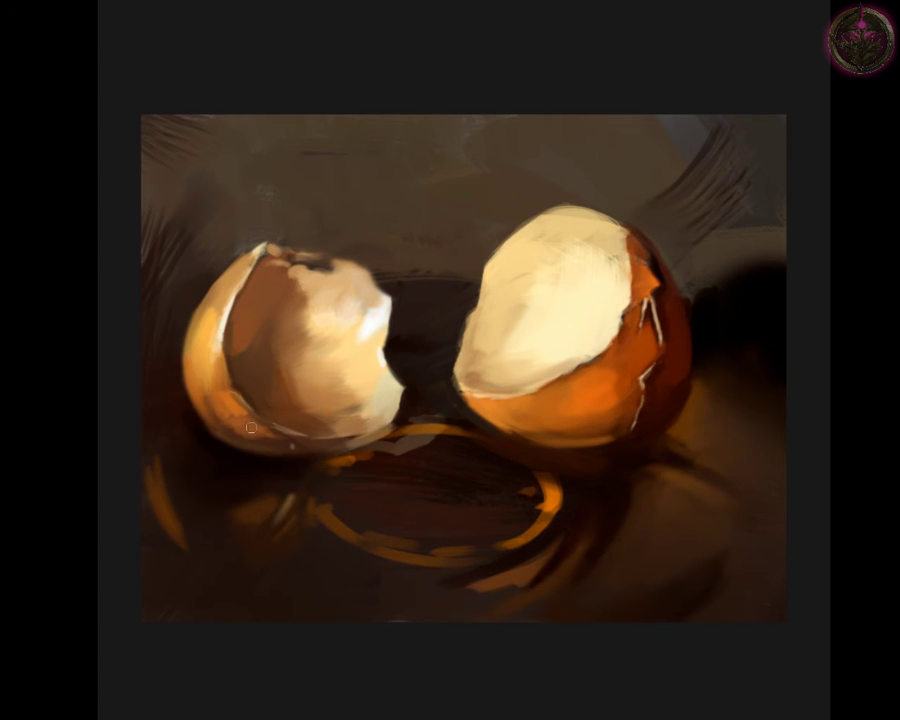
pyautogui.keyDown('alt'); pyautogui.click(227, 416); pyautogui.keyUp('alt')
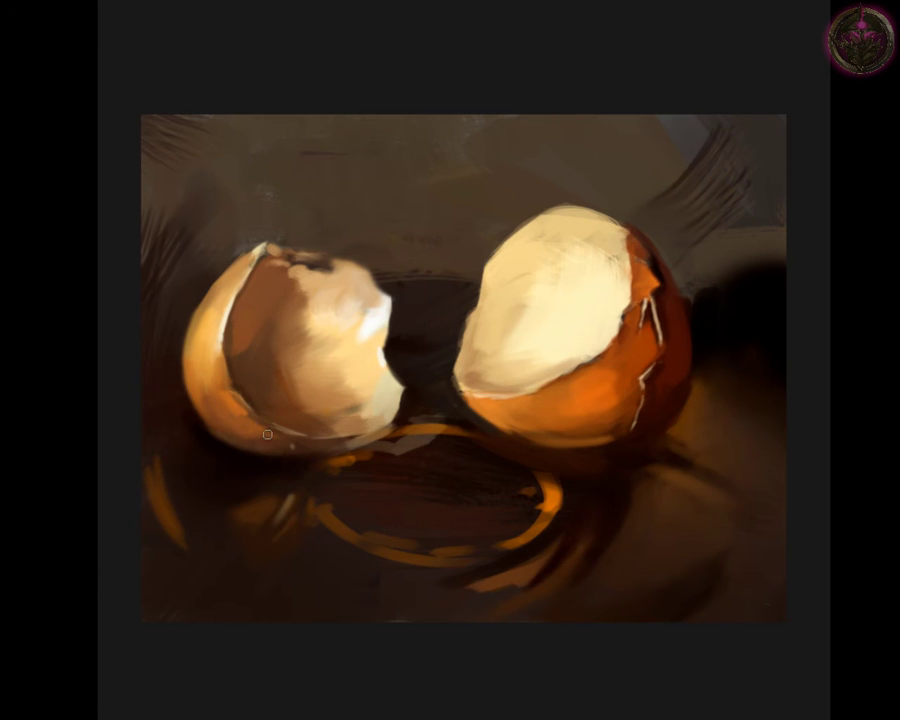
pyautogui.moveTo(258, 425); pyautogui.dragTo(280, 437)
pyautogui.keyDown('alt'); pyautogui.click(238, 410); pyautogui.keyUp('alt')
pyautogui.keyDown('alt'); pyautogui.click(394, 407); pyautogui.keyUp('alt')
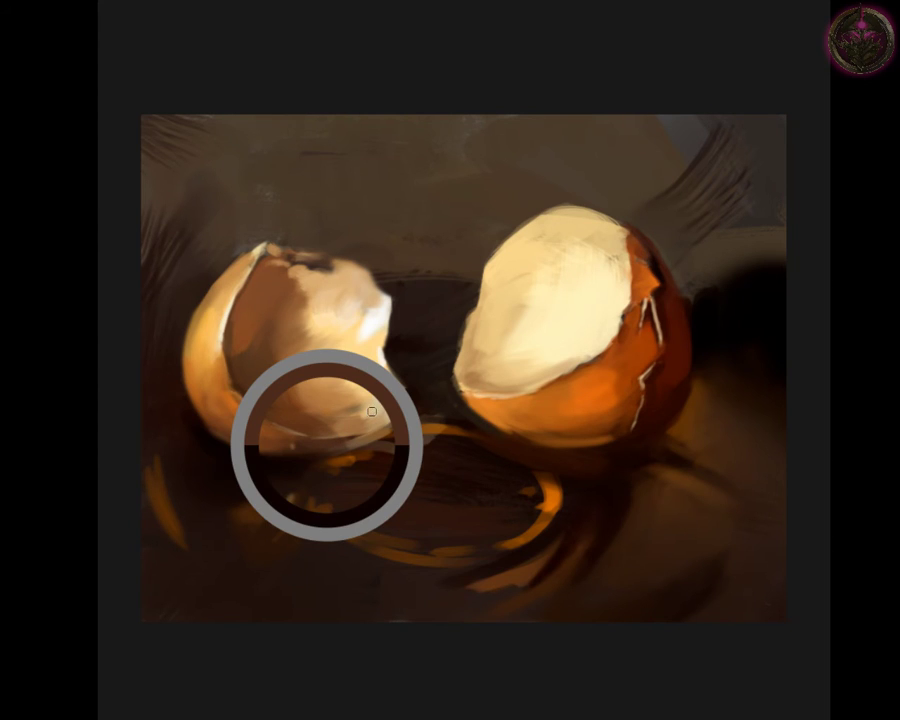
pyautogui.keyDown('alt'); pyautogui.click(374, 398); pyautogui.keyUp('alt')
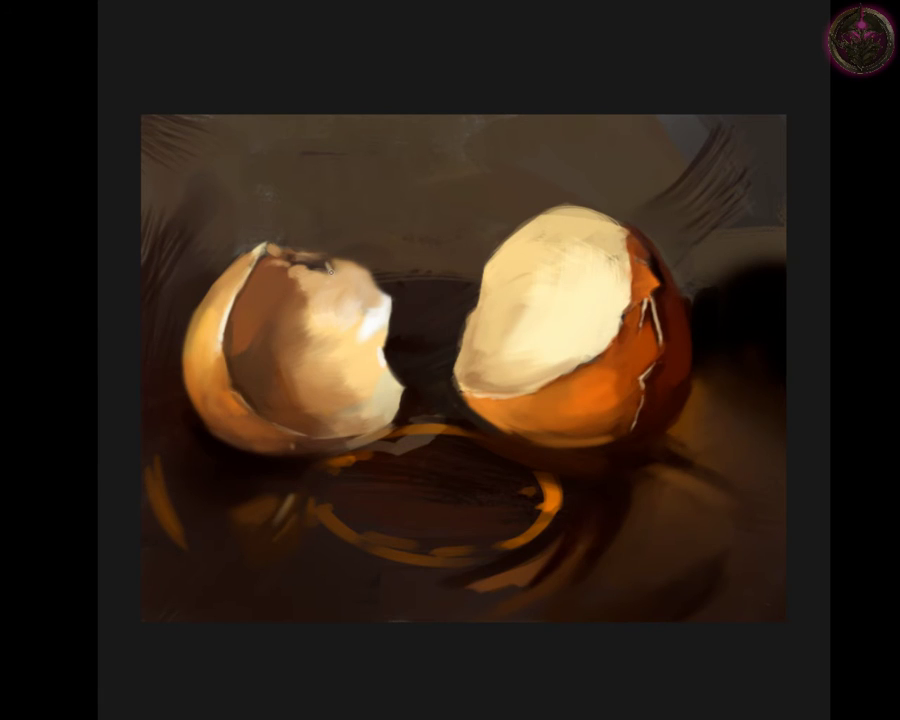
# Step: Dab small light strokes on the left eggshell's top rim using sampled beige and orange shell tones
pyautogui.keyDown('alt'); pyautogui.click(375, 317); pyautogui.keyUp('alt')
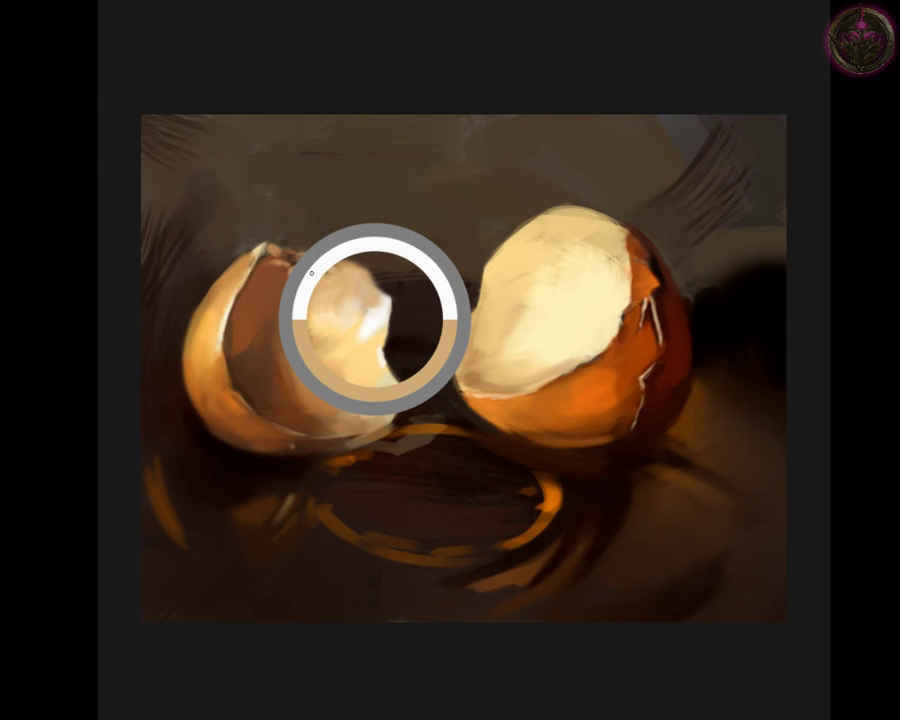
pyautogui.moveTo(316, 278); pyautogui.dragTo(306, 270)
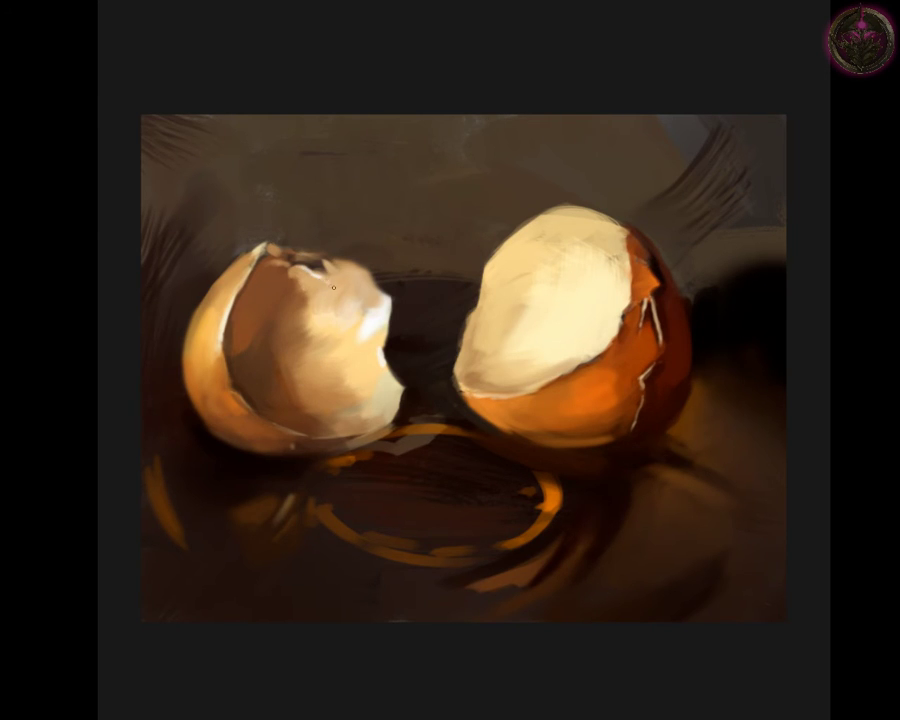
pyautogui.keyDown('alt'); pyautogui.click(322, 280); pyautogui.keyUp('alt')
pyautogui.moveTo(320, 276); pyautogui.dragTo(295, 267)
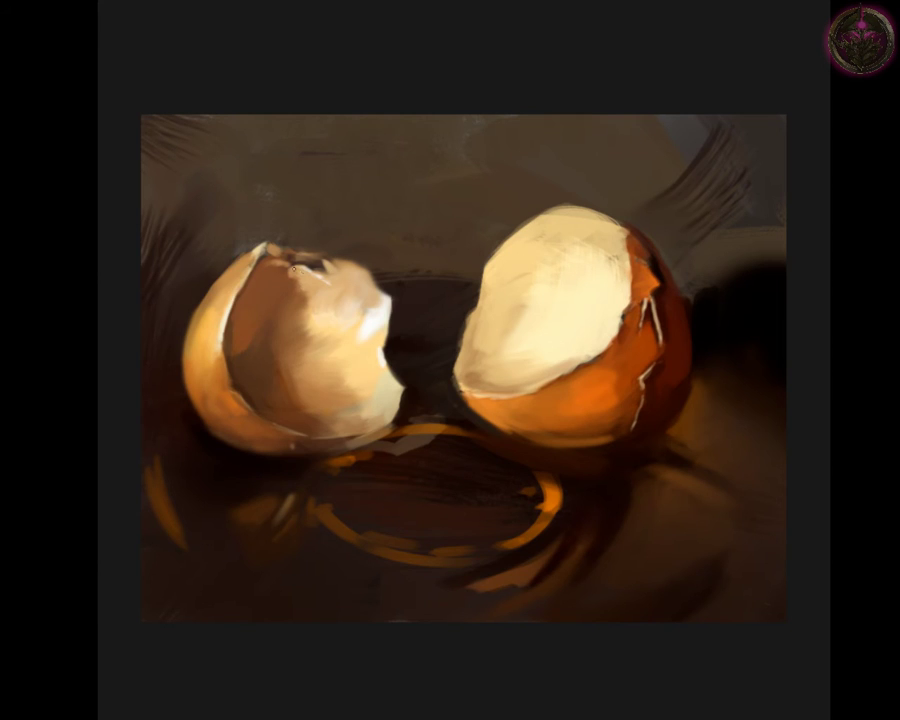
pyautogui.keyDown('alt'); pyautogui.click(360, 324); pyautogui.keyUp('alt')
pyautogui.keyDown('alt'); pyautogui.click(275, 279); pyautogui.keyUp('alt')
pyautogui.keyDown('alt'); pyautogui.click(303, 293); pyautogui.keyUp('alt')
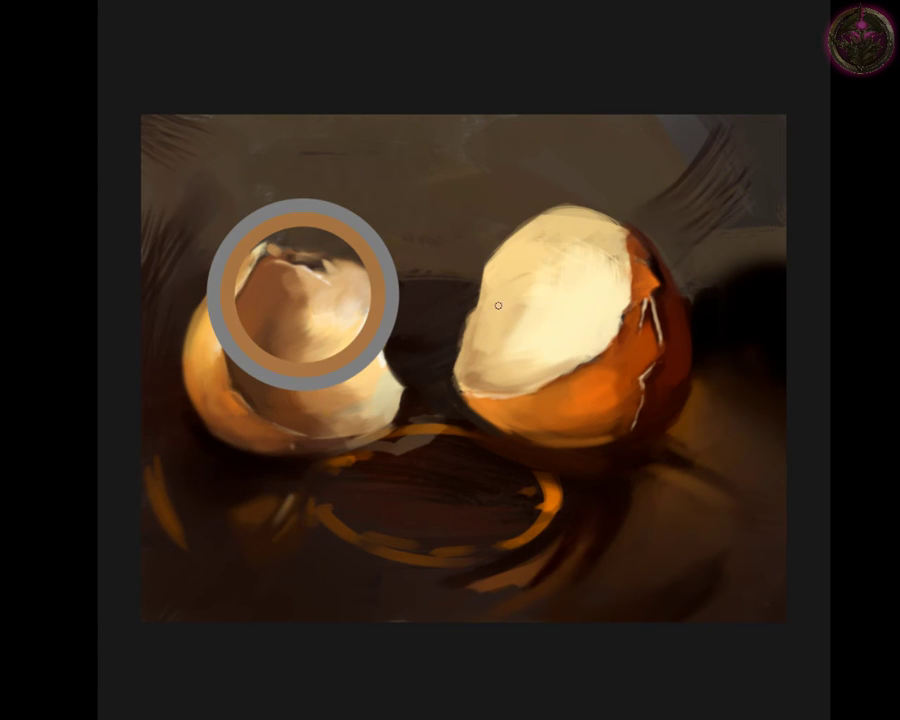
pyautogui.keyDown('alt'); pyautogui.click(294, 256); pyautogui.keyUp('alt')
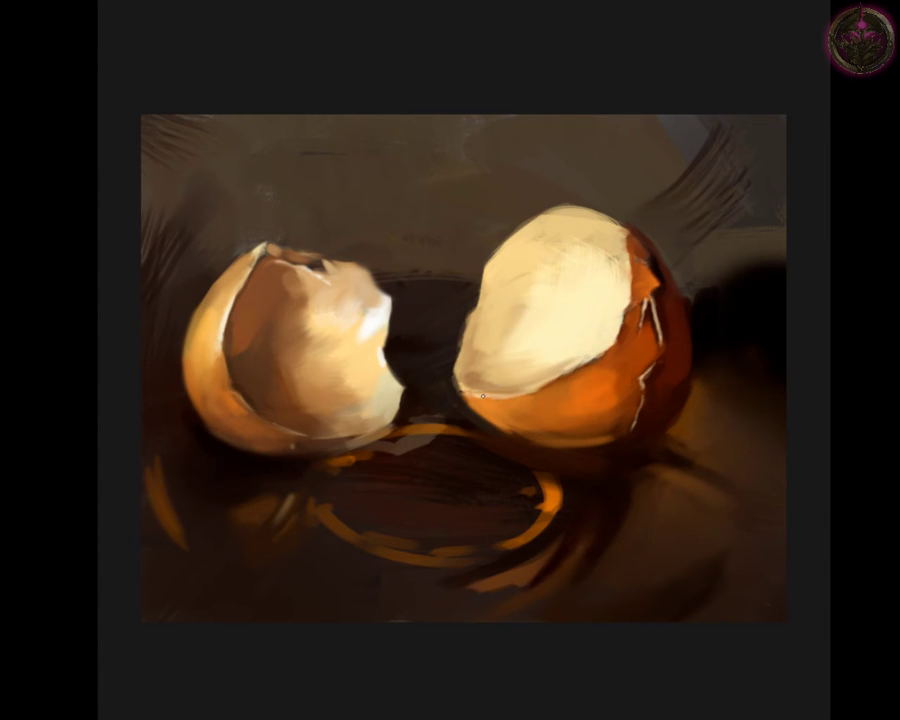
# Step: Dab light orange on the right shell's lower-left rim and dark brown into its orange underside
pyautogui.keyDown('alt'); pyautogui.click(546, 369); pyautogui.keyUp('alt')
pyautogui.moveTo(466, 377); pyautogui.dragTo(482, 367)
pyautogui.moveTo(548, 402); pyautogui.dragTo(514, 406)
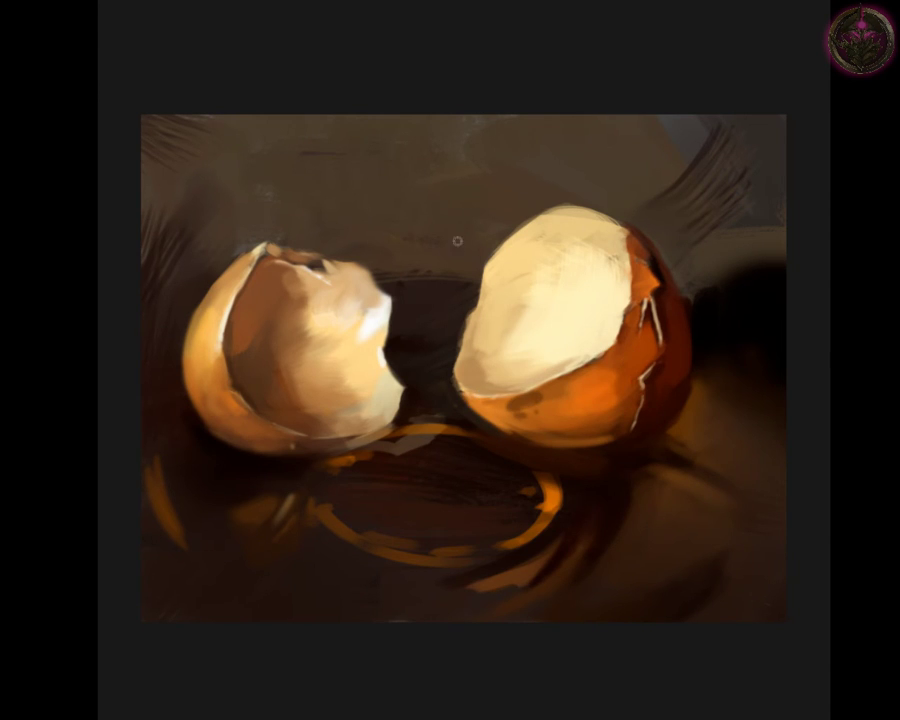
pyautogui.keyDown('alt'); pyautogui.click(538, 413); pyautogui.keyUp('alt')
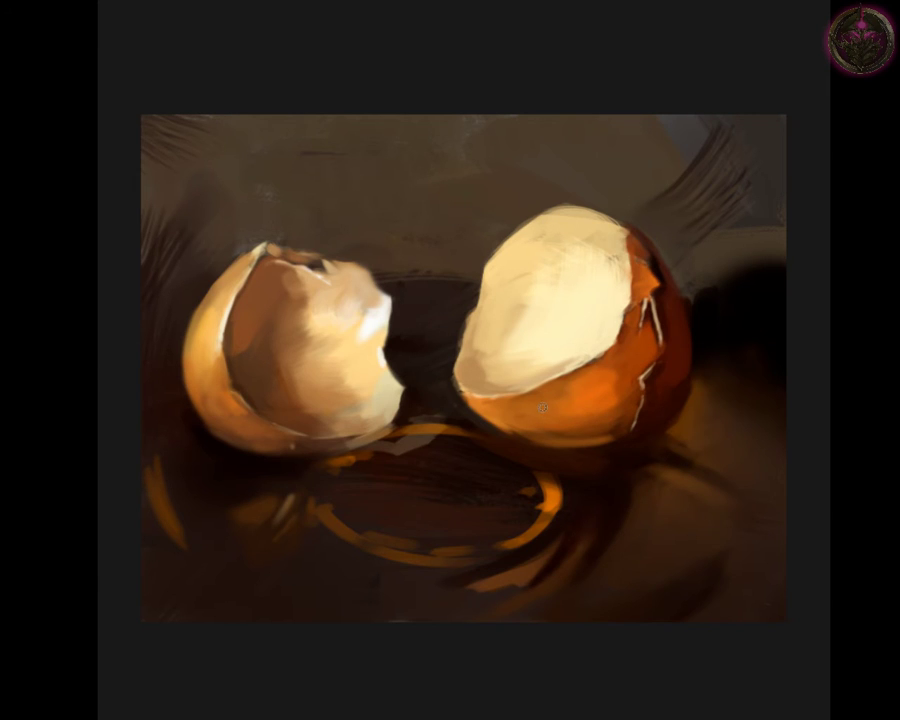
pyautogui.keyDown('alt'); pyautogui.click(456, 402); pyautogui.keyUp('alt')
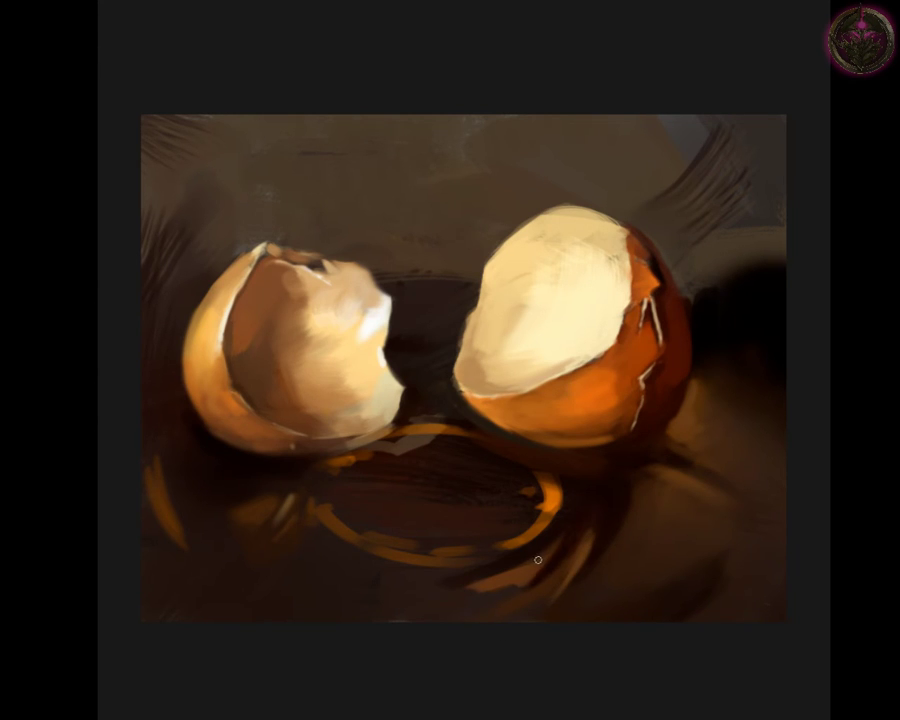
# Step: Sample the right eggshell's cream tone and draw a thin light crack stroke on it
pyautogui.keyDown('alt'); pyautogui.click(608, 323); pyautogui.keyUp('alt')
pyautogui.moveTo(598, 322); pyautogui.dragTo(606, 334)
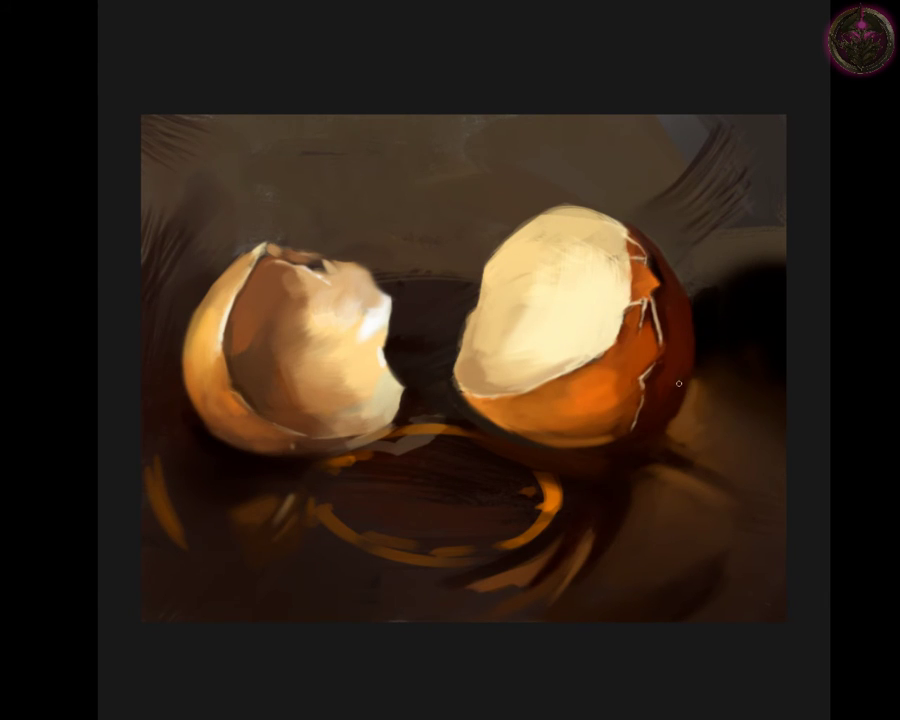
# Step: Paint a darker shadow under the right eggshell with a large brush, then shrink it and sample the shell's cream
pyautogui.press(']')
pyautogui.press(']')
pyautogui.press(']')
pyautogui.press(']')
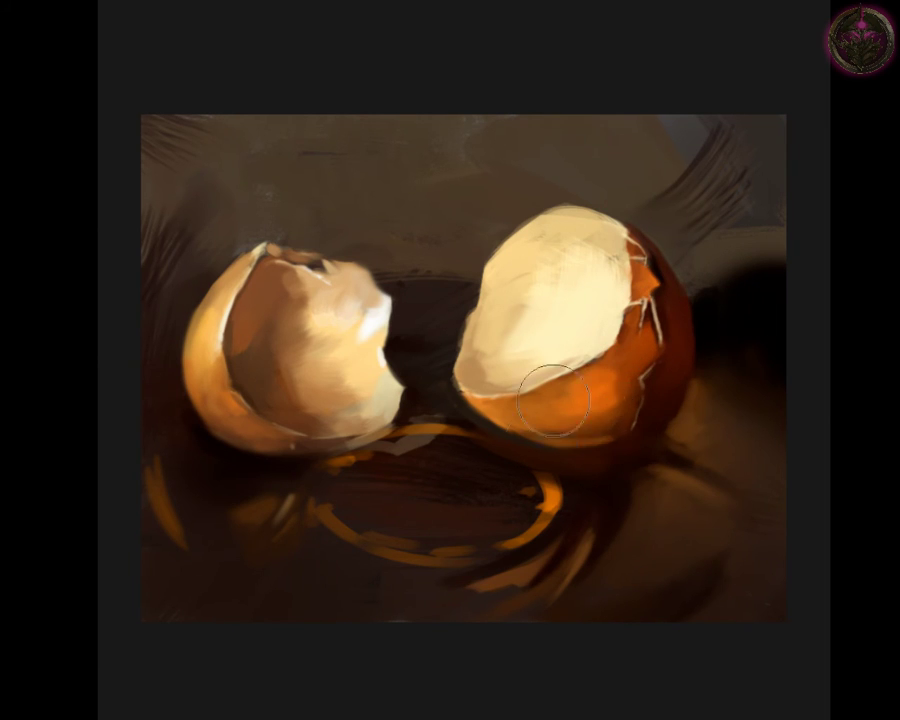
pyautogui.moveTo(617, 470); pyautogui.dragTo(582, 456)
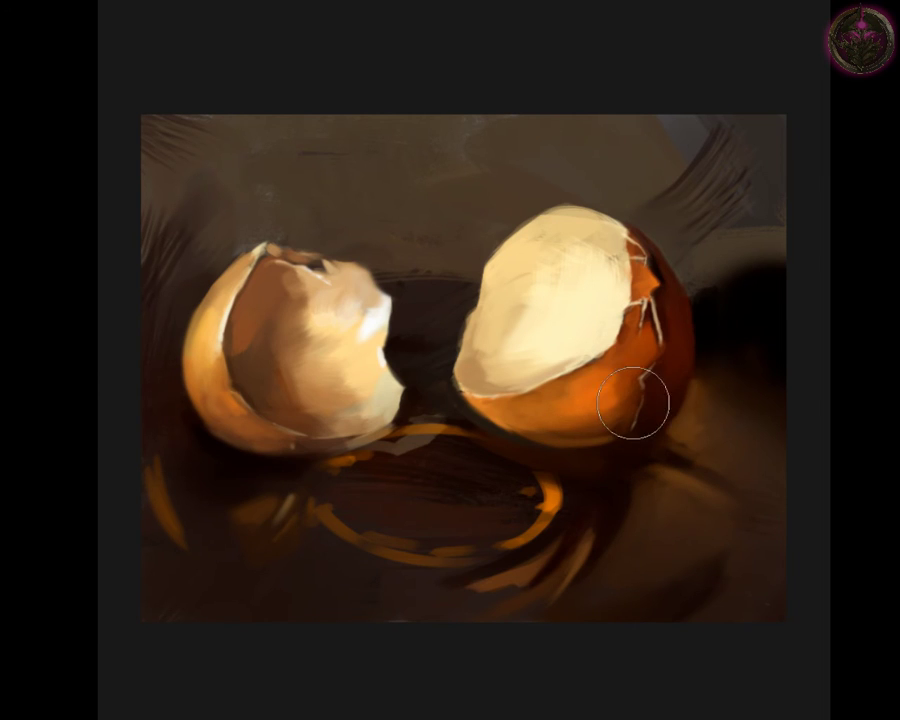
pyautogui.press('[')
pyautogui.press('[')
pyautogui.press('[')
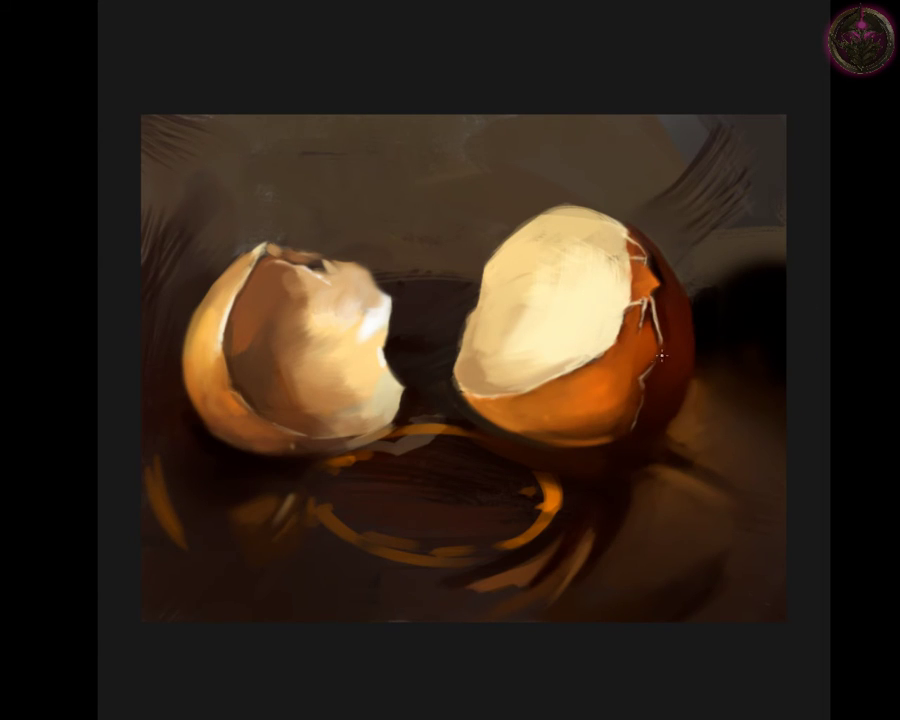
pyautogui.keyDown('alt'); pyautogui.click(565, 312); pyautogui.keyUp('alt')
# Step: Repaint the ring between the eggshells in brighter red-orange, covering its grey-tan streak and upper-right part
pyautogui.moveTo(400, 462)
pyautogui.mouseDown()
pyautogui.moveTo(352, 486)
pyautogui.moveTo(334, 478)
pyautogui.moveTo(345, 535)
pyautogui.moveTo(512, 556)
pyautogui.moveTo(516, 466)
pyautogui.mouseUp()
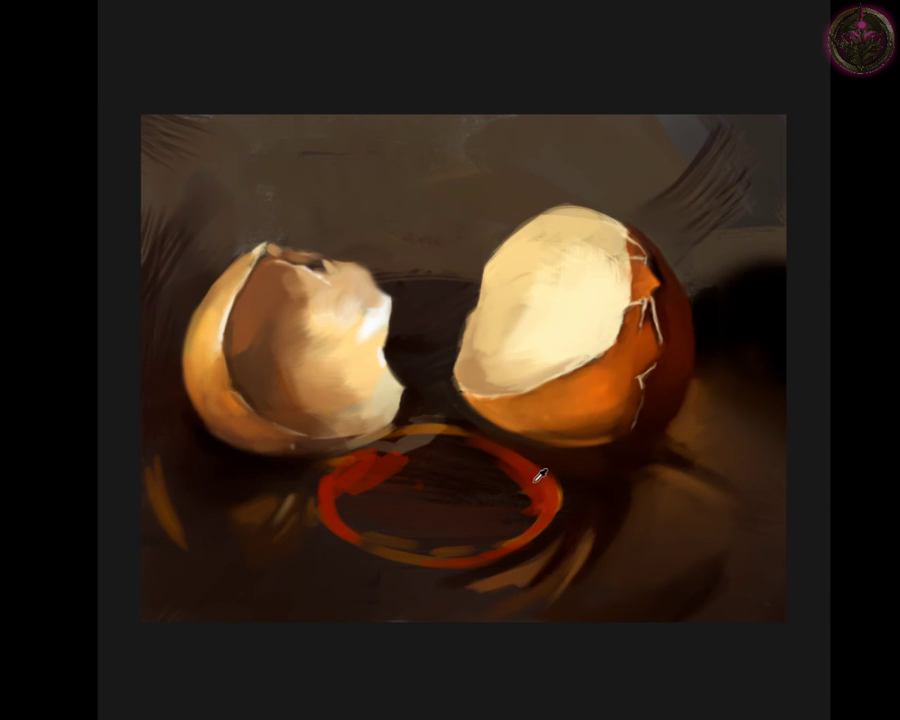
pyautogui.keyDown('alt'); pyautogui.click(528, 476); pyautogui.keyUp('alt')
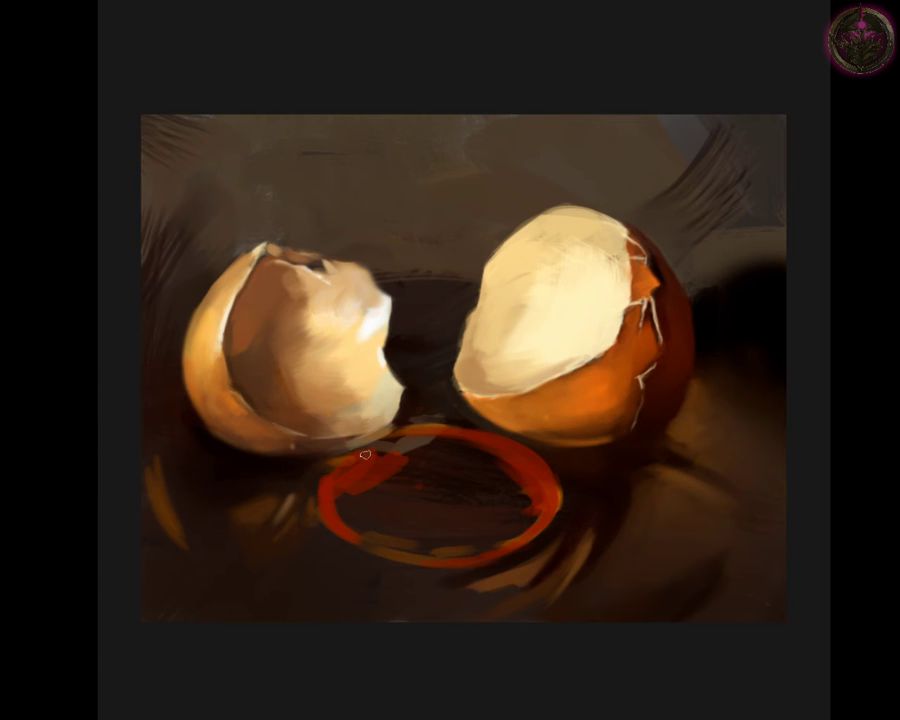
pyautogui.moveTo(404, 444); pyautogui.dragTo(438, 448)
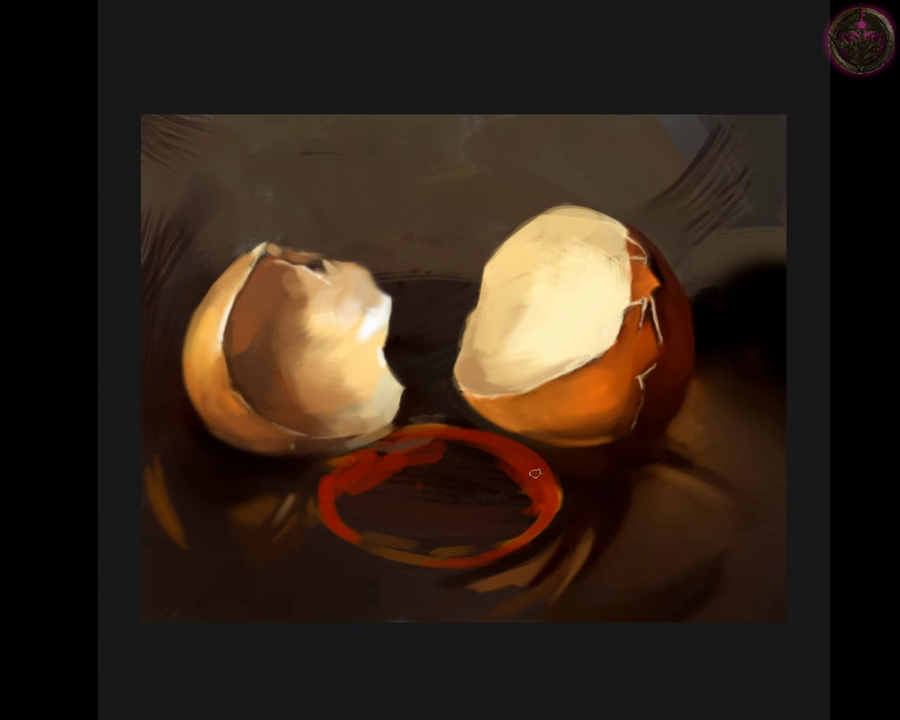
pyautogui.moveTo(530, 458); pyautogui.dragTo(480, 441)
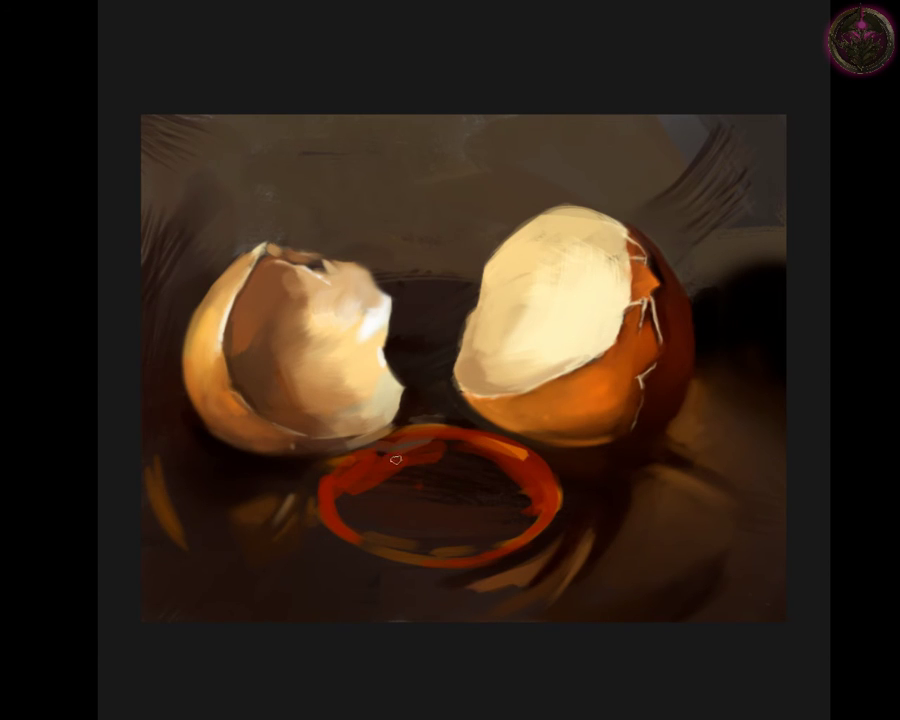
# Step: Brighten the ring's top-left arc with orange and add a yellow highlight inside its upper left
pyautogui.keyDown('alt'); pyautogui.click(396, 464); pyautogui.keyUp('alt')
pyautogui.moveTo(396, 458)
pyautogui.mouseDown()
pyautogui.moveTo(424, 454)
pyautogui.moveTo(370, 462)
pyautogui.moveTo(351, 491)
pyautogui.moveTo(358, 459)
pyautogui.mouseUp()
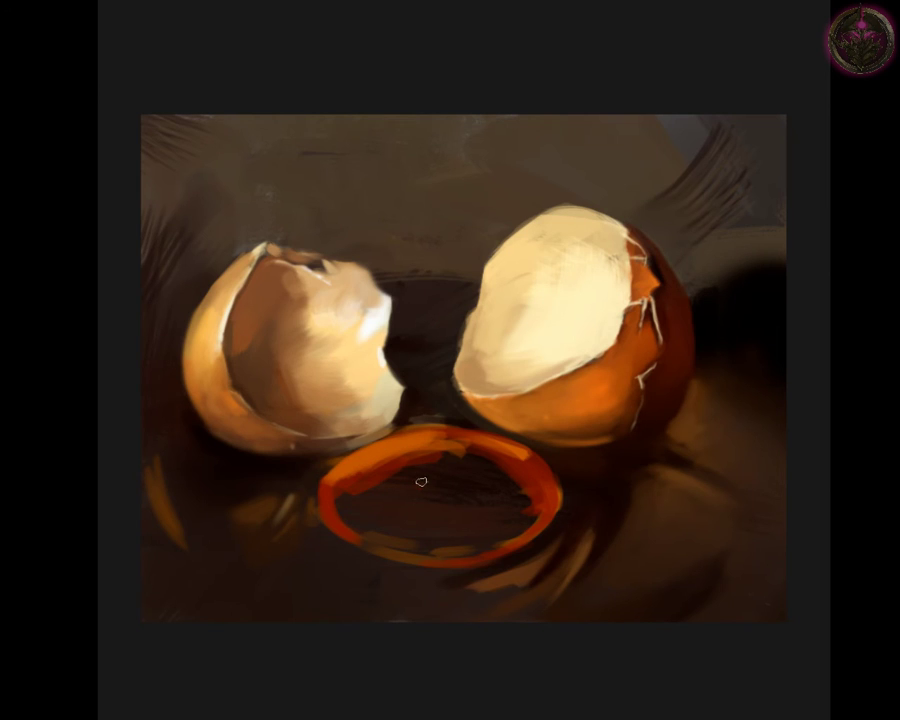
pyautogui.moveTo(430, 462)
pyautogui.mouseDown()
pyautogui.moveTo(368, 483)
pyautogui.moveTo(417, 449)
pyautogui.mouseUp()
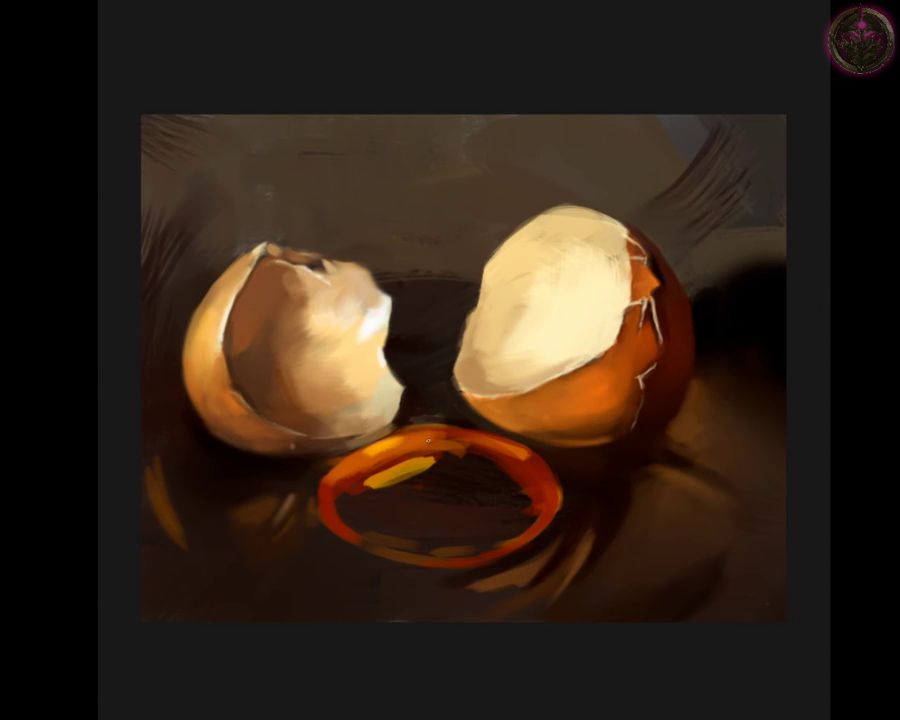
# Step: Brighten the ring's upper-left arc and left edge, then dab and merge yellow strokes inside it
pyautogui.moveTo(372, 452); pyautogui.dragTo(354, 462)
pyautogui.moveTo(362, 492); pyautogui.dragTo(338, 480)
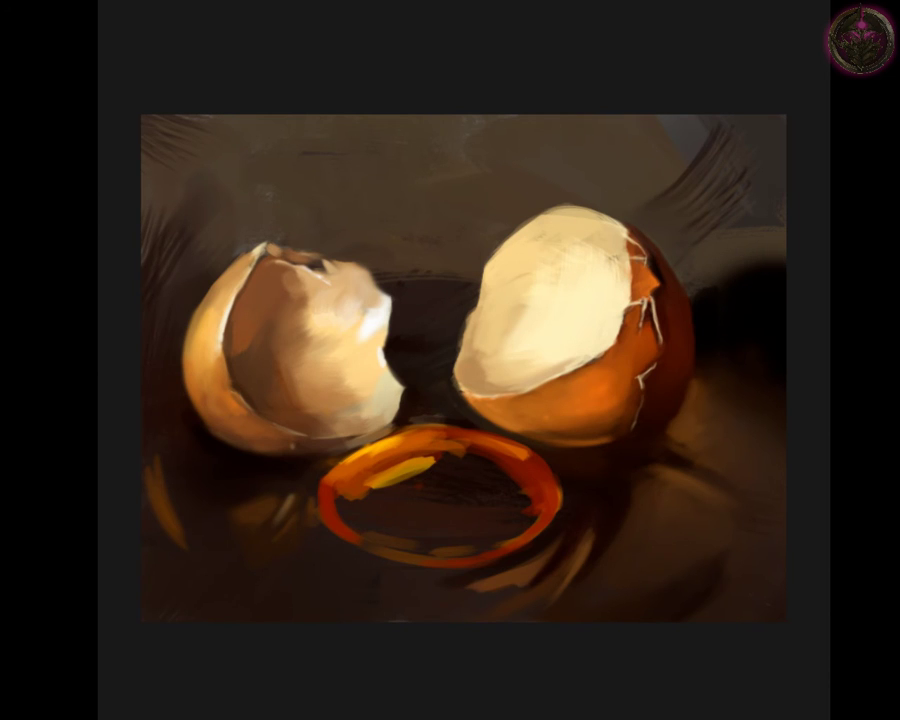
pyautogui.moveTo(440, 501); pyautogui.dragTo(495, 493)
pyautogui.moveTo(445, 514)
pyautogui.mouseDown()
pyautogui.moveTo(505, 510)
pyautogui.moveTo(425, 518)
pyautogui.mouseUp()
pyautogui.moveTo(500, 500); pyautogui.dragTo(408, 520)
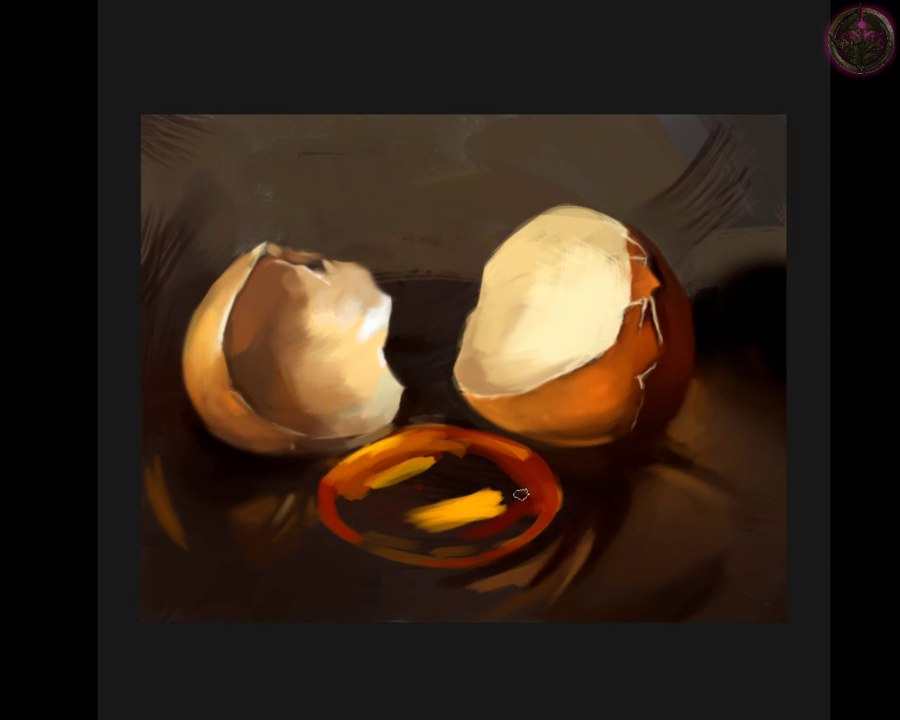
pyautogui.moveTo(525, 493)
pyautogui.mouseDown()
pyautogui.moveTo(400, 532)
pyautogui.moveTo(466, 547)
pyautogui.mouseUp()
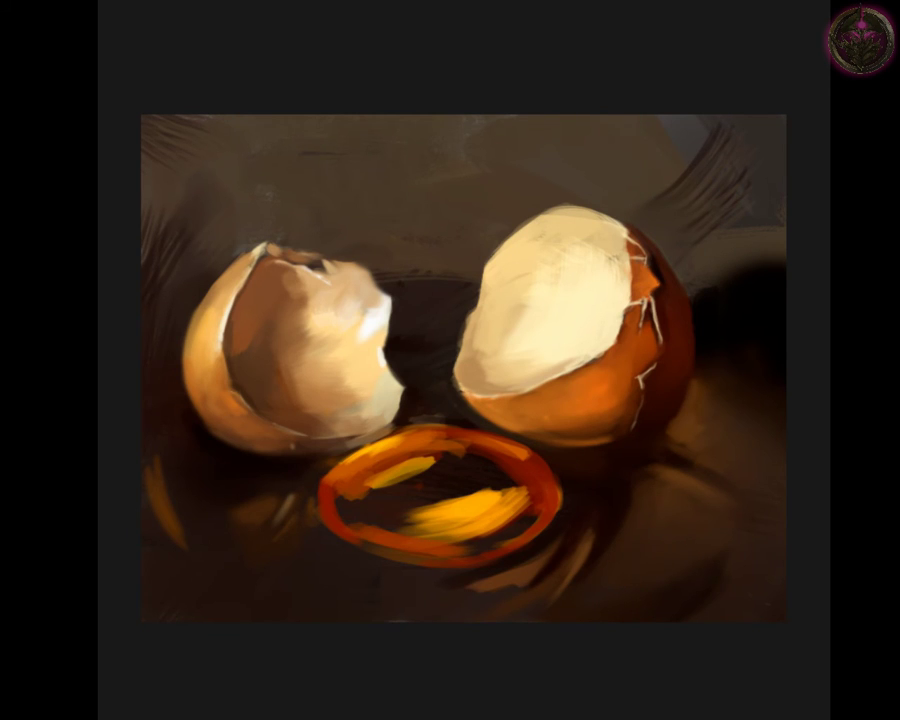
# Step: Add a reddish streak on the lower edge and cover the ring's dark centre with sampled orange-yellow
pyautogui.moveTo(375, 536)
pyautogui.mouseDown()
pyautogui.moveTo(459, 551)
pyautogui.moveTo(355, 511)
pyautogui.moveTo(398, 518)
pyautogui.mouseUp()
pyautogui.moveTo(354, 476)
pyautogui.mouseDown()
pyautogui.moveTo(358, 508)
pyautogui.moveTo(430, 466)
pyautogui.moveTo(390, 505)
pyautogui.mouseUp()
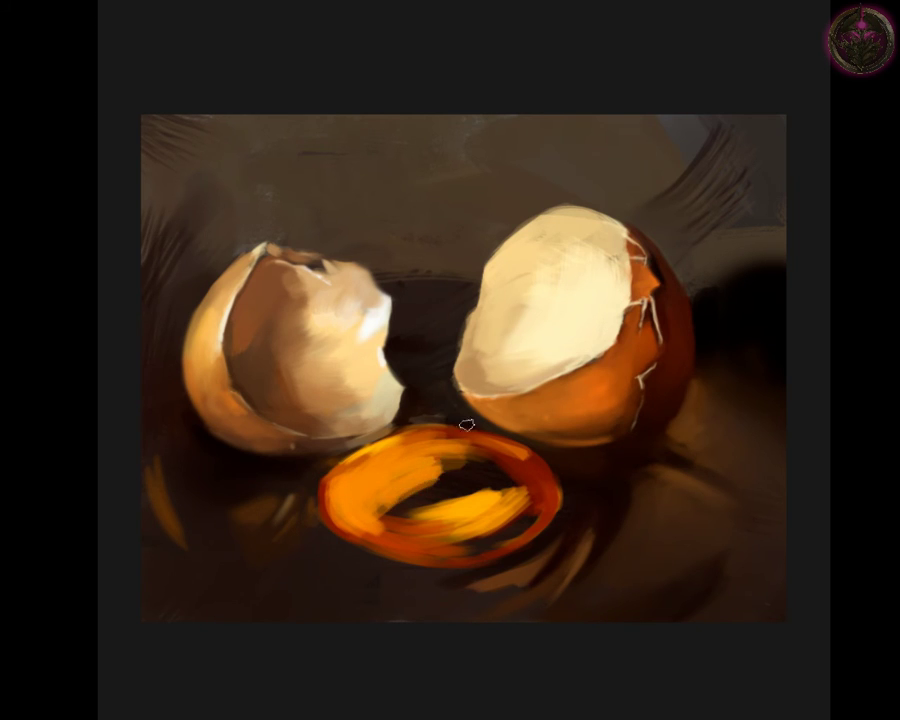
pyautogui.moveTo(394, 500)
pyautogui.mouseDown()
pyautogui.moveTo(430, 488)
pyautogui.moveTo(491, 498)
pyautogui.moveTo(416, 490)
pyautogui.mouseUp()
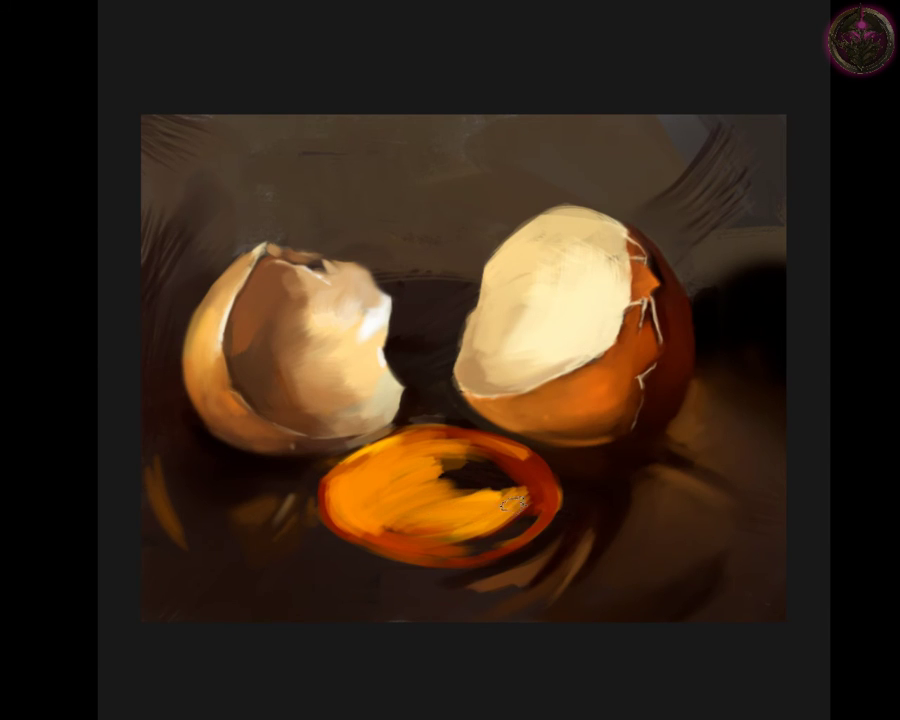
pyautogui.keyDown('ctrl'); pyautogui.click(392, 506); pyautogui.keyUp('ctrl')
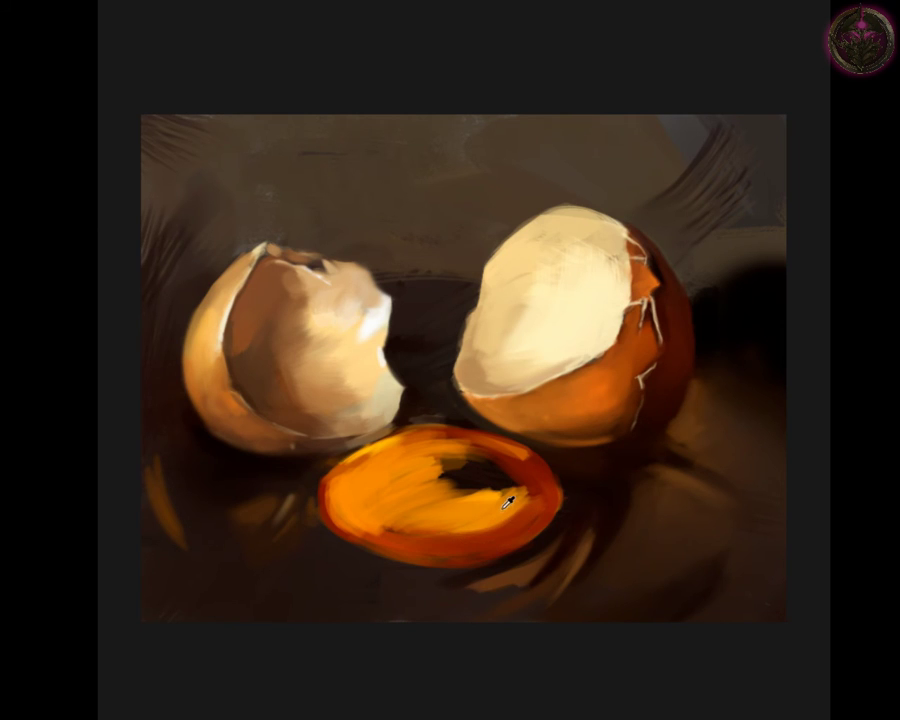
pyautogui.moveTo(508, 496); pyautogui.dragTo(534, 518)
pyautogui.keyDown('ctrl'); pyautogui.click(500, 504); pyautogui.keyUp('ctrl')
pyautogui.moveTo(430, 470); pyautogui.dragTo(500, 476)
pyautogui.moveTo(440, 480)
pyautogui.mouseDown()
pyautogui.moveTo(494, 483)
pyautogui.moveTo(492, 472)
pyautogui.moveTo(466, 474)
pyautogui.mouseUp()
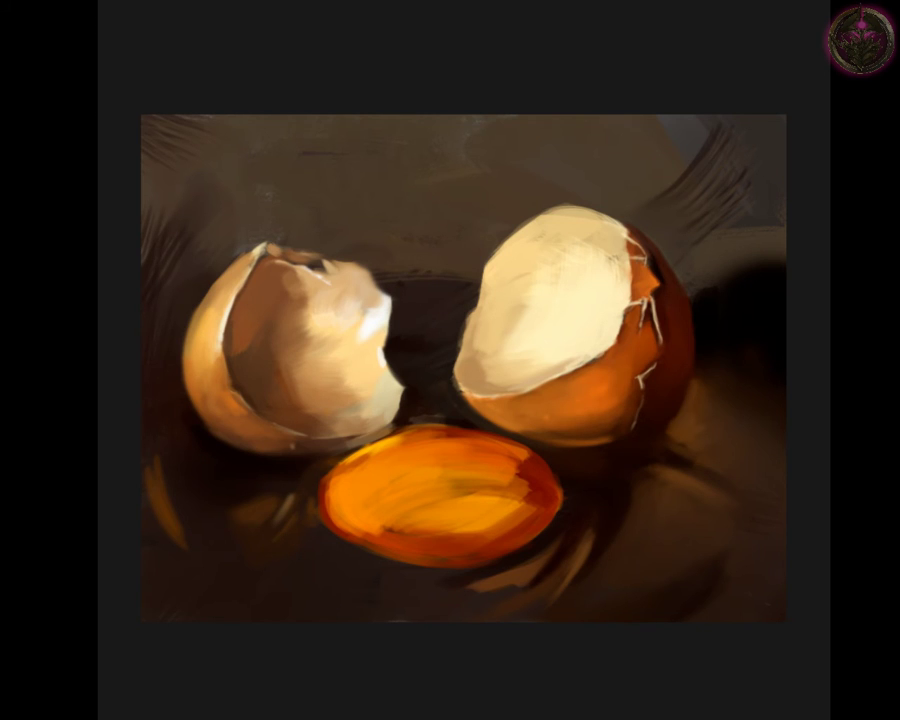
# Step: Paint a bright yellow stroke on the yolk's upper left and dab red-brown on its right edge
pyautogui.moveTo(422, 478); pyautogui.dragTo(385, 492)
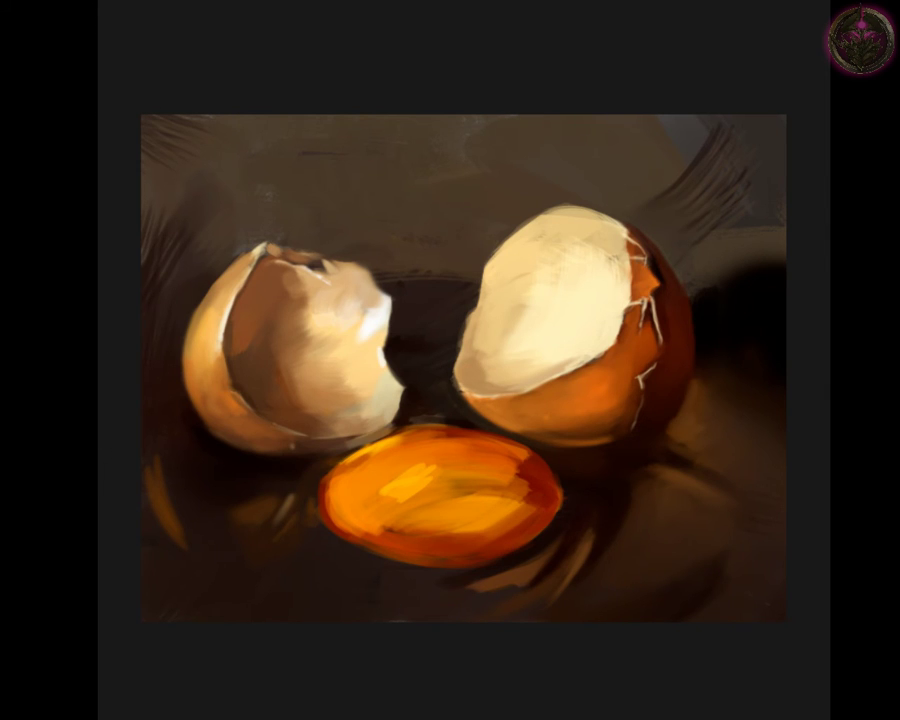
pyautogui.moveTo(546, 476); pyautogui.dragTo(548, 486)
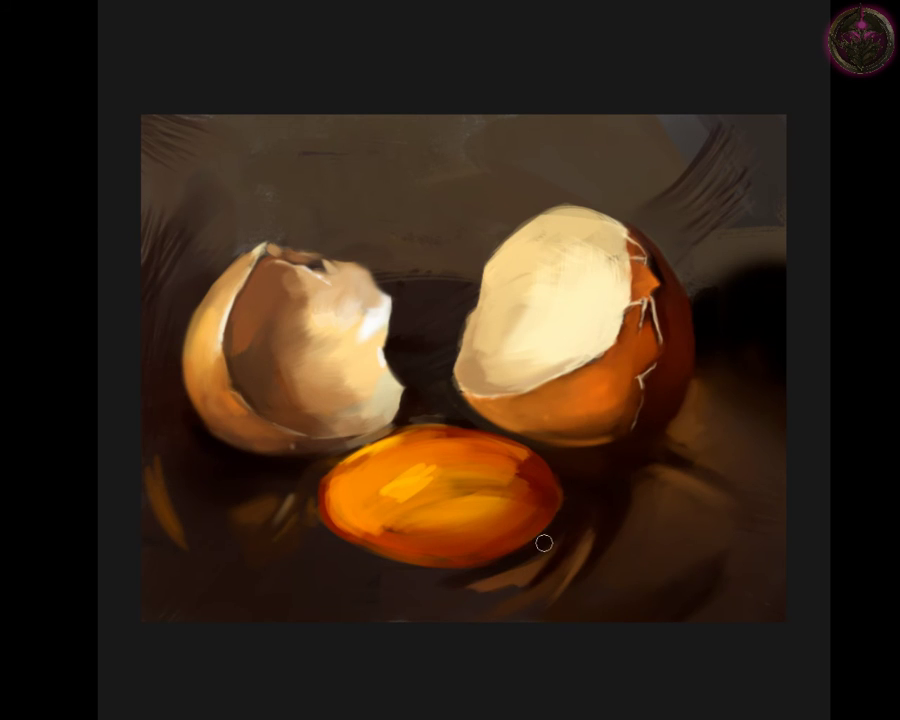
# Step: Resize the brush, ending at a tiny size for touching up the yolk's right edge
pyautogui.press(']')
pyautogui.press(']')
pyautogui.press(']')
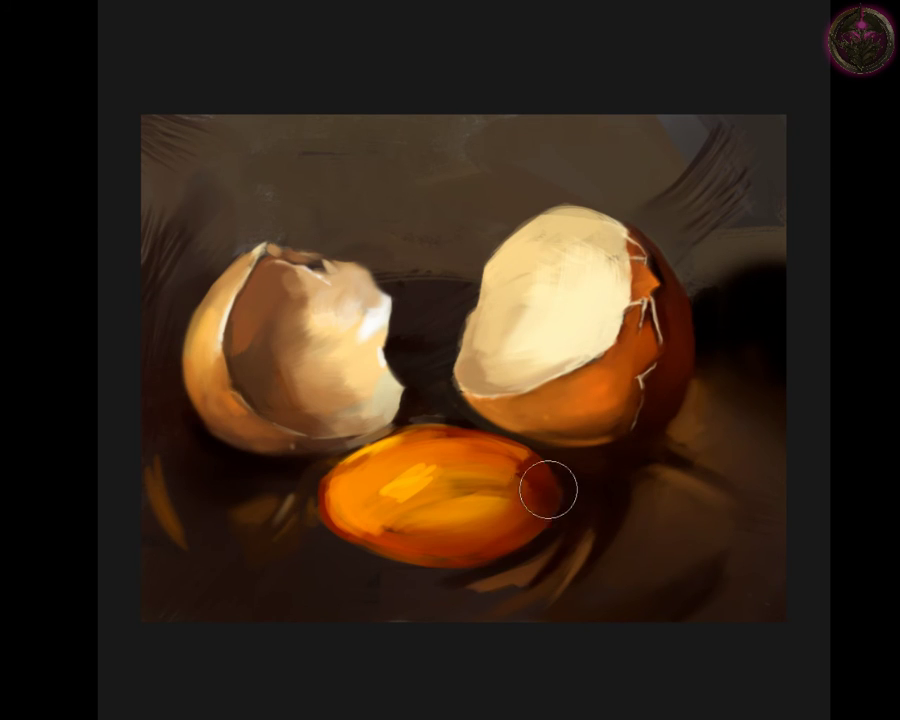
pyautogui.press('[')
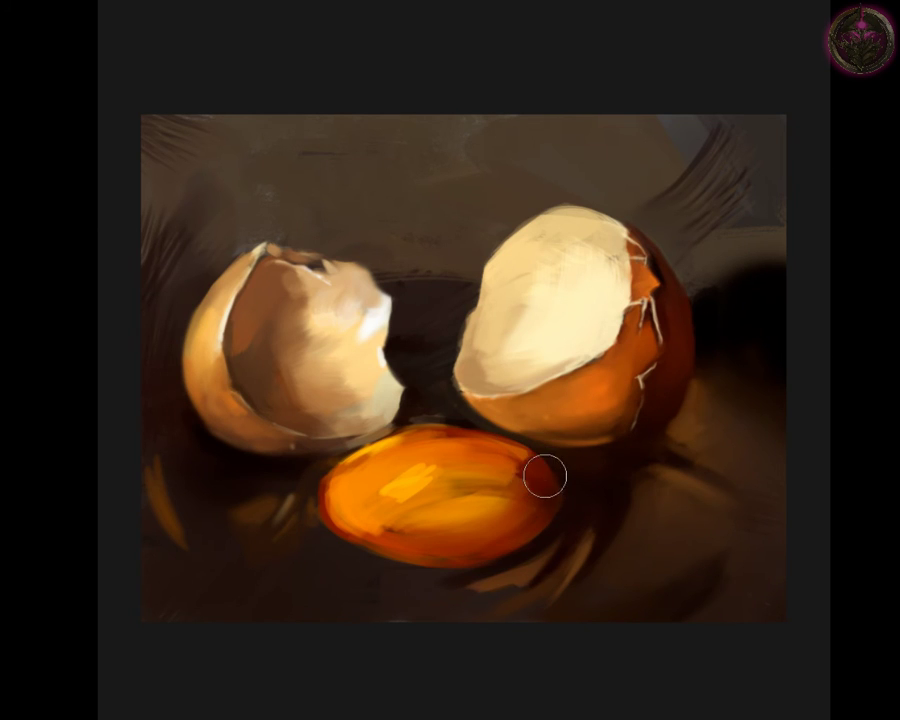
pyautogui.press('[')
pyautogui.press('[')
pyautogui.press('[')
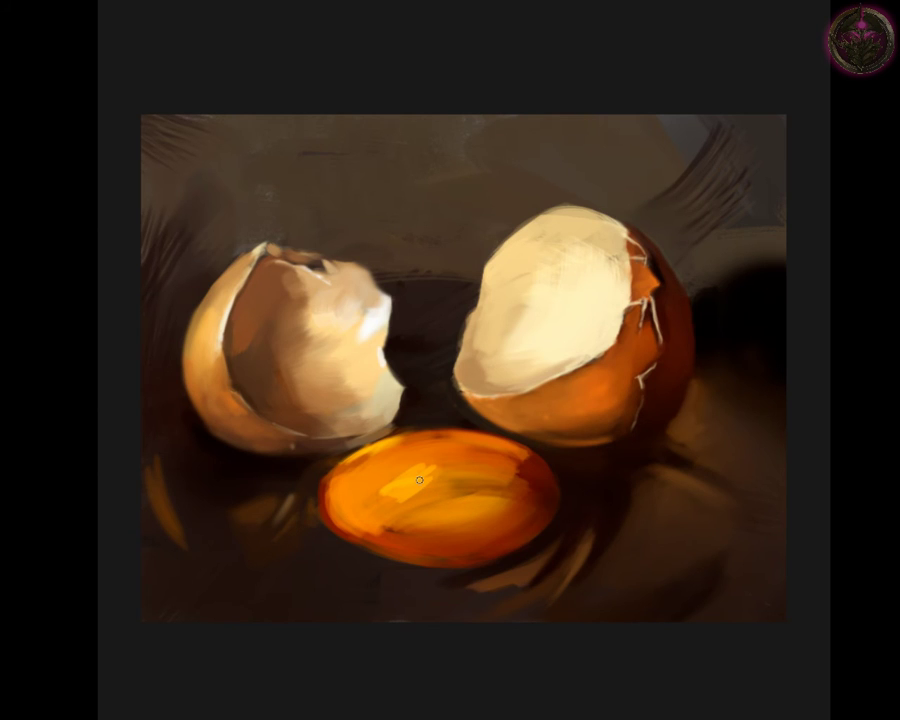
# Step: Rework the yolk's highlight, left side and lower part with streaky strokes, adding a small white glint at lower left
pyautogui.moveTo(419, 480); pyautogui.dragTo(390, 484)
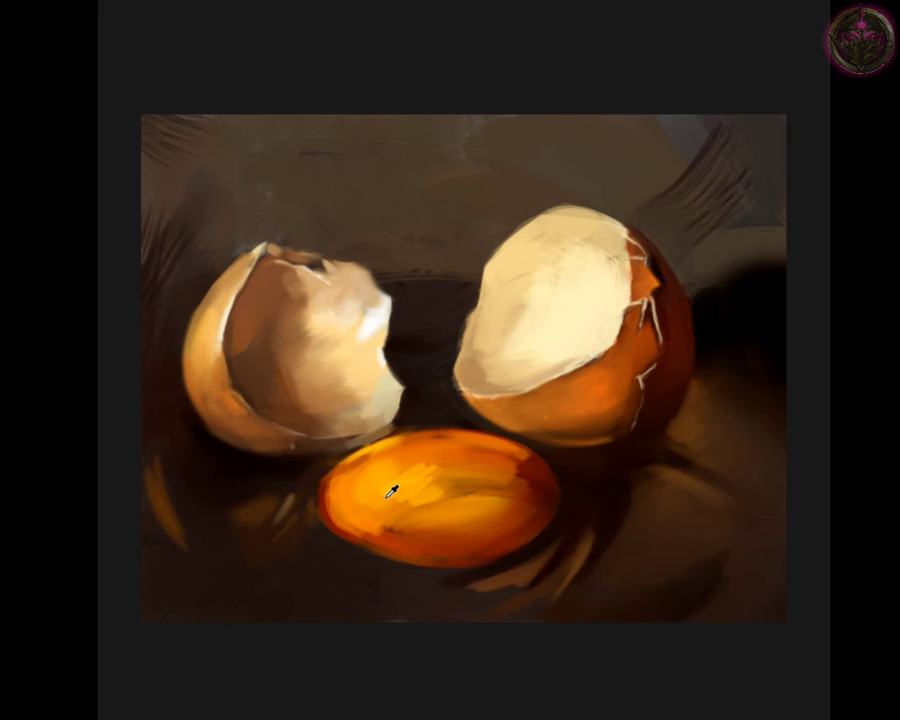
pyautogui.moveTo(408, 506); pyautogui.dragTo(384, 510)
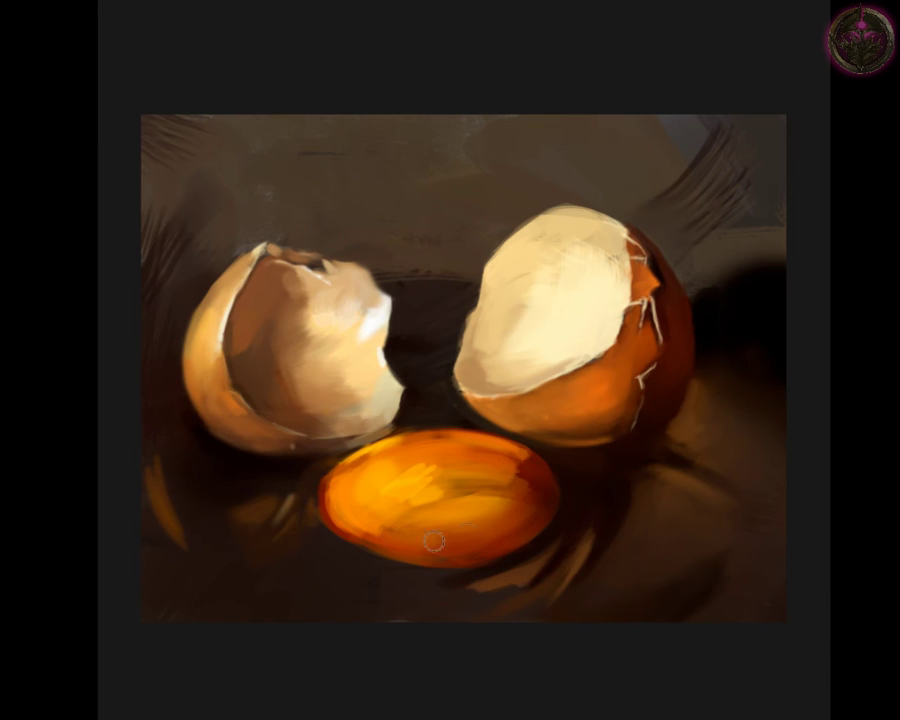
pyautogui.moveTo(434, 541); pyautogui.dragTo(390, 540)
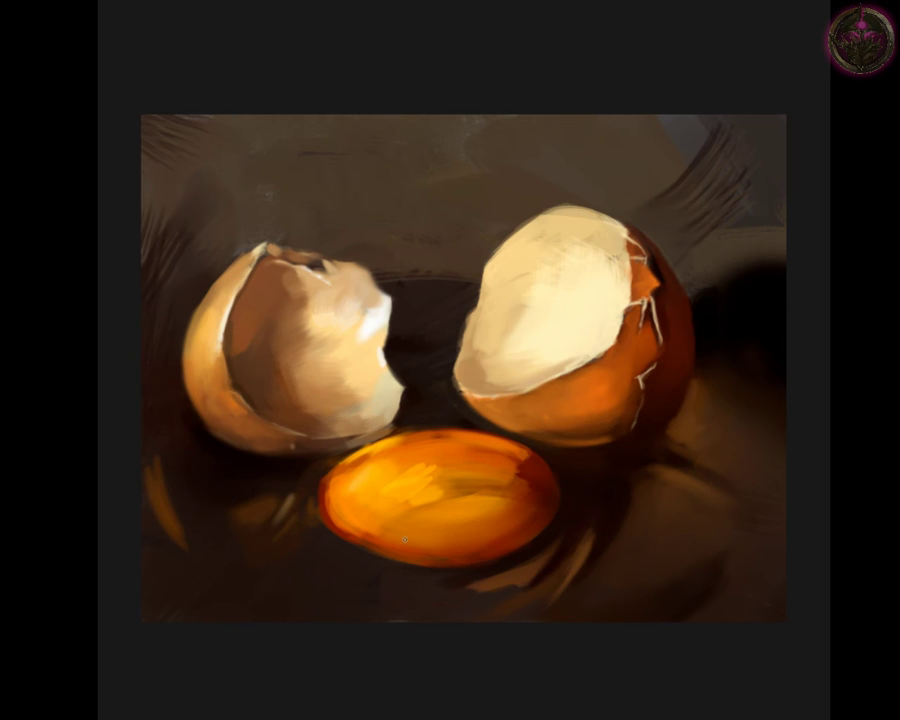
pyautogui.moveTo(400, 528); pyautogui.dragTo(401, 541)
# Step: Sample several orange tones from the yolk and enlarge the brush for blending
pyautogui.keyDown('alt'); pyautogui.click(375, 470); pyautogui.keyUp('alt')
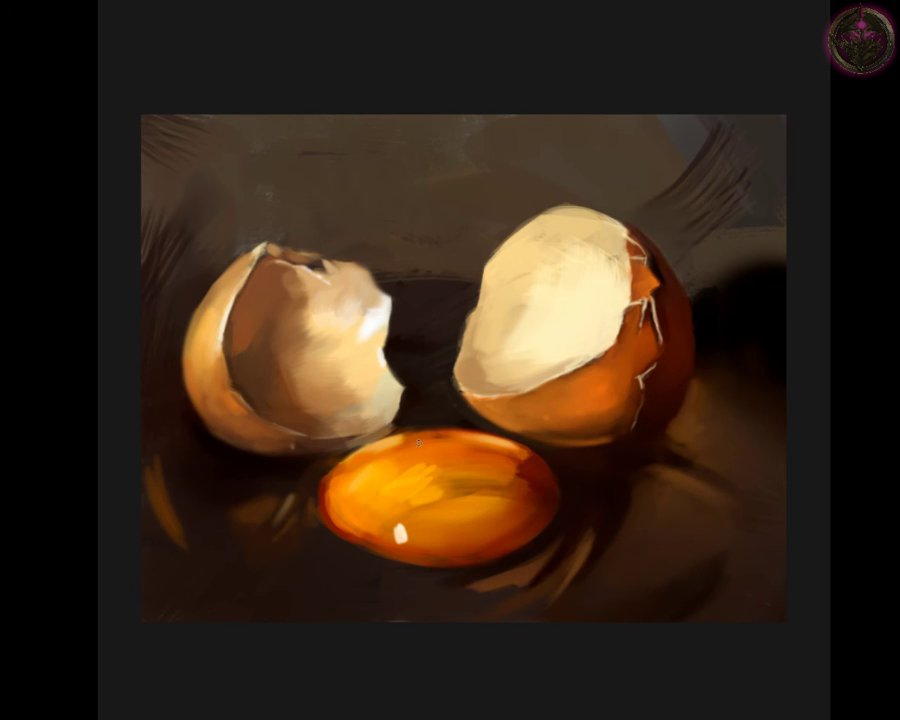
pyautogui.keyDown('alt'); pyautogui.click(416, 444); pyautogui.keyUp('alt')
pyautogui.press(']')
pyautogui.keyDown('alt'); pyautogui.click(368, 488); pyautogui.keyUp('alt')
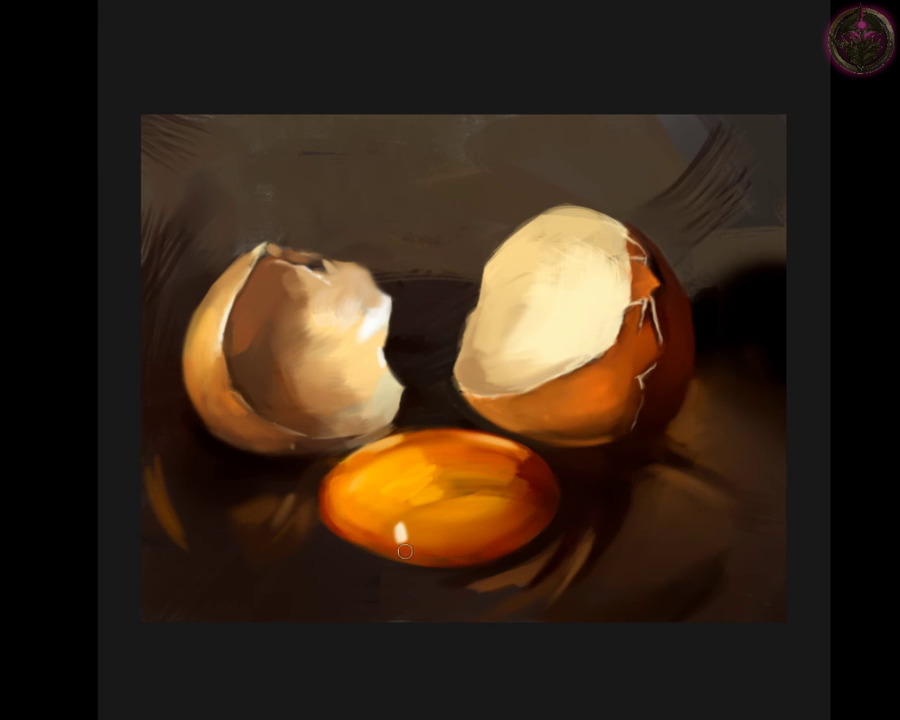
# Step: Paint darker olive and orange strokes across the yolk's upper middle and right side
pyautogui.moveTo(425, 495); pyautogui.dragTo(495, 478)
pyautogui.moveTo(428, 484)
pyautogui.mouseDown()
pyautogui.moveTo(450, 488)
pyautogui.moveTo(426, 500)
pyautogui.mouseUp()
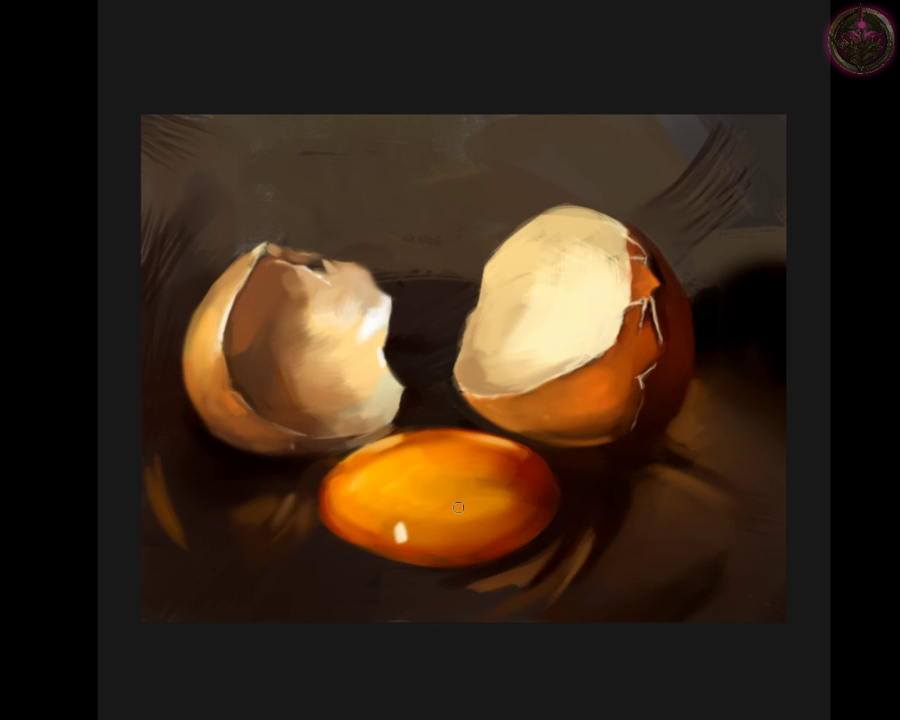
# Step: Sample cream from the eggshell and paint a light rim along the left shell's lower edge
pyautogui.keyDown('alt'); pyautogui.click(428, 402); pyautogui.keyUp('alt')
pyautogui.keyDown('alt'); pyautogui.click(418, 414); pyautogui.keyUp('alt')
pyautogui.keyDown('alt'); pyautogui.click(370, 426); pyautogui.keyUp('alt')
pyautogui.moveTo(378, 426); pyautogui.dragTo(340, 435)
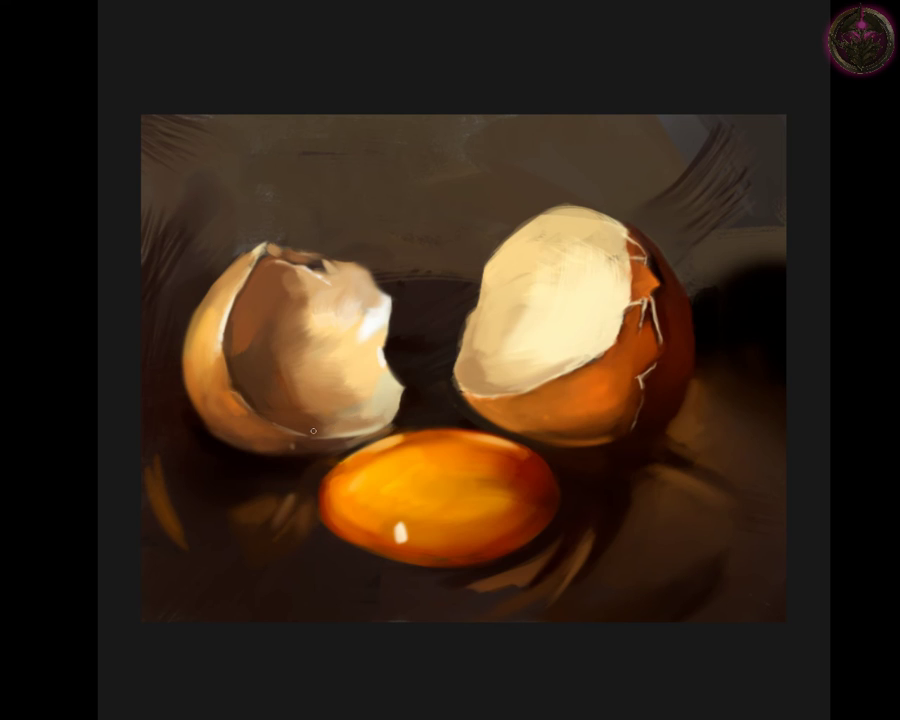
pyautogui.moveTo(330, 432); pyautogui.dragTo(374, 426)
# Step: Sample fresh colours from the painting and touch up the yolk's white highlight
pyautogui.click(374, 426)
pyautogui.click(404, 423)
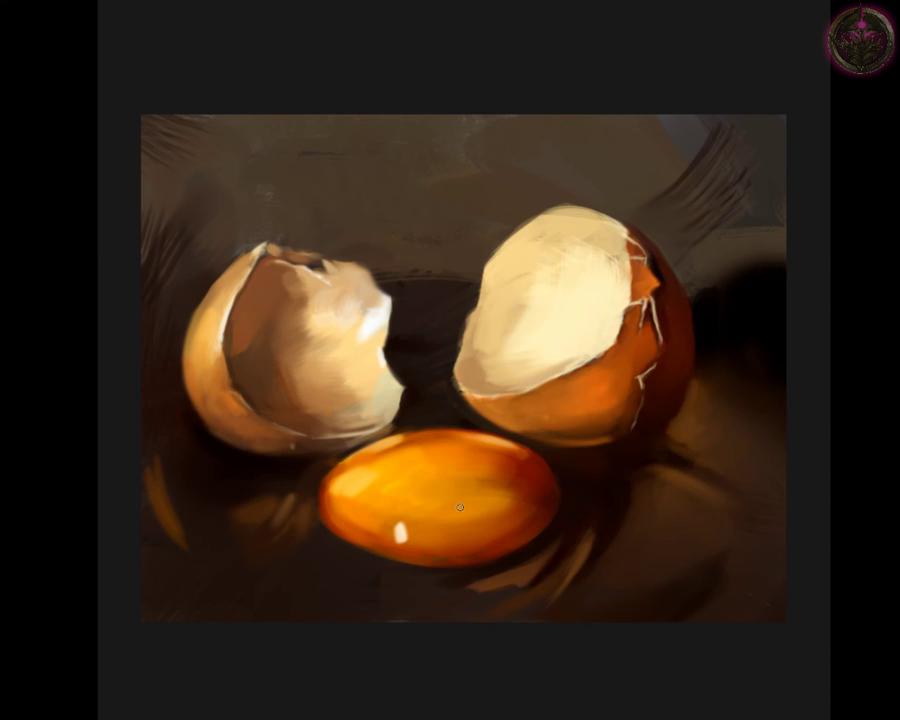
pyautogui.keyDown('alt'); pyautogui.click(351, 478); pyautogui.keyUp('alt')
pyautogui.click(398, 532)
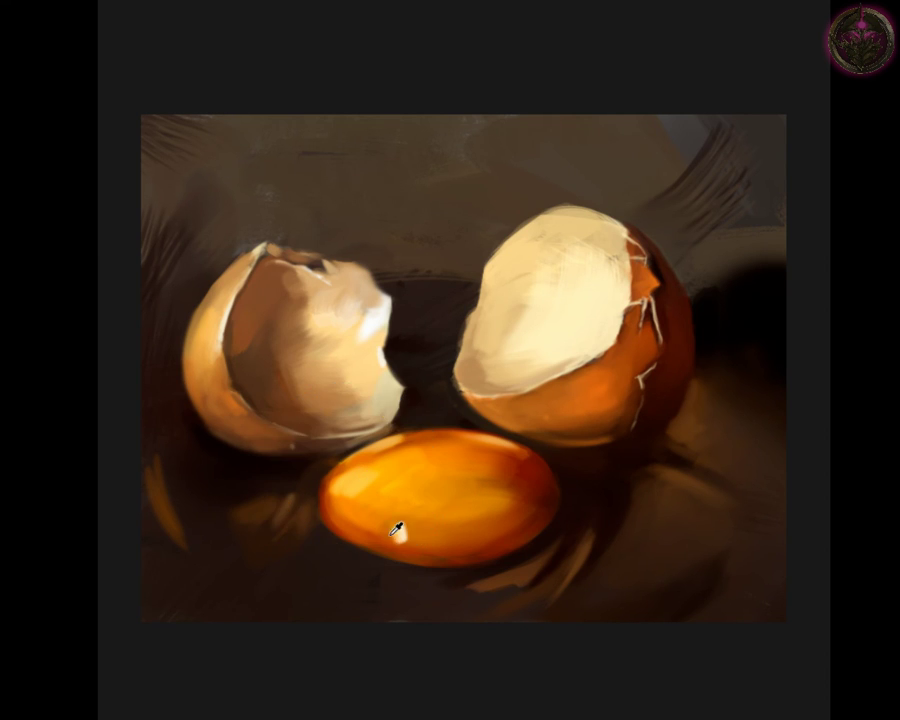
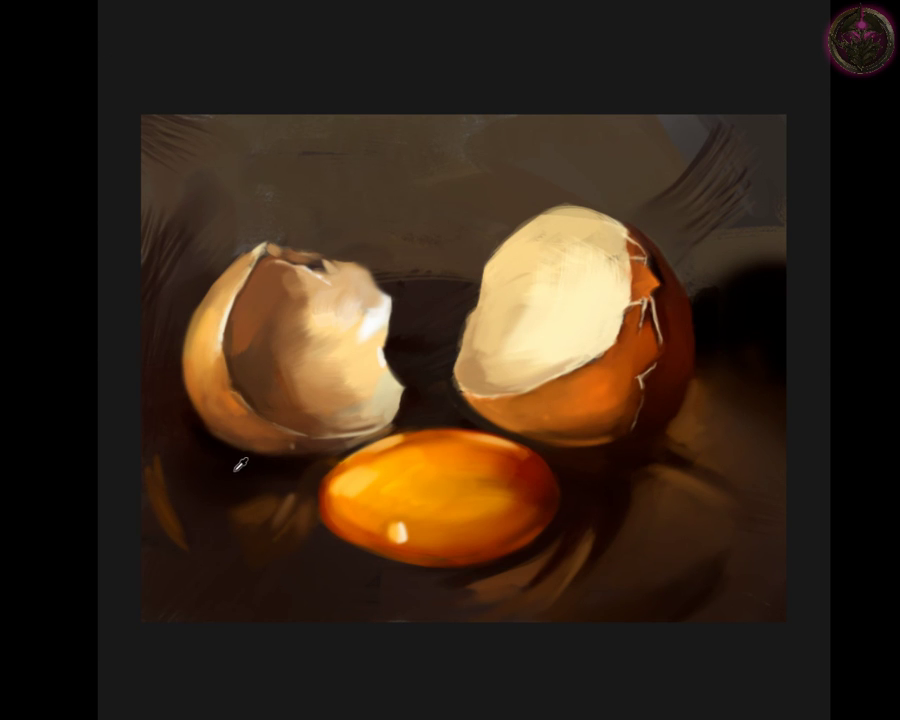
# Step: Cover the lower-left orange streak with dark brown and add faint light reflections below the left shell
pyautogui.moveTo(207, 512); pyautogui.dragTo(160, 505)
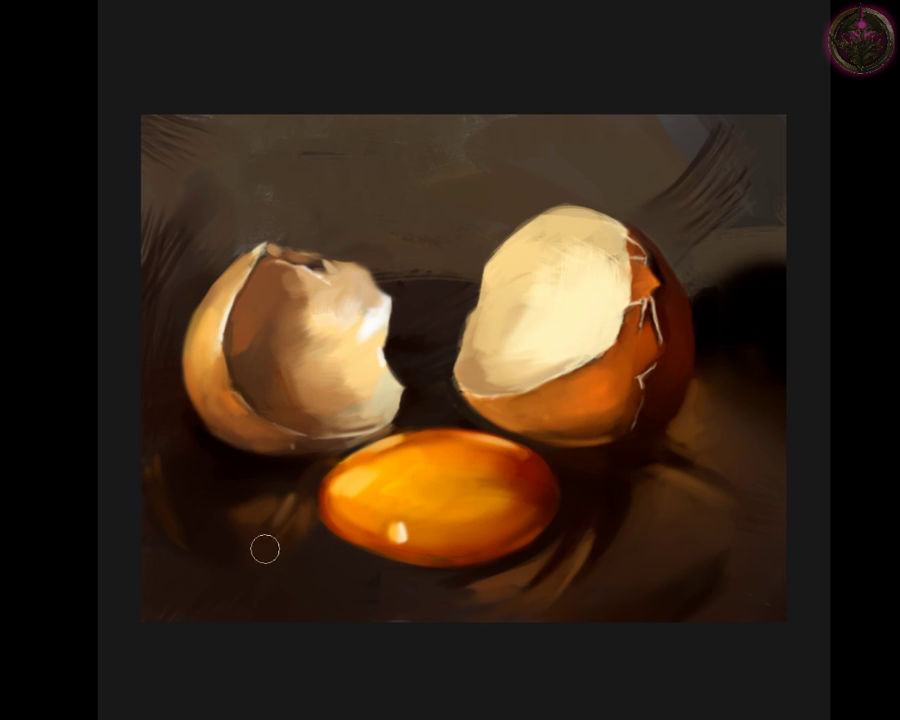
pyautogui.press('[')
pyautogui.press('[')
pyautogui.press('[')
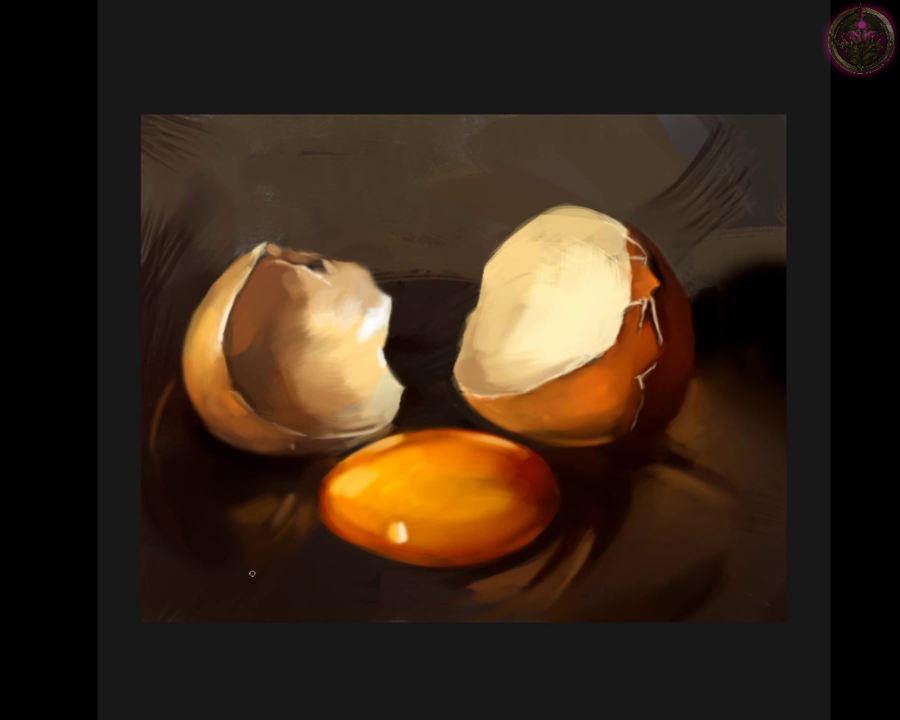
pyautogui.moveTo(183, 517); pyautogui.dragTo(252, 561)
pyautogui.moveTo(216, 509); pyautogui.dragTo(406, 566)
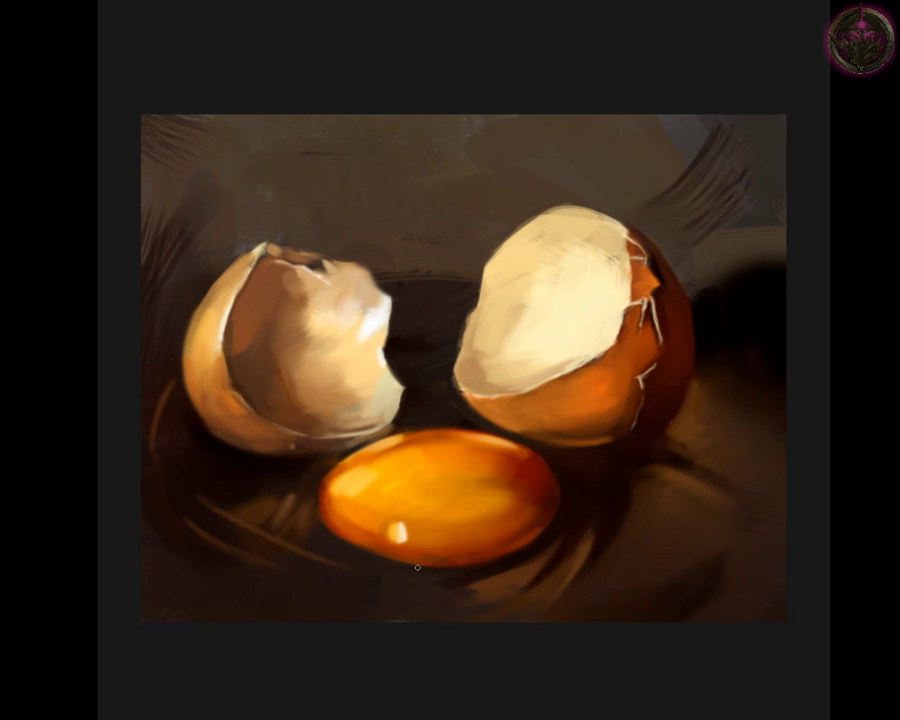
pyautogui.moveTo(211, 508); pyautogui.dragTo(236, 524)
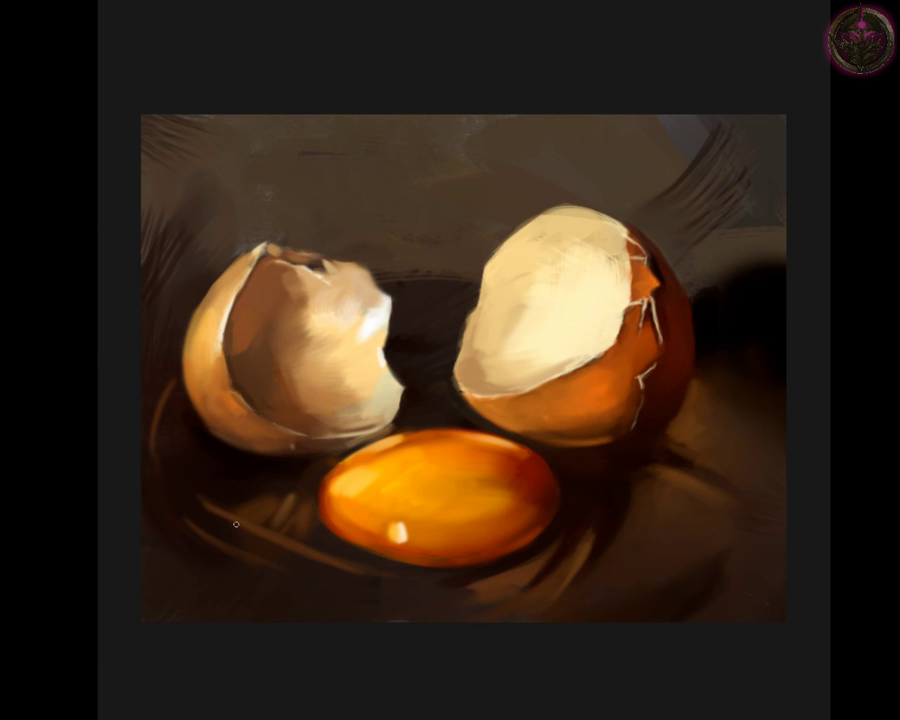
pyautogui.moveTo(305, 553)
pyautogui.mouseDown()
pyautogui.moveTo(388, 575)
pyautogui.moveTo(232, 535)
pyautogui.mouseUp()
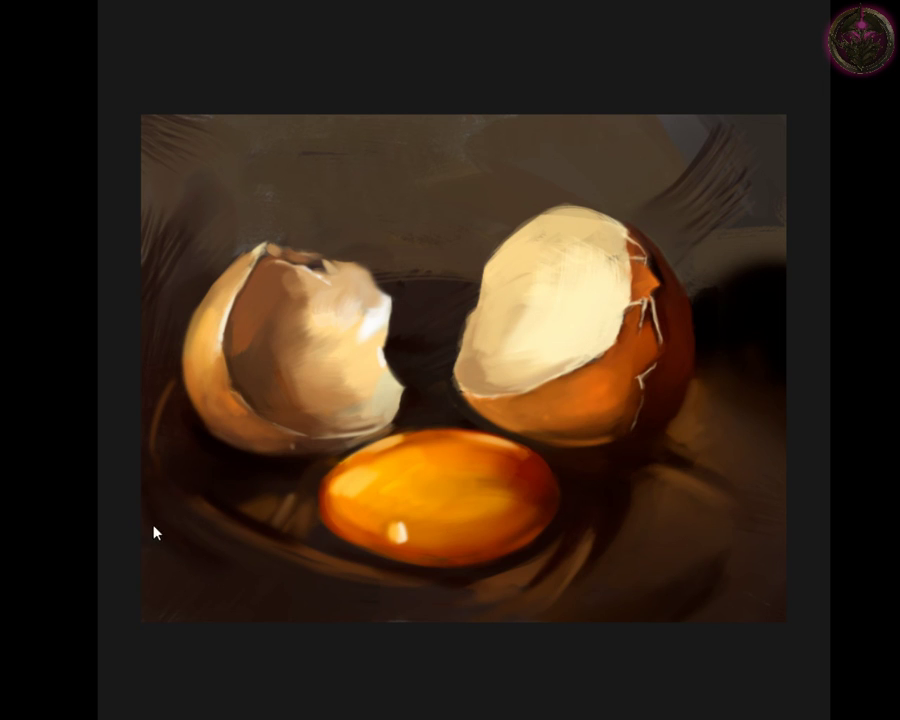
# Step: Brush warm brown strokes along the lower-left edge and dab reddish-orange on the tabletop left of the yolk
pyautogui.moveTo(164, 522); pyautogui.dragTo(152, 574)
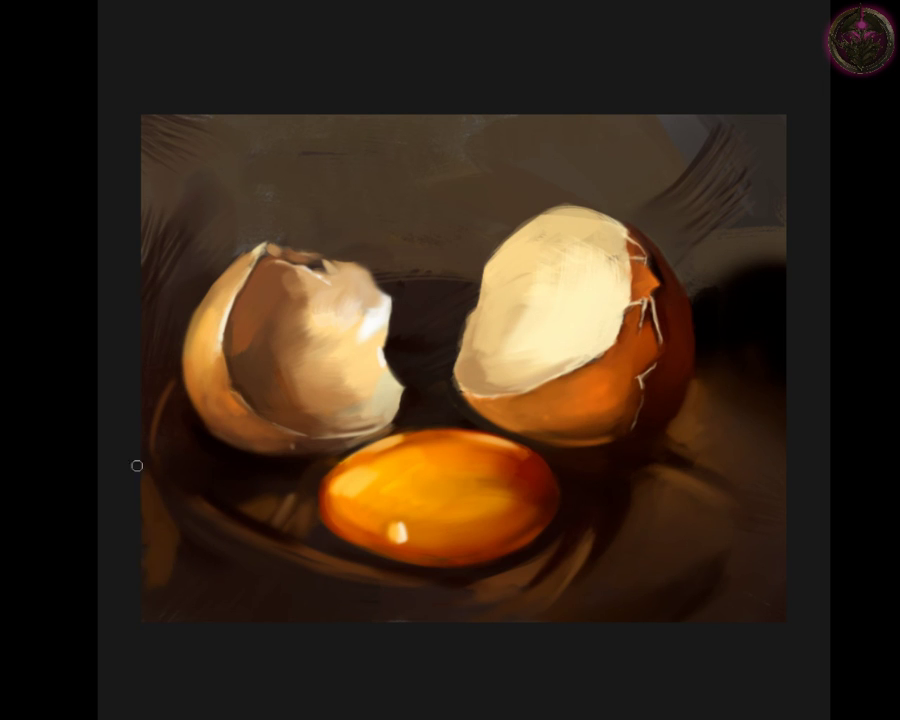
pyautogui.moveTo(171, 591); pyautogui.dragTo(178, 532)
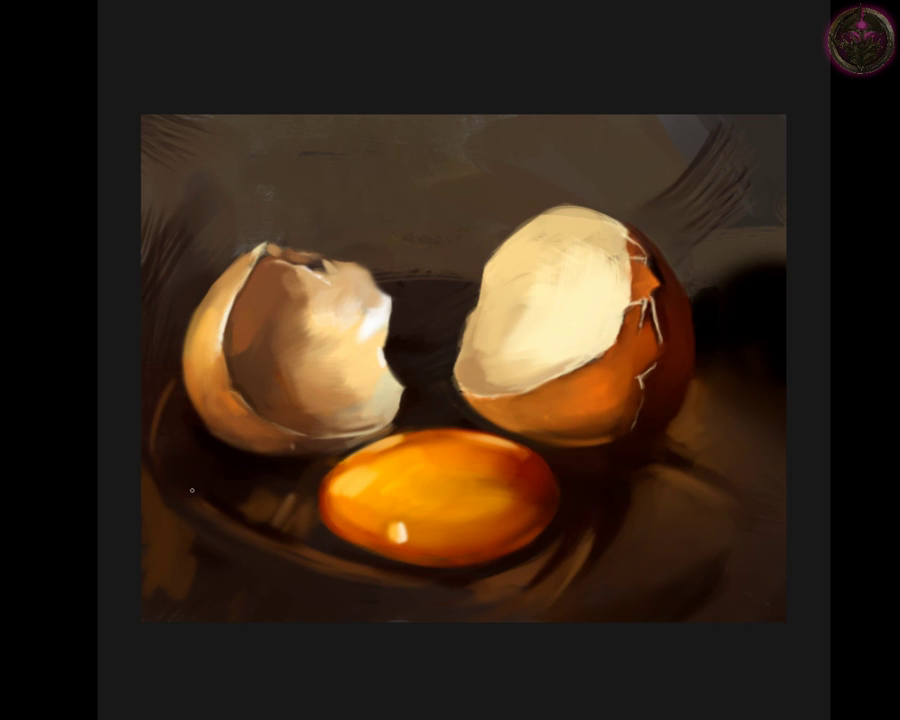
pyautogui.keyDown('alt'); pyautogui.click(328, 545); pyautogui.keyUp('alt')
pyautogui.keyDown('ctrl'); pyautogui.click(564, 525); pyautogui.keyUp('ctrl')
pyautogui.moveTo(248, 500); pyautogui.dragTo(234, 508)
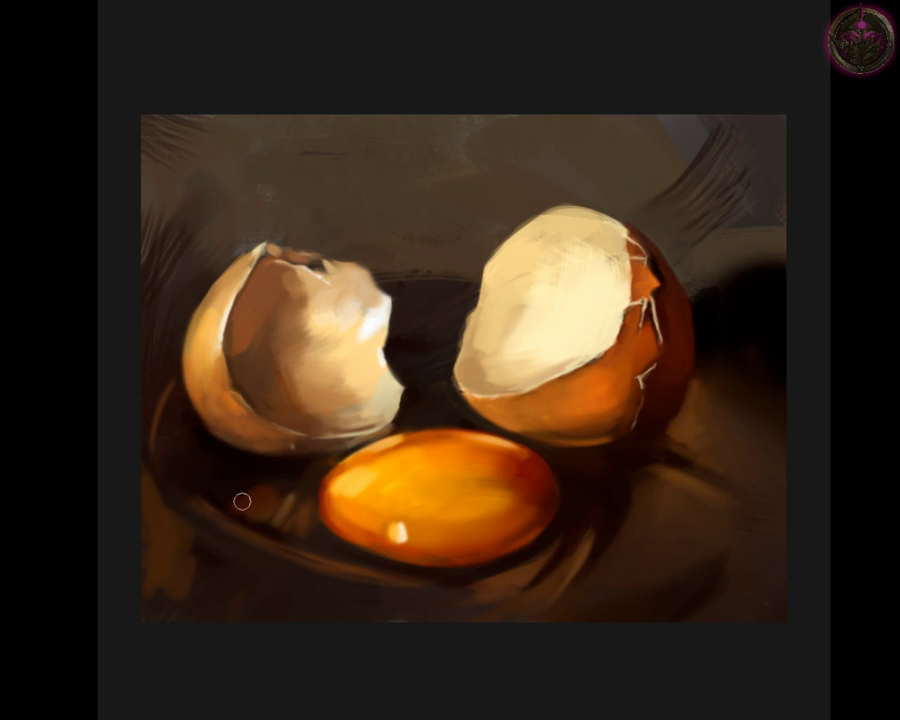
pyautogui.keyDown('ctrl'); pyautogui.click(272, 500); pyautogui.keyUp('ctrl')
pyautogui.keyDown('ctrl'); pyautogui.click(238, 480); pyautogui.keyUp('ctrl')
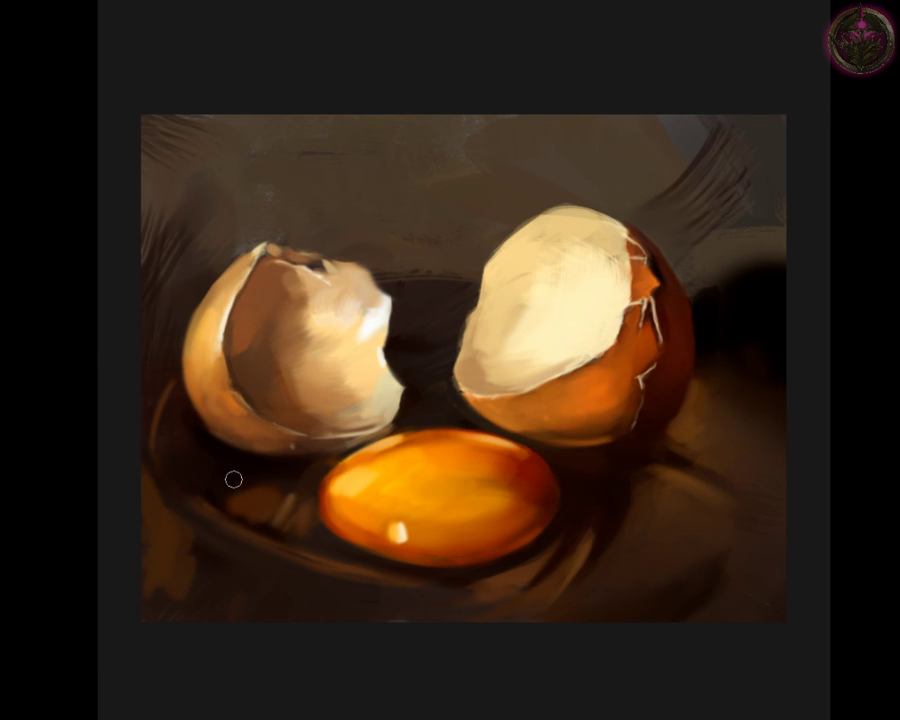
pyautogui.keyDown('ctrl'); pyautogui.click(255, 495); pyautogui.keyUp('ctrl')
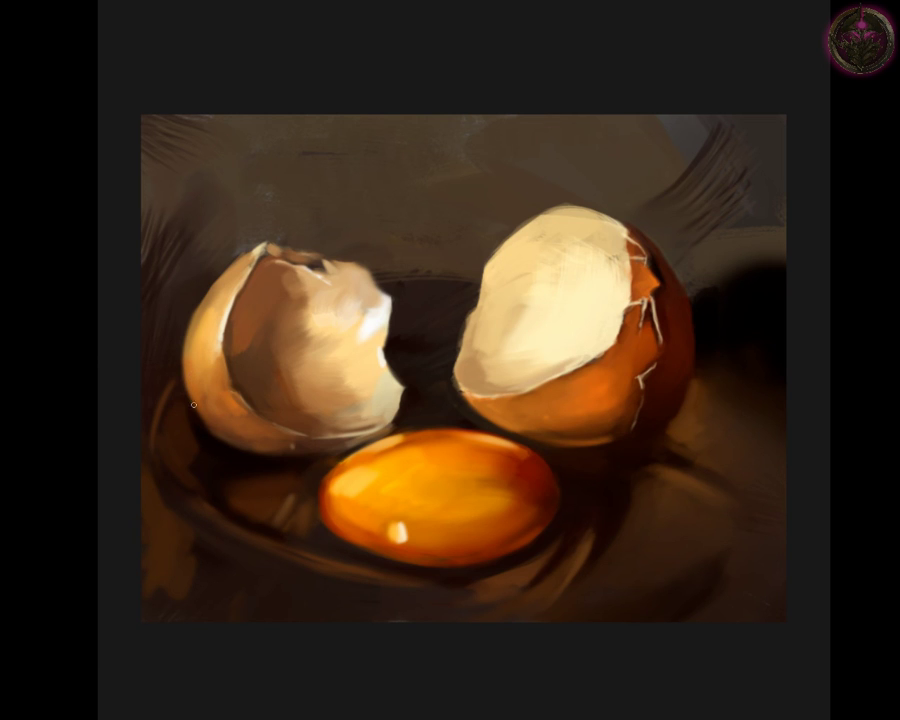
# Step: Repaint the dark shadow patch left of the yolk with sampled browns, then streak orange-yellow between the shells
pyautogui.keyDown('alt'); pyautogui.click(415, 365); pyautogui.keyUp('alt')
pyautogui.keyDown('alt'); pyautogui.click(671, 380); pyautogui.keyUp('alt')
pyautogui.keyDown('alt'); pyautogui.click(282, 505); pyautogui.keyUp('alt')
pyautogui.moveTo(240, 468)
pyautogui.mouseDown()
pyautogui.moveTo(202, 438)
pyautogui.moveTo(273, 488)
pyautogui.mouseUp()
pyautogui.moveTo(216, 519); pyautogui.dragTo(201, 533)
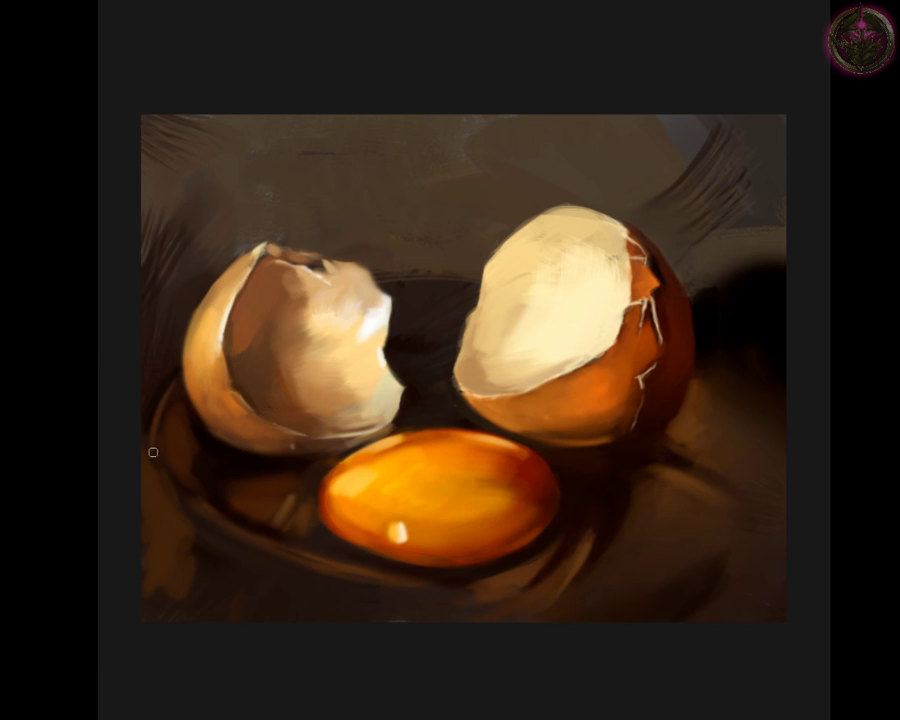
pyautogui.moveTo(154, 450); pyautogui.dragTo(155, 448)
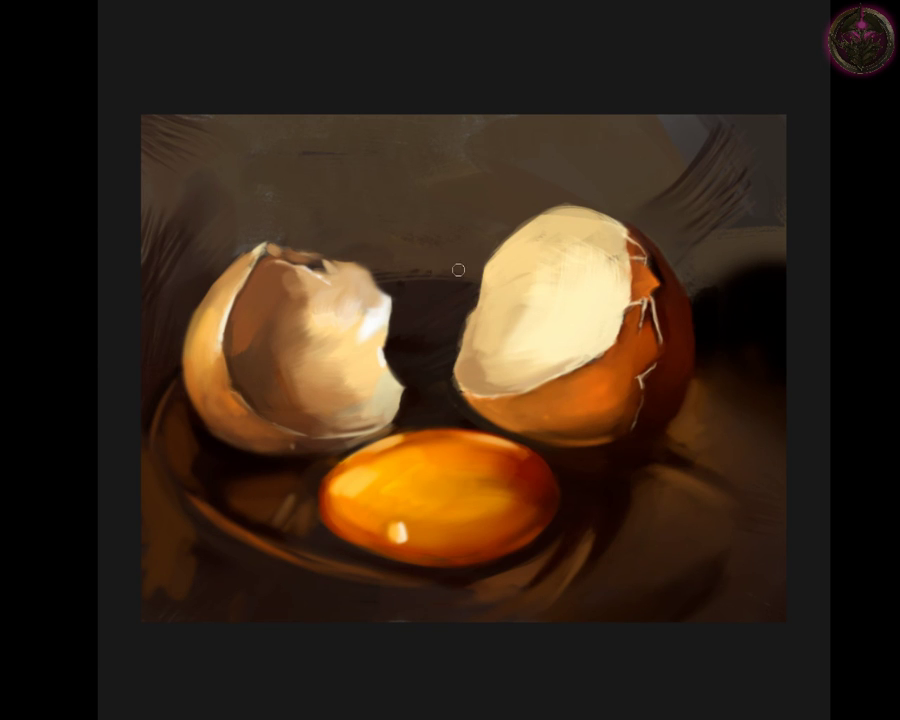
pyautogui.moveTo(388, 268); pyautogui.dragTo(468, 267)
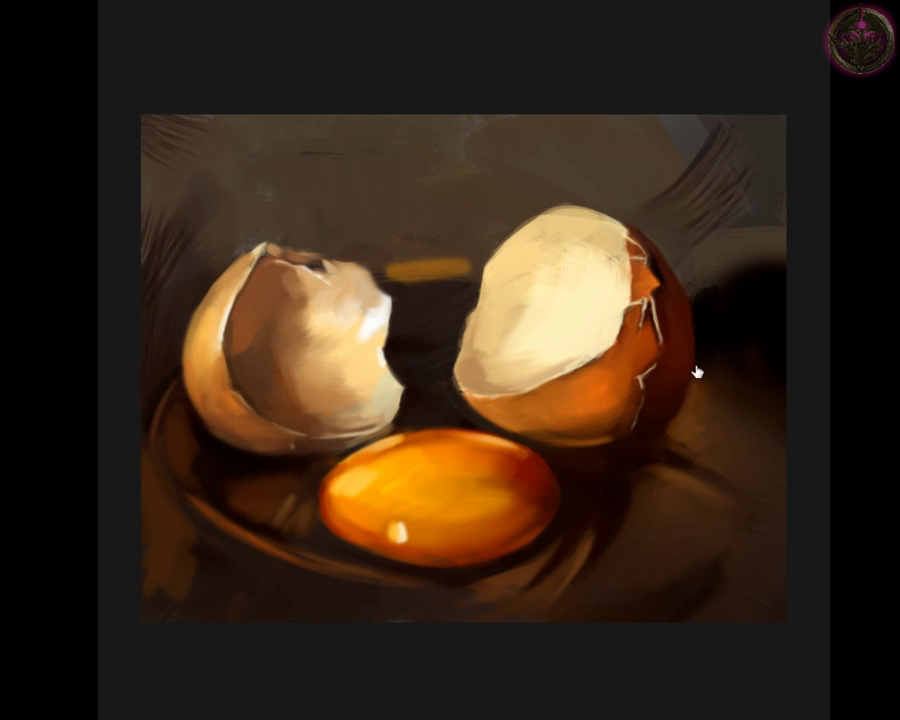
# Step: Paint broad ochre and orange-brown strokes over the background above the gap between the shells
pyautogui.moveTo(395, 226); pyautogui.dragTo(408, 237)
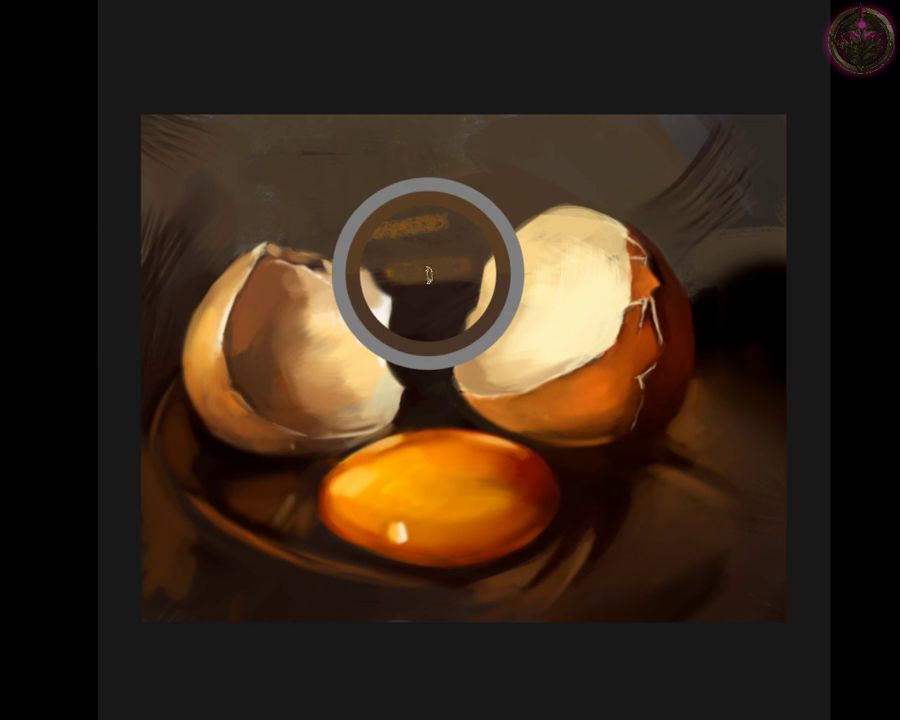
pyautogui.moveTo(420, 243); pyautogui.dragTo(404, 237)
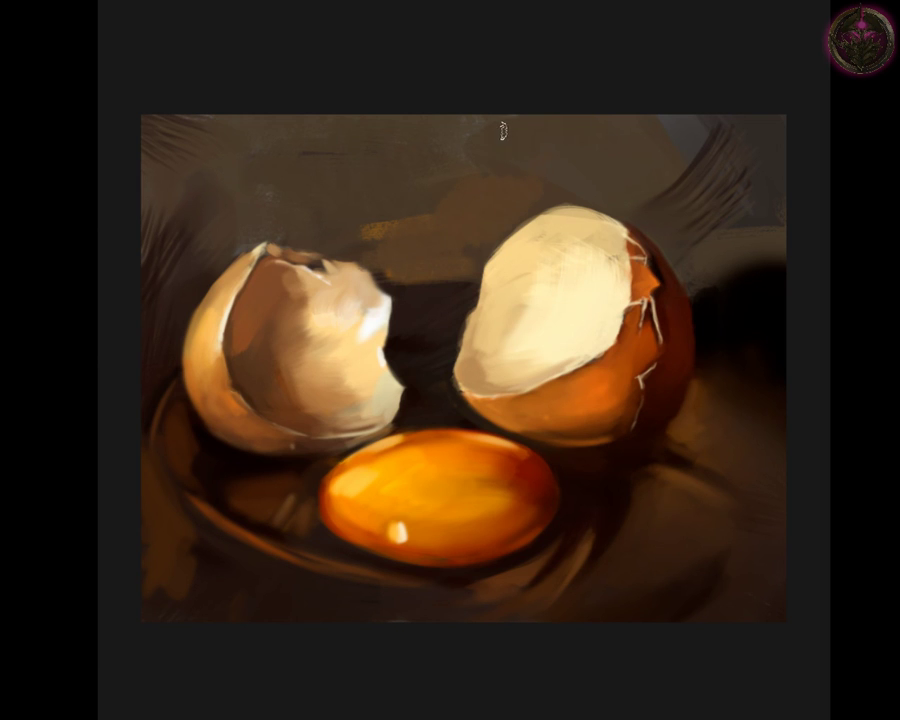
pyautogui.moveTo(452, 133)
pyautogui.mouseDown()
pyautogui.moveTo(400, 169)
pyautogui.moveTo(346, 157)
pyautogui.moveTo(420, 183)
pyautogui.moveTo(447, 210)
pyautogui.moveTo(362, 233)
pyautogui.moveTo(342, 205)
pyautogui.moveTo(368, 237)
pyautogui.mouseUp()
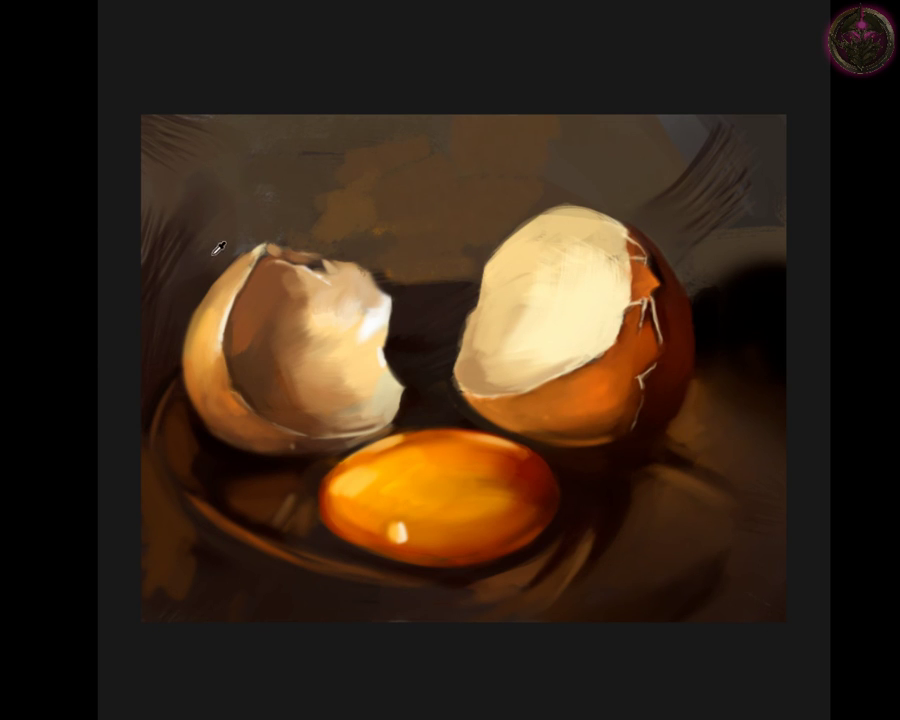
# Step: Mute the dark streaks left of the left shell and add a dark stroke right of the right shell
pyautogui.moveTo(144, 280); pyautogui.dragTo(185, 300)
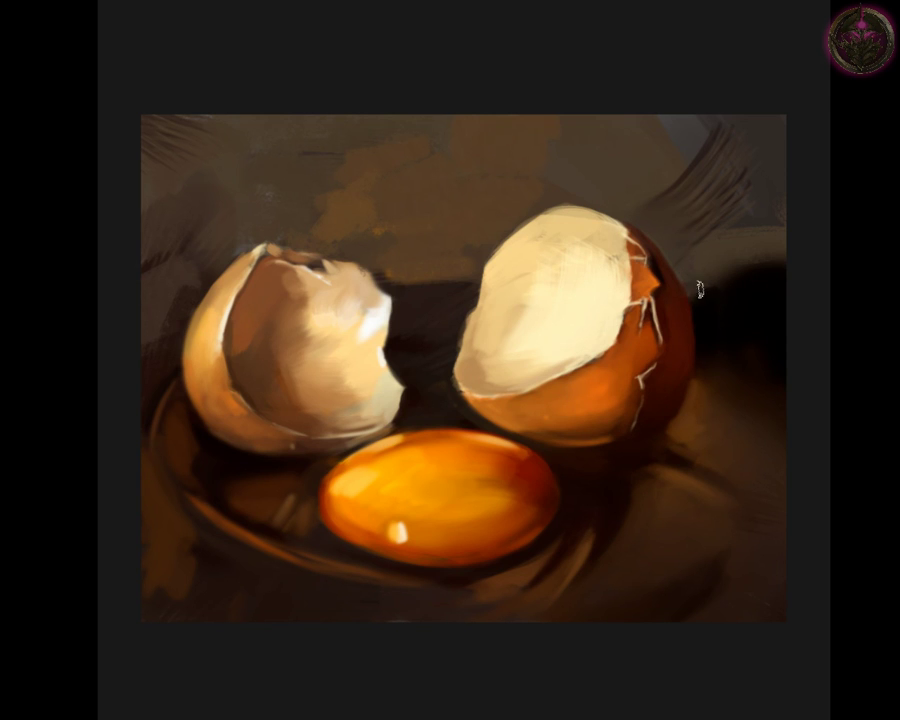
pyautogui.moveTo(678, 287); pyautogui.dragTo(735, 268)
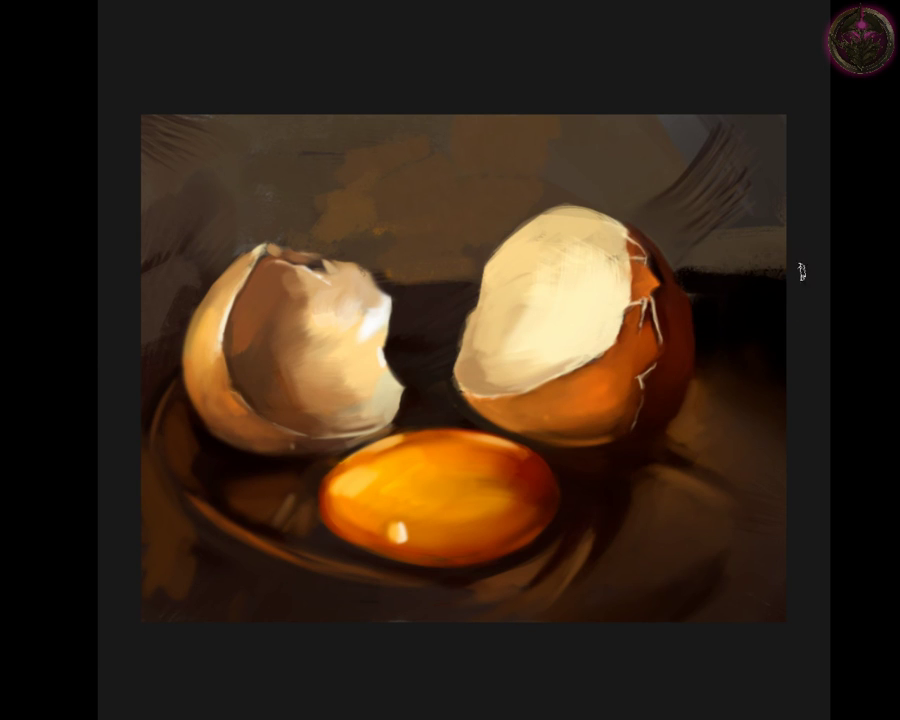
pyautogui.keyDown('alt'); pyautogui.click(756, 300); pyautogui.keyUp('alt')
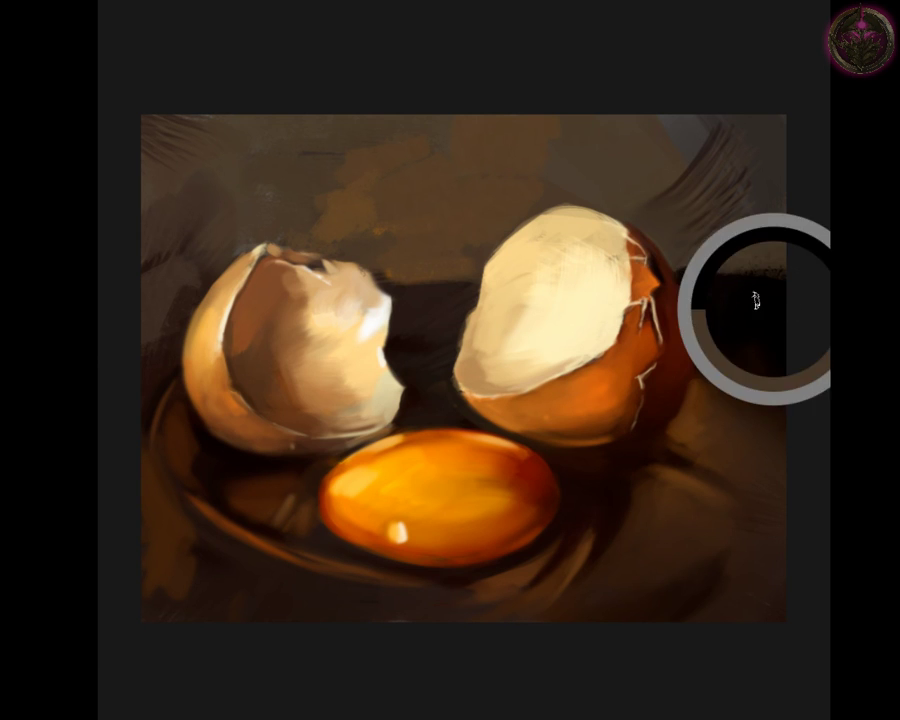
pyautogui.keyDown('alt'); pyautogui.click(472, 297); pyautogui.keyUp('alt')
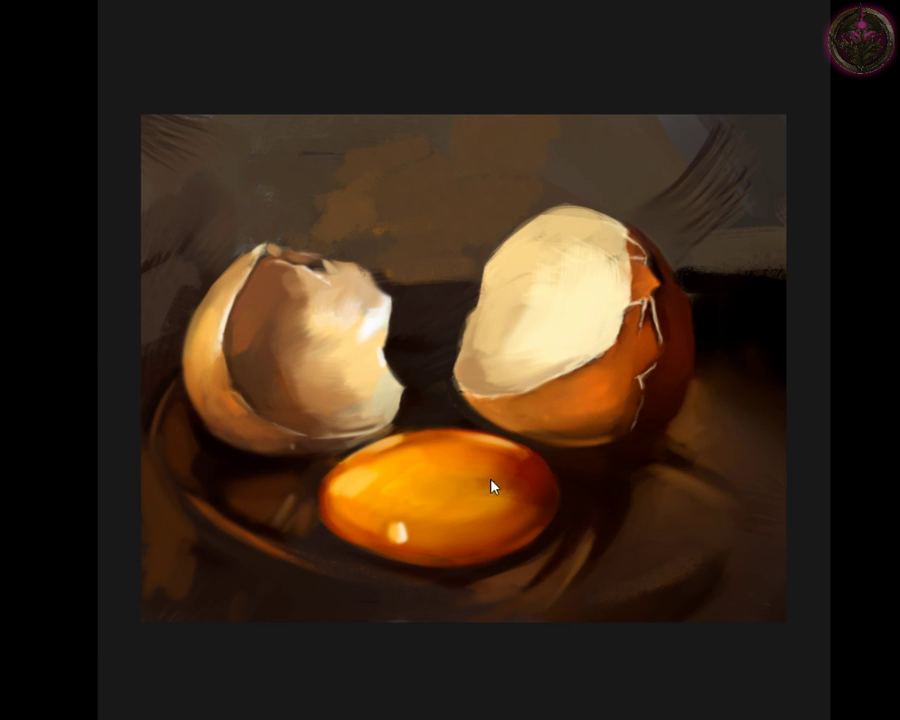
pyautogui.hotkey('ctrl', '-')
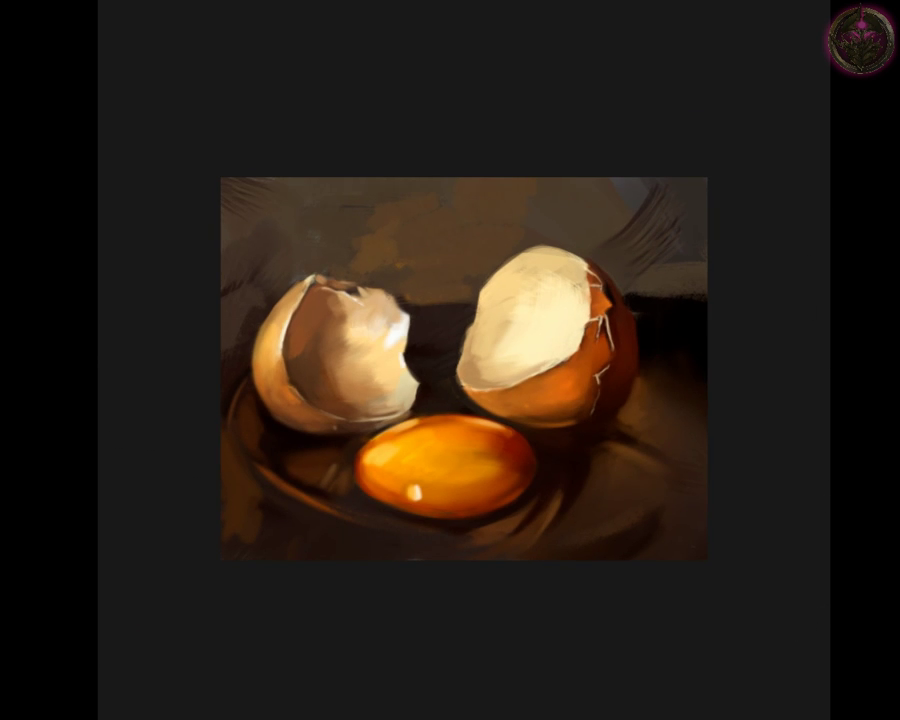
pyautogui.hotkey('ctrl', '+')
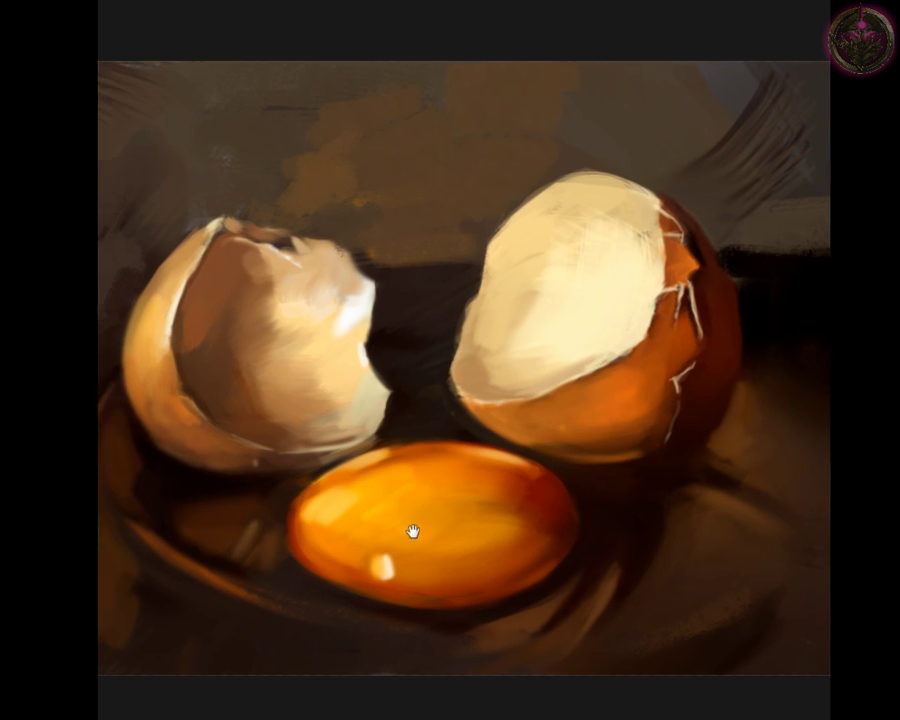
pyautogui.moveTo(143, 641); pyautogui.dragTo(312, 626)
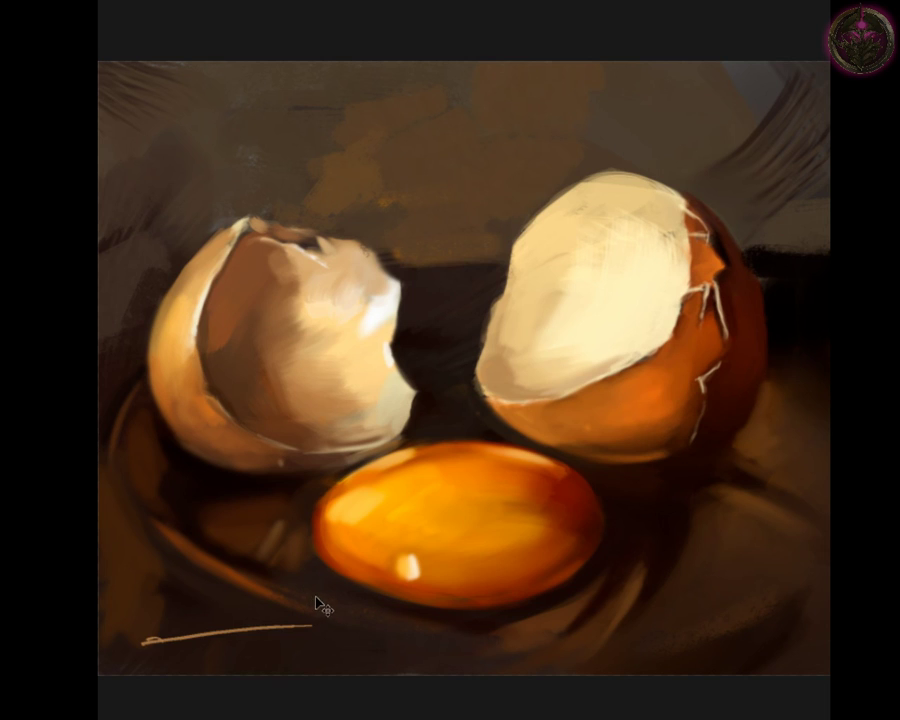
pyautogui.hotkey('ctrl', 'z')
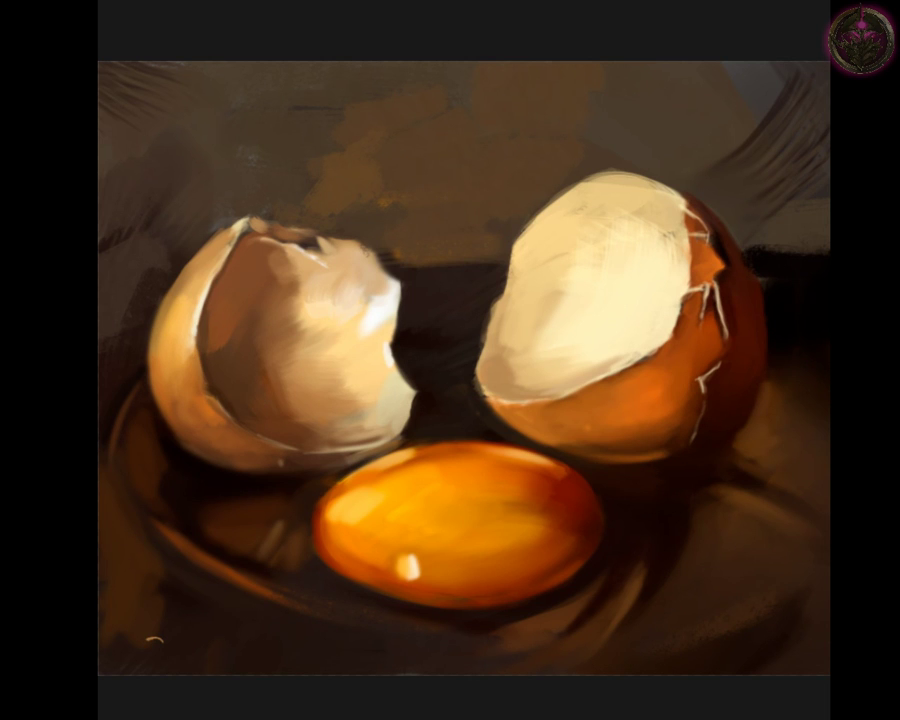
pyautogui.hotkey('ctrl', 'z')
pyautogui.moveTo(780, 610)
pyautogui.mouseDown()
pyautogui.moveTo(658, 617)
pyautogui.moveTo(743, 626)
pyautogui.mouseUp()
pyautogui.hotkey('ctrl', 'z')
pyautogui.hotkey('ctrl', 'z')
# Step: Zoom into the lower right, write a light underlined signature there, then zoom back out
pyautogui.moveTo(331, 533); pyautogui.dragTo(454, 516)
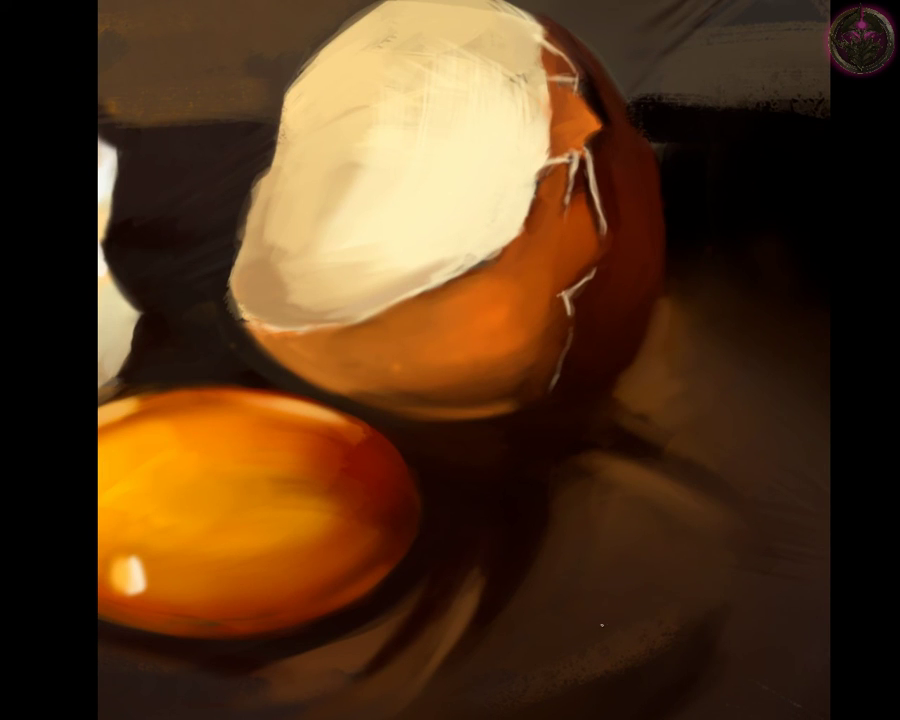
pyautogui.moveTo(570, 632); pyautogui.dragTo(752, 602)
pyautogui.moveTo(607, 635)
pyautogui.mouseDown()
pyautogui.moveTo(600, 648)
pyautogui.moveTo(626, 648)
pyautogui.moveTo(638, 636)
pyautogui.moveTo(665, 668)
pyautogui.moveTo(672, 640)
pyautogui.moveTo(676, 663)
pyautogui.moveTo(748, 640)
pyautogui.moveTo(771, 596)
pyautogui.moveTo(764, 628)
pyautogui.mouseUp()
pyautogui.click(733, 633)
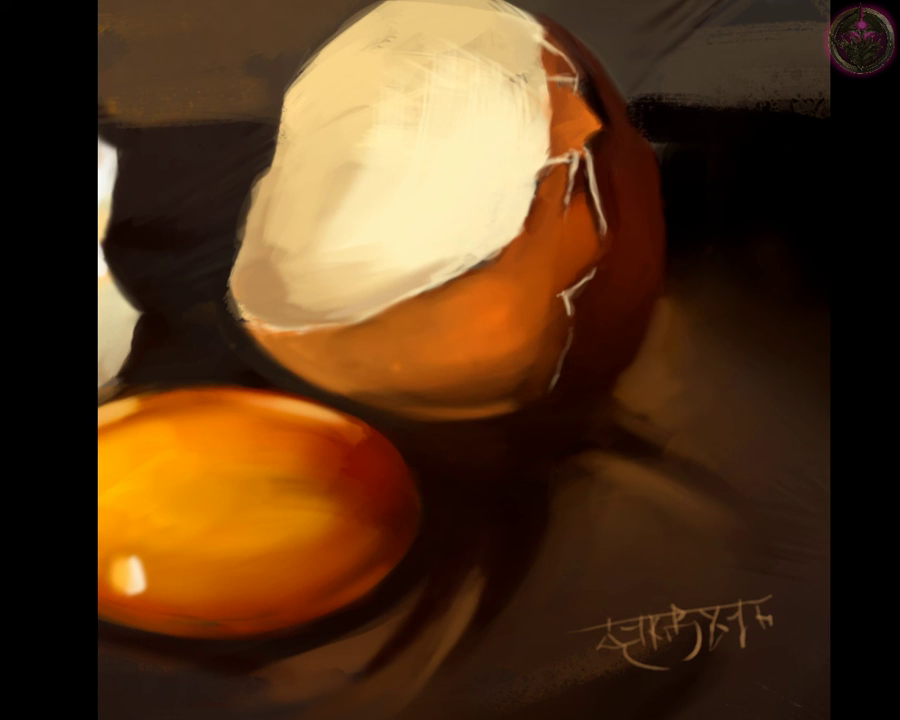
pyautogui.hotkey('ctrl', '-')
pyautogui.hotkey('ctrl', '-')
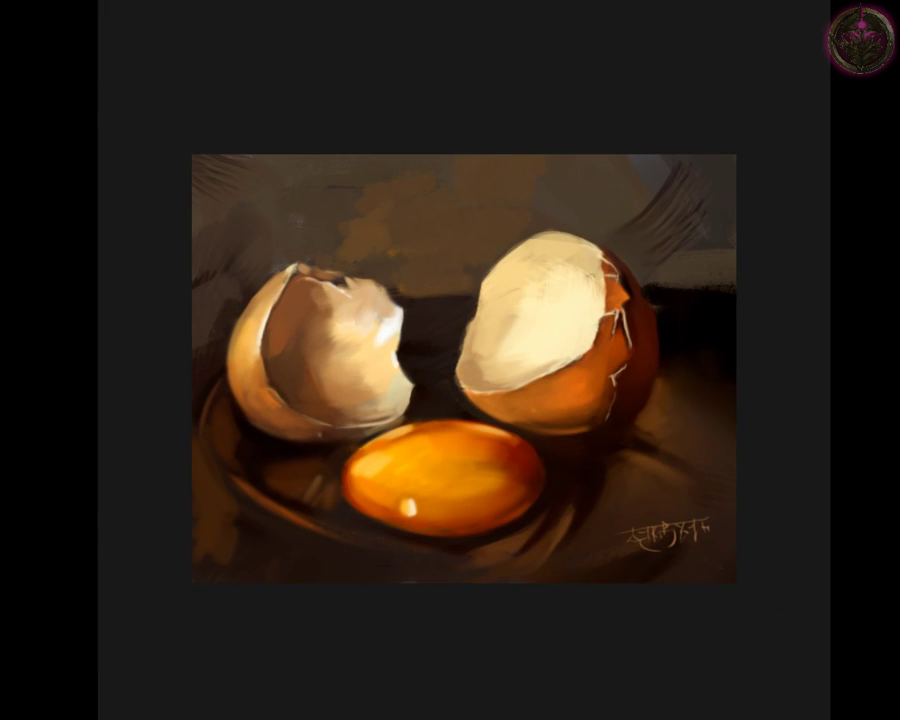